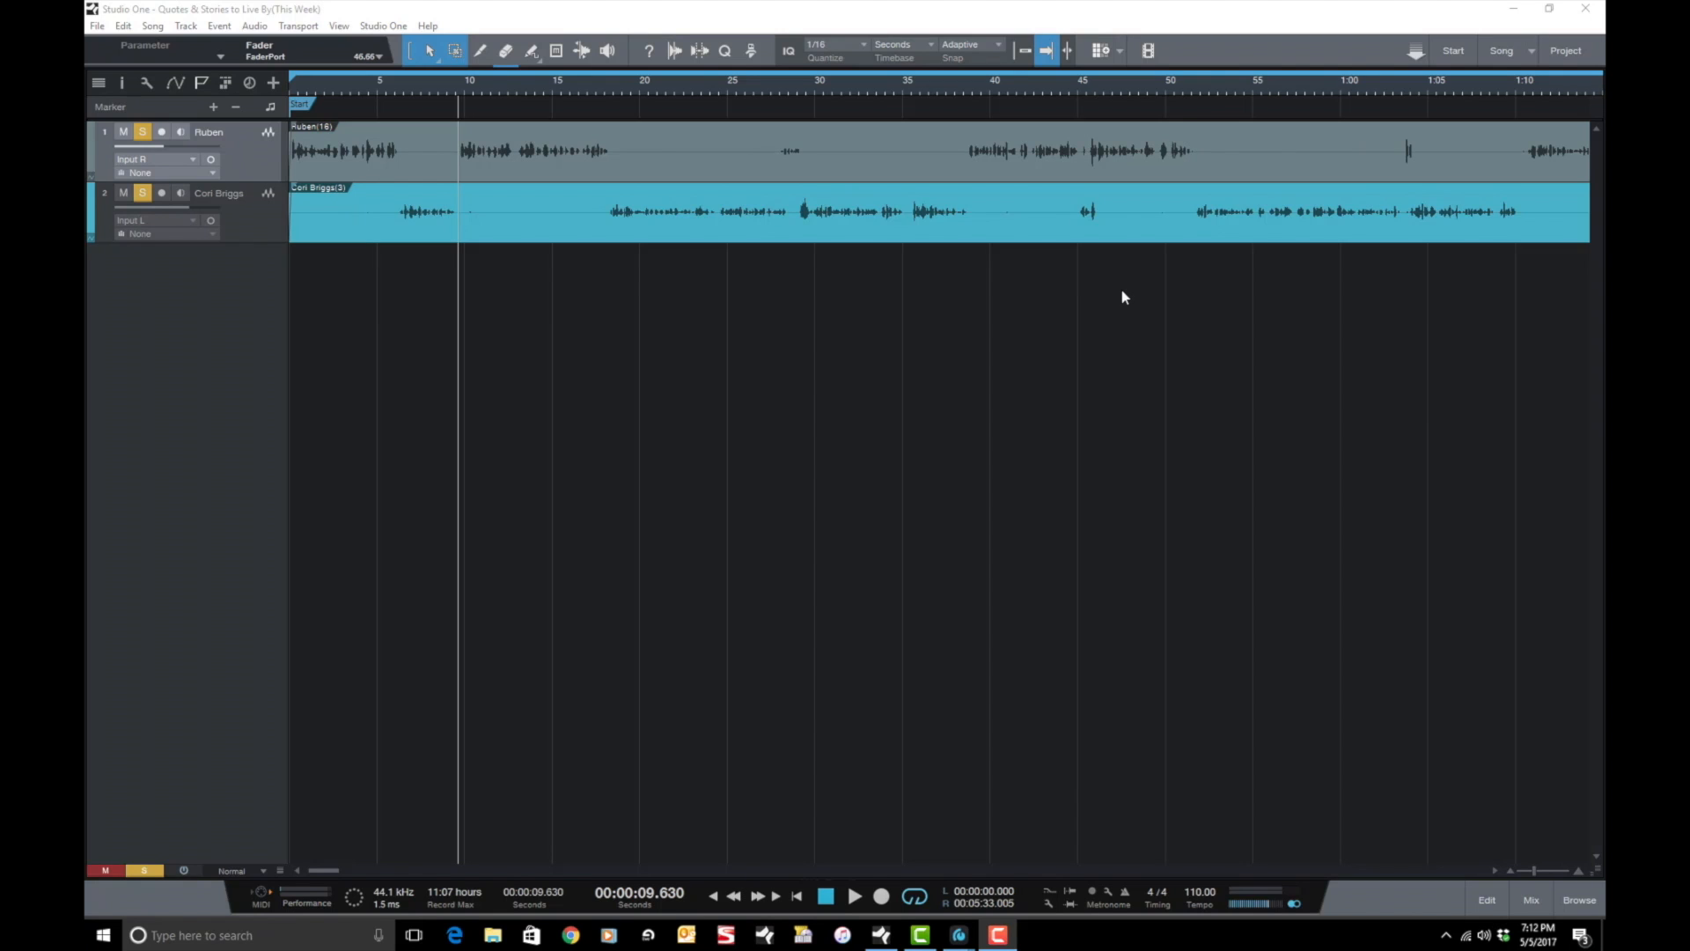
Examine the volume automation envelopes of both voice tracks across the whole recording, and return to the normal clip display.
click(1114, 297)
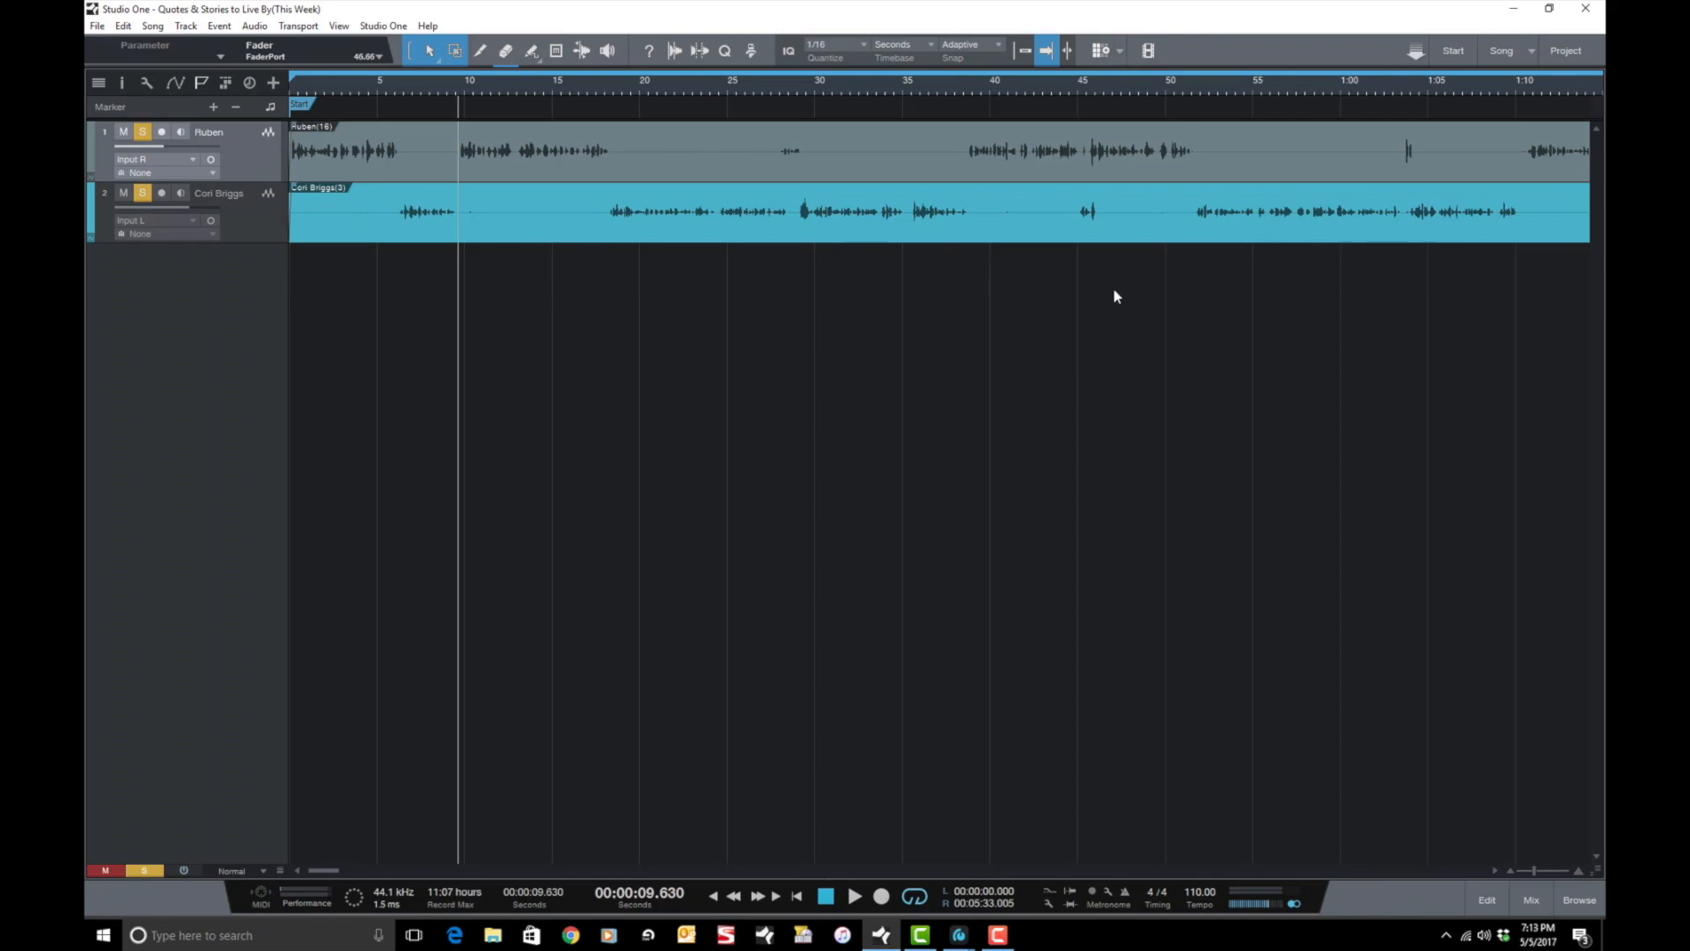
key(a)
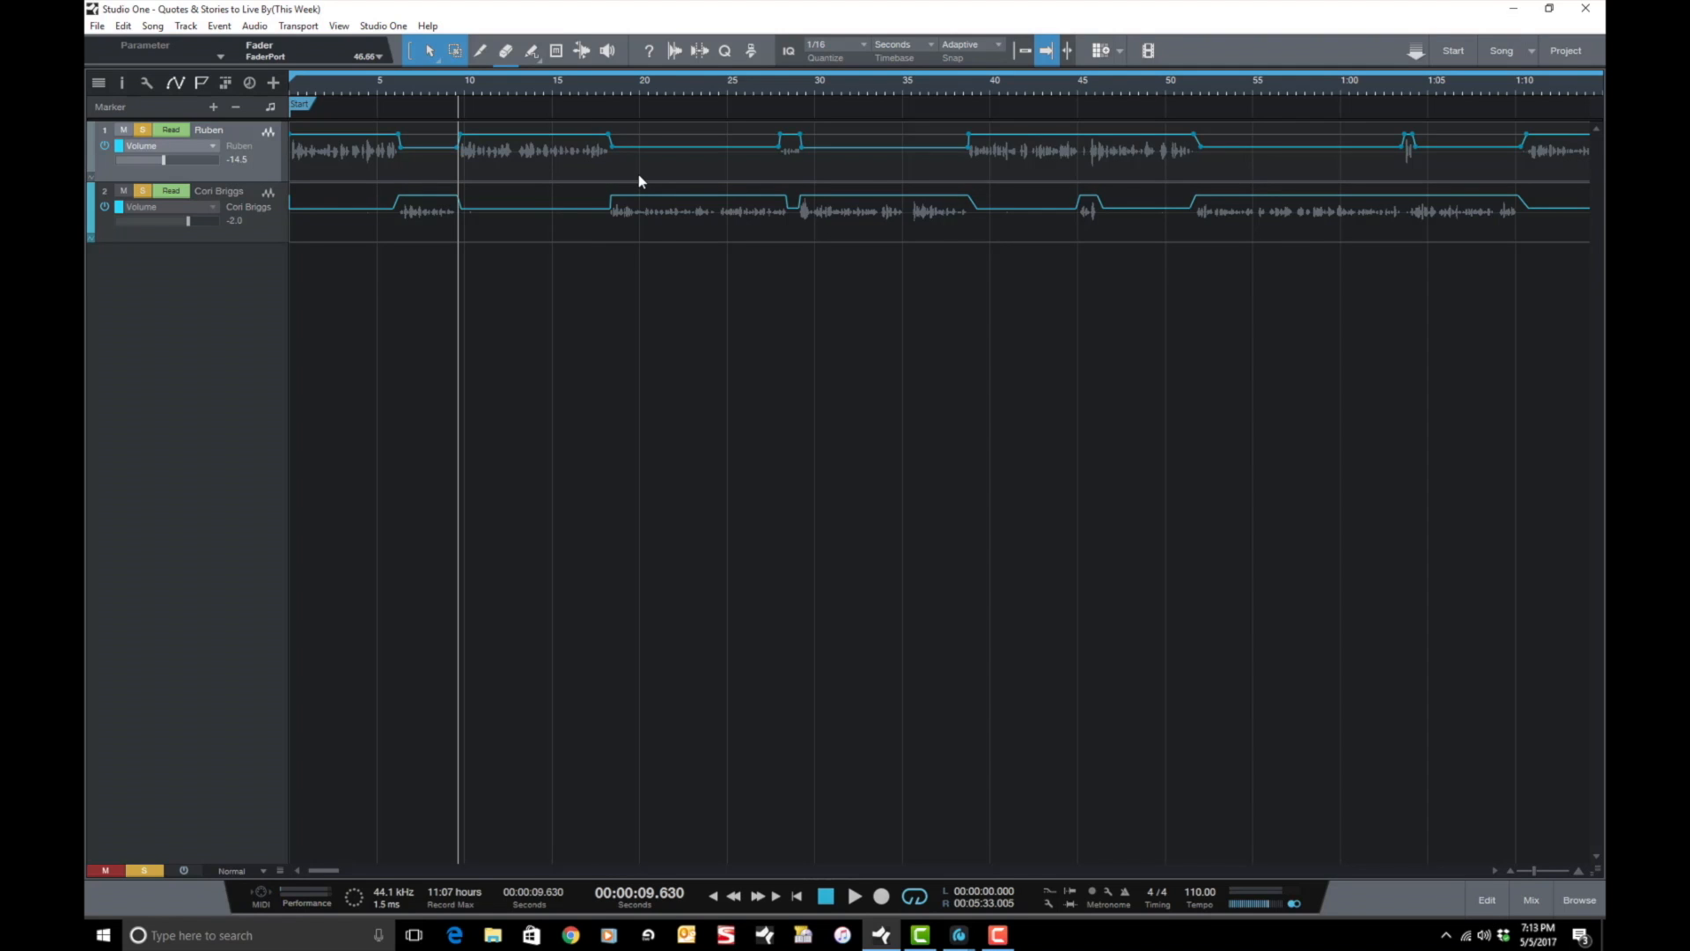
scroll(638, 174, down, 8)
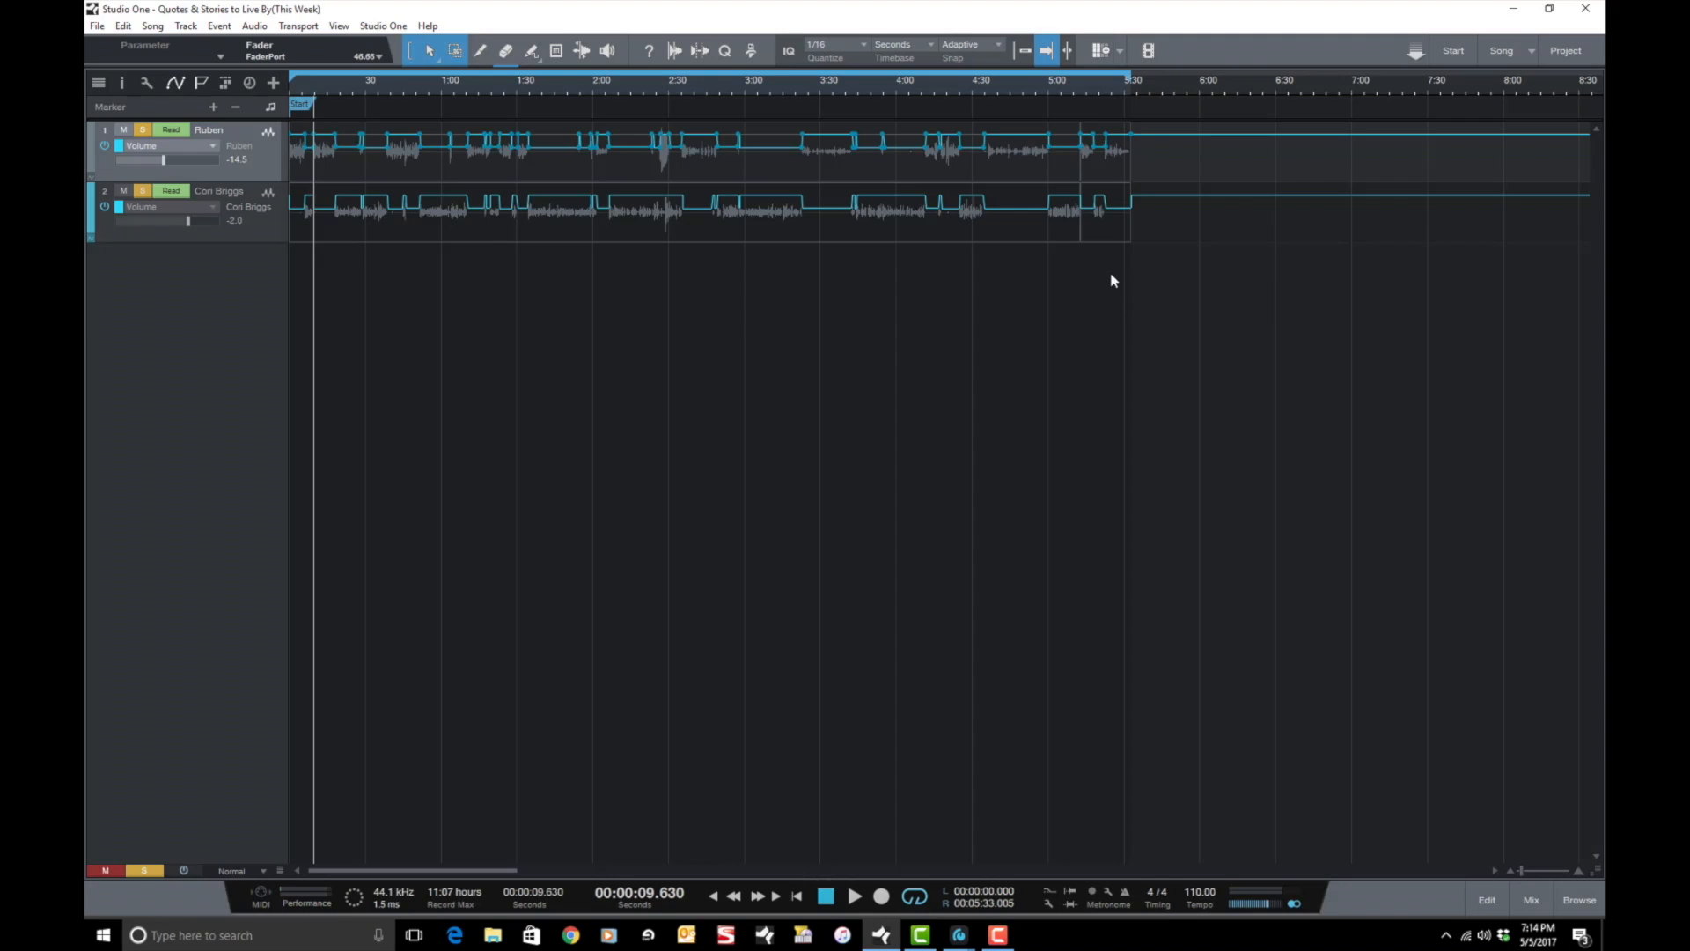
key(a)
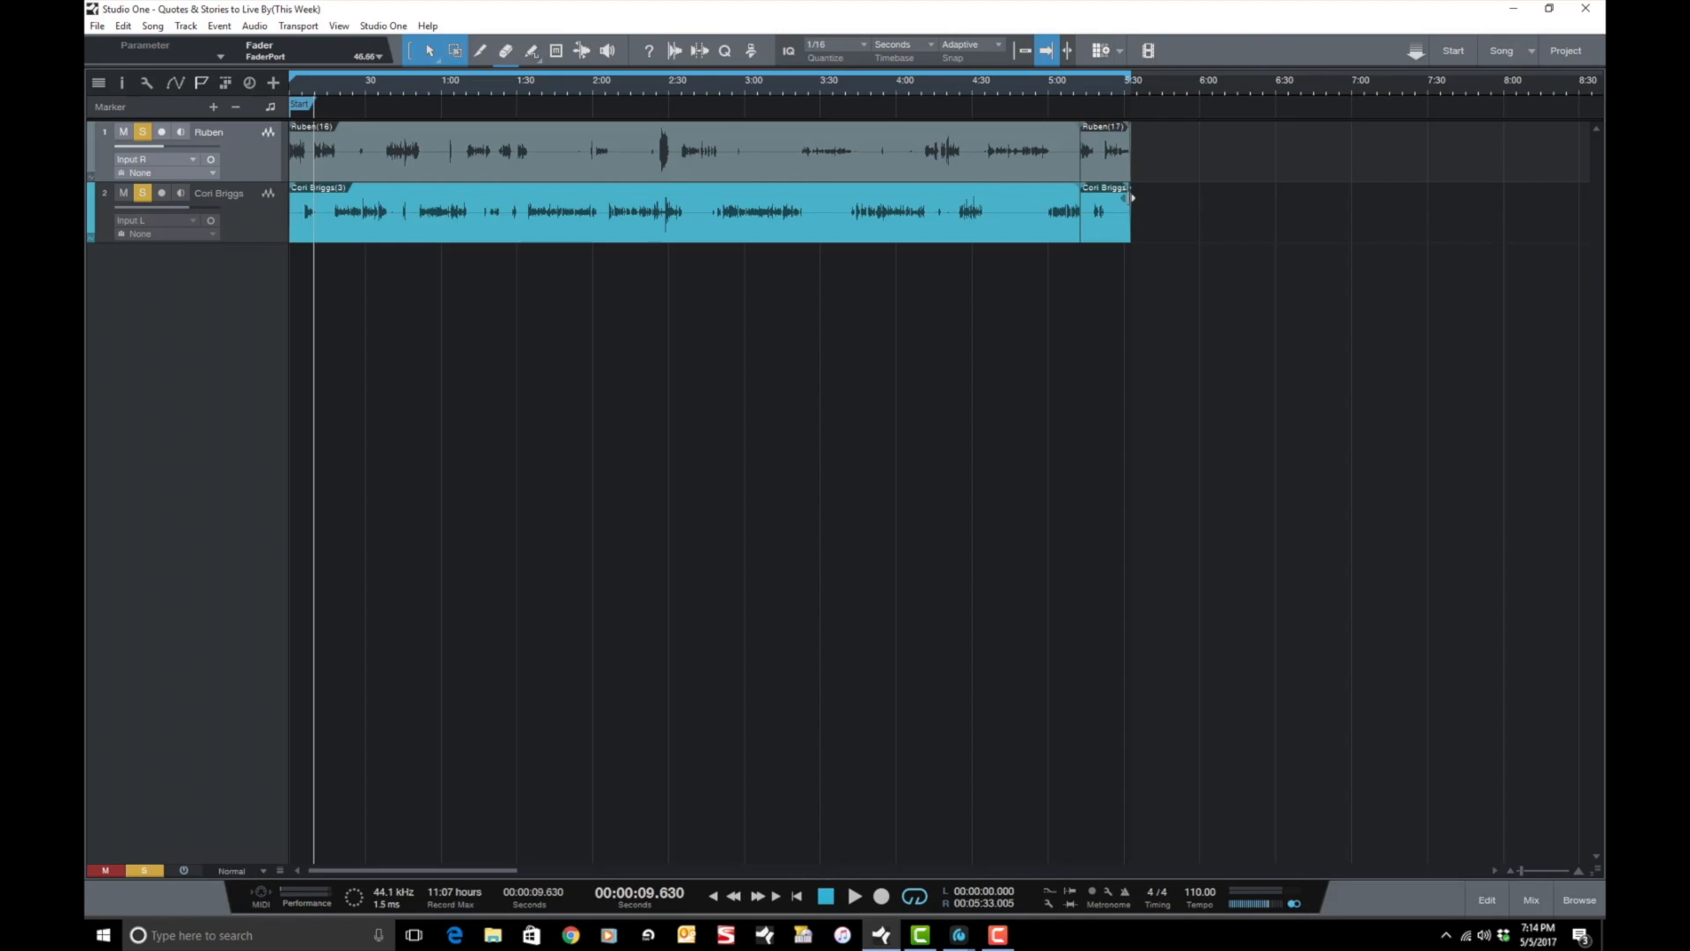
Try shortening the fade-out at the end of the first track's last clip, and undo the change.
scroll(1129, 198, up, 10)
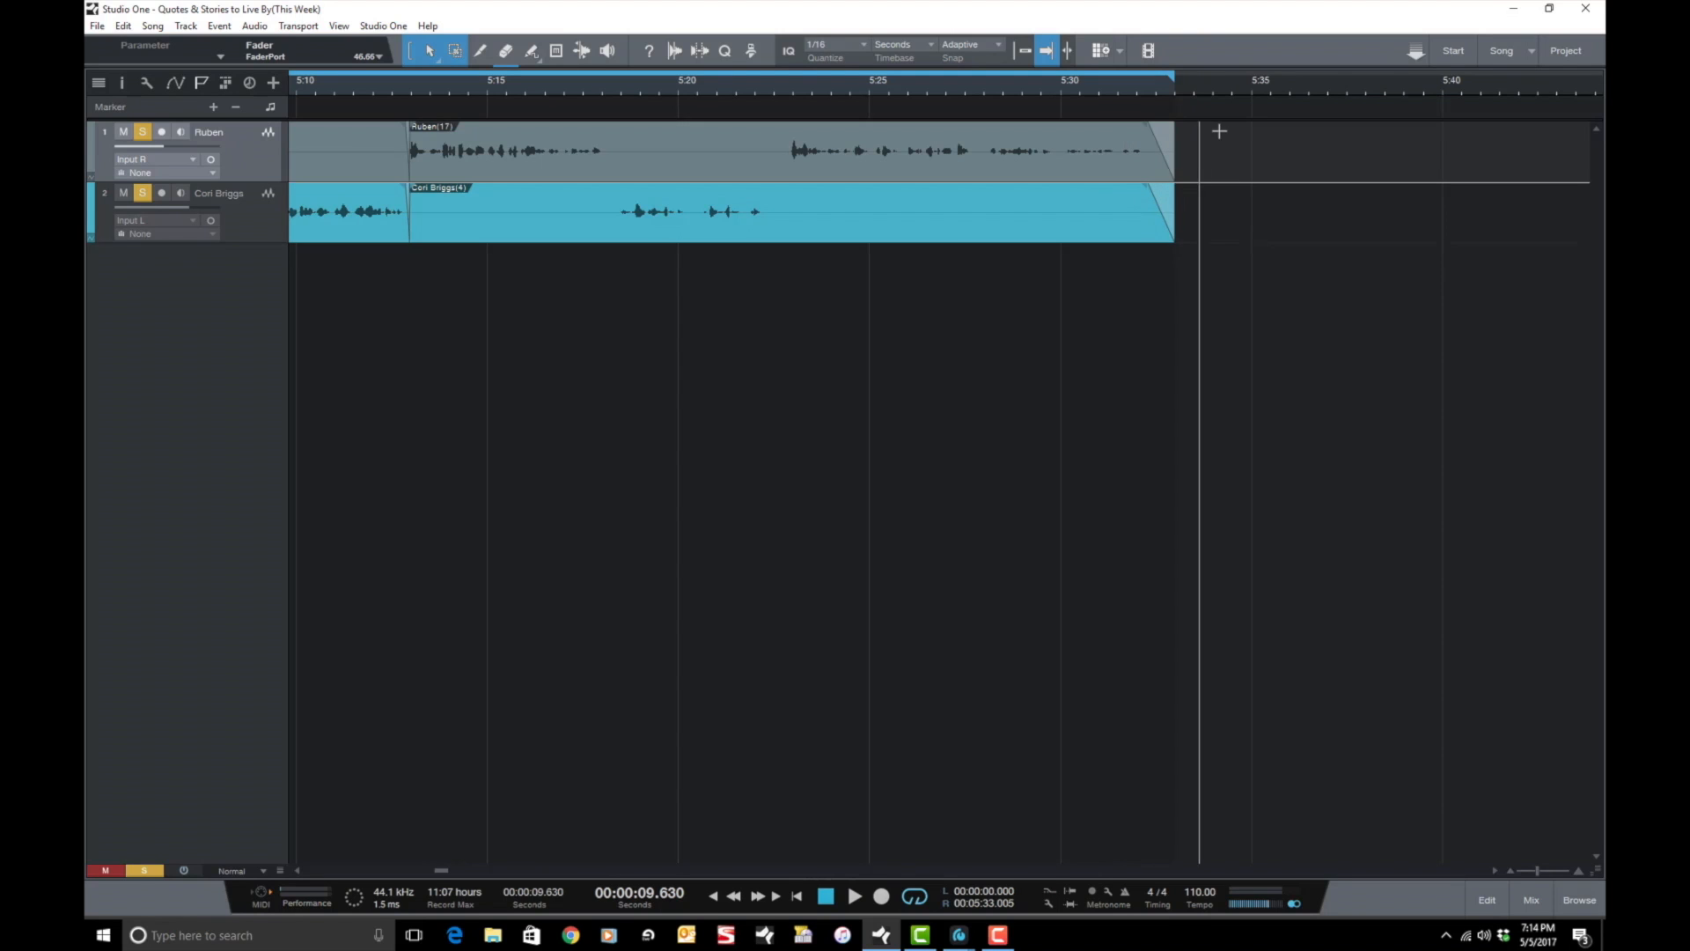
click(1156, 170)
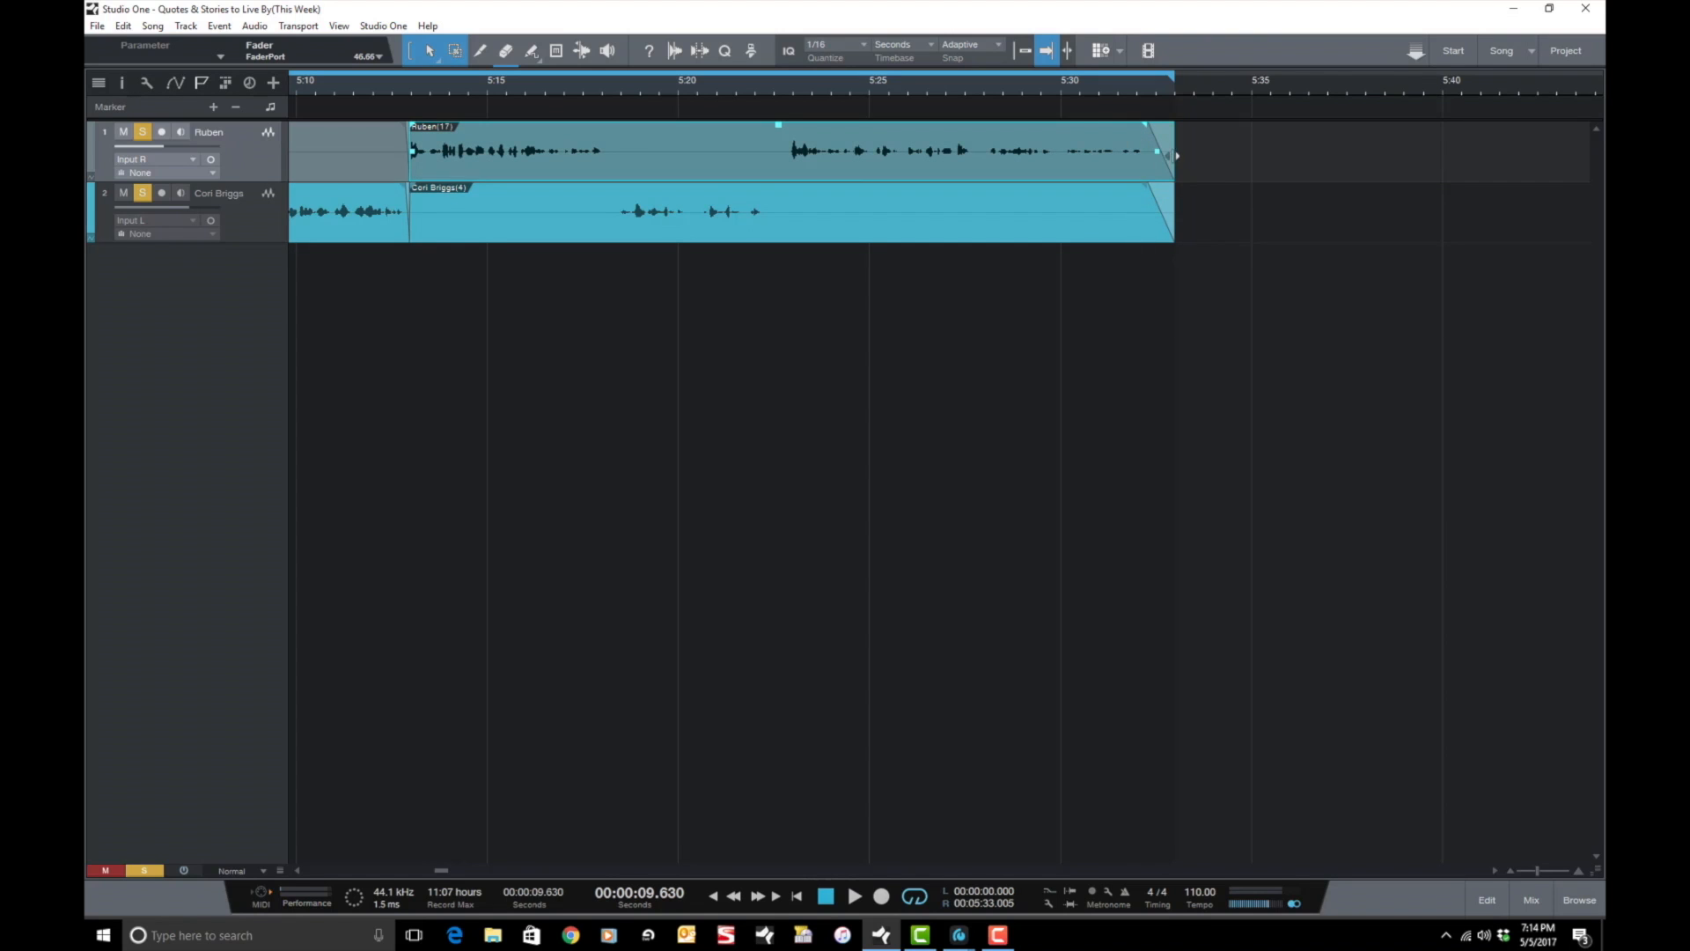
drag(1145, 131, 1181, 137)
key(ctrl+z)
Examine the crossfades at the cut near 5:13 on both voice tracks up close.
scroll(942, 160, left, 5)
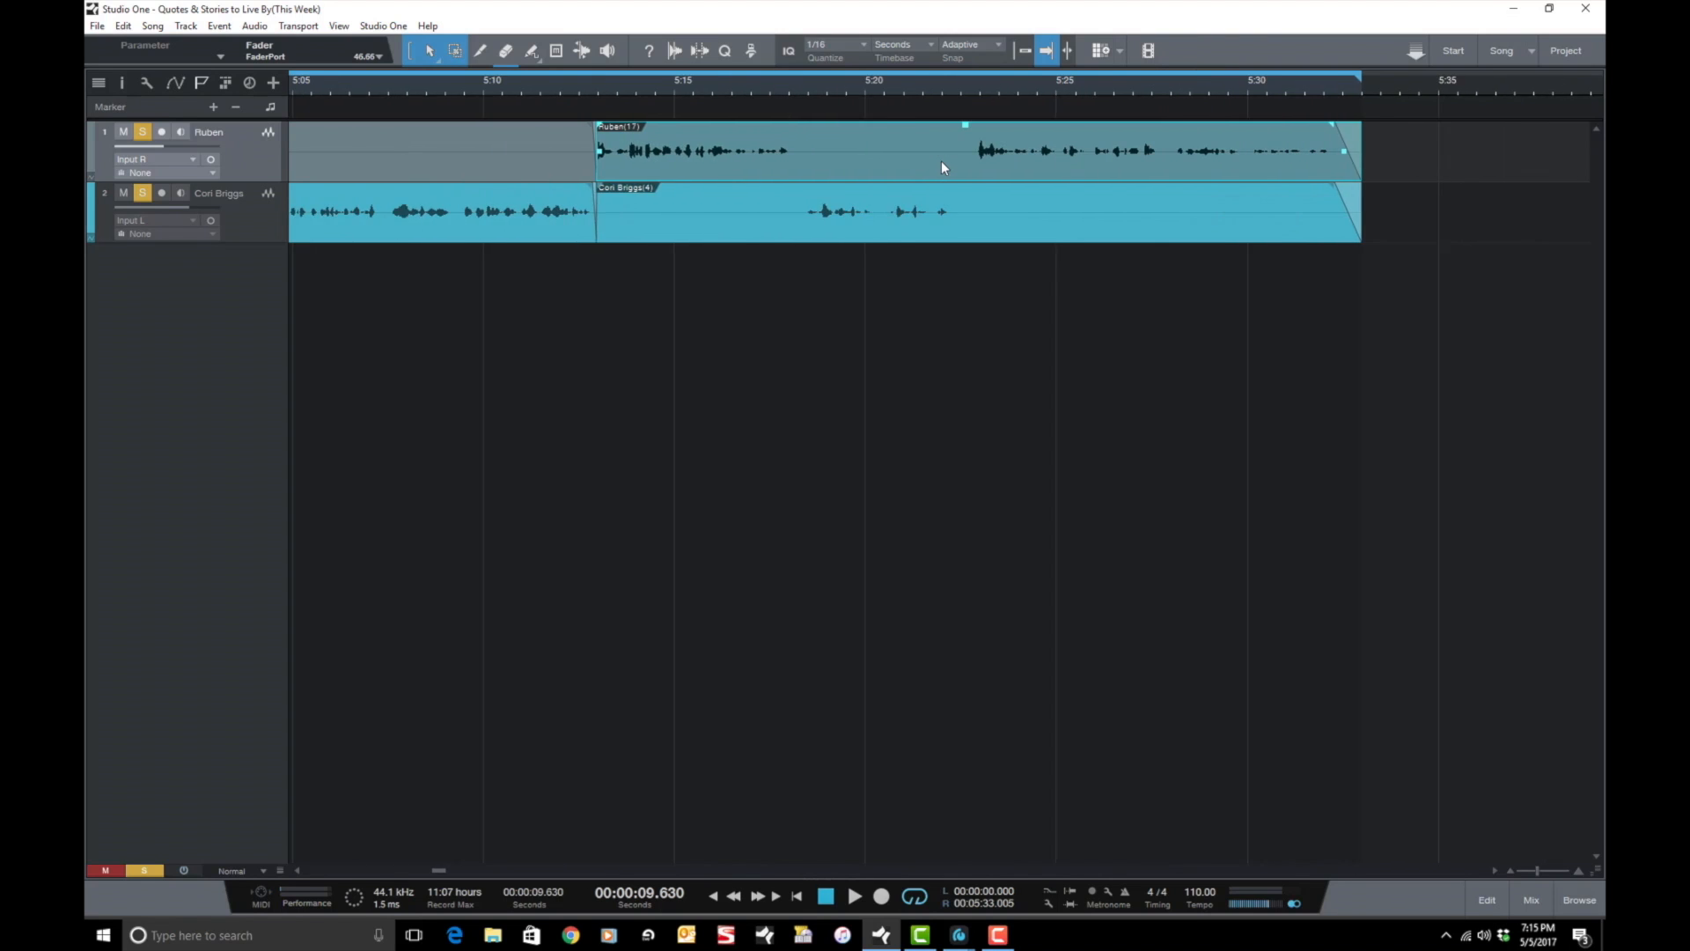
scroll(942, 160, left, 2)
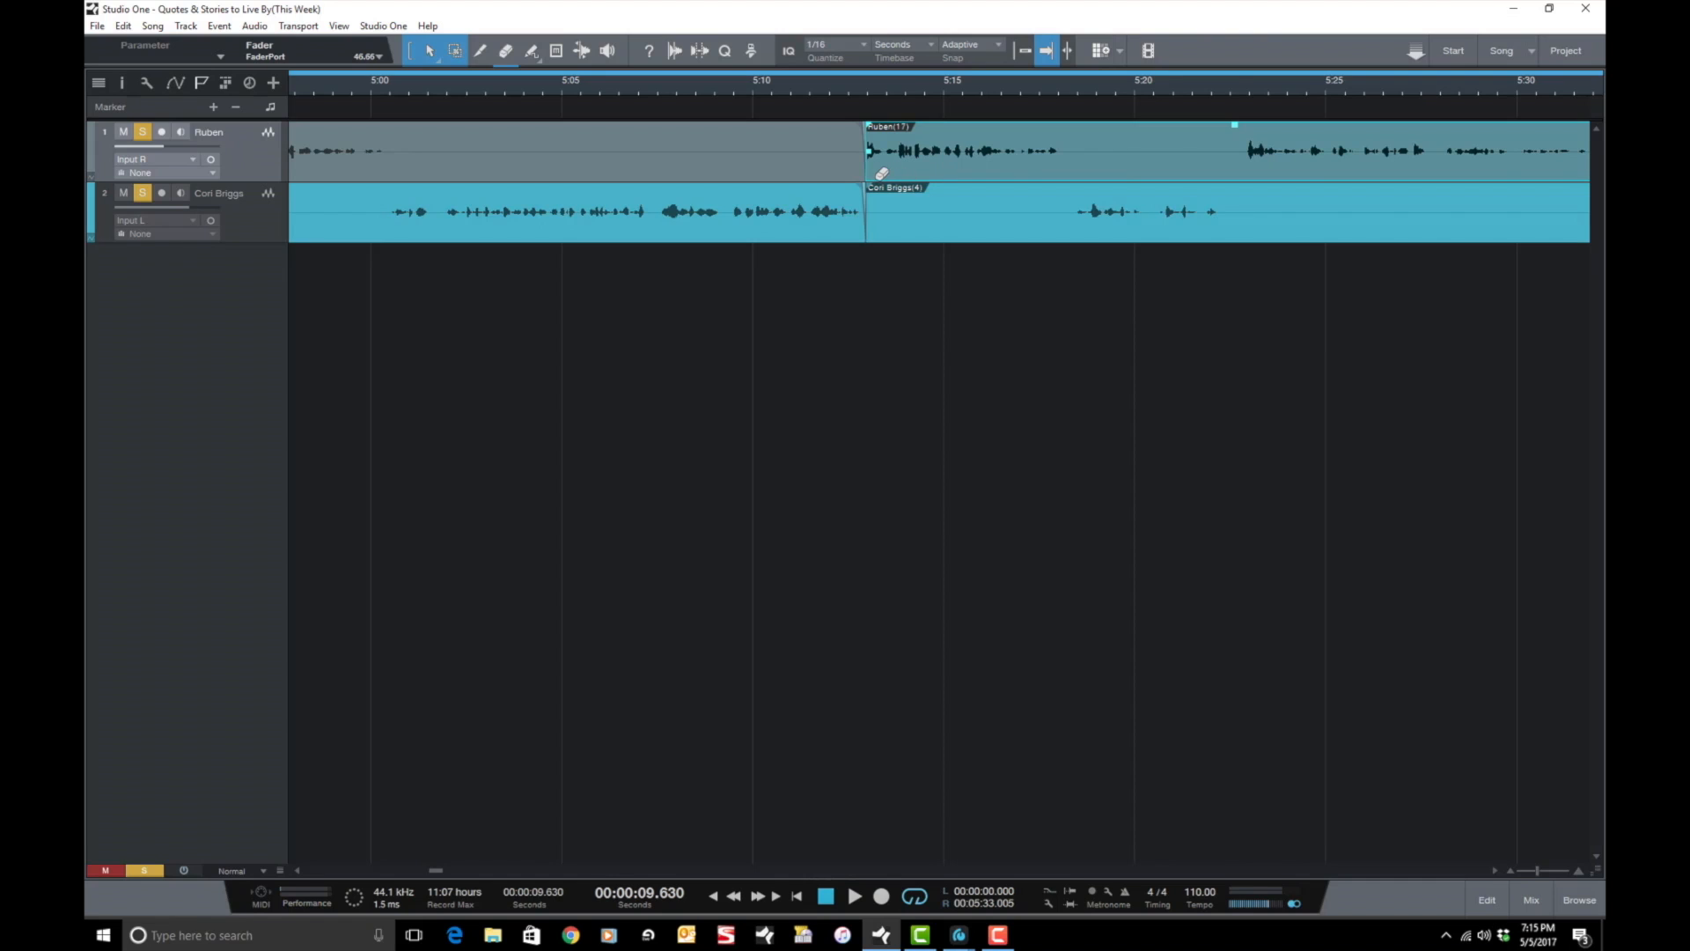
scroll(881, 174, up, 6)
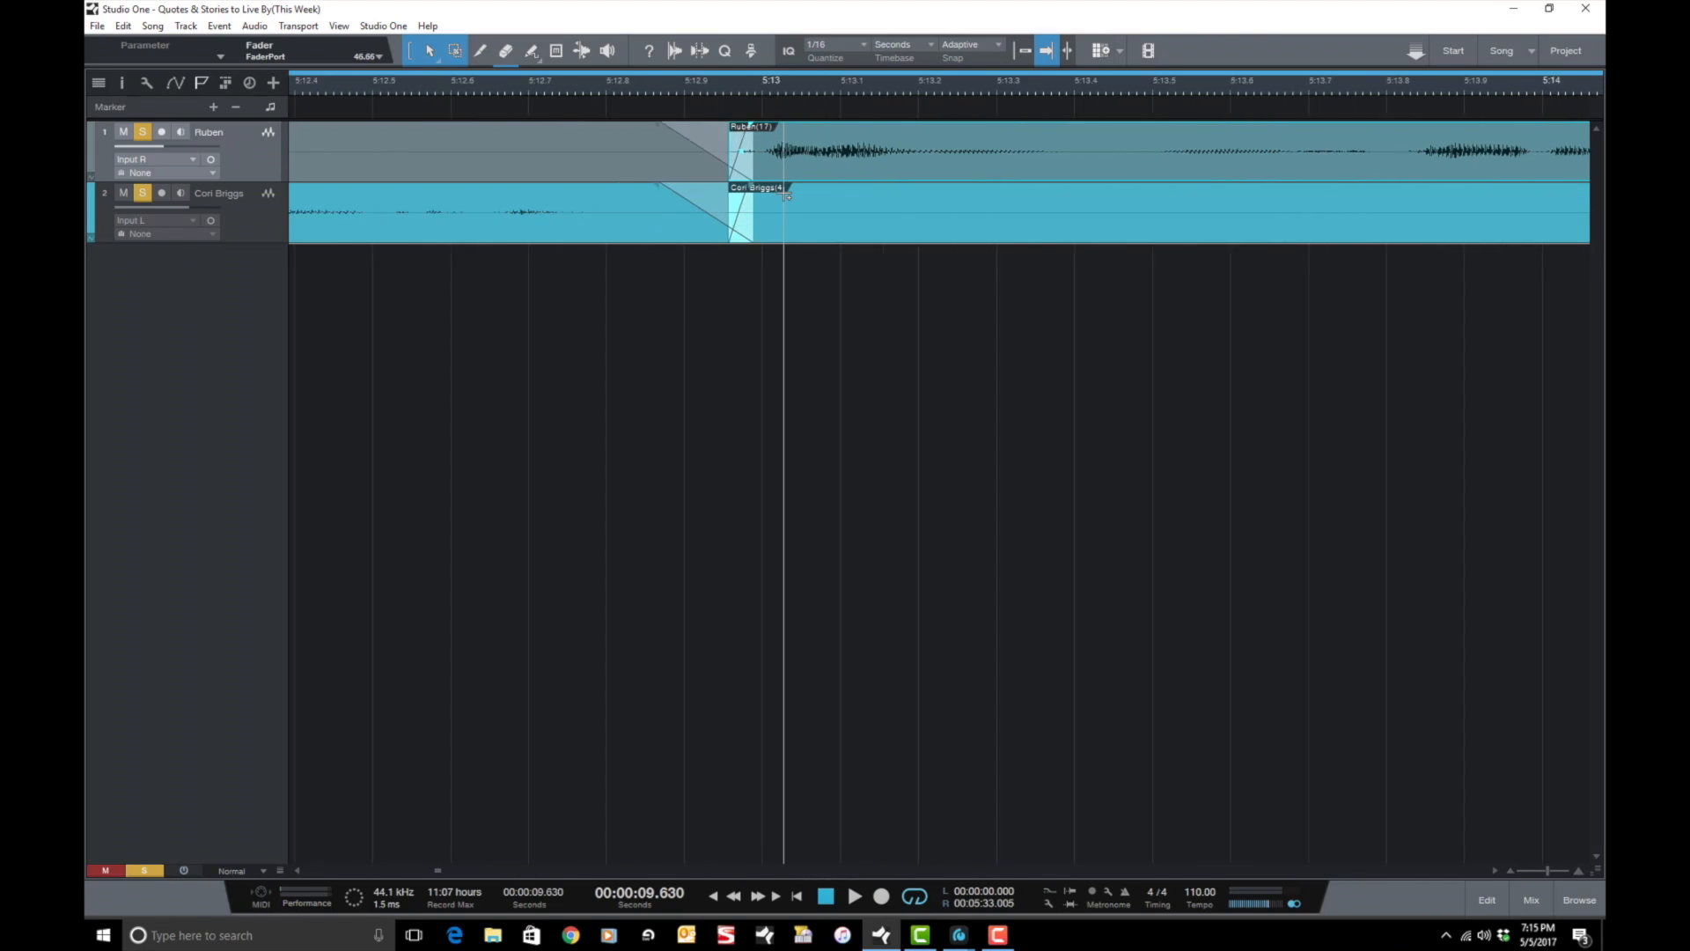
scroll(785, 194, left, 1)
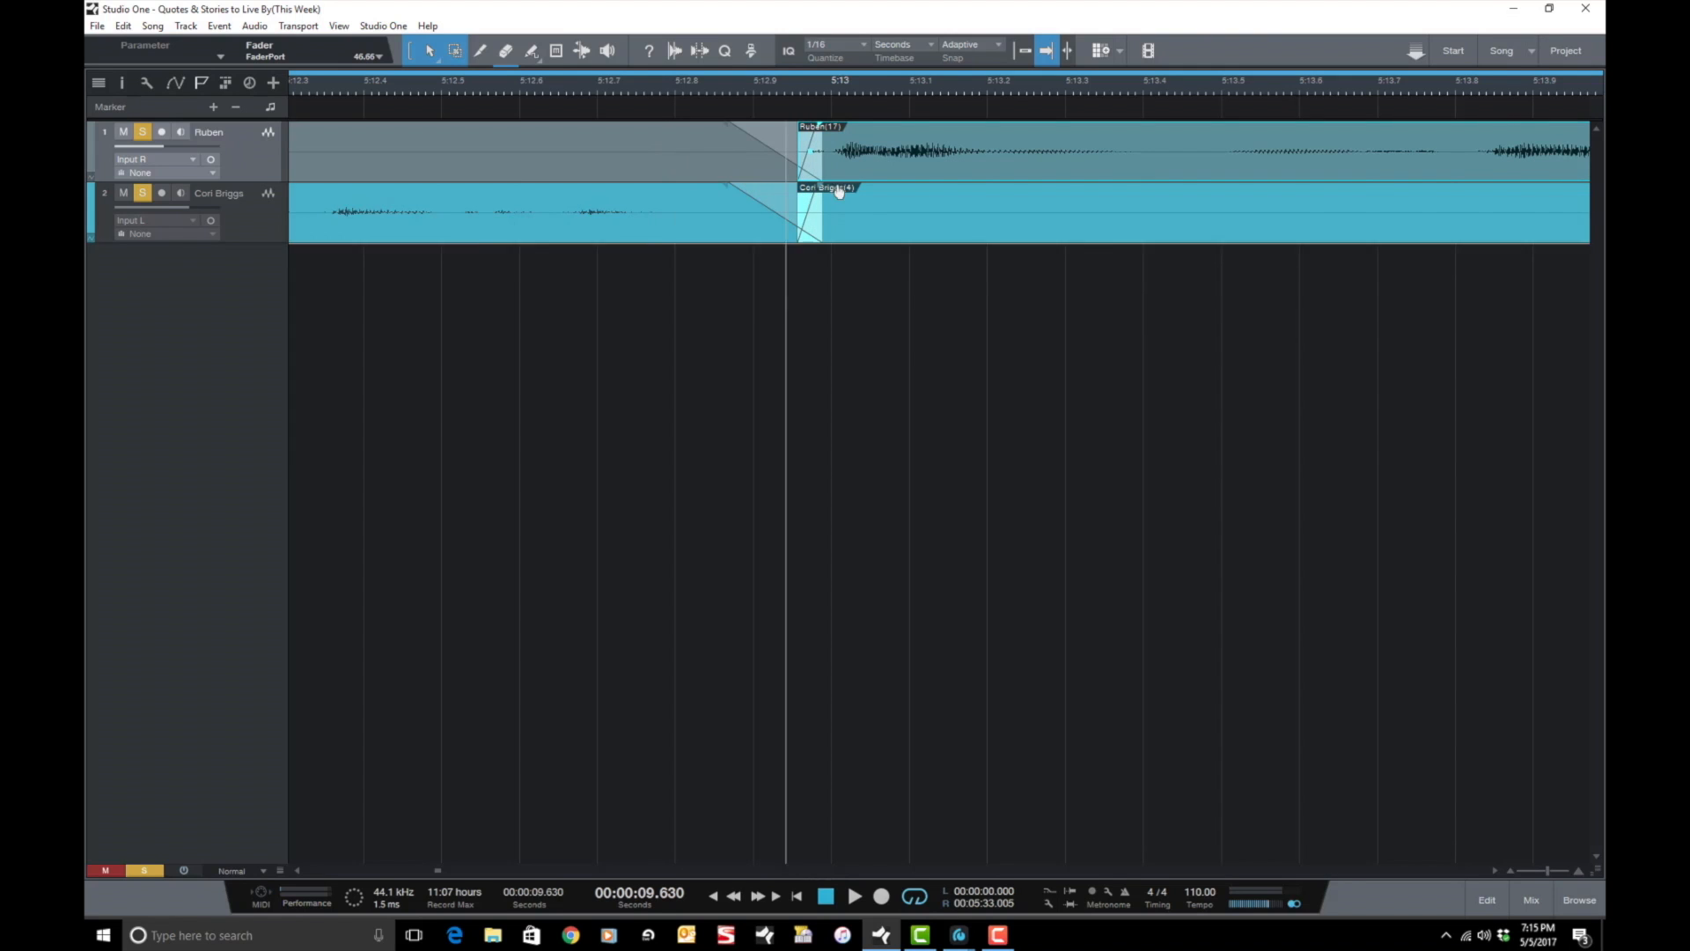
scroll(812, 156, down, 3)
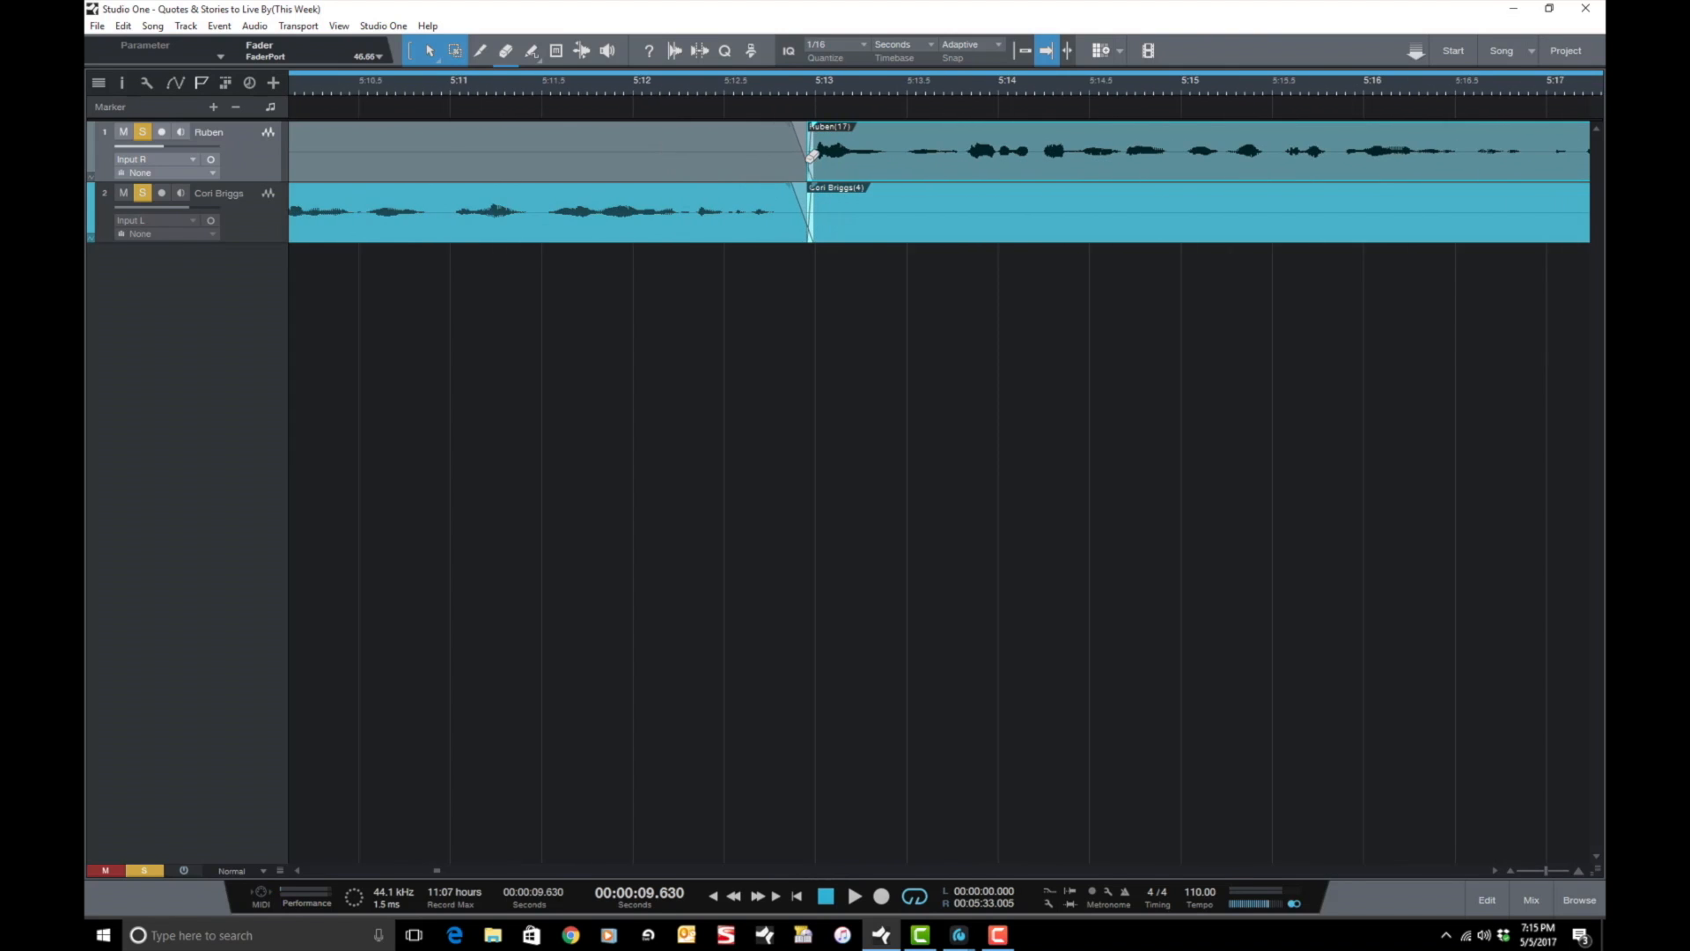
scroll(812, 156, down, 3)
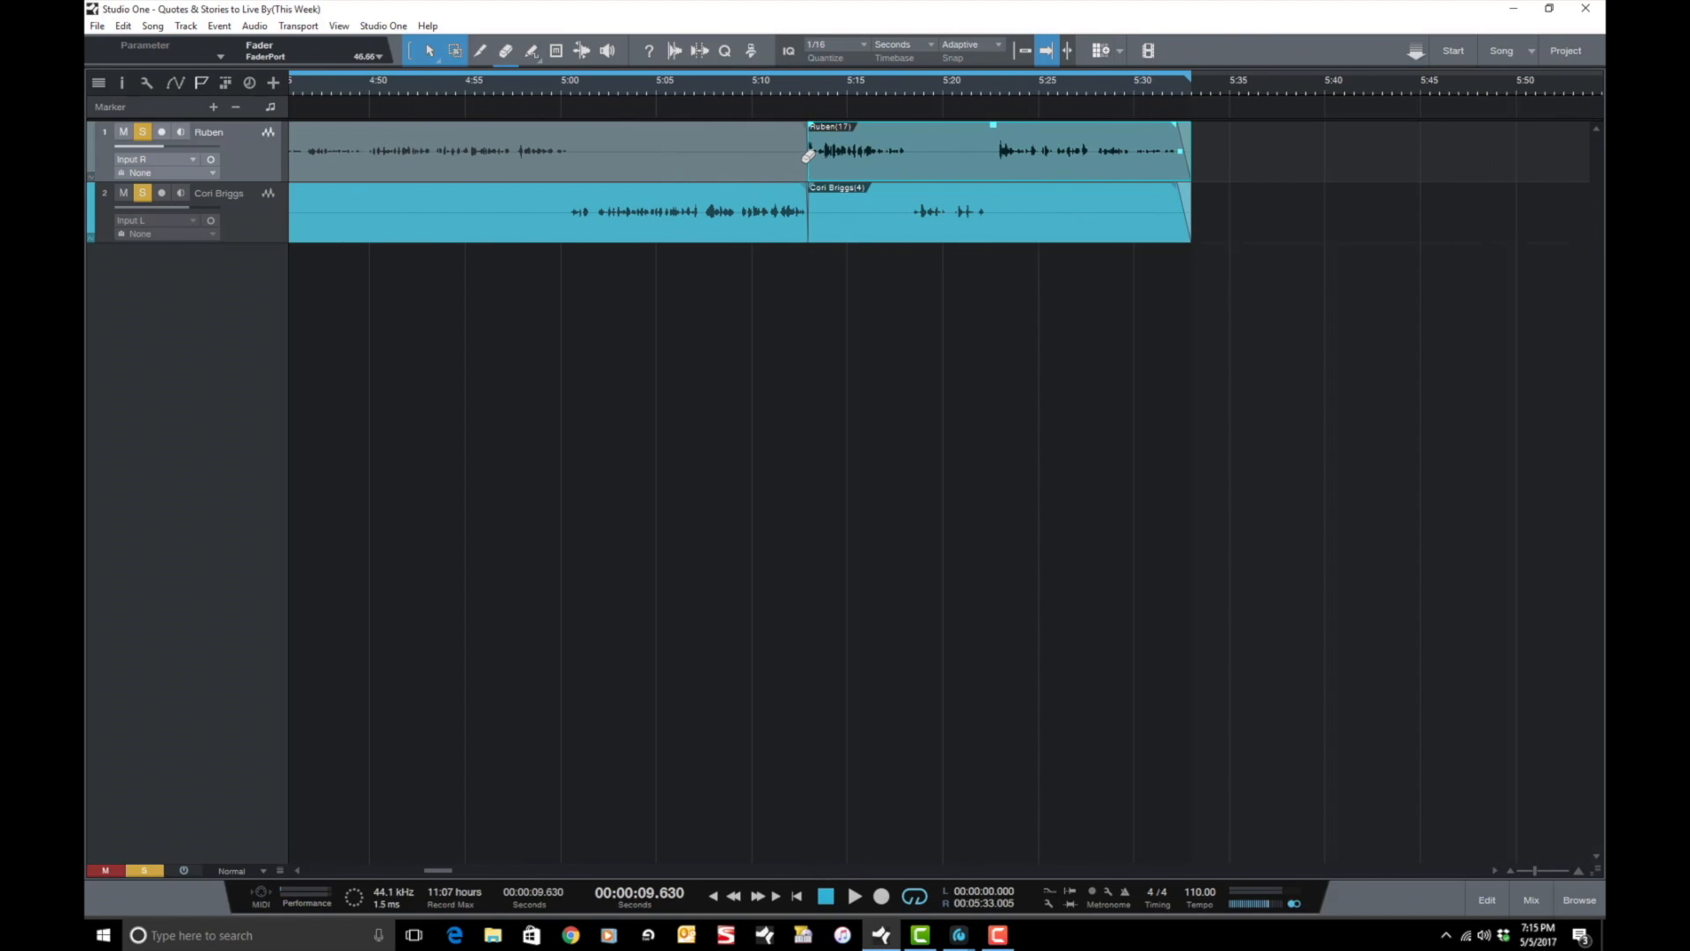
Play both voice tracks from the start of the song, and stop playback.
key(Home)
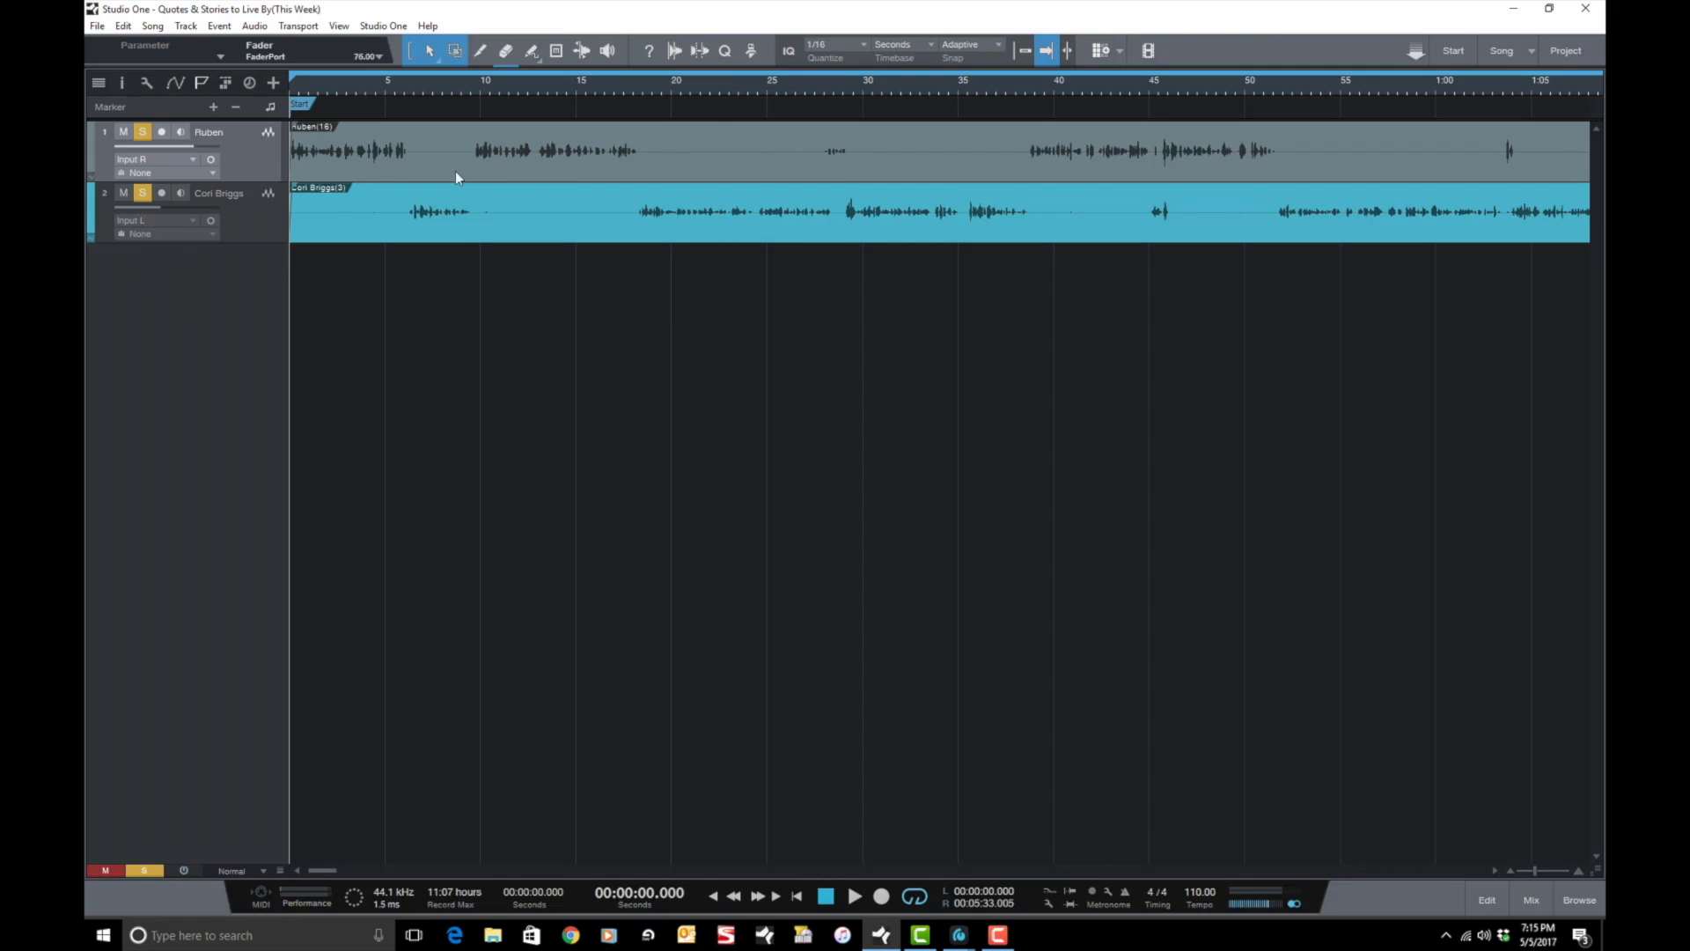
scroll(335, 163, up, 3)
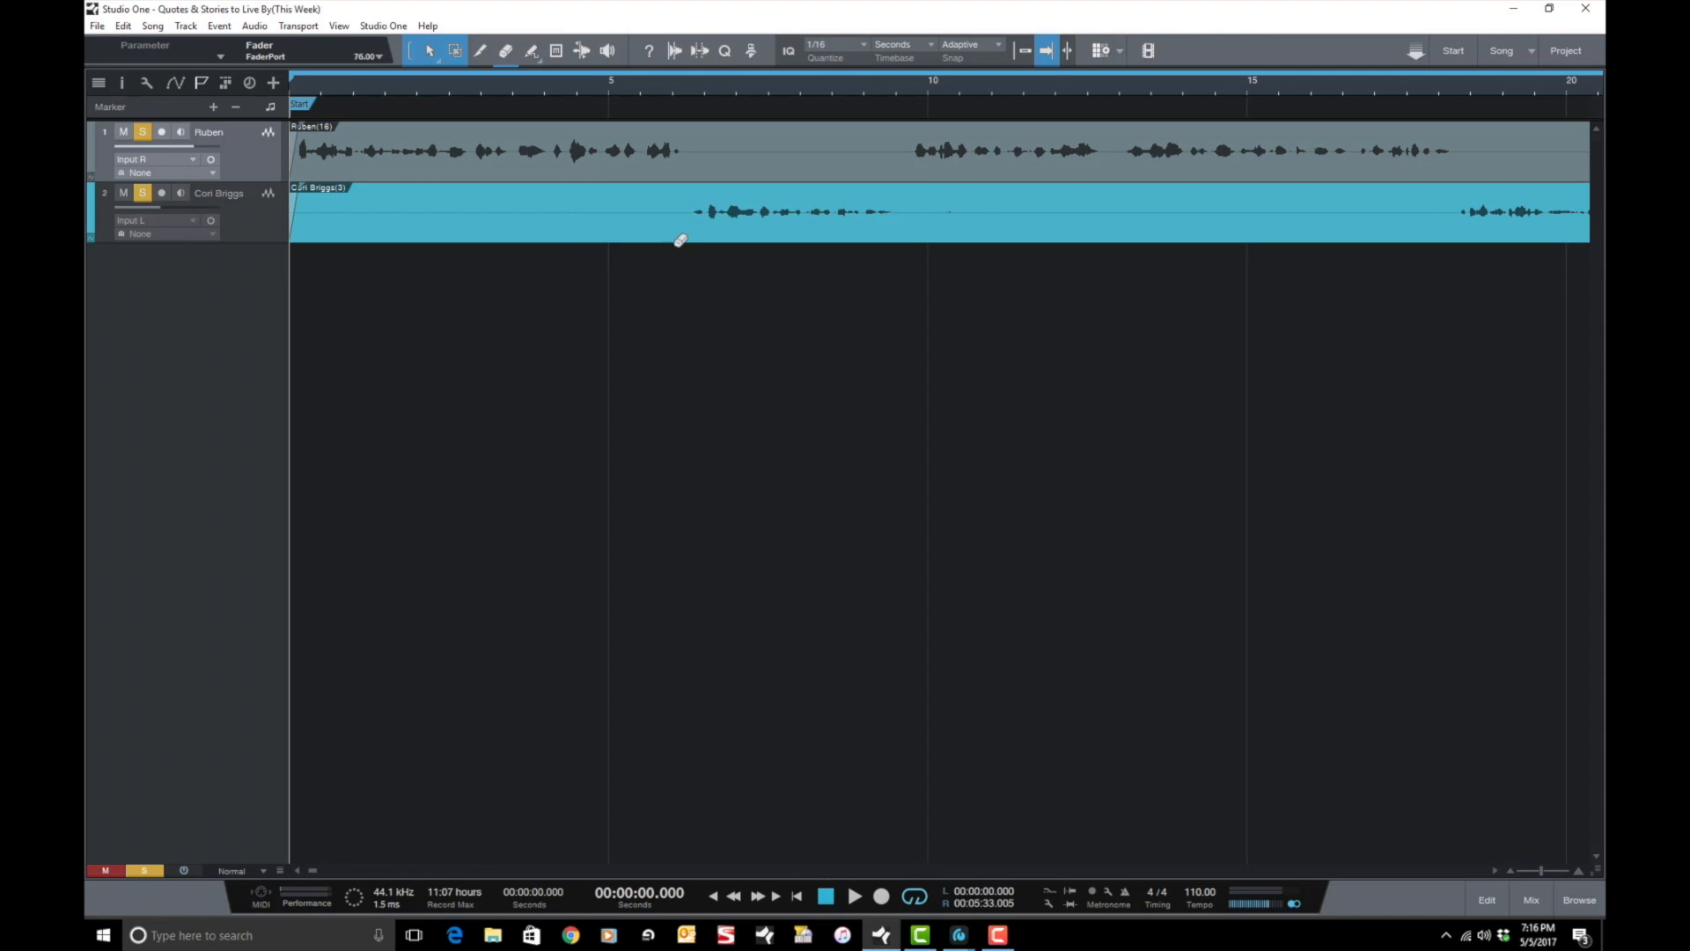
scroll(680, 231, down, 5)
scroll(547, 203, up, 3)
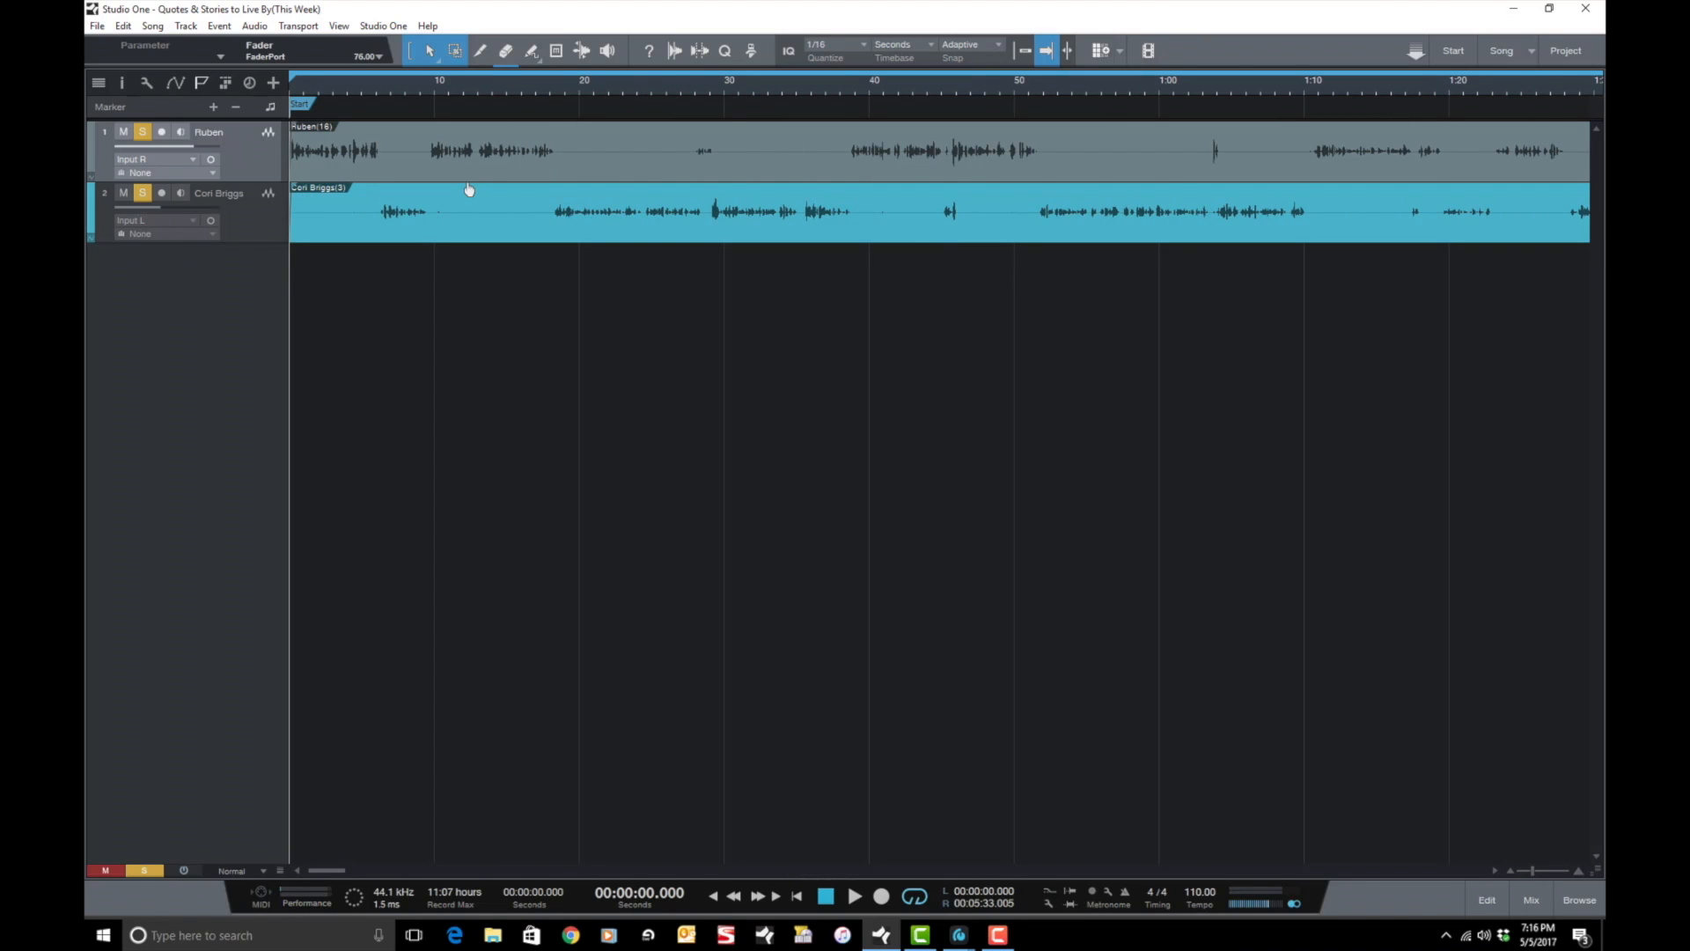
key(space)
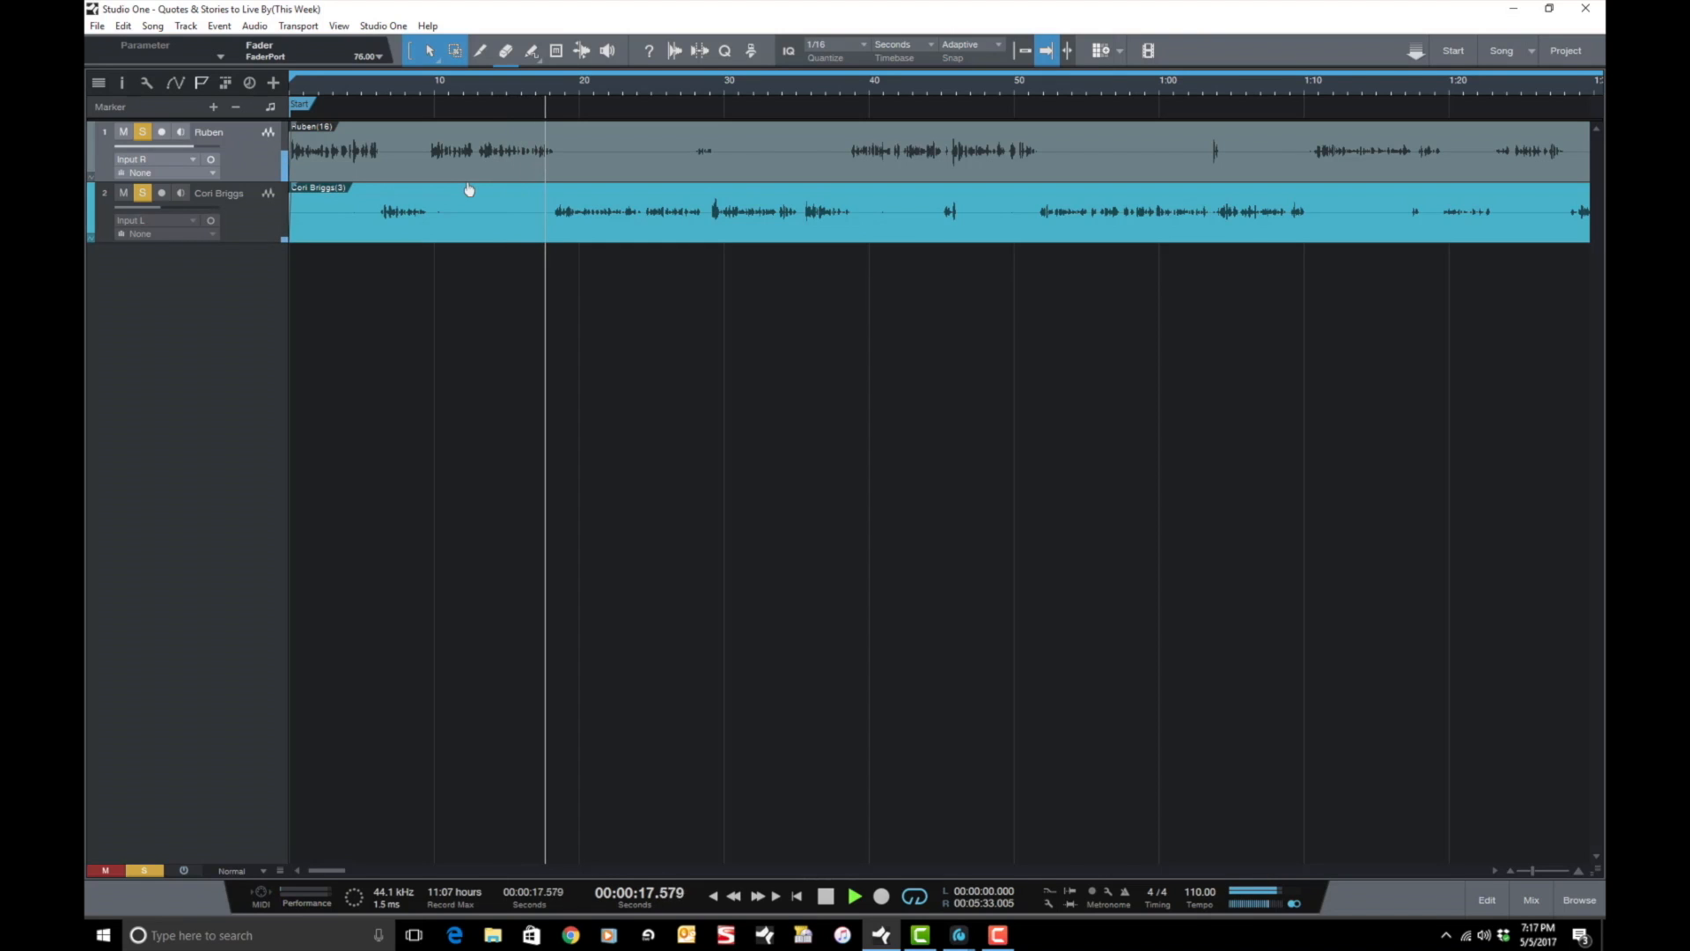
key(space)
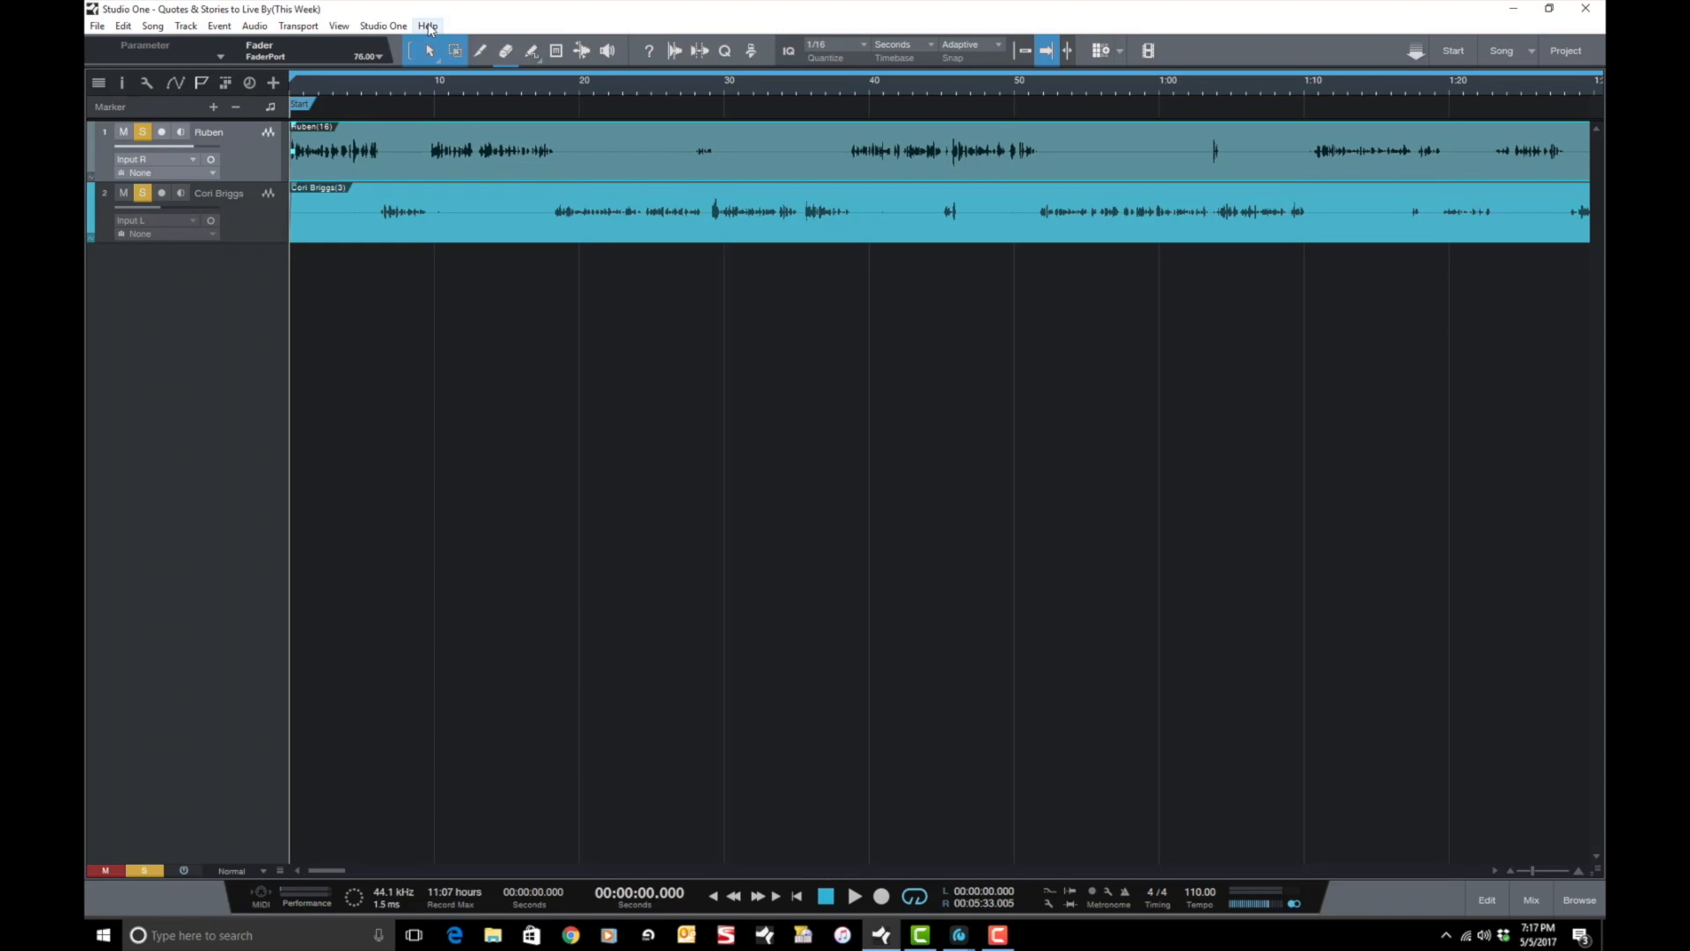
Place the playhead at 9.400 seconds, listen to the first track's passage from there, and stop playback.
click(426, 93)
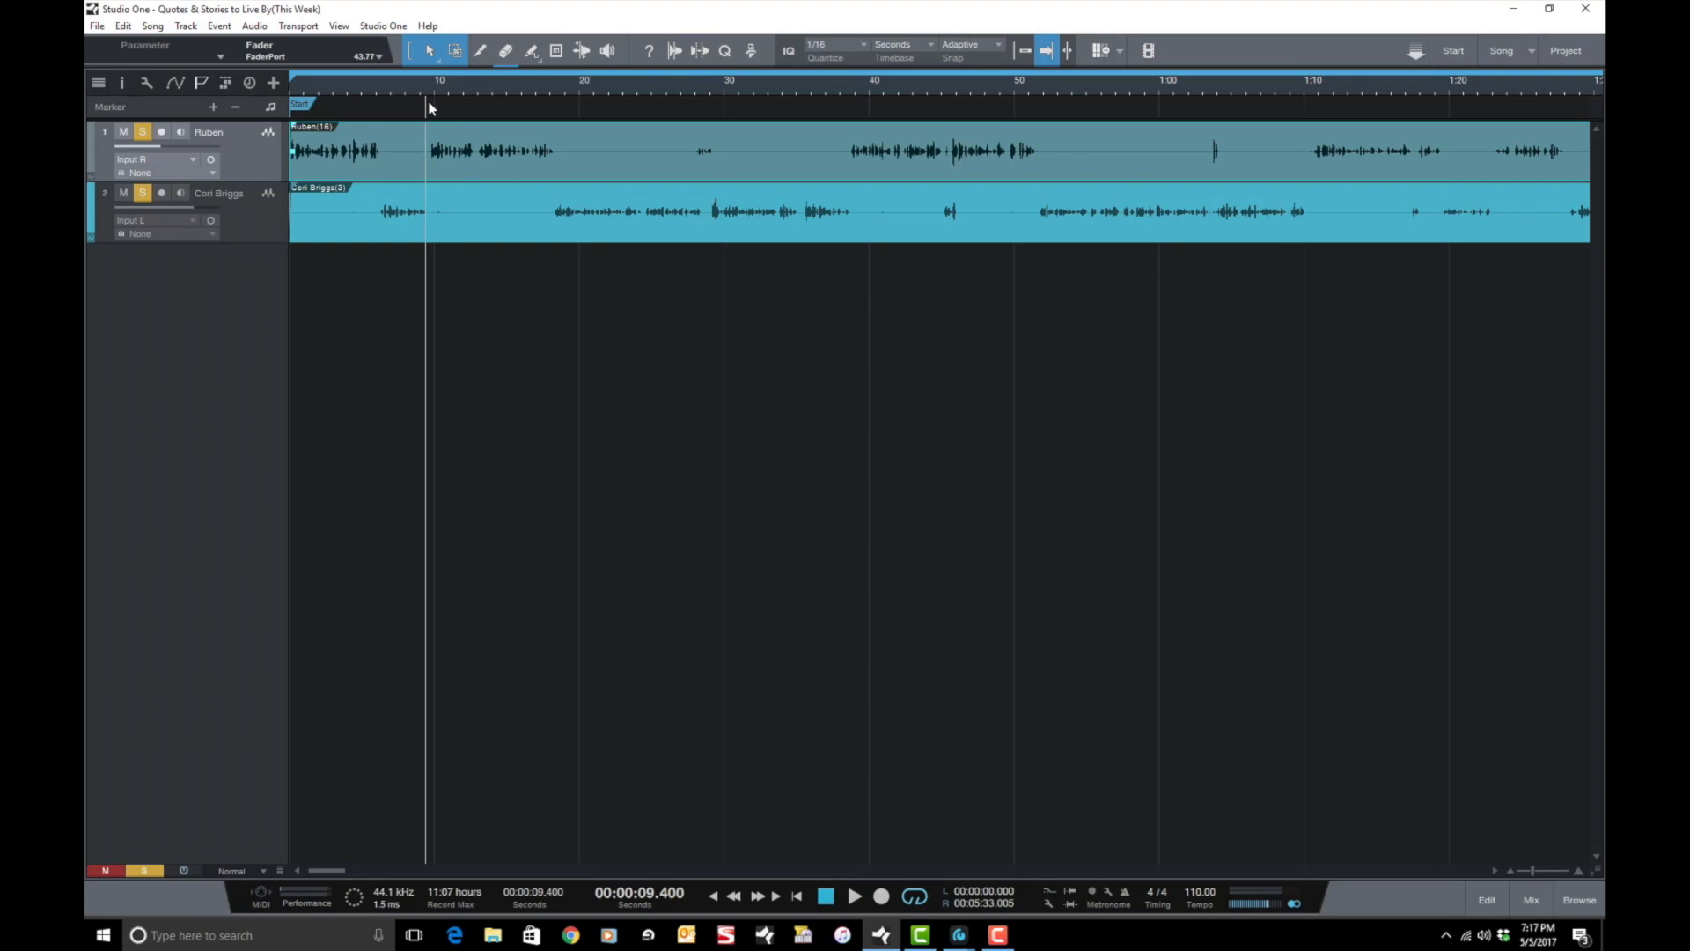
key(space)
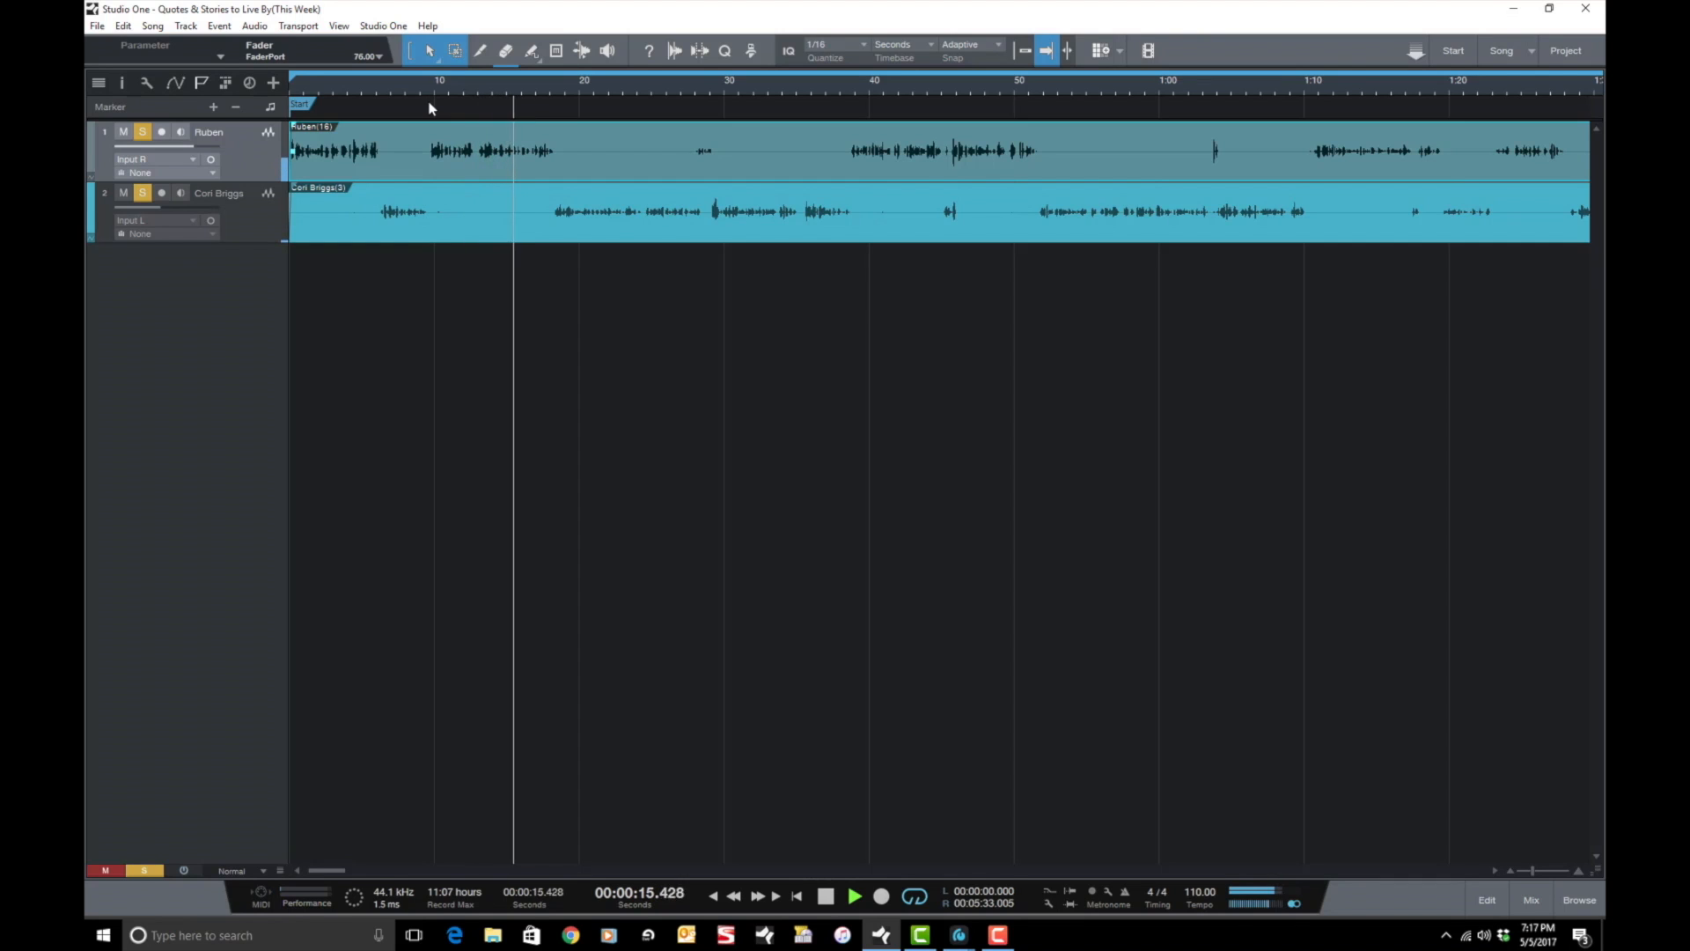
key(space)
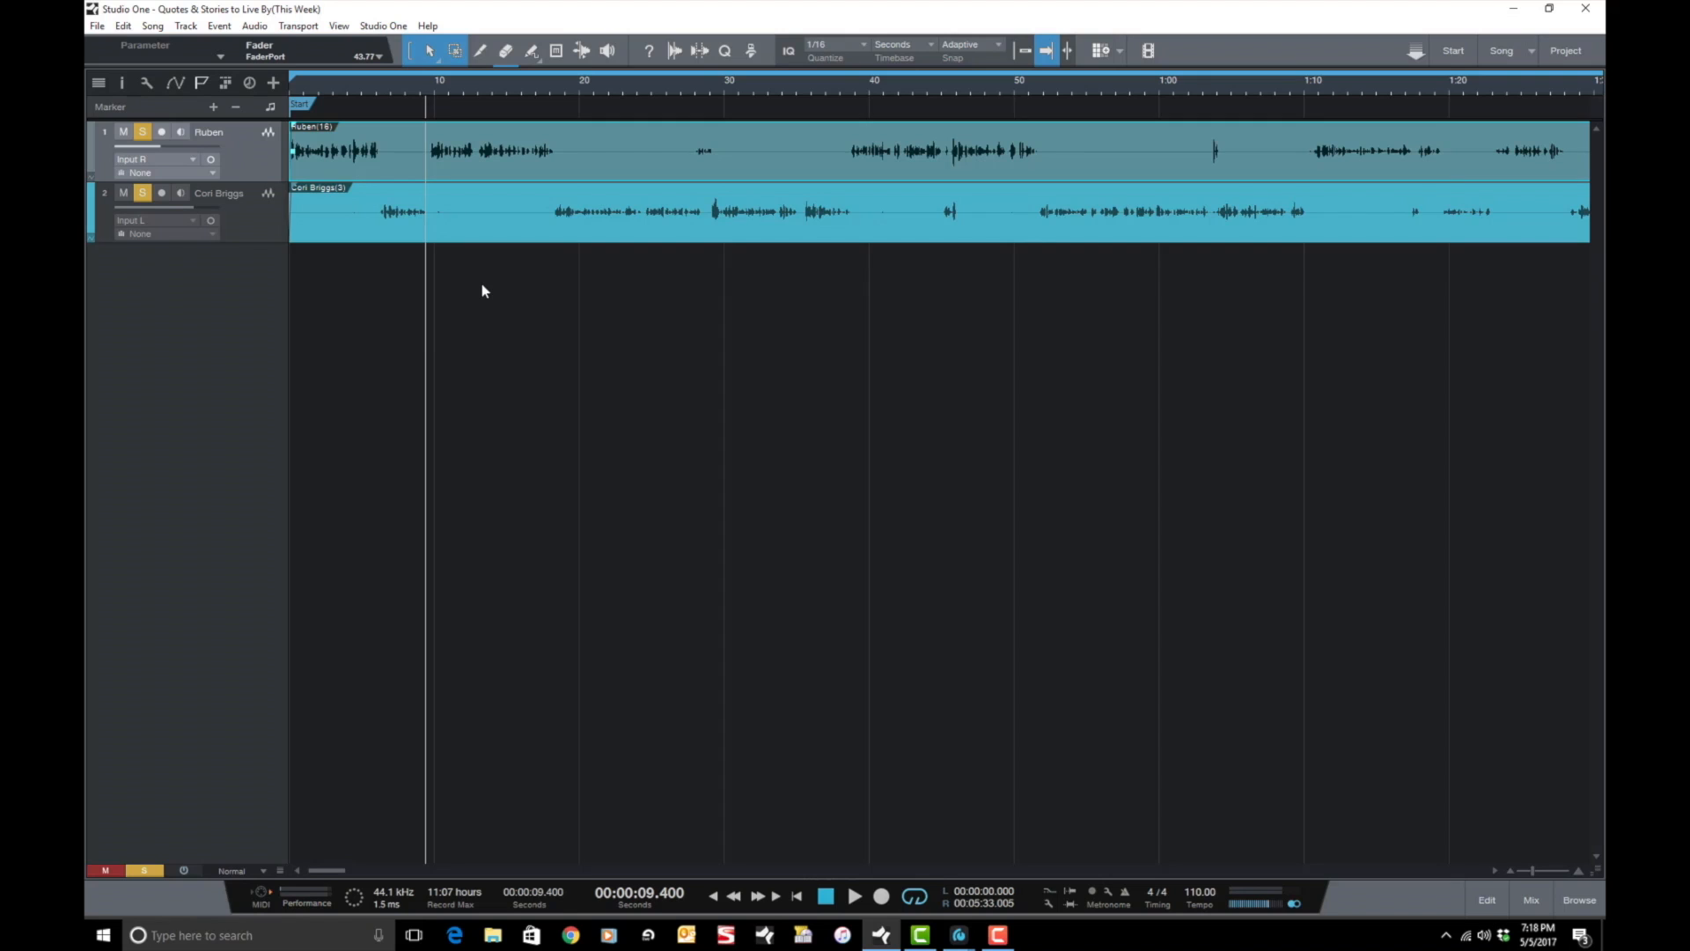
Show the mixer and effects browser, and add a new PreSonus Pro EQ to the first voice channel's inserts, moving its window near the mixer.
key(F3)
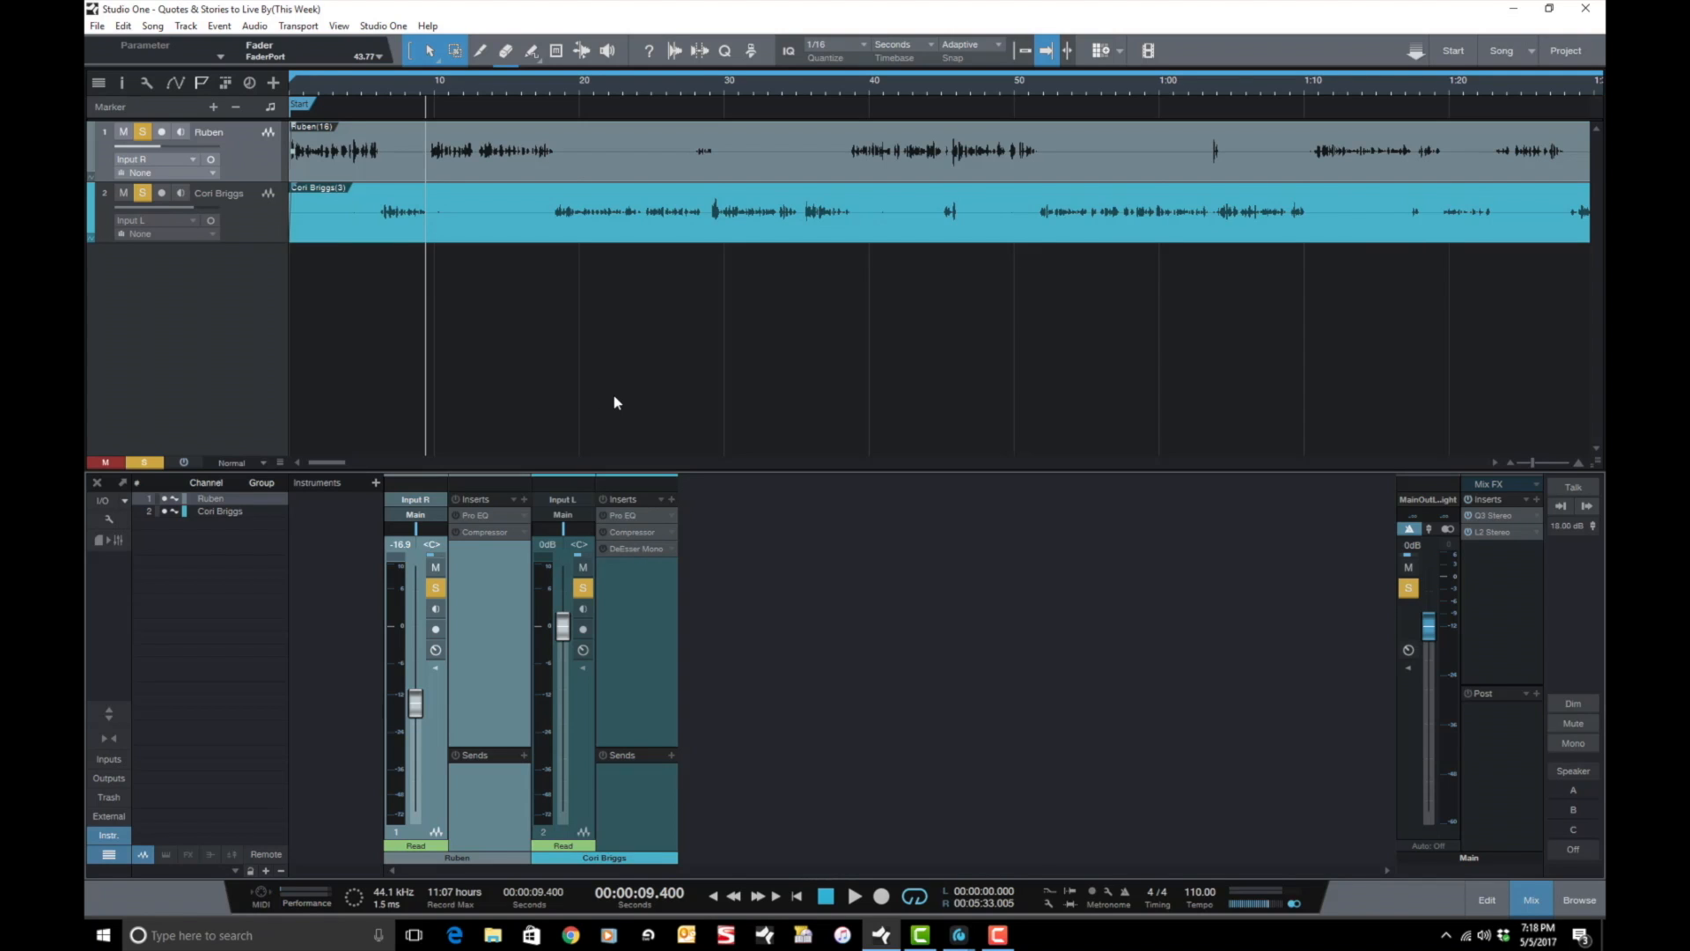
key(F5)
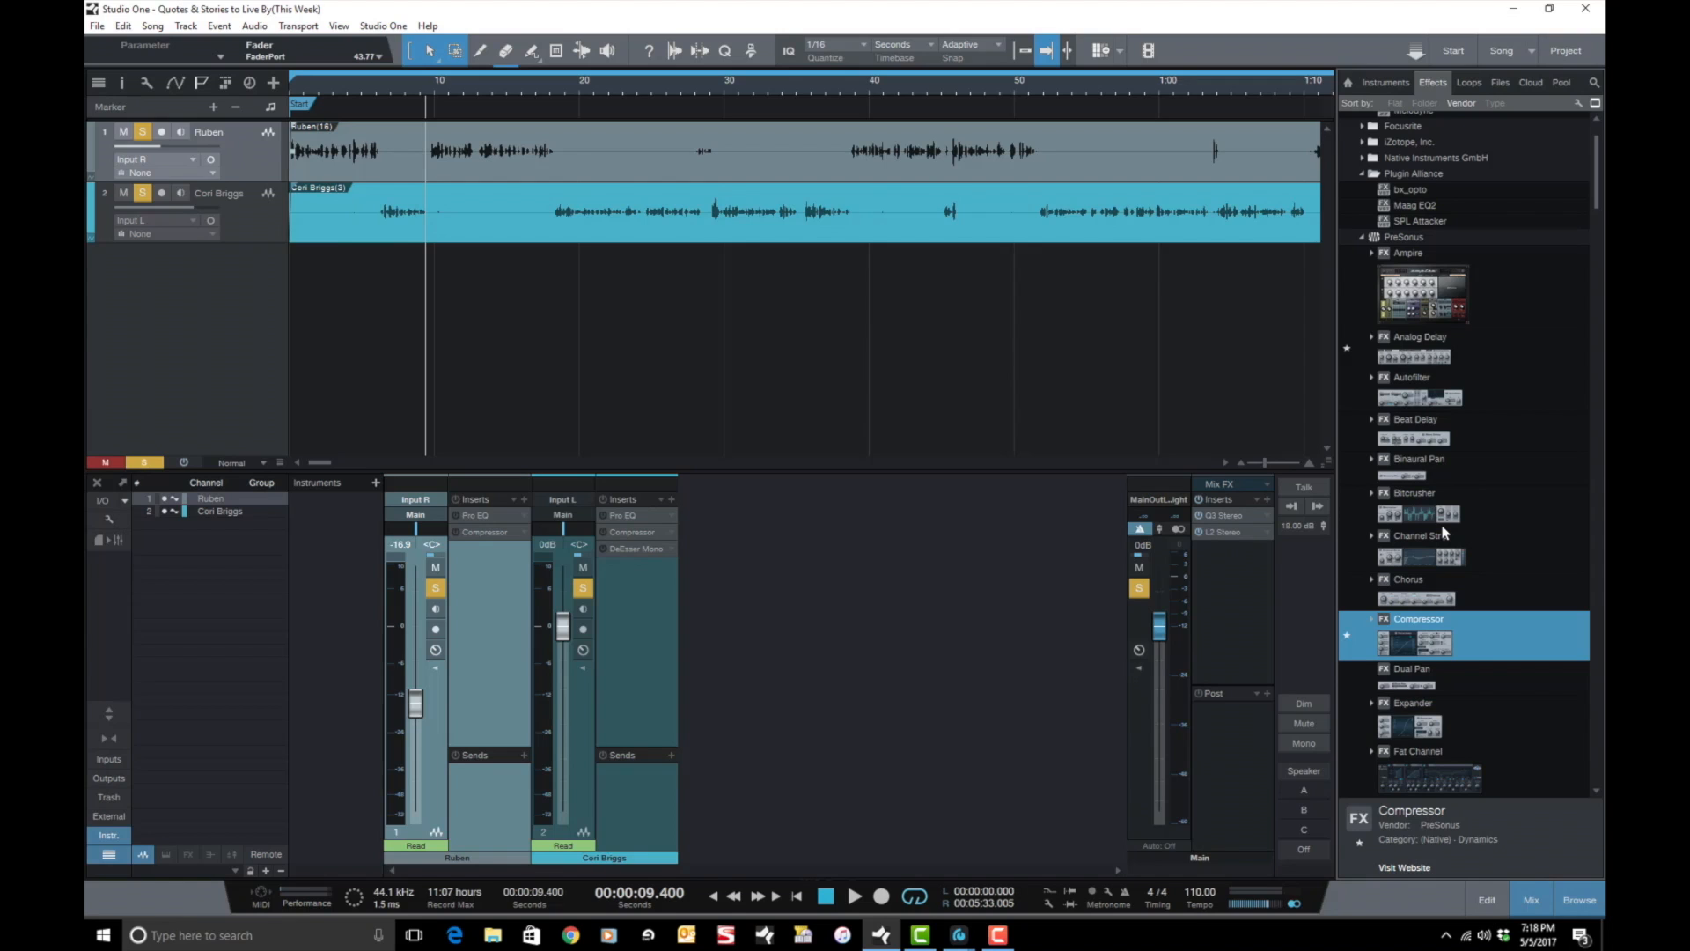
scroll(1444, 532, down, 10)
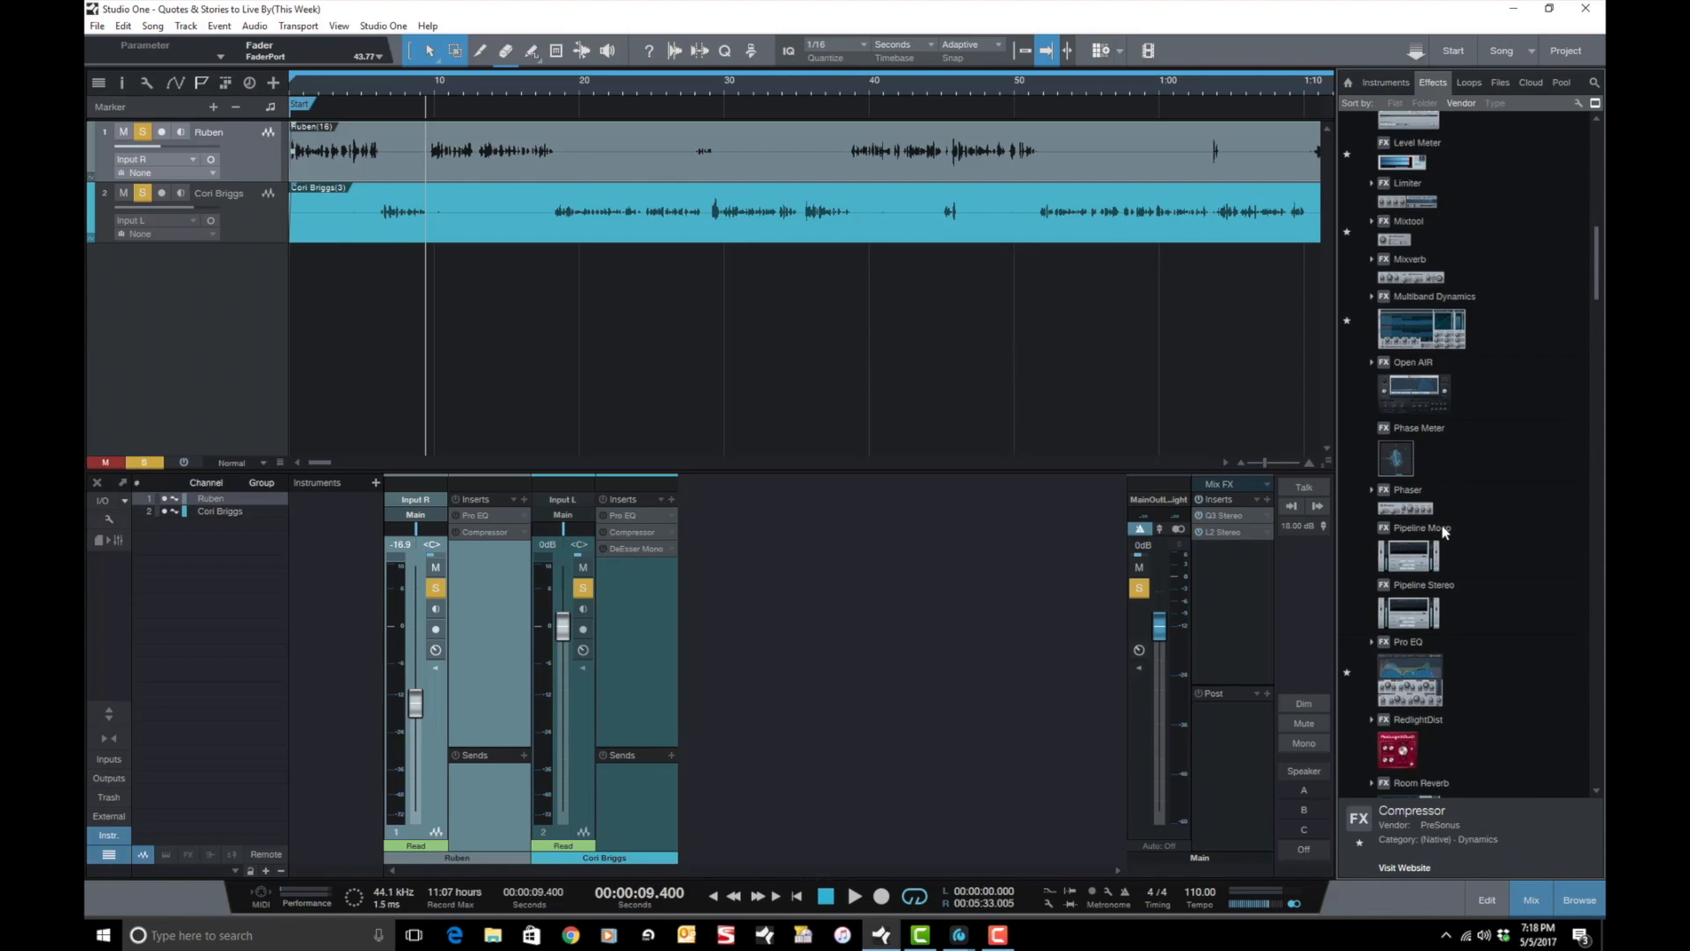
scroll(1443, 529, down, 3)
click(1438, 463)
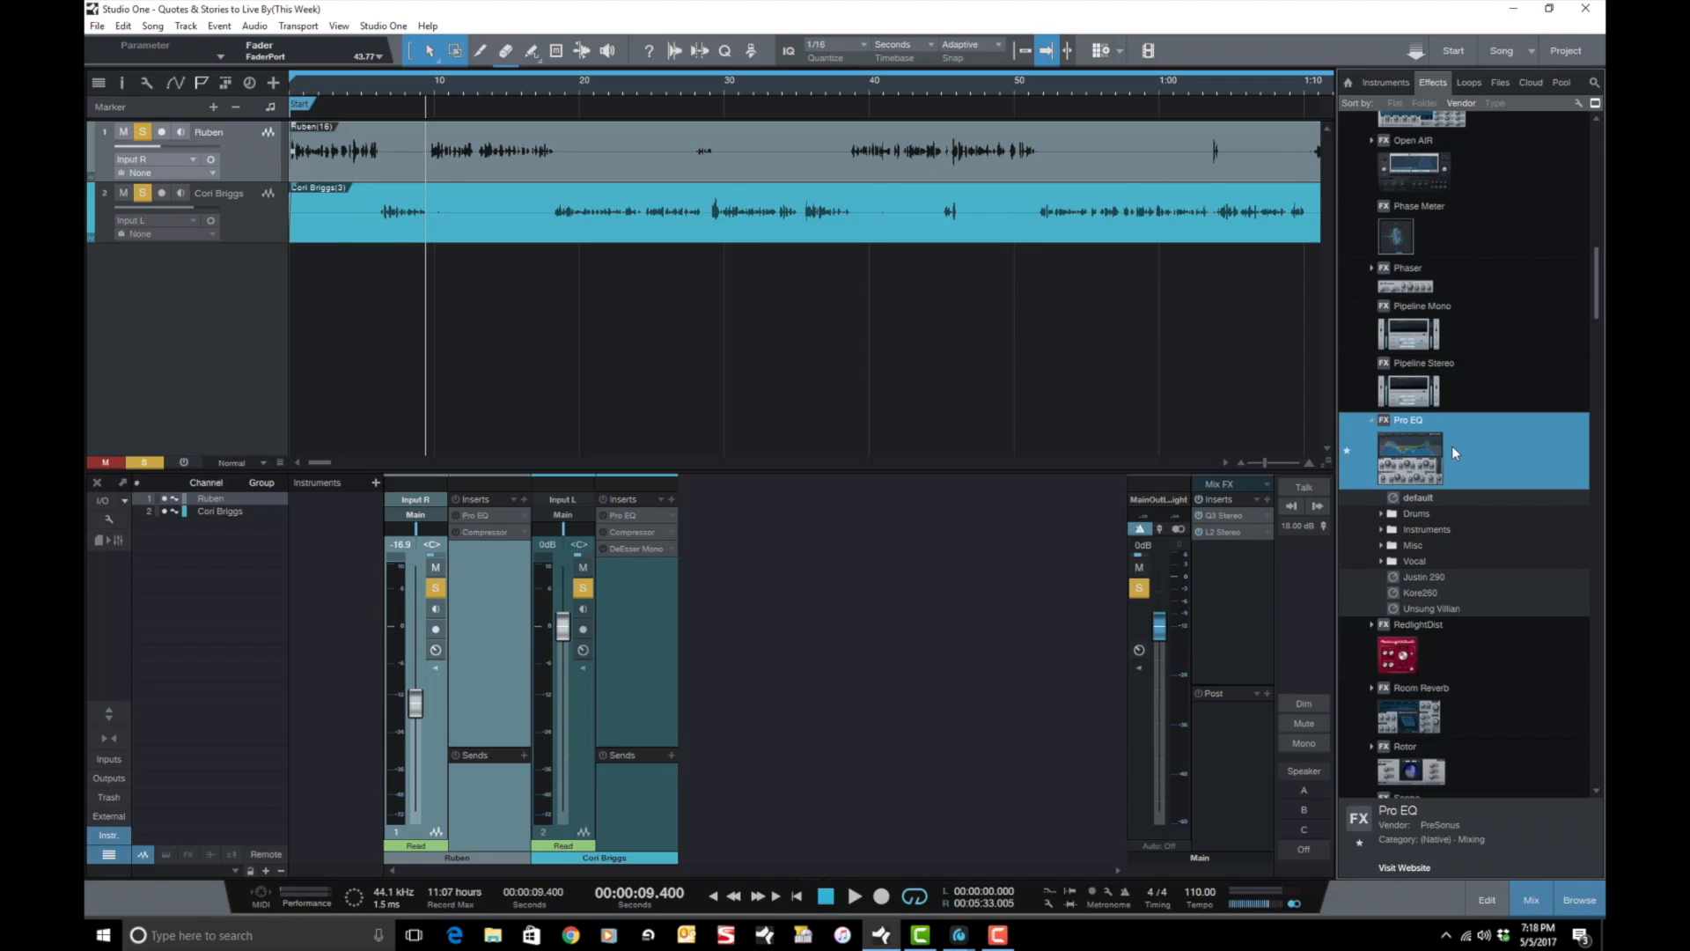
drag(1436, 451, 495, 570)
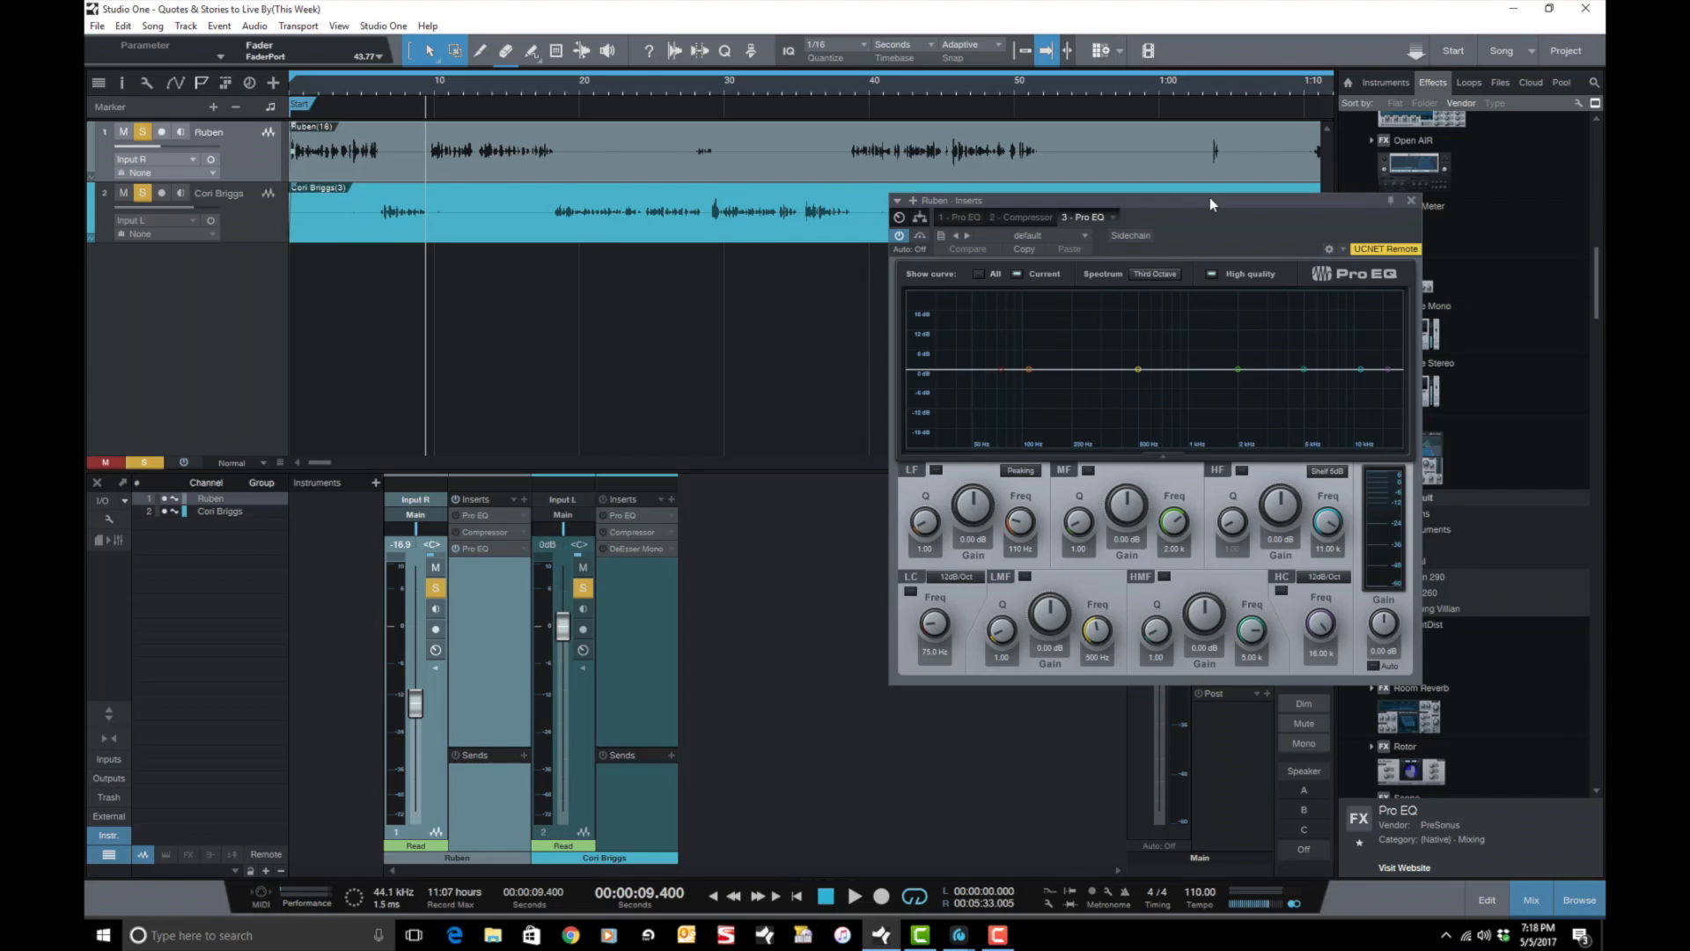
drag(1210, 204, 1049, 282)
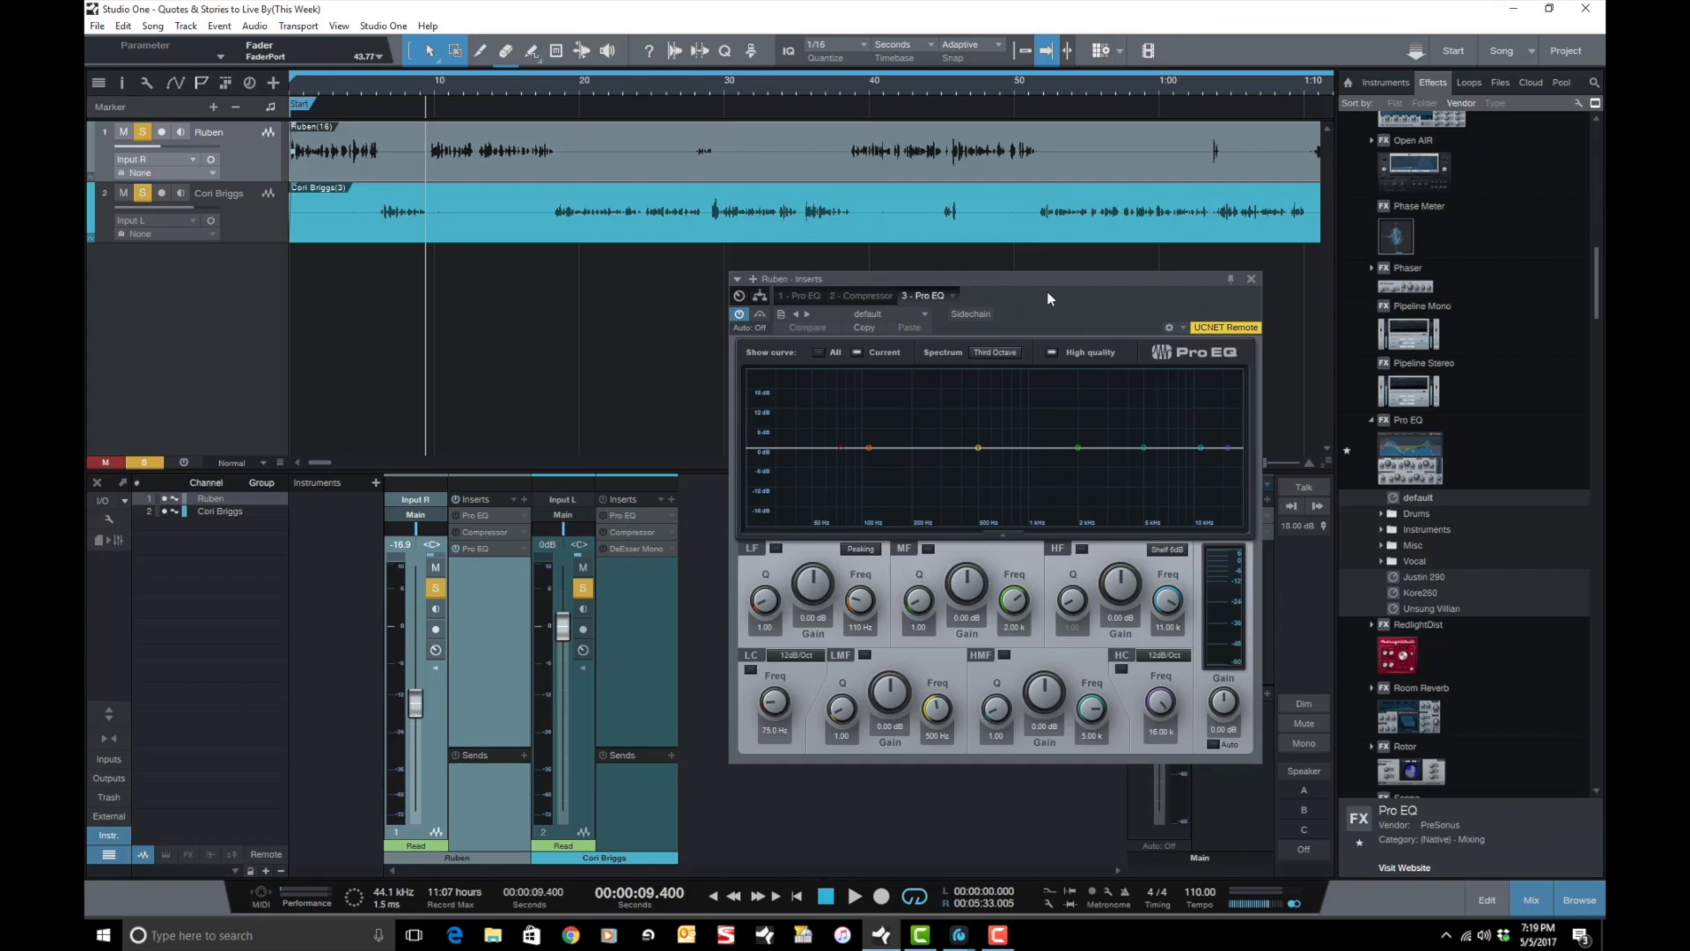
drag(1048, 280, 866, 304)
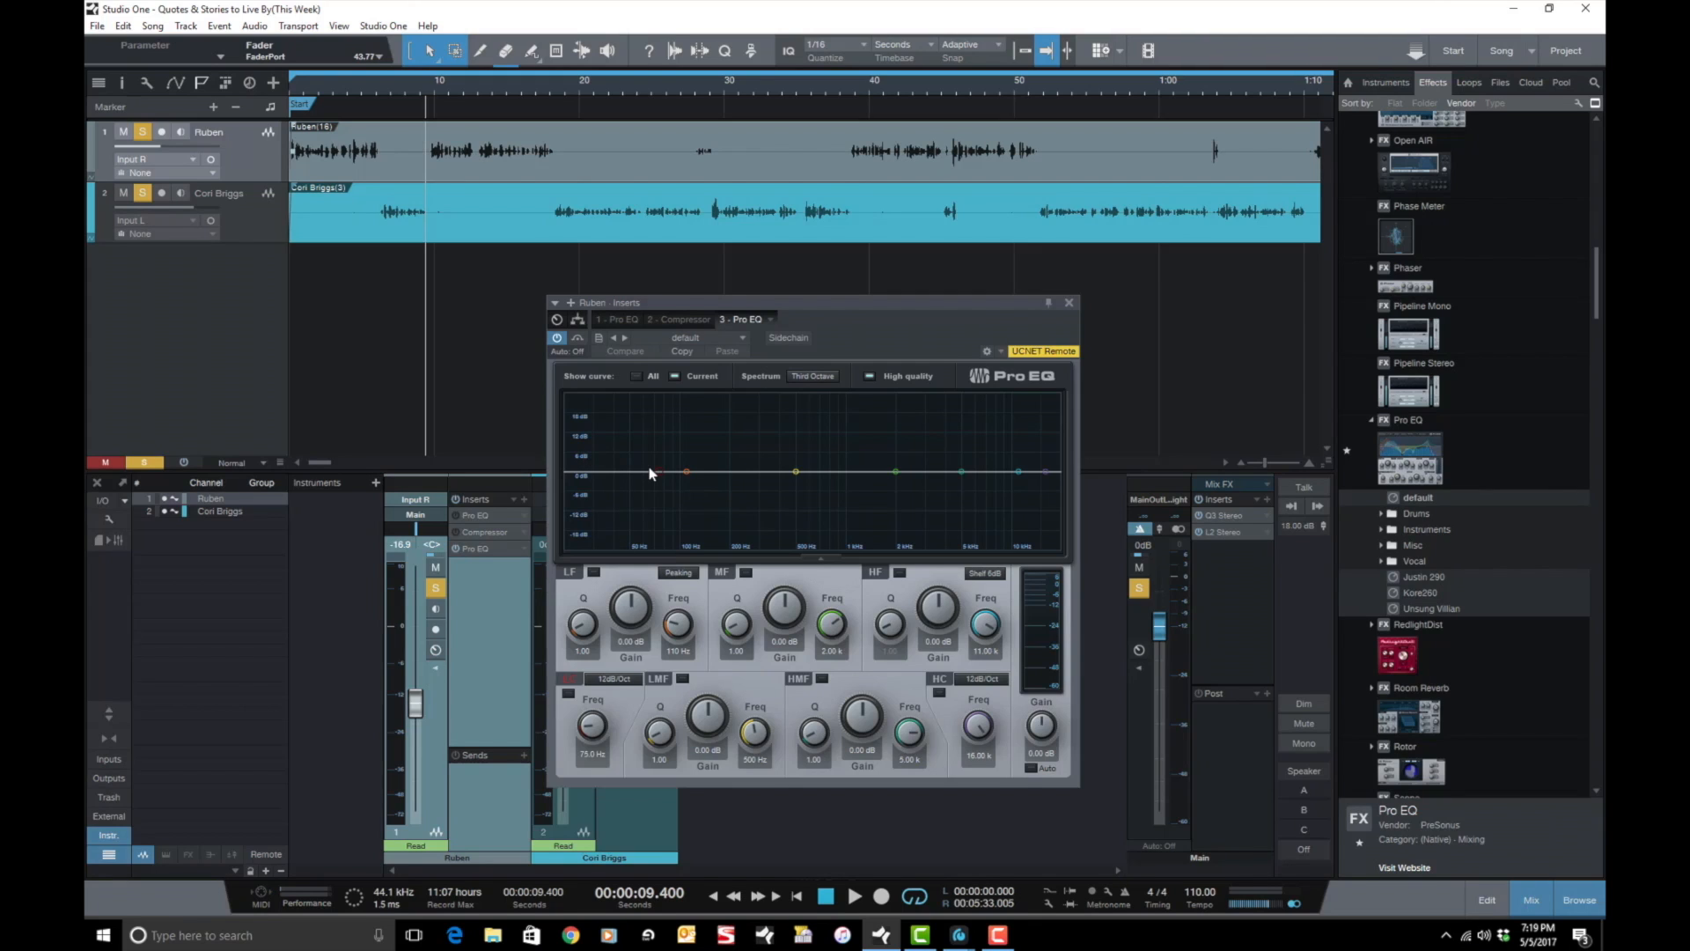
Set the Pro EQ's low-cut slope to 48dB/Oct and enable the low-cut filter.
click(612, 680)
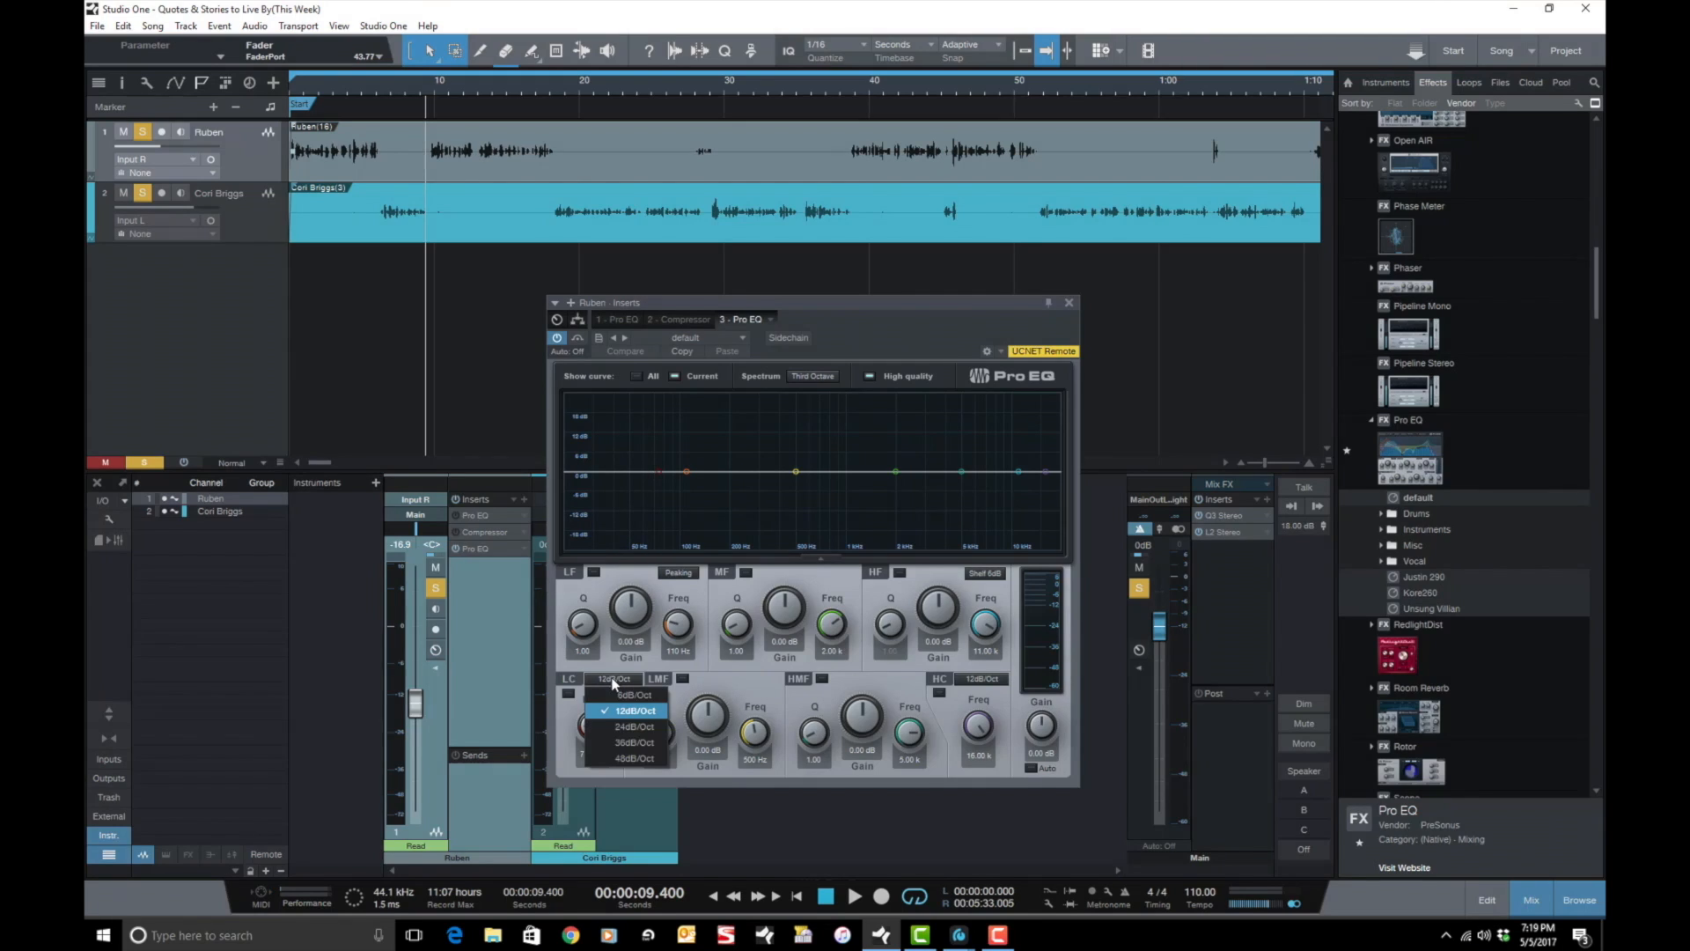
click(639, 758)
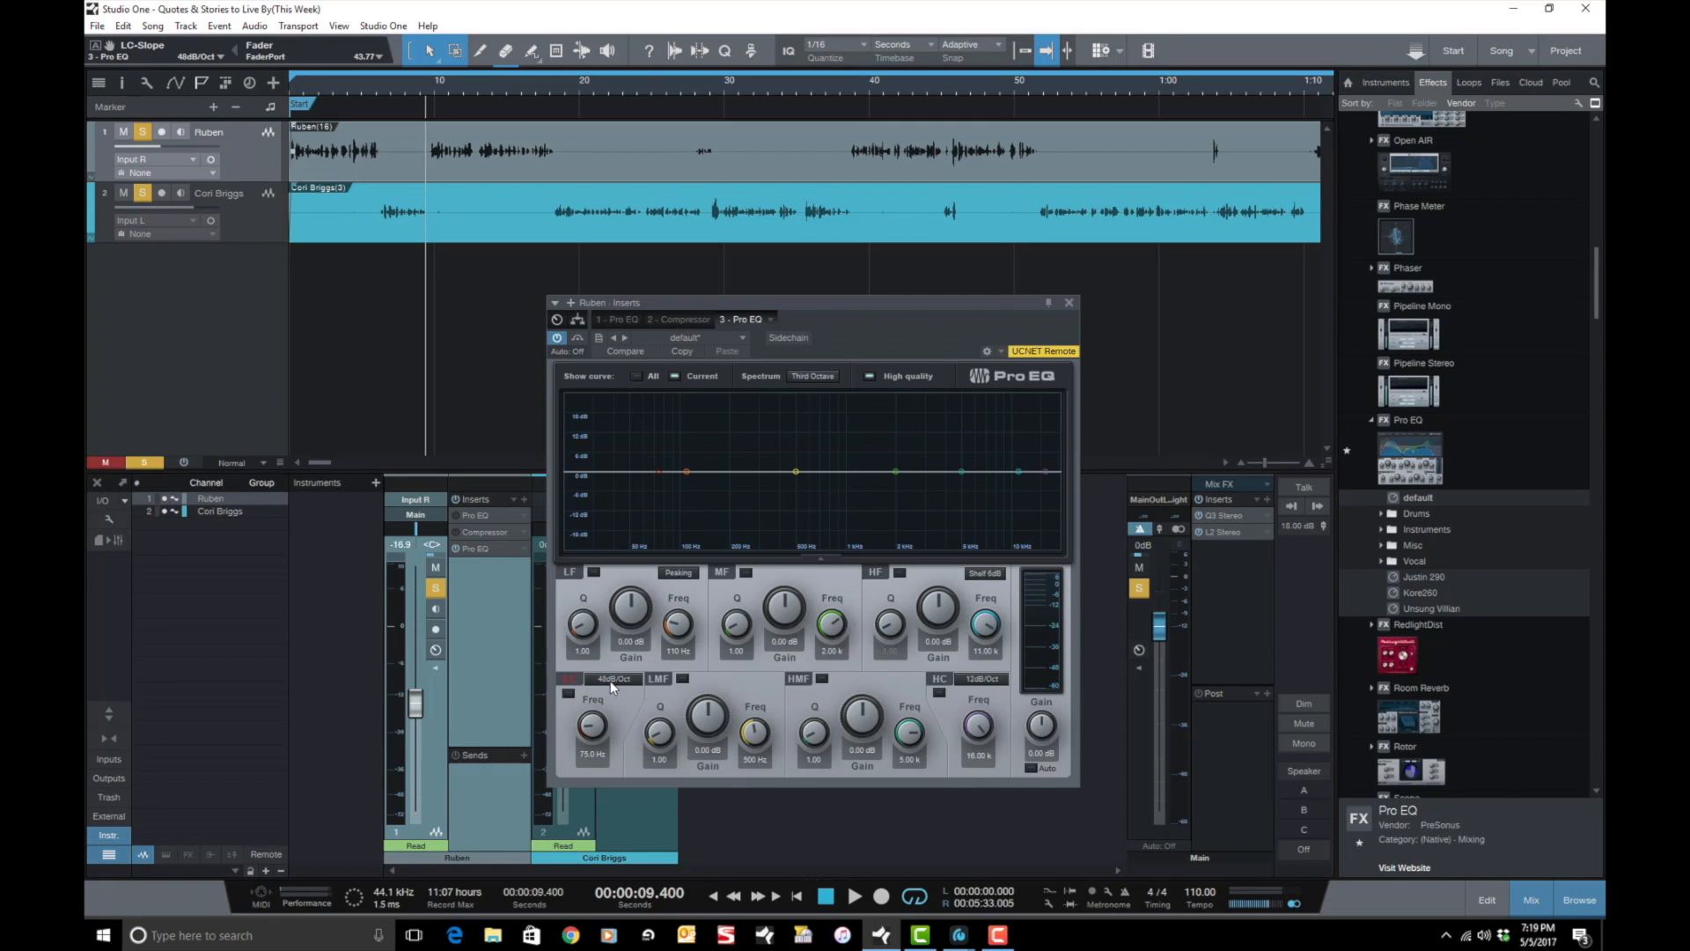
click(567, 693)
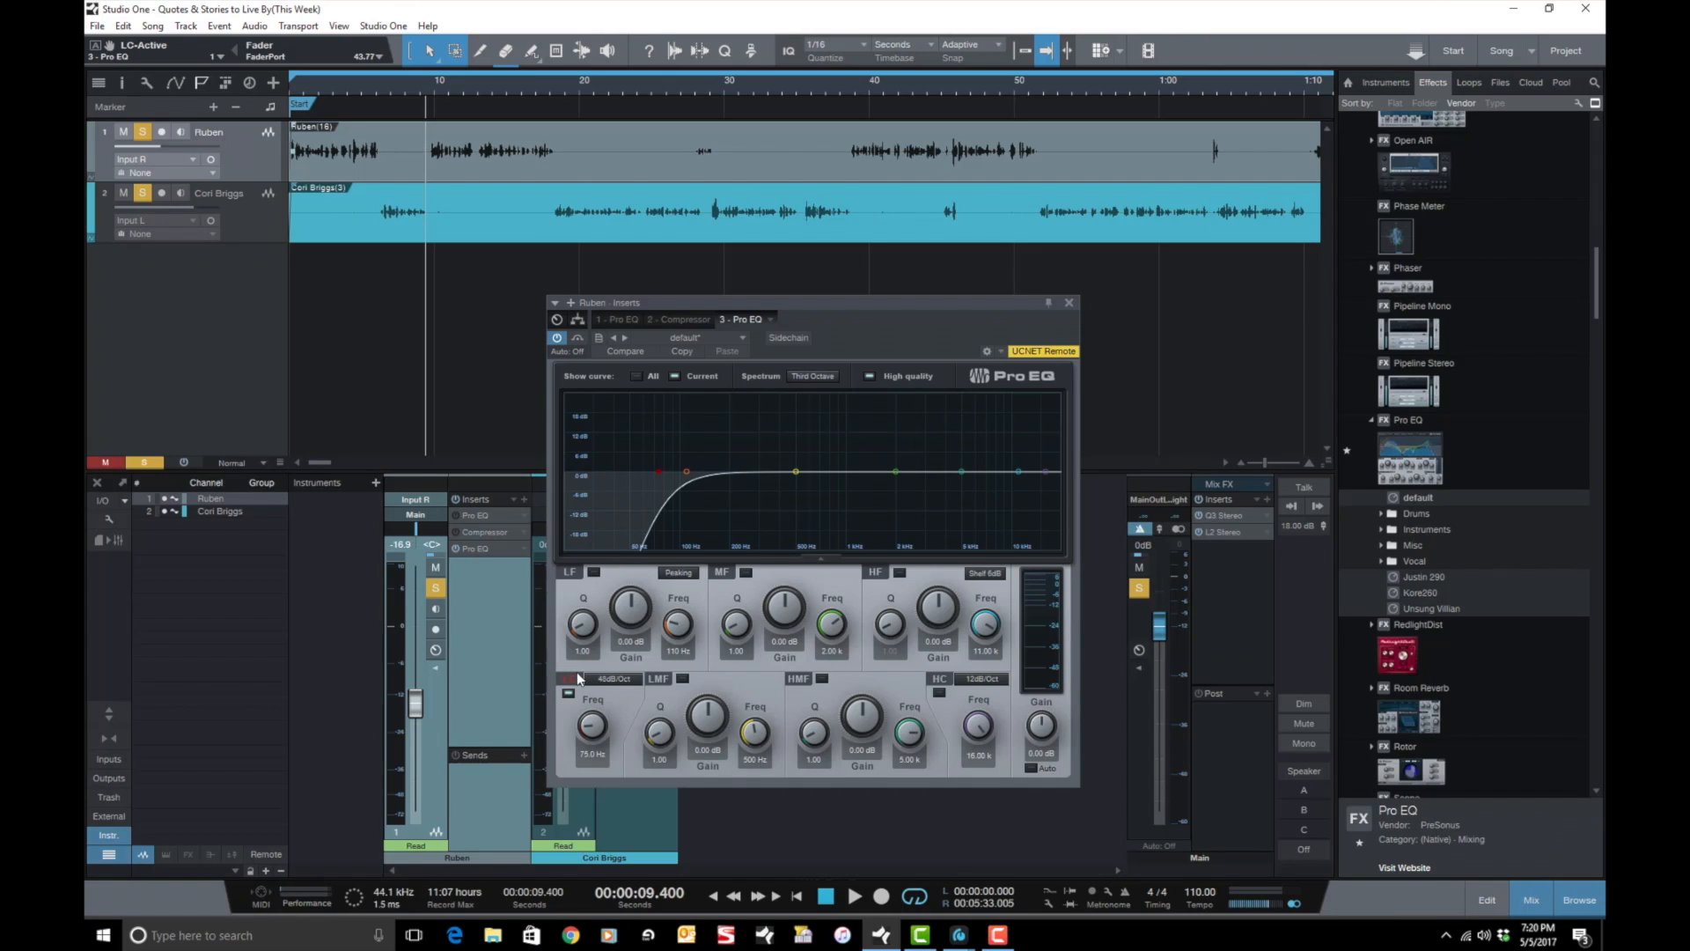
Try a 6dB/Oct low-cut slope for comparison, and return the slope to 48dB/Oct.
click(611, 679)
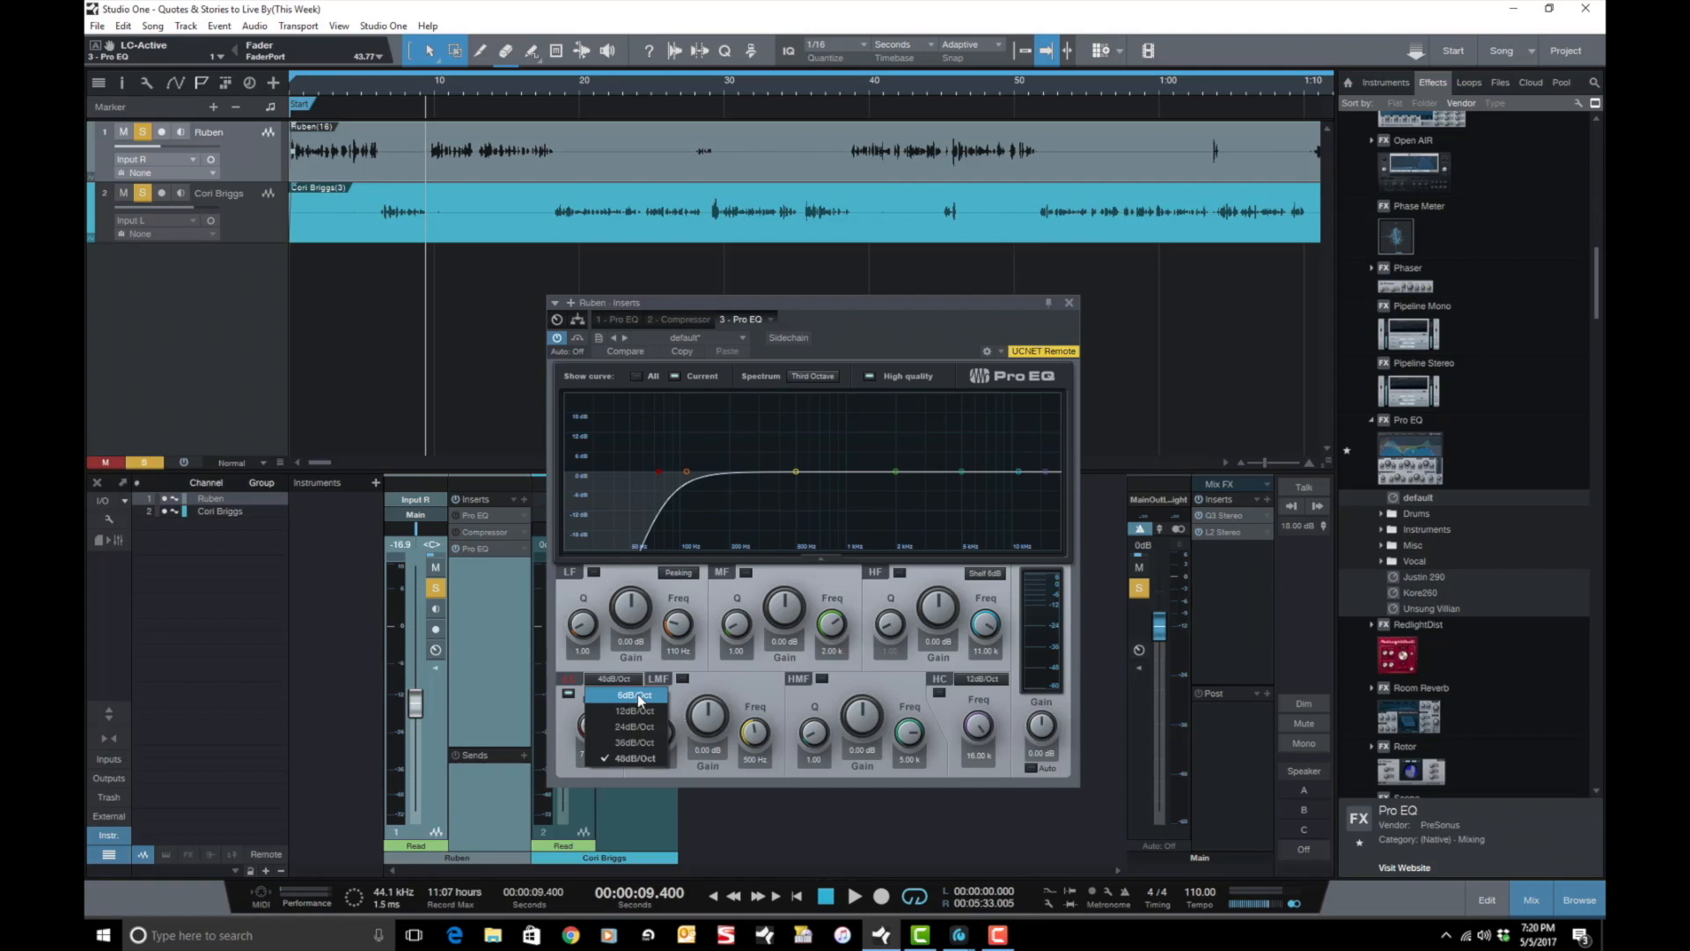
click(636, 695)
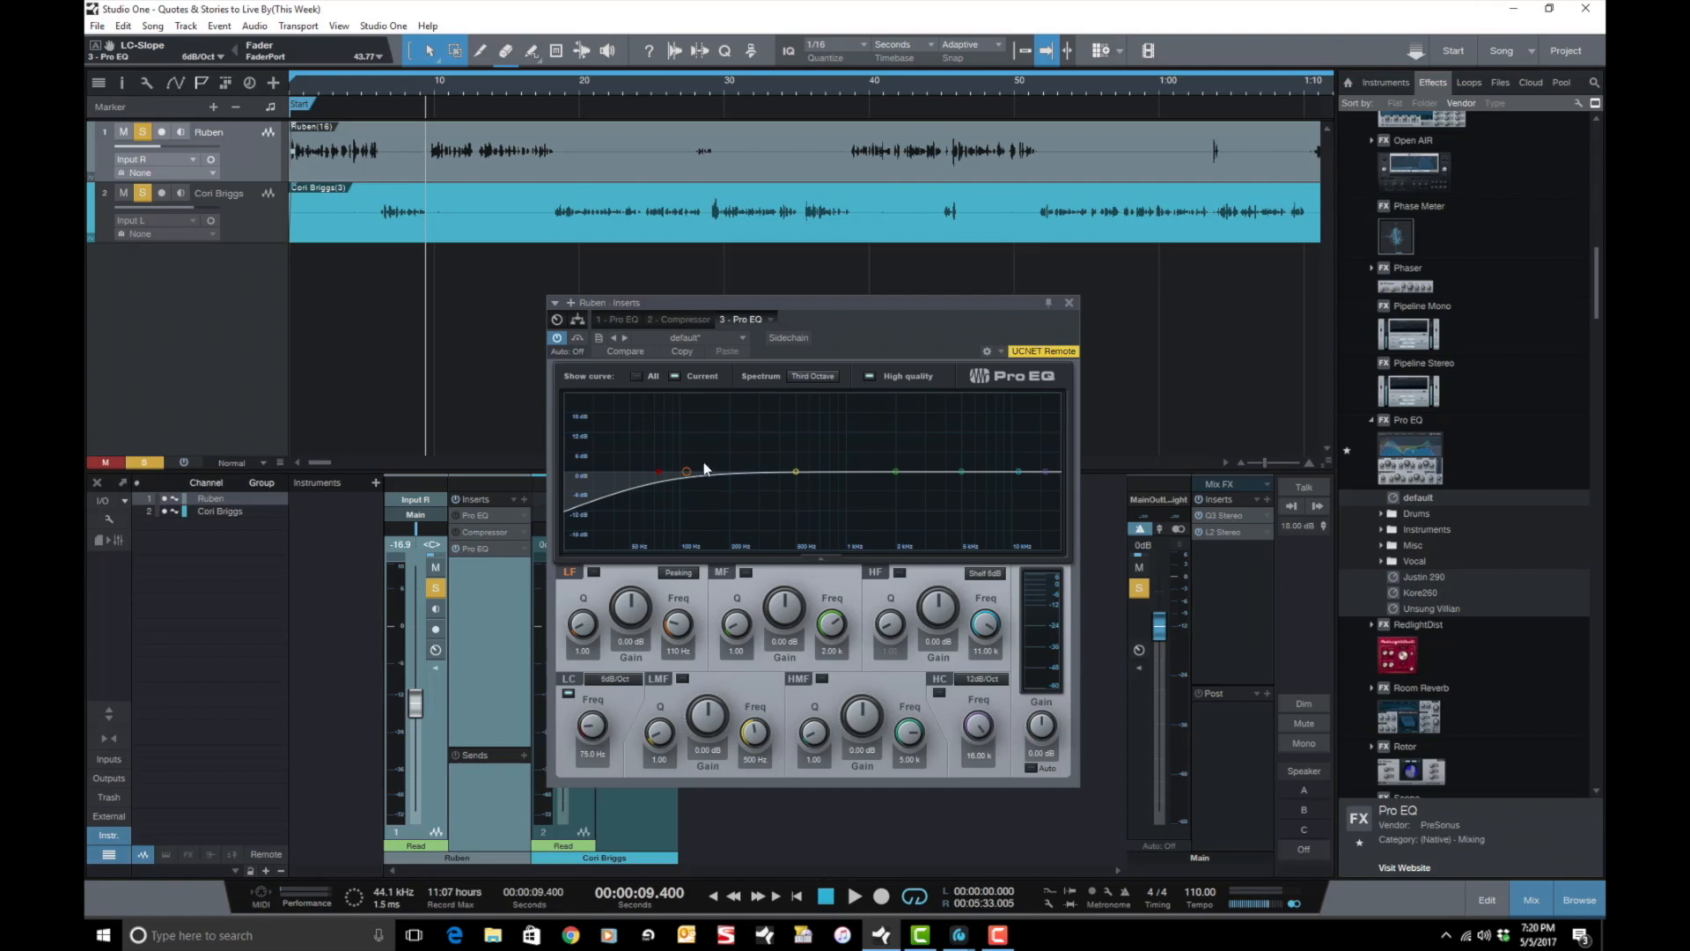
click(613, 682)
click(626, 757)
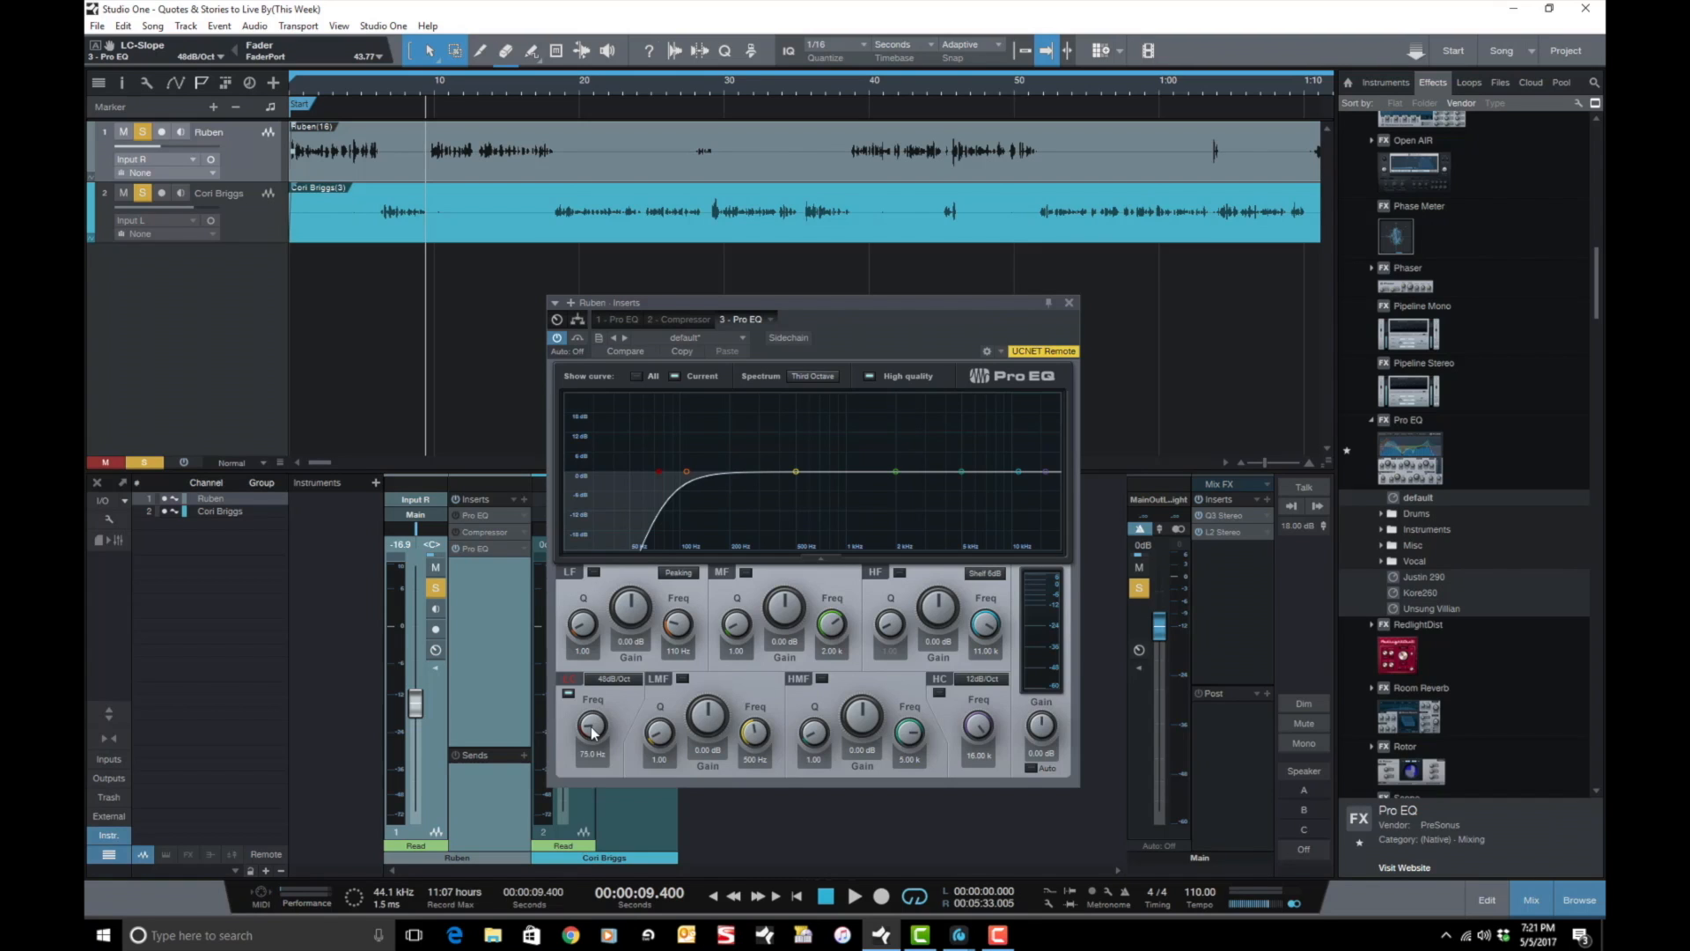
Play the first voice track, raise the Pro EQ's low-cut frequency to 83.2 Hz while listening, and stop playback.
key(space)
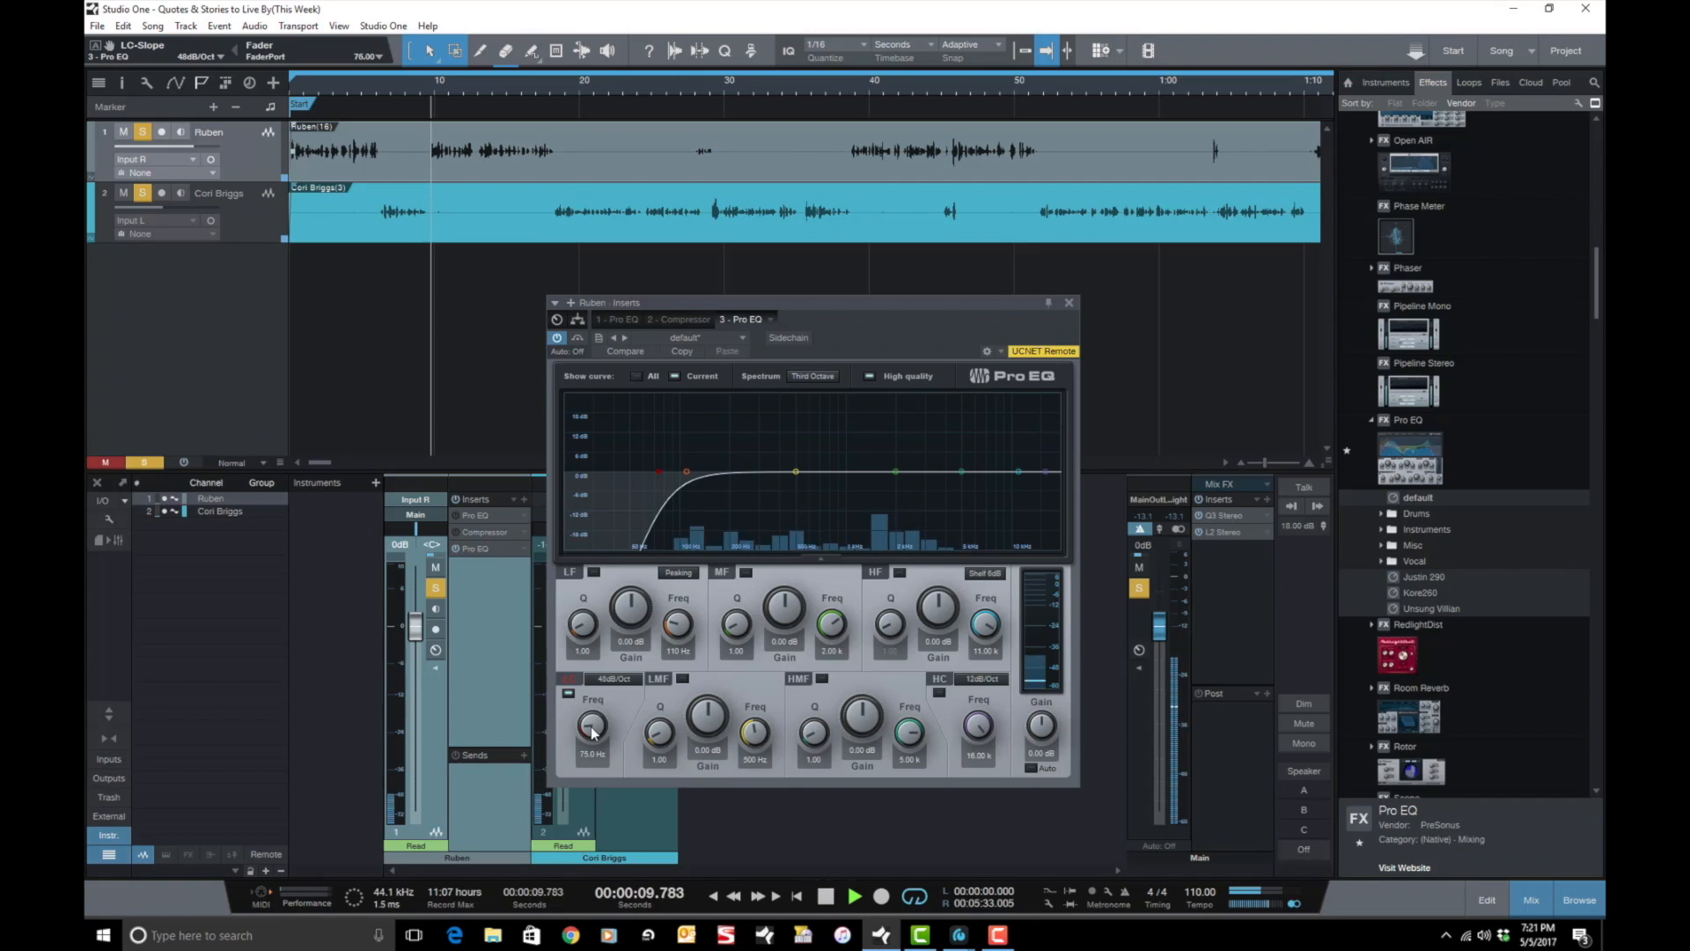
drag(592, 730, 588, 723)
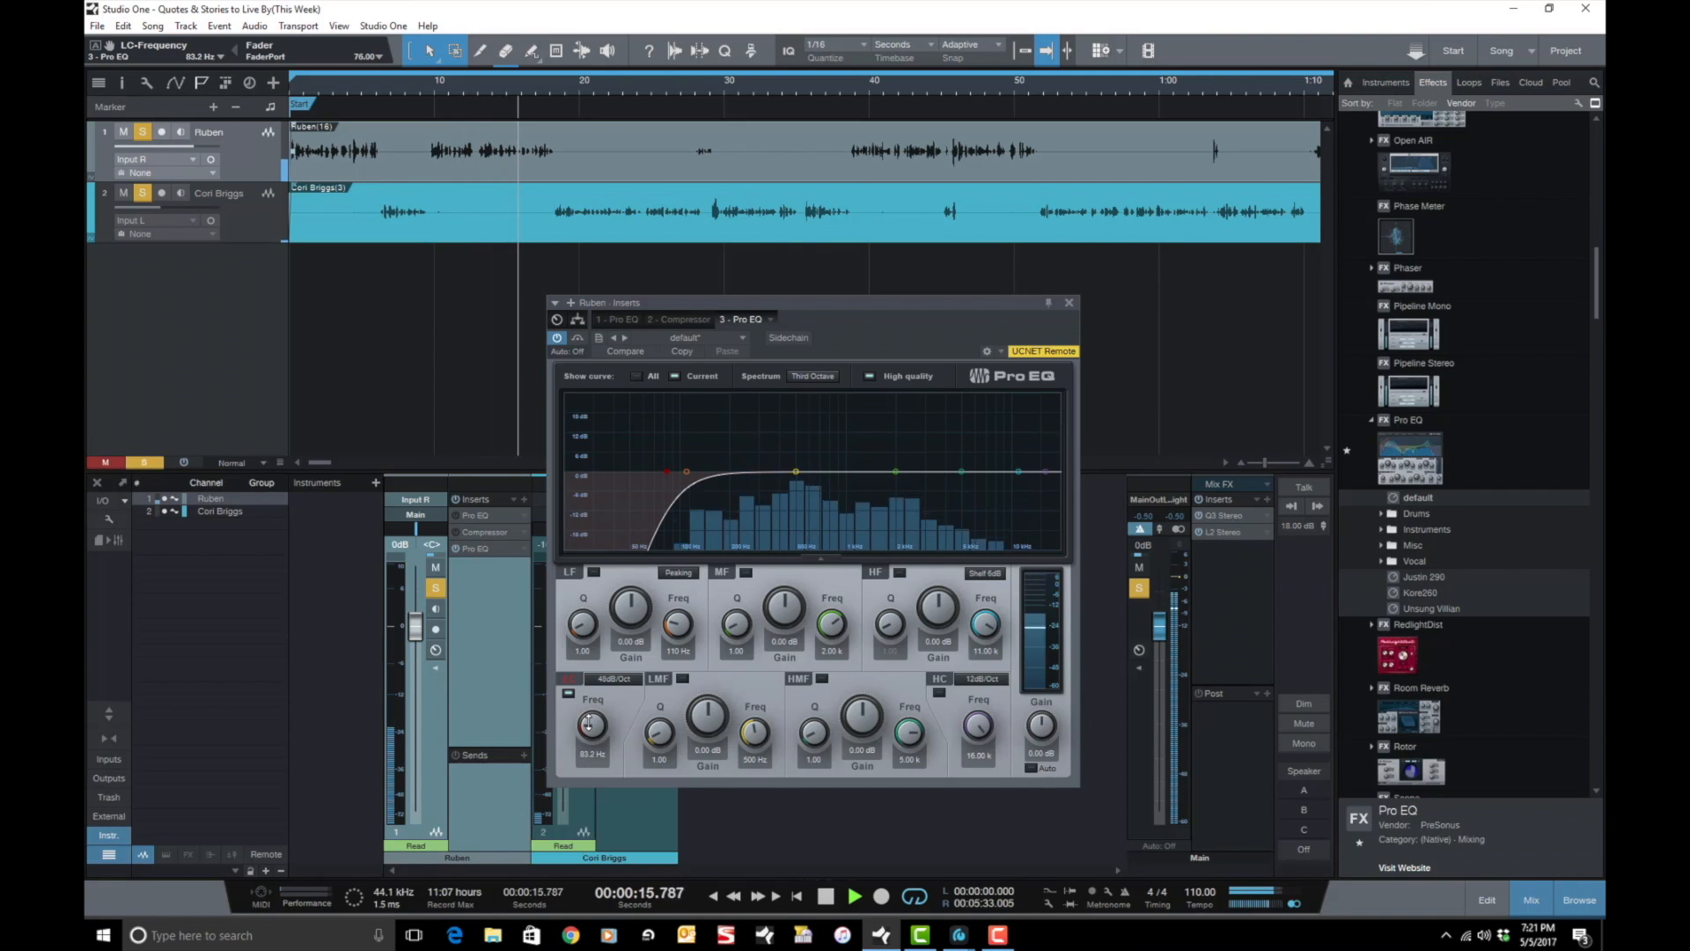
key(space)
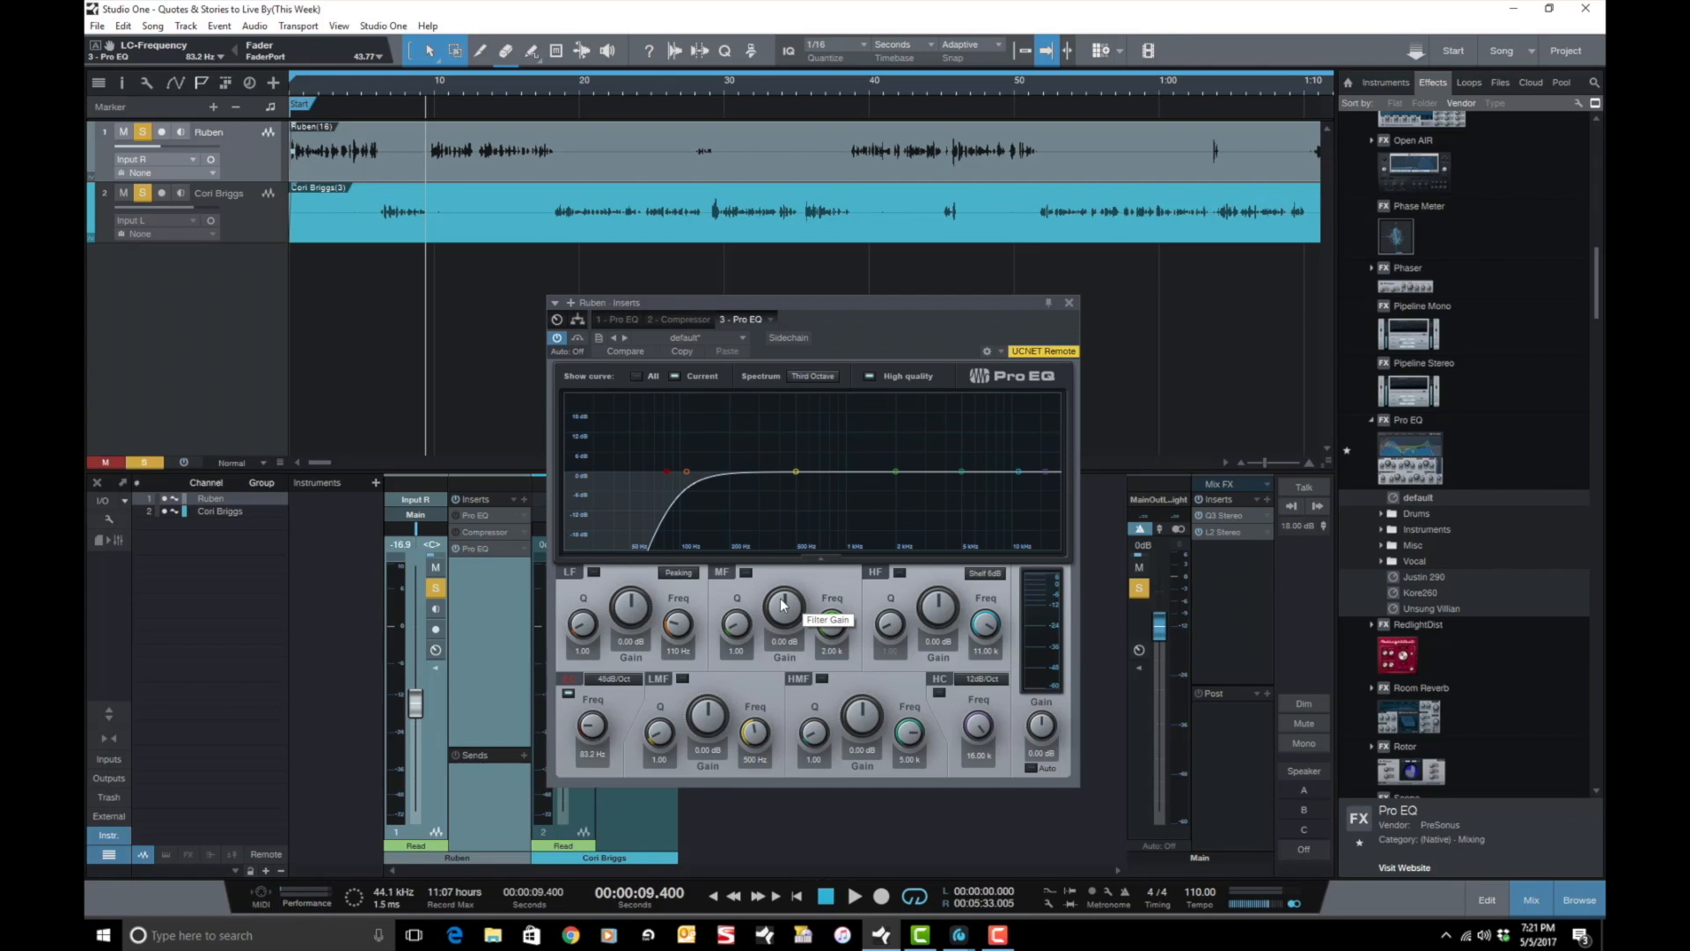
Try a slight cut and a slight boost on the mid (MF) band's gain, and reset it to 0 dB.
mouse_move(789, 599)
mouse_down()
mouse_move(783, 554)
mouse_move(776, 603)
mouse_up()
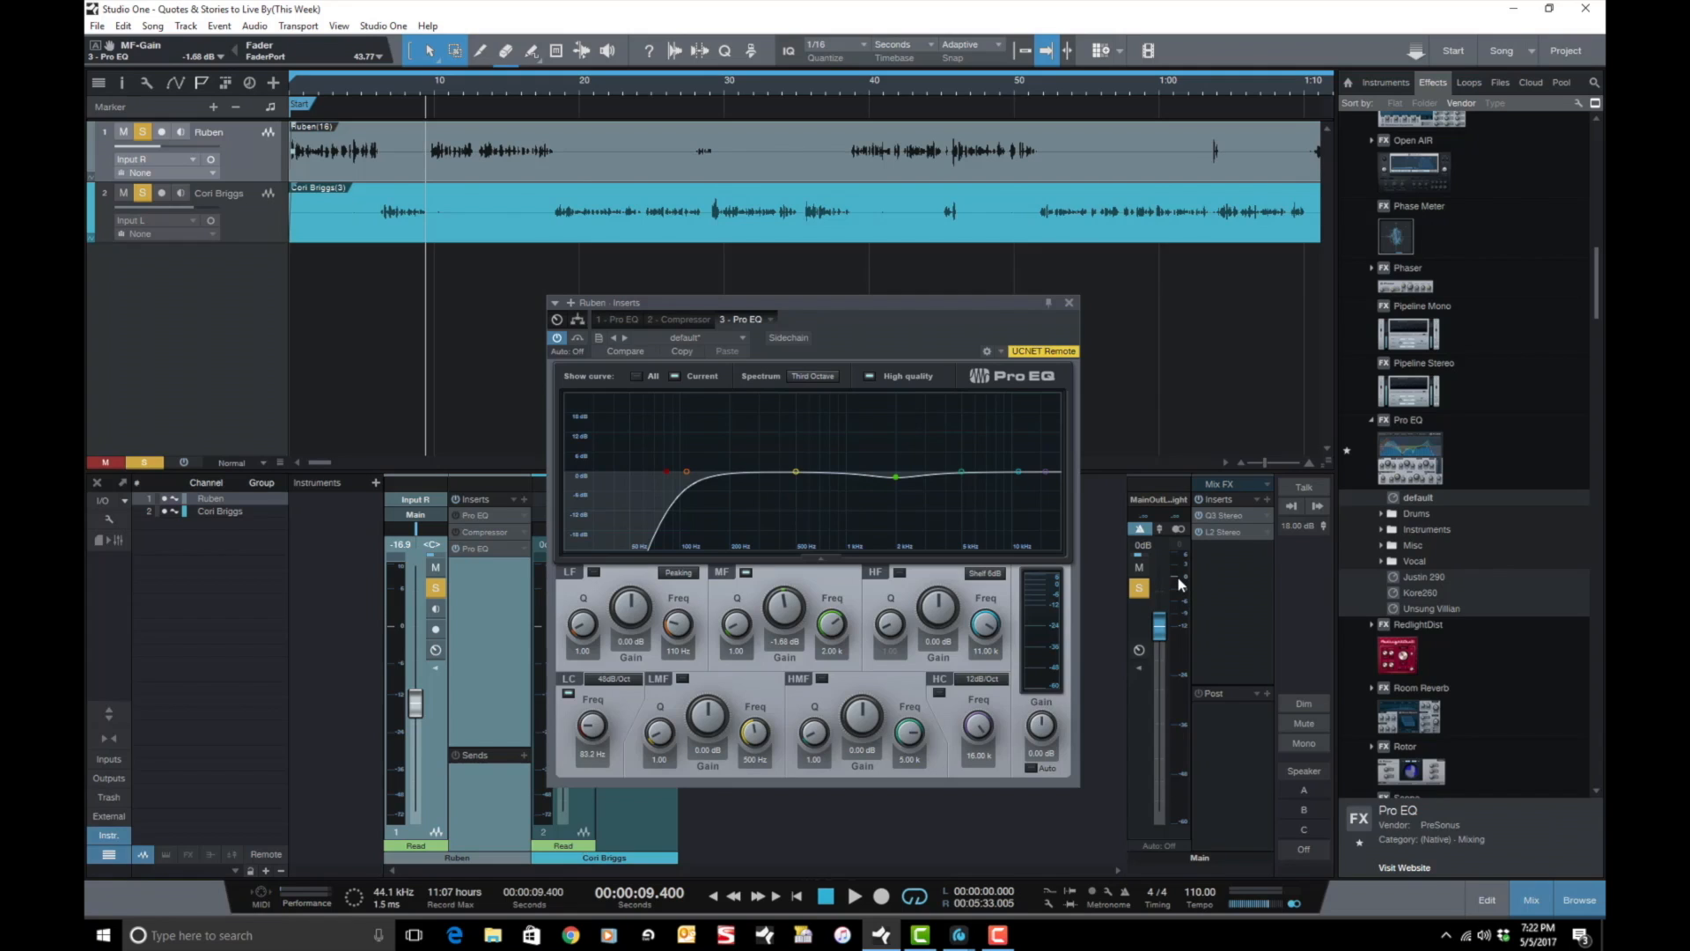
mouse_move(1180, 585)
mouse_move(777, 621)
mouse_down()
mouse_move(774, 527)
mouse_move(776, 619)
mouse_up()
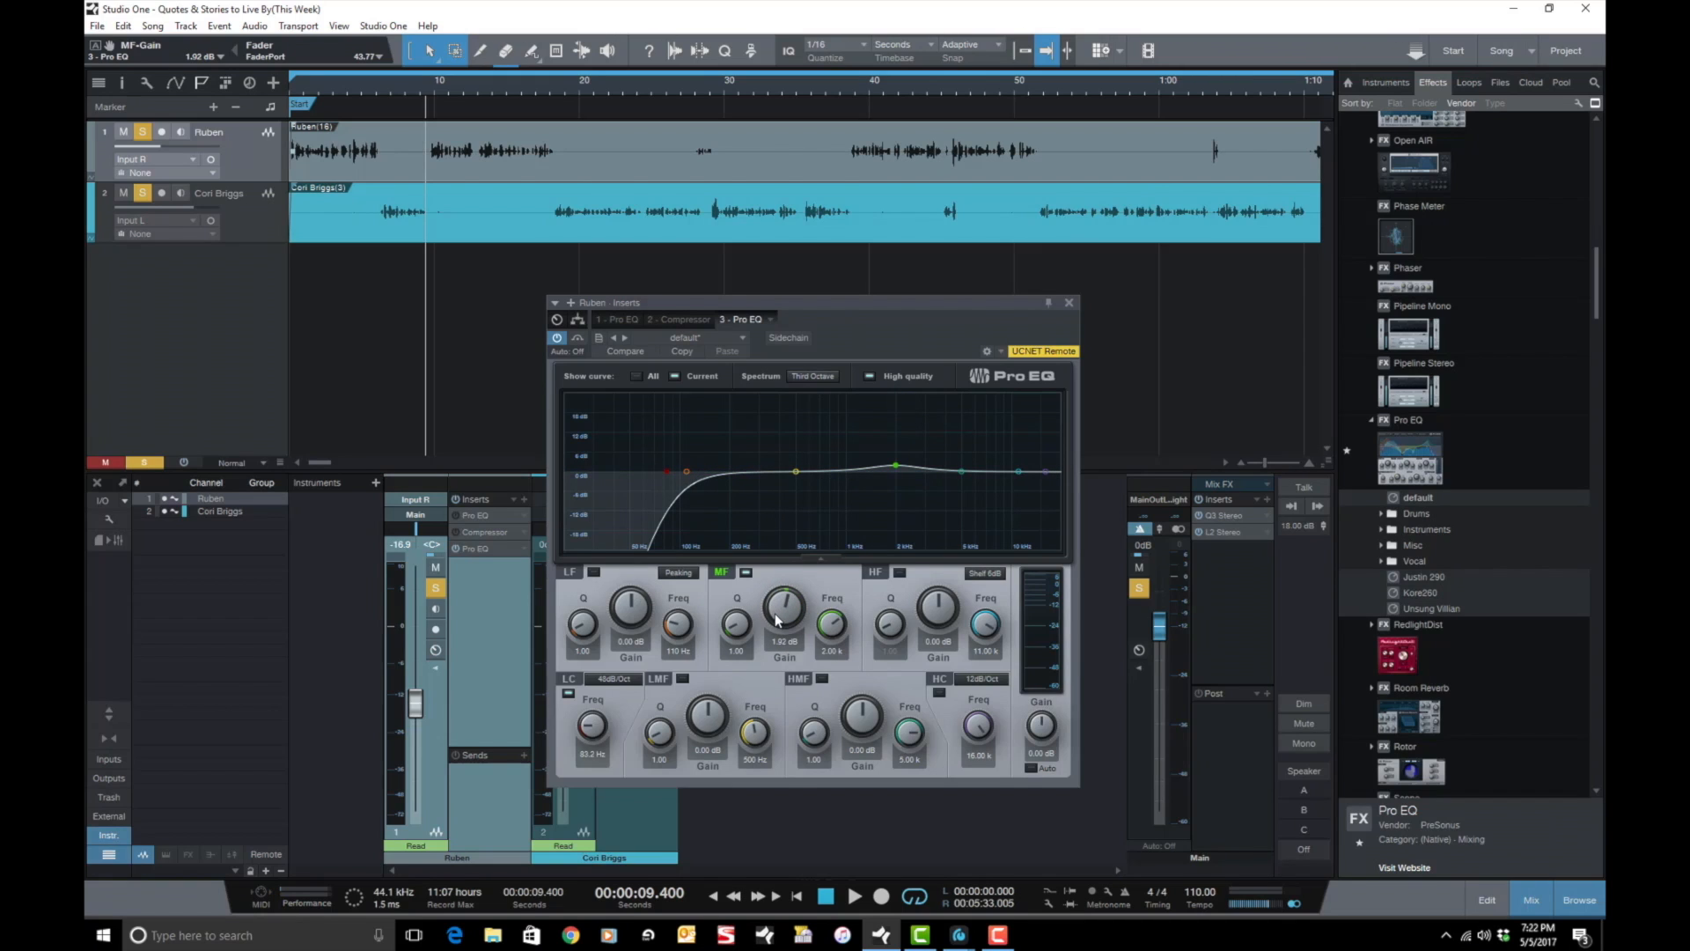
ctrl+click(778, 619)
Boost the low-mid (LMF) band by 24 dB and try a very narrow and a very wide Q before settling on a narrow one.
drag(709, 720, 714, 626)
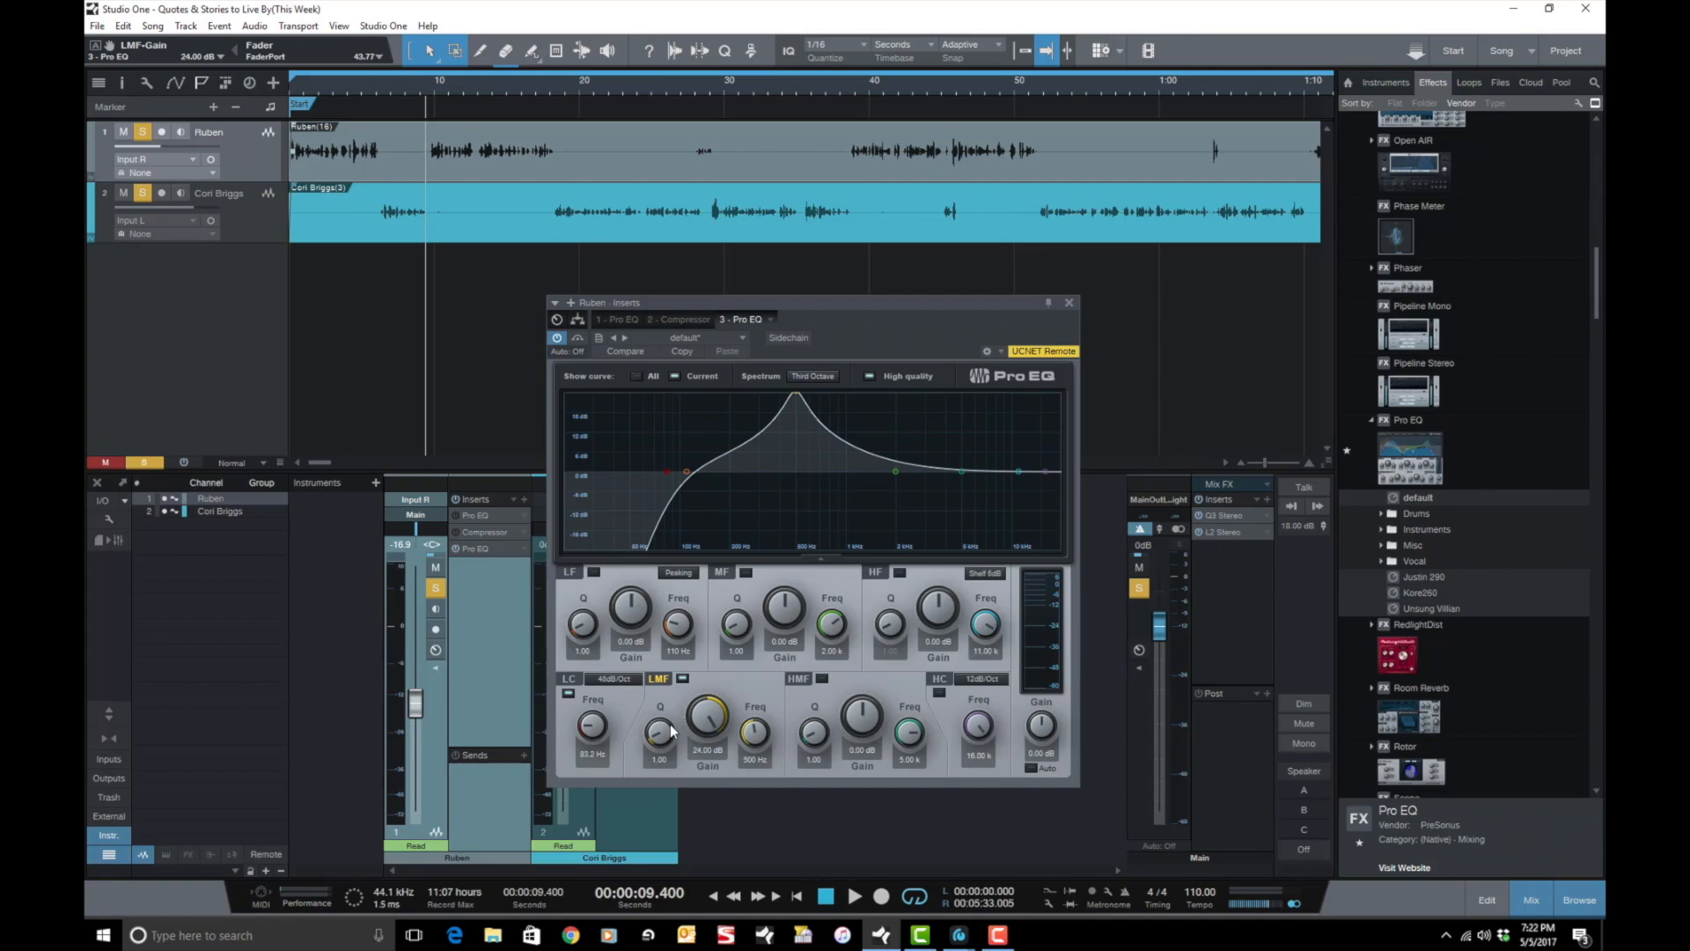
drag(660, 741, 670, 607)
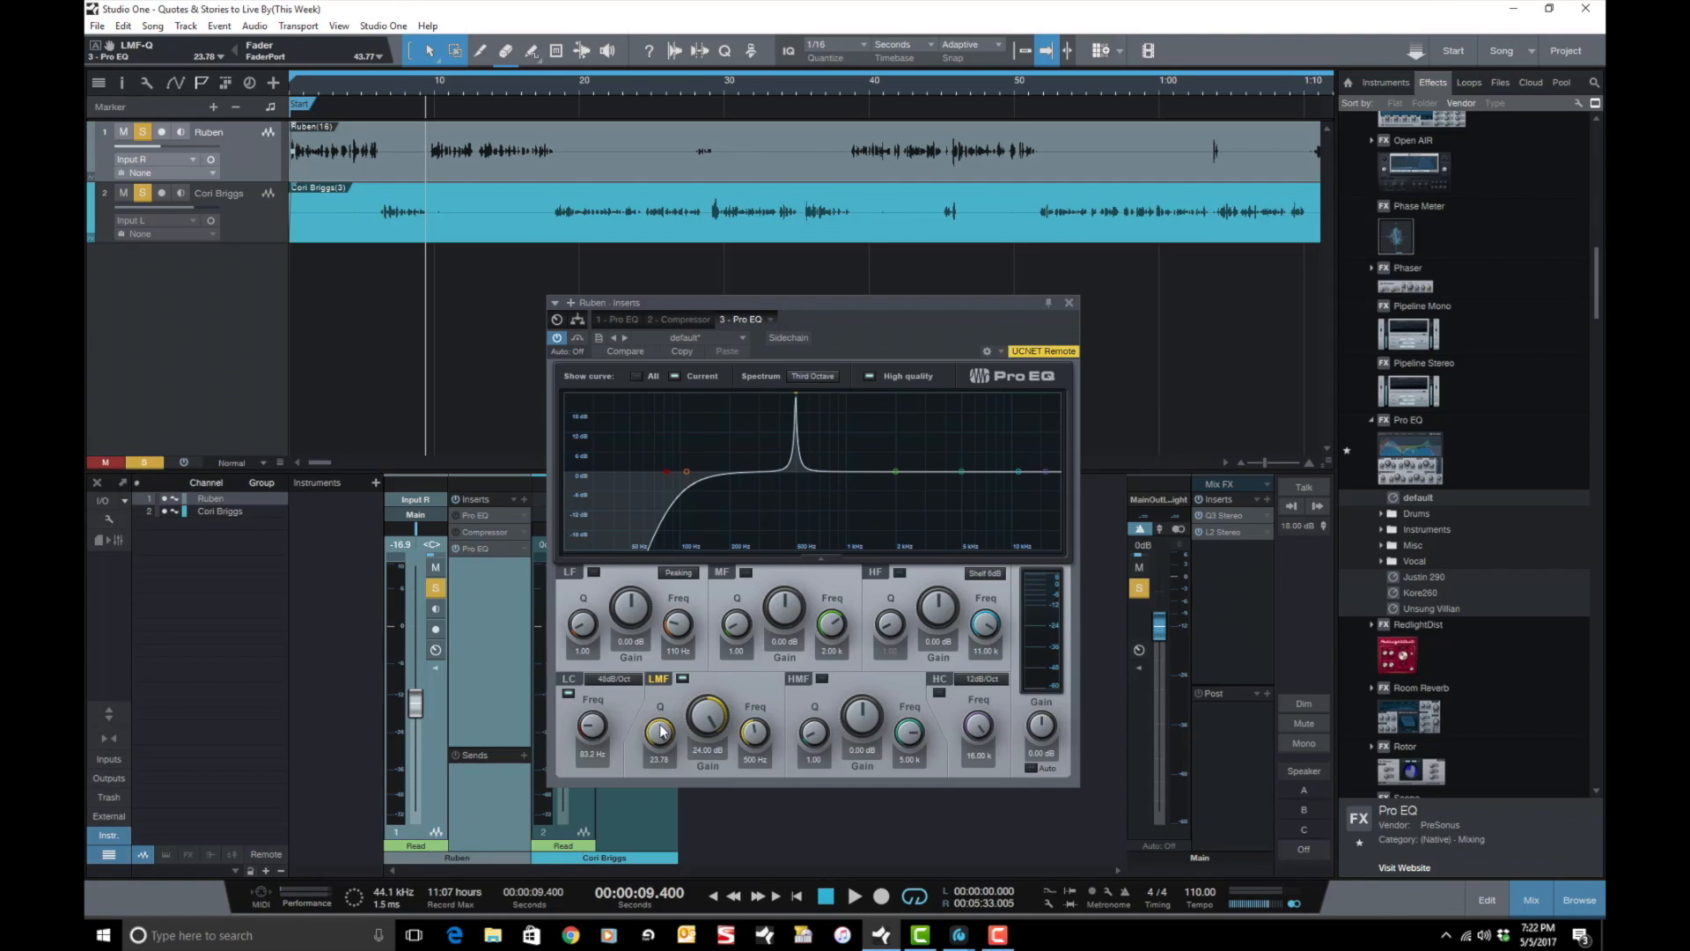
drag(656, 736, 590, 935)
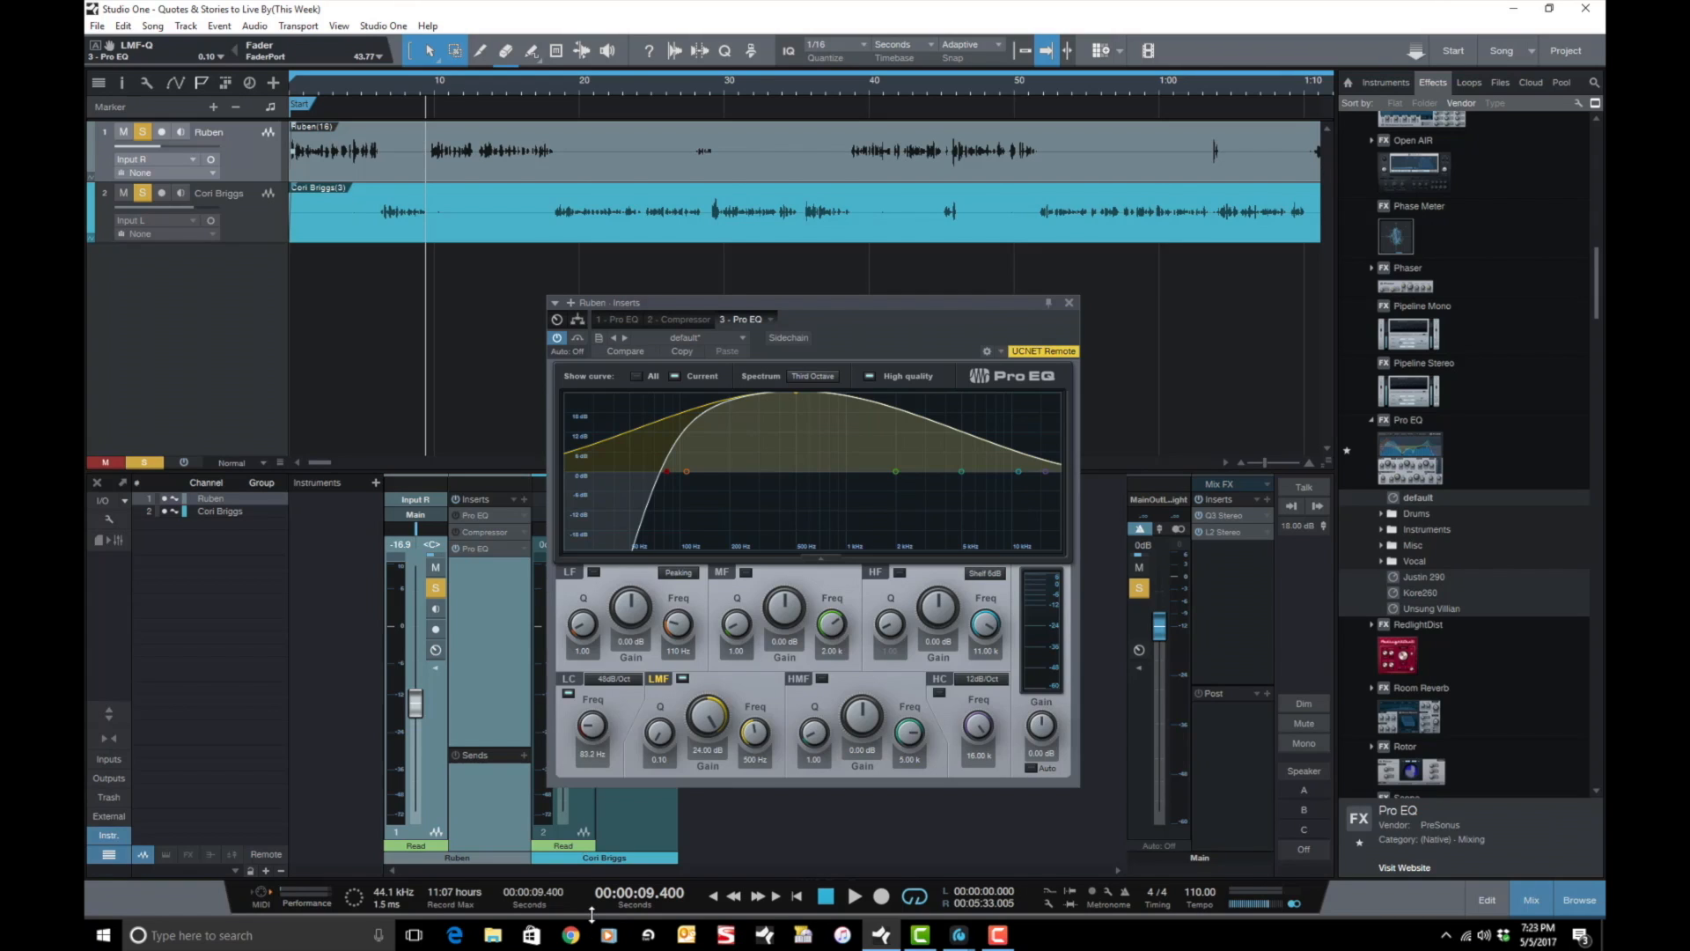
drag(659, 730, 633, 795)
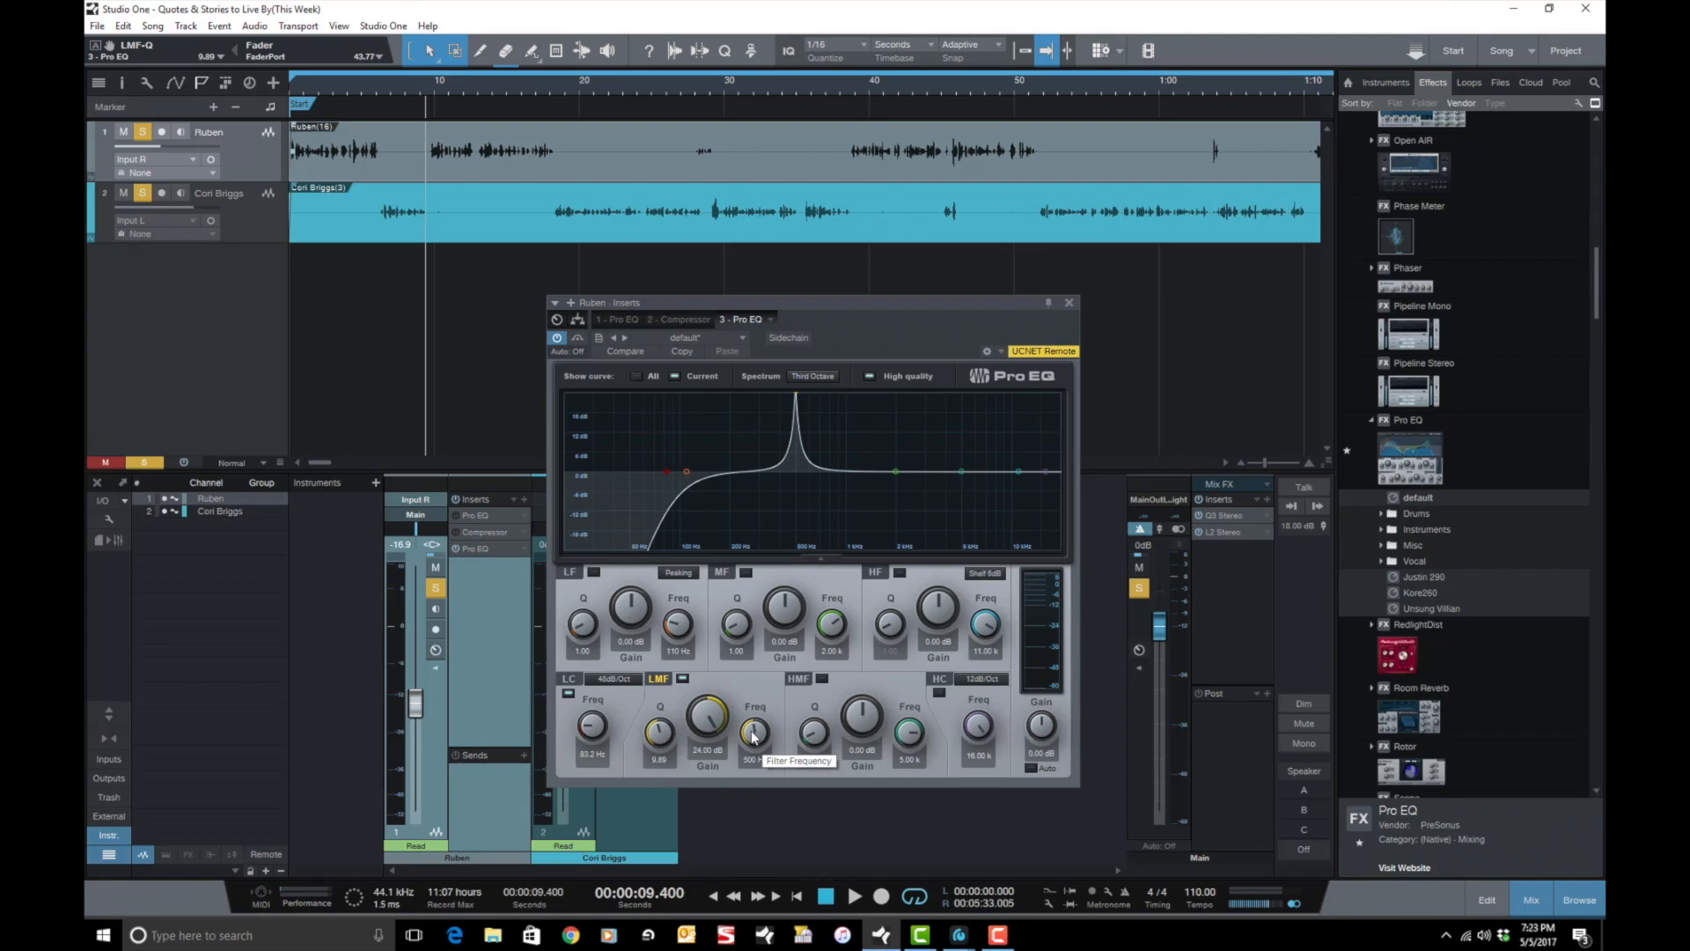
Sweep the boosted low-mid band's frequency during playback down to 393 Hz, replay the passage, and stop playback.
mouse_move(752, 734)
mouse_down()
mouse_move(754, 717)
mouse_move(753, 733)
mouse_up()
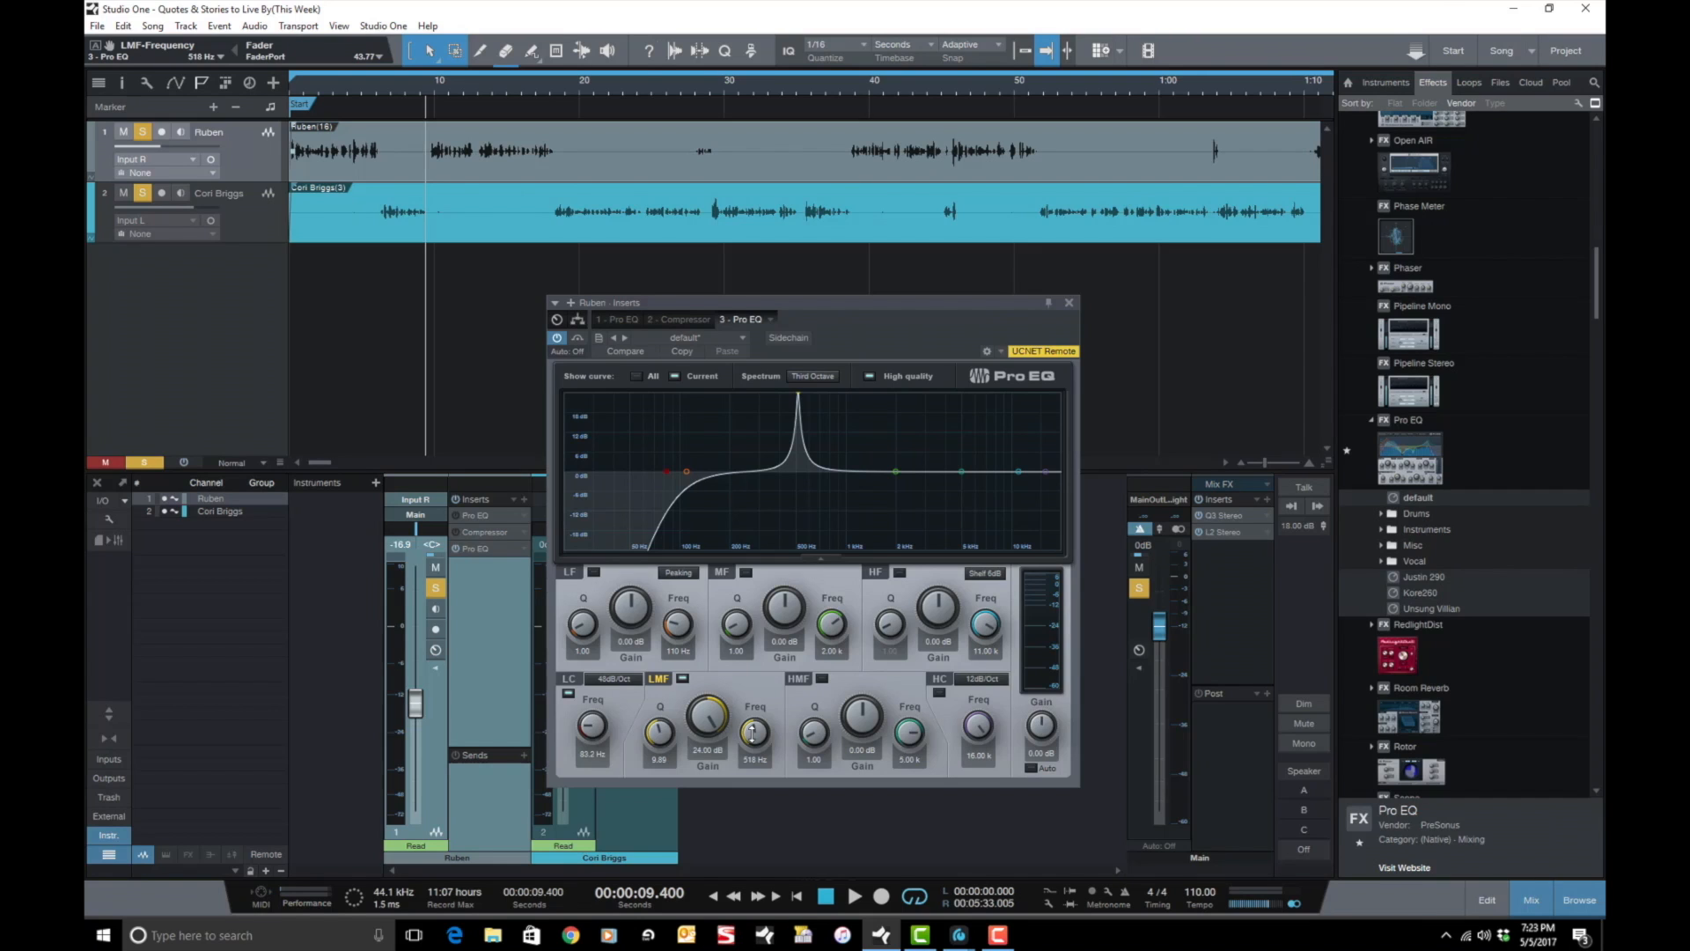
key(space)
drag(753, 732, 751, 738)
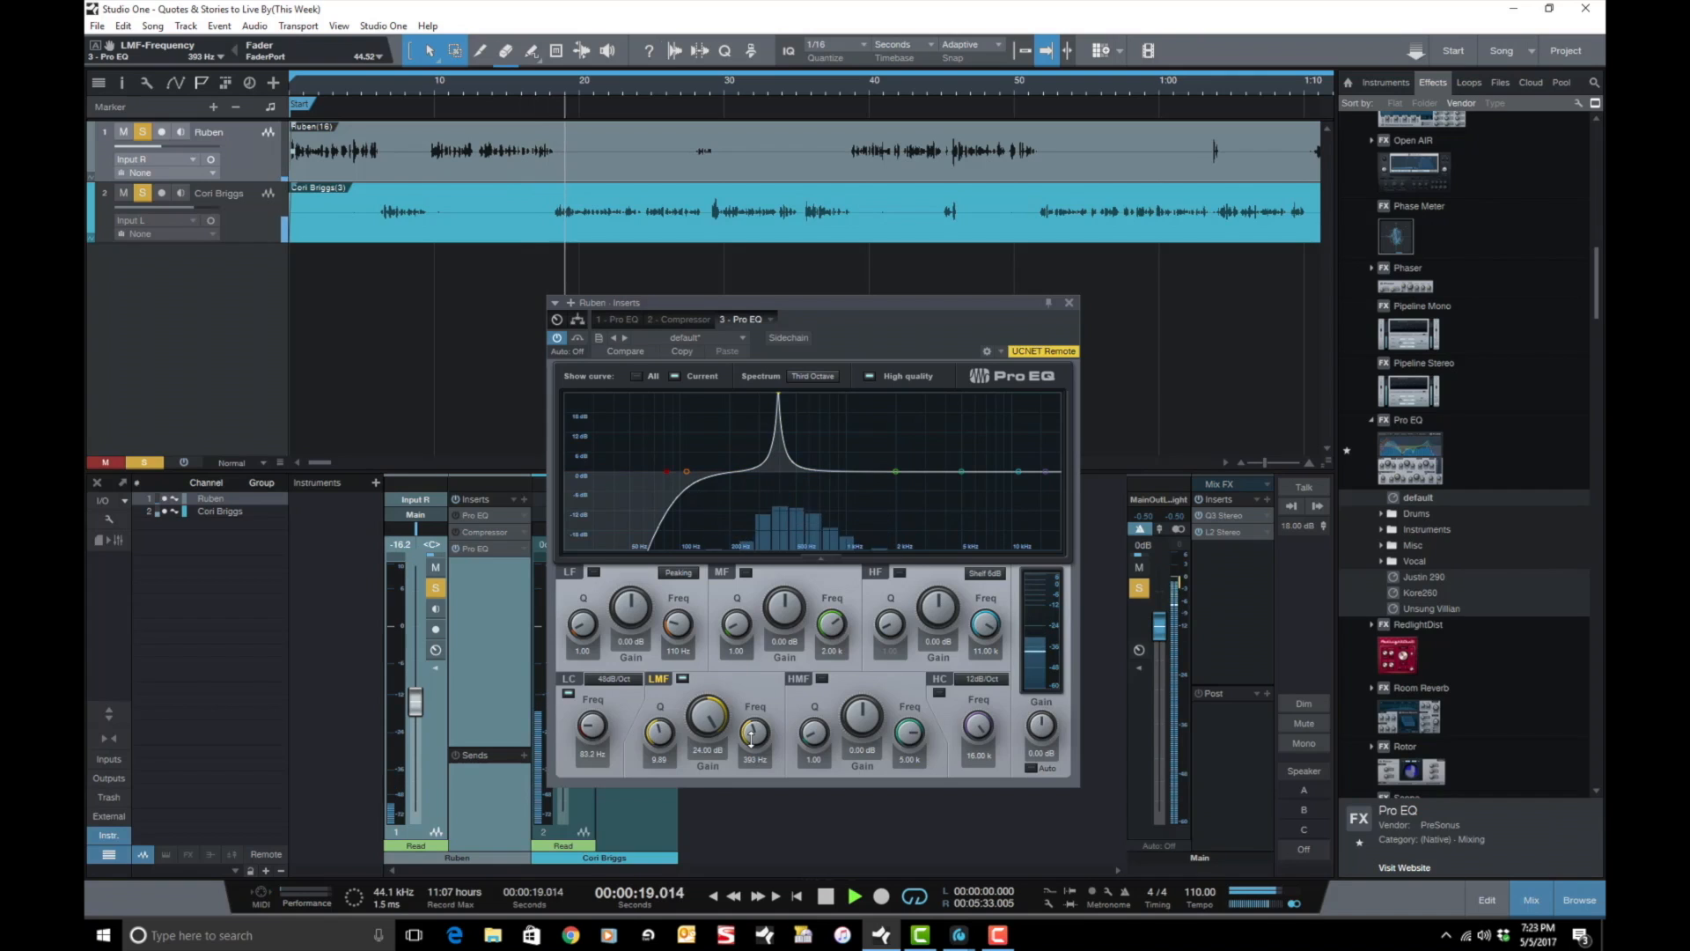
key(KP_Subtract)
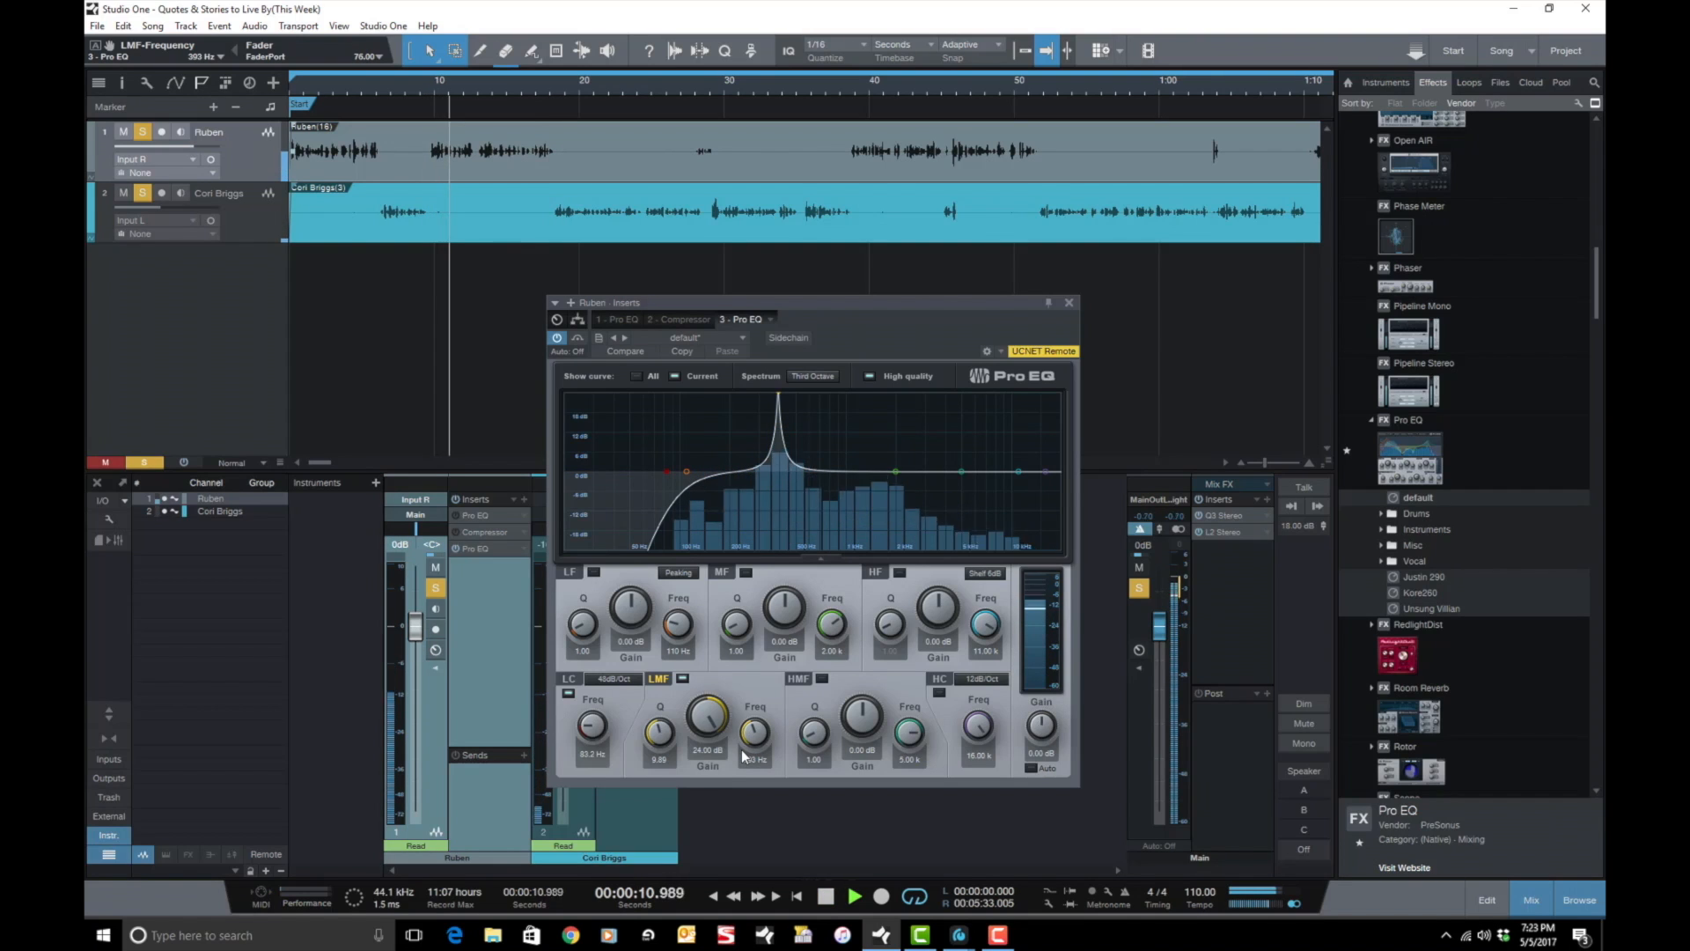
key(space)
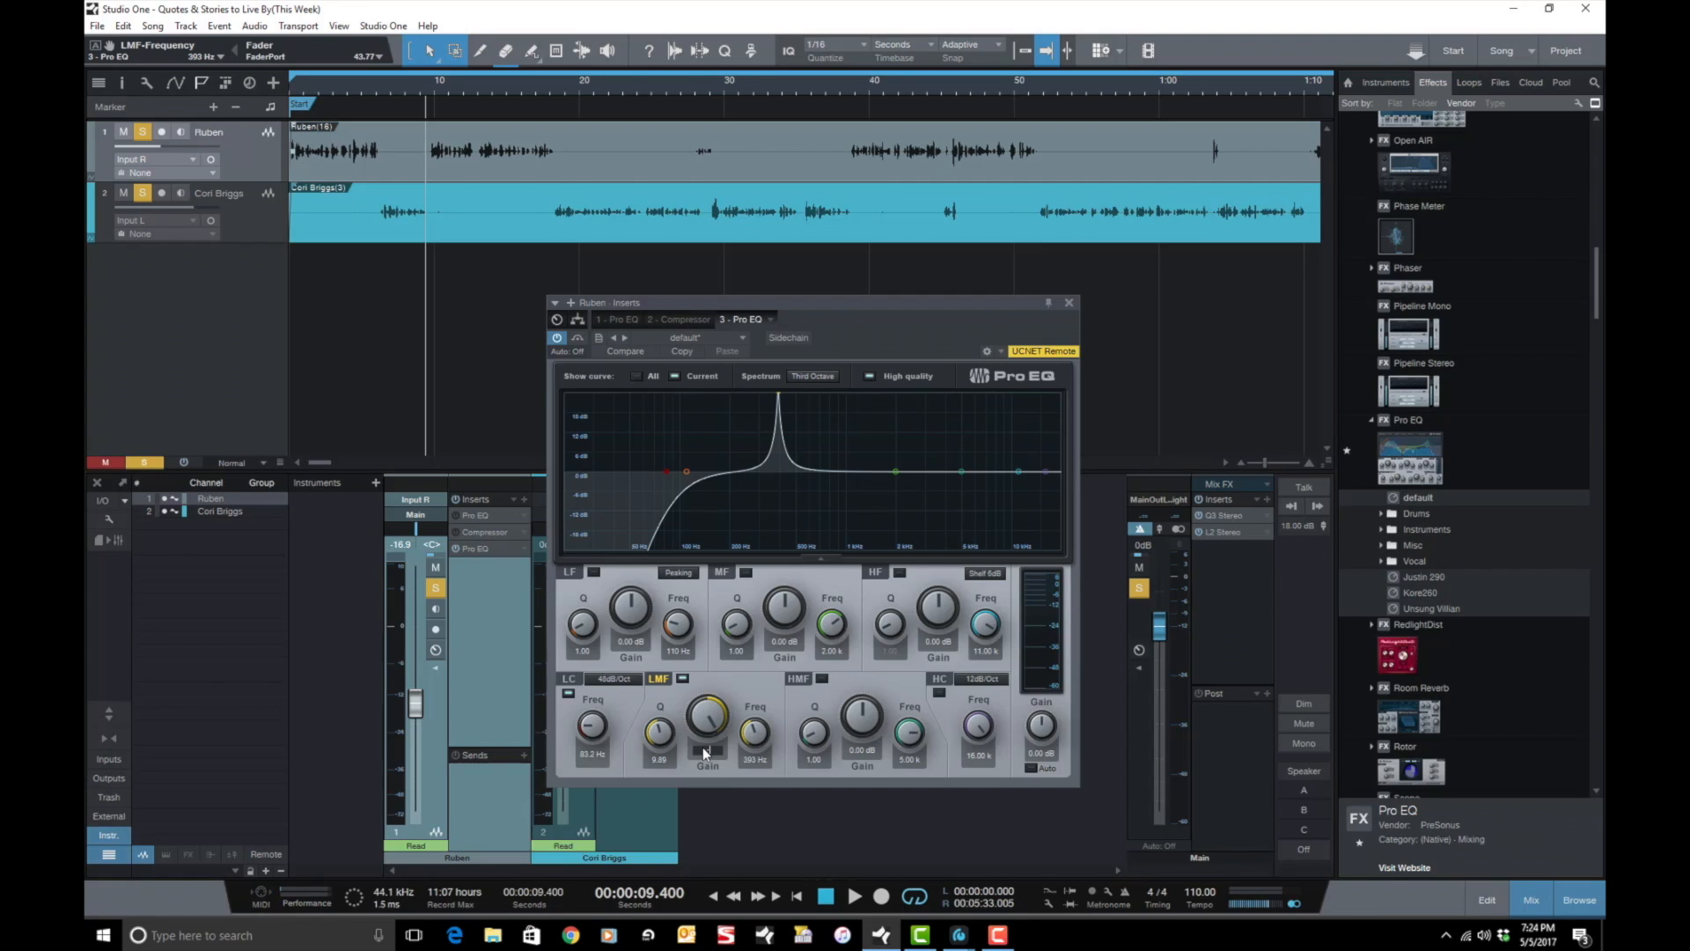
Set the low-mid band's gain to -7 dB, Q to 1 and frequency to 425 Hz, and listen to the passage.
text(7)
key(Return)
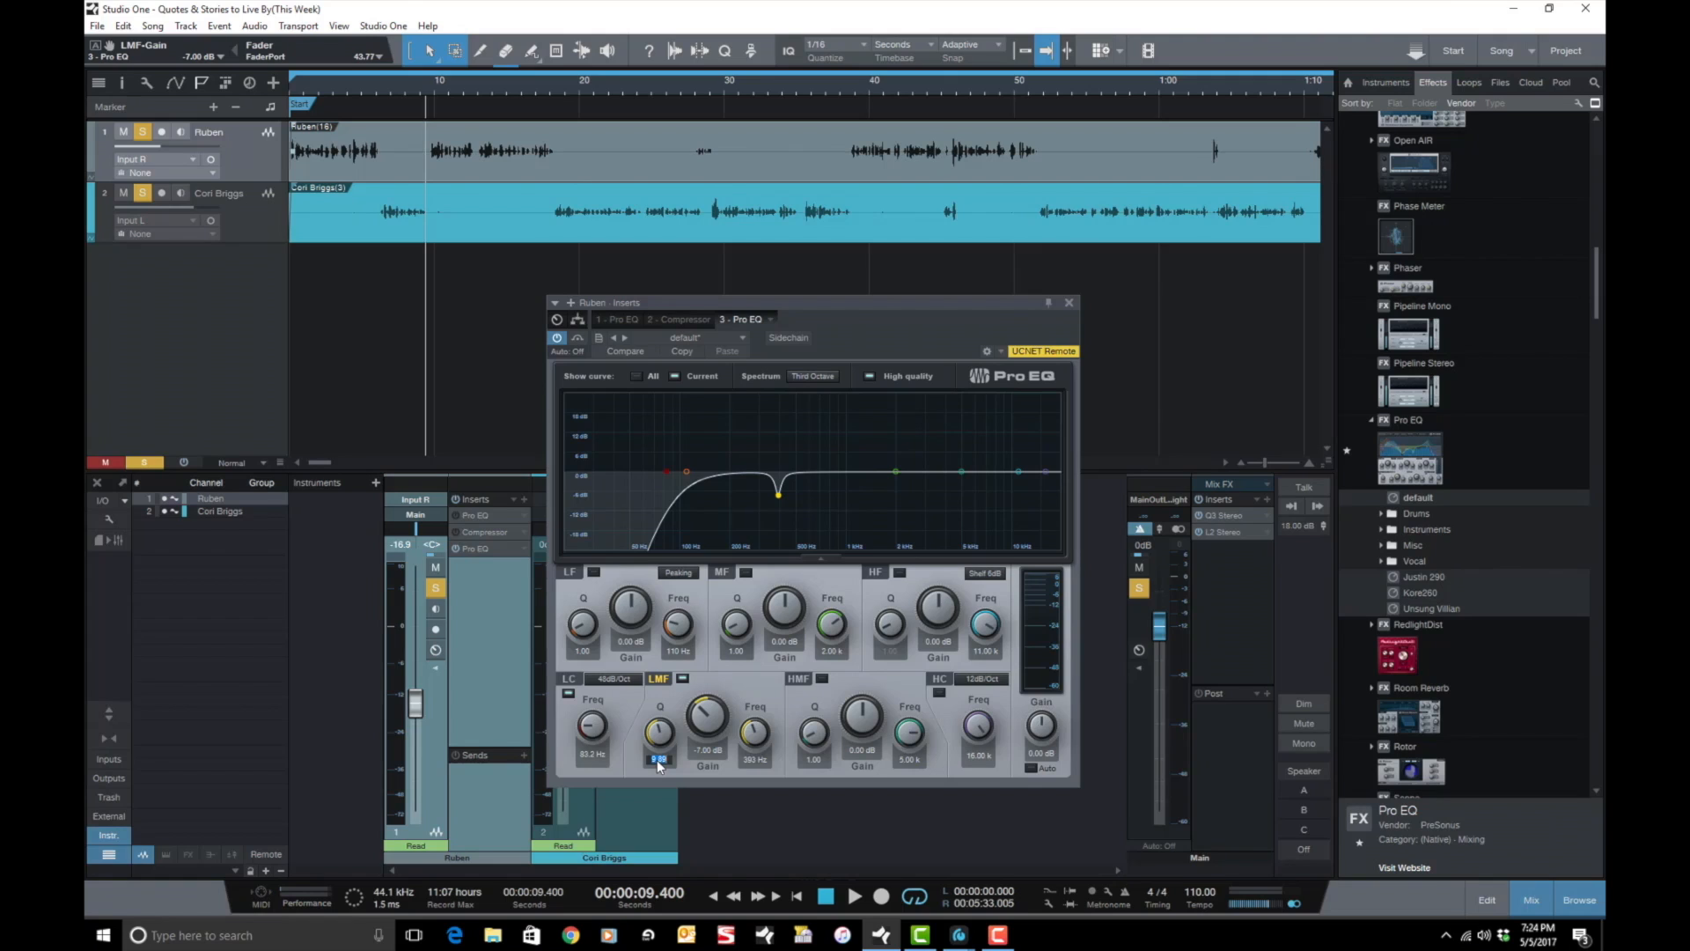
text(1)
key(Return)
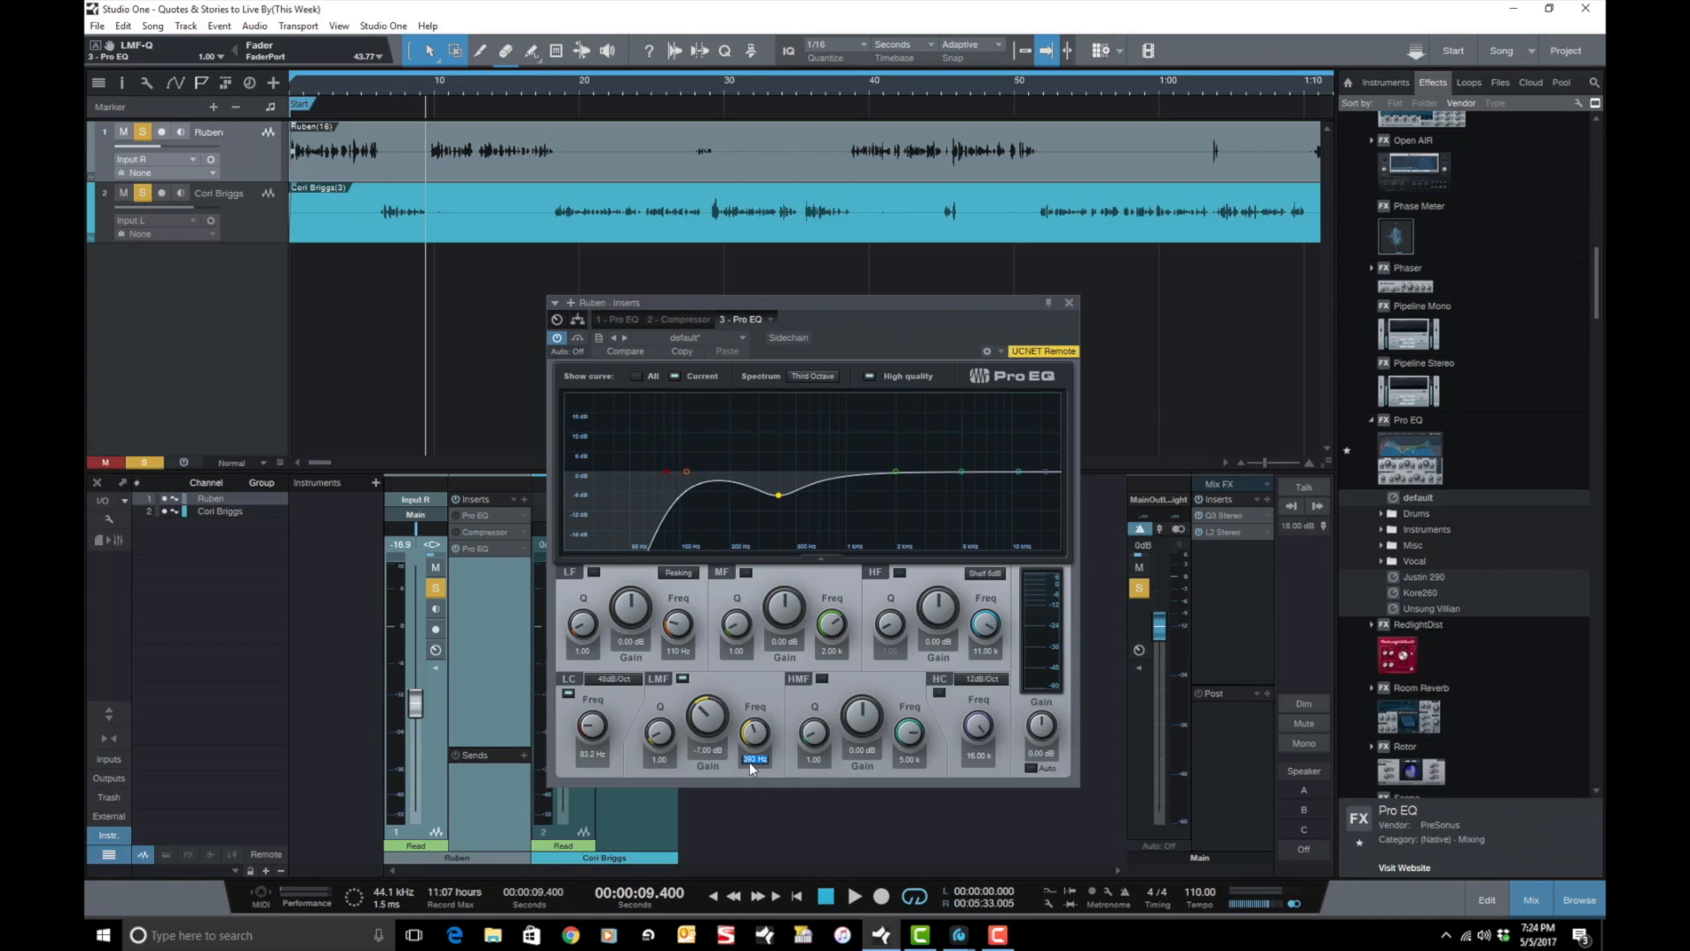
text(5)
key(Return)
key(space)
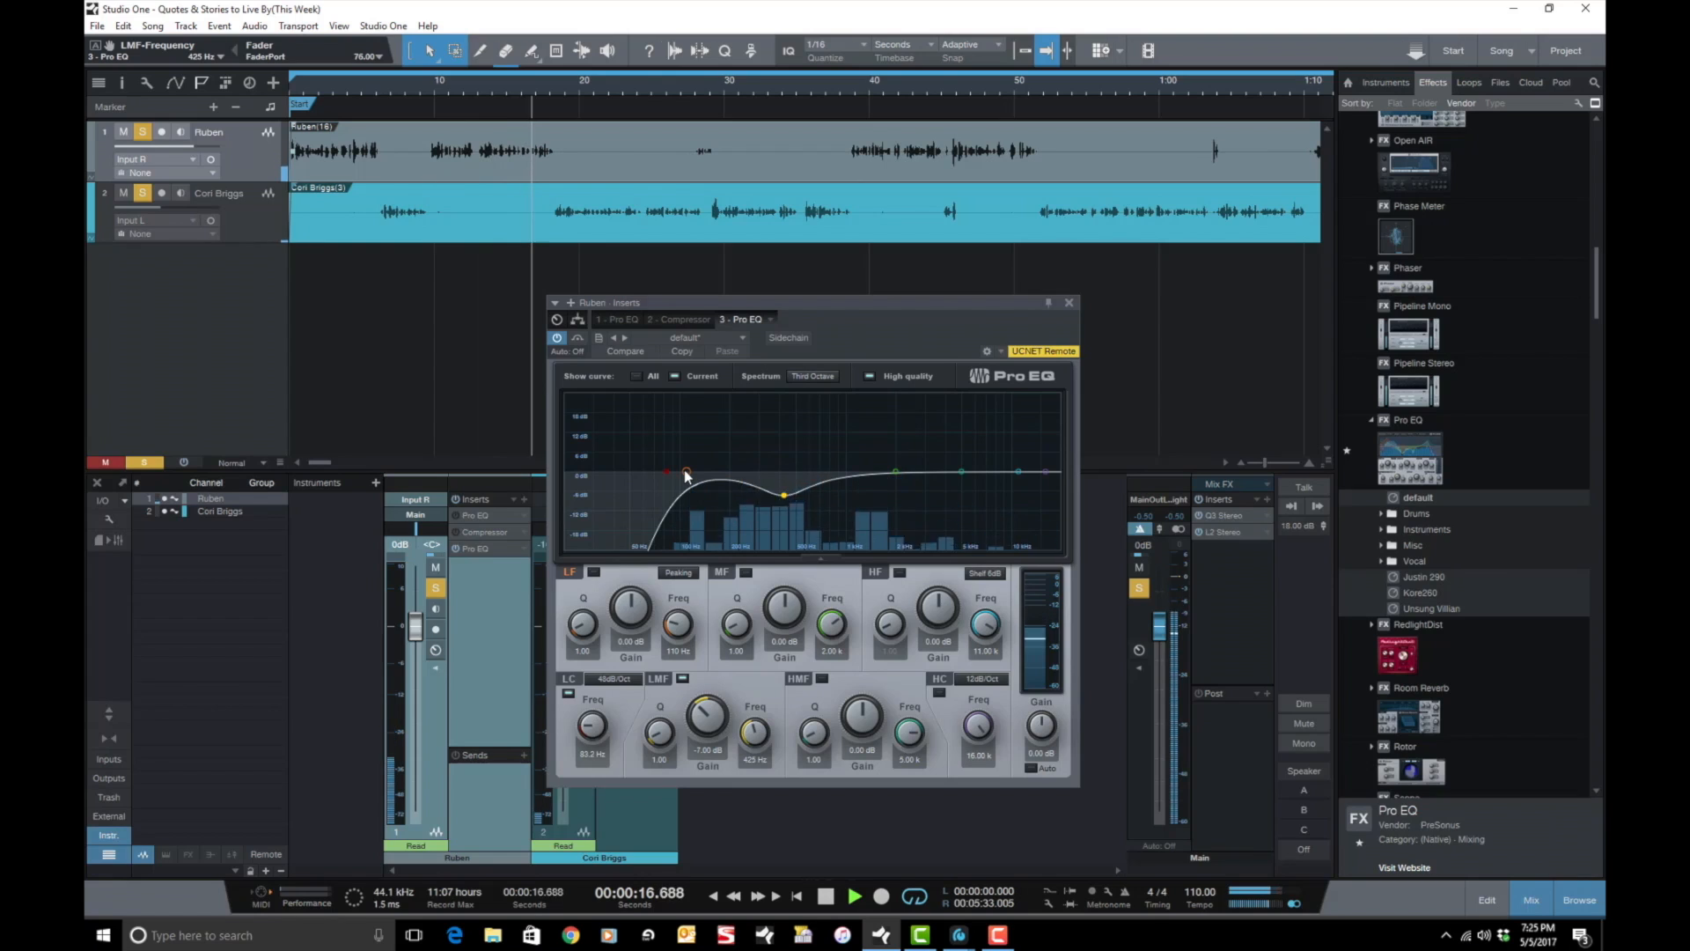
key(space)
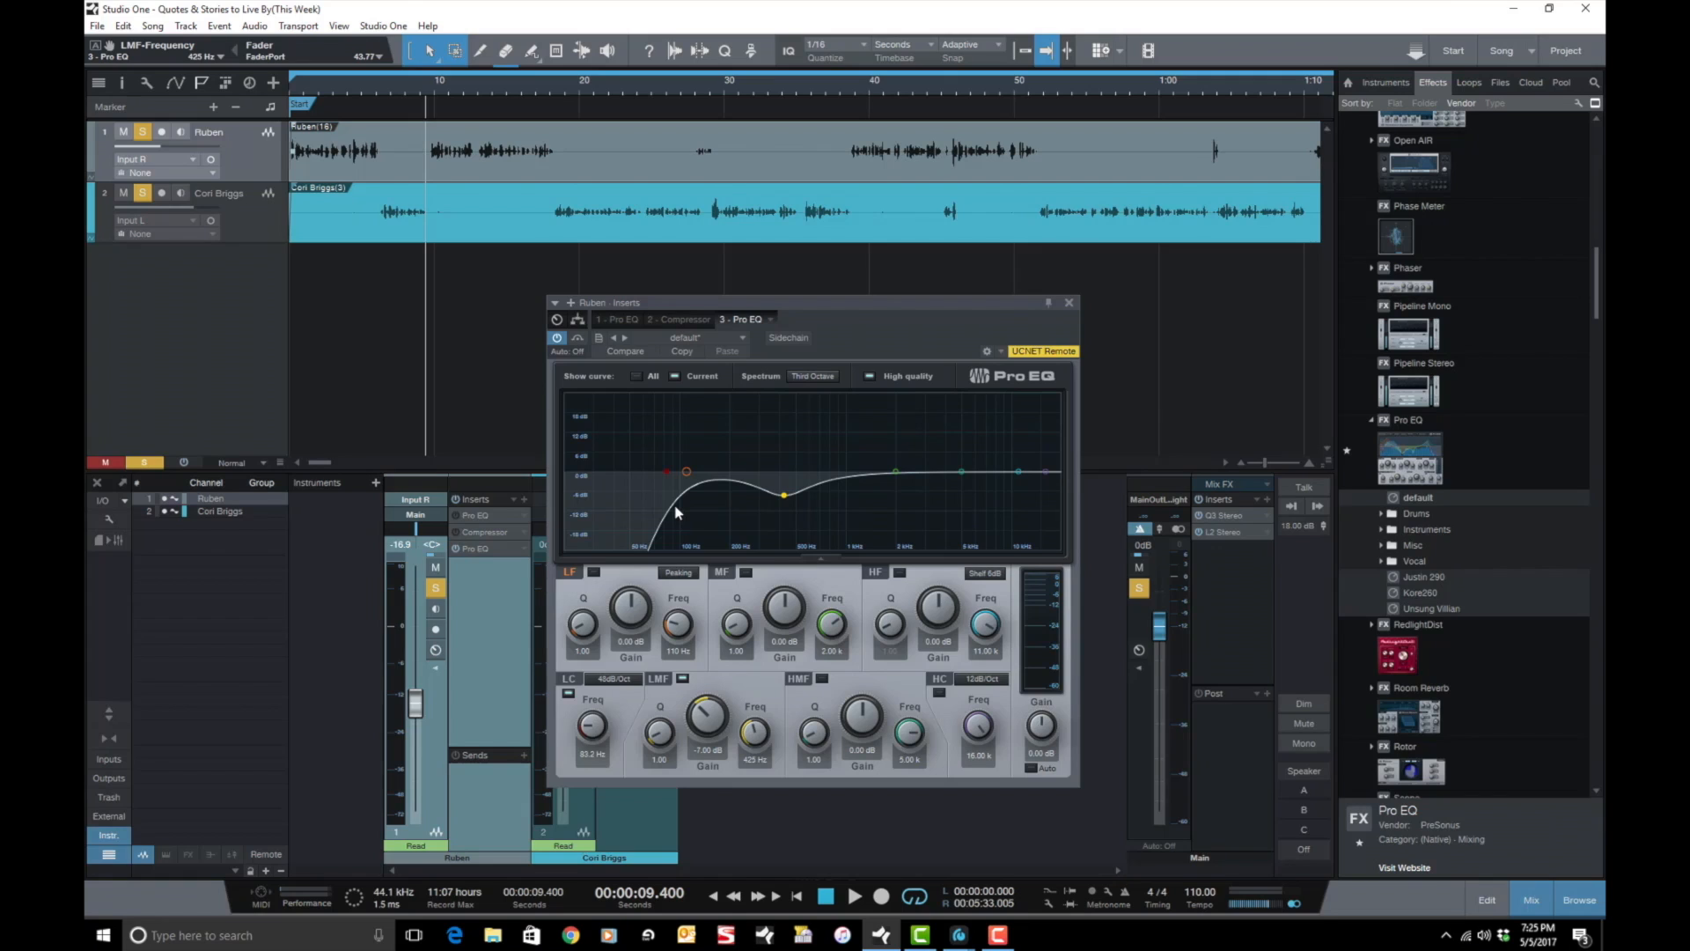
Boost the mid (MF) band by 24 dB with a Q of 4.82 at 787 Hz, and listen to the passage.
drag(827, 626, 732, 604)
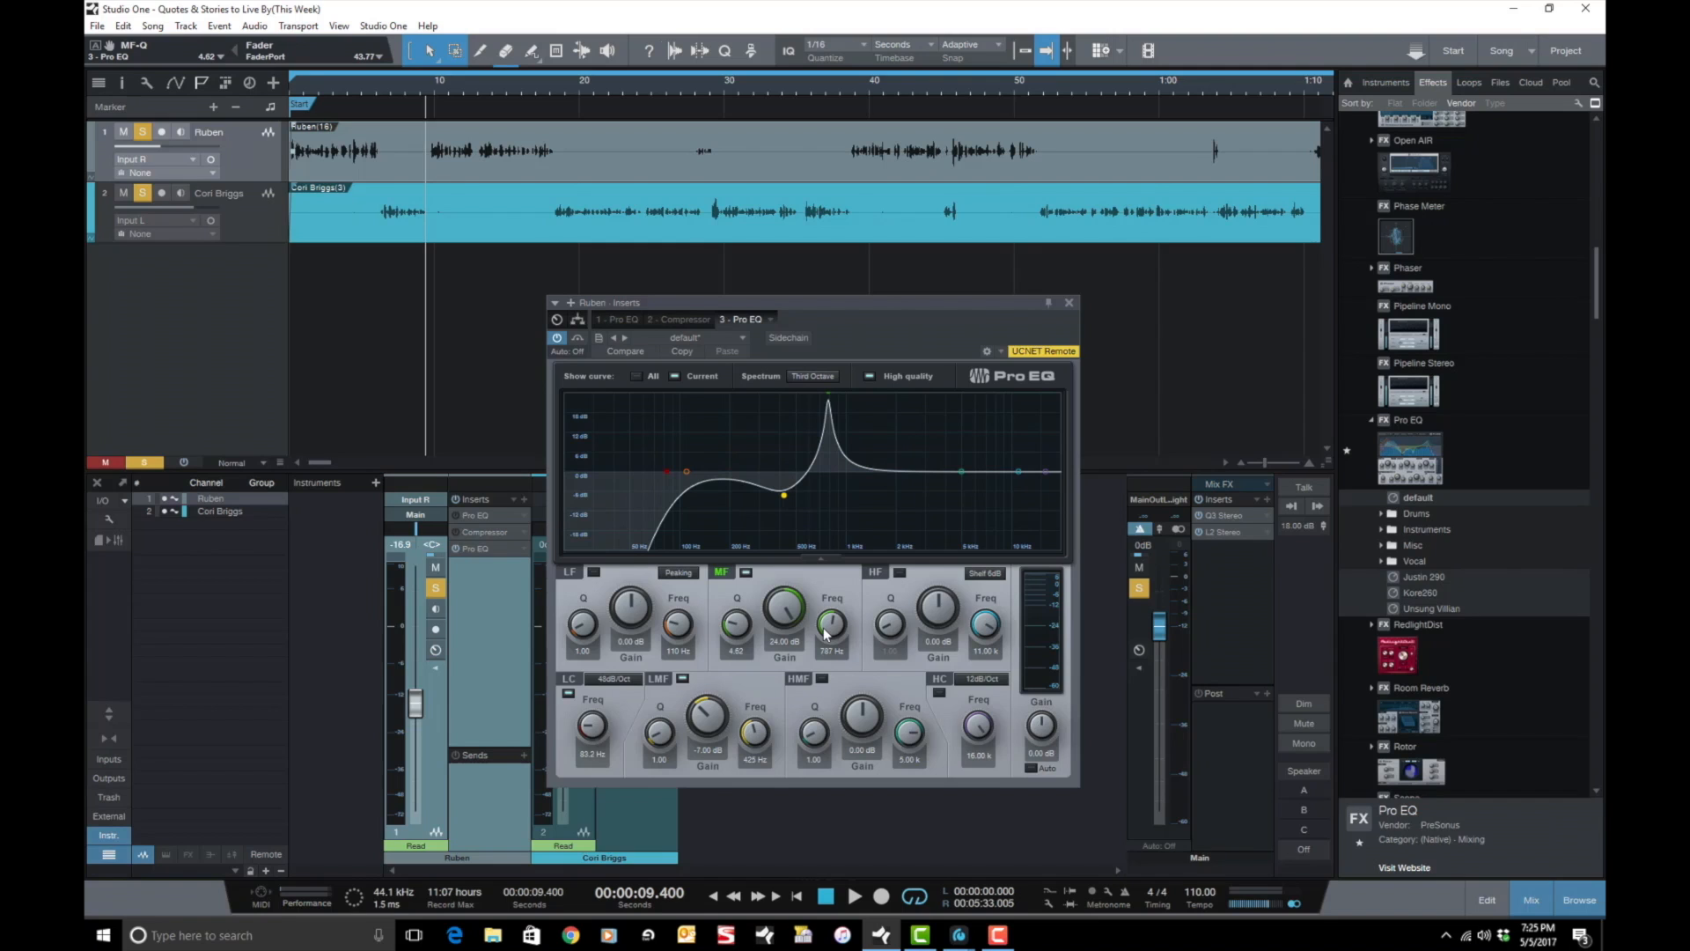
drag(824, 634, 826, 630)
key(space)
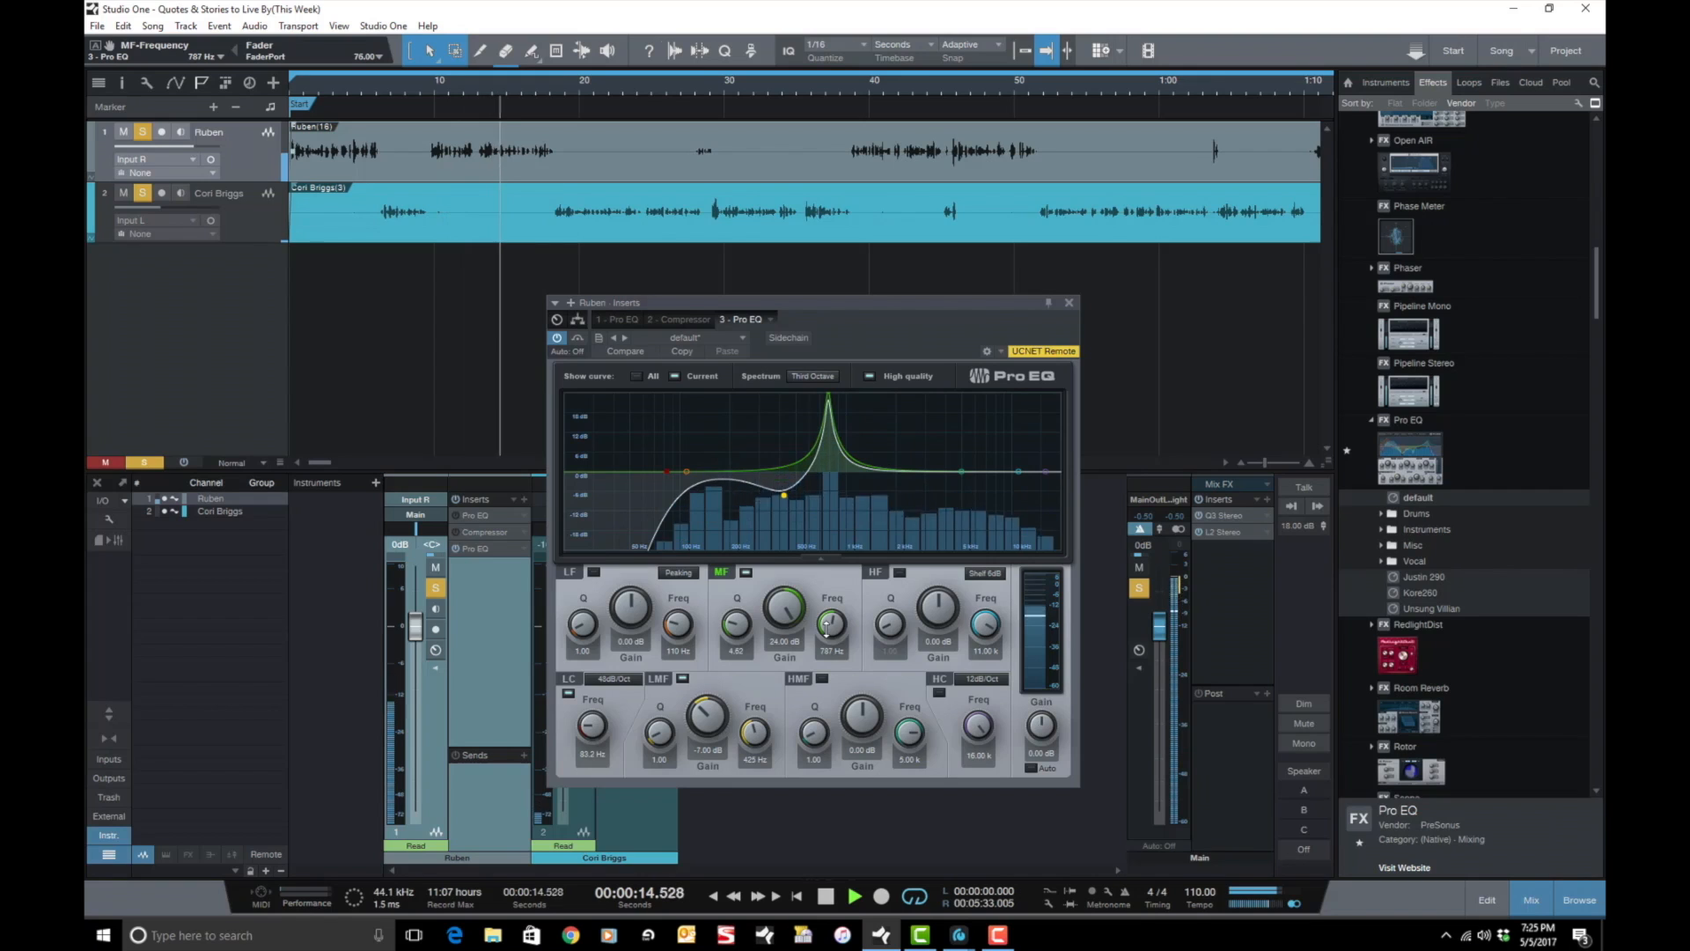
key(space)
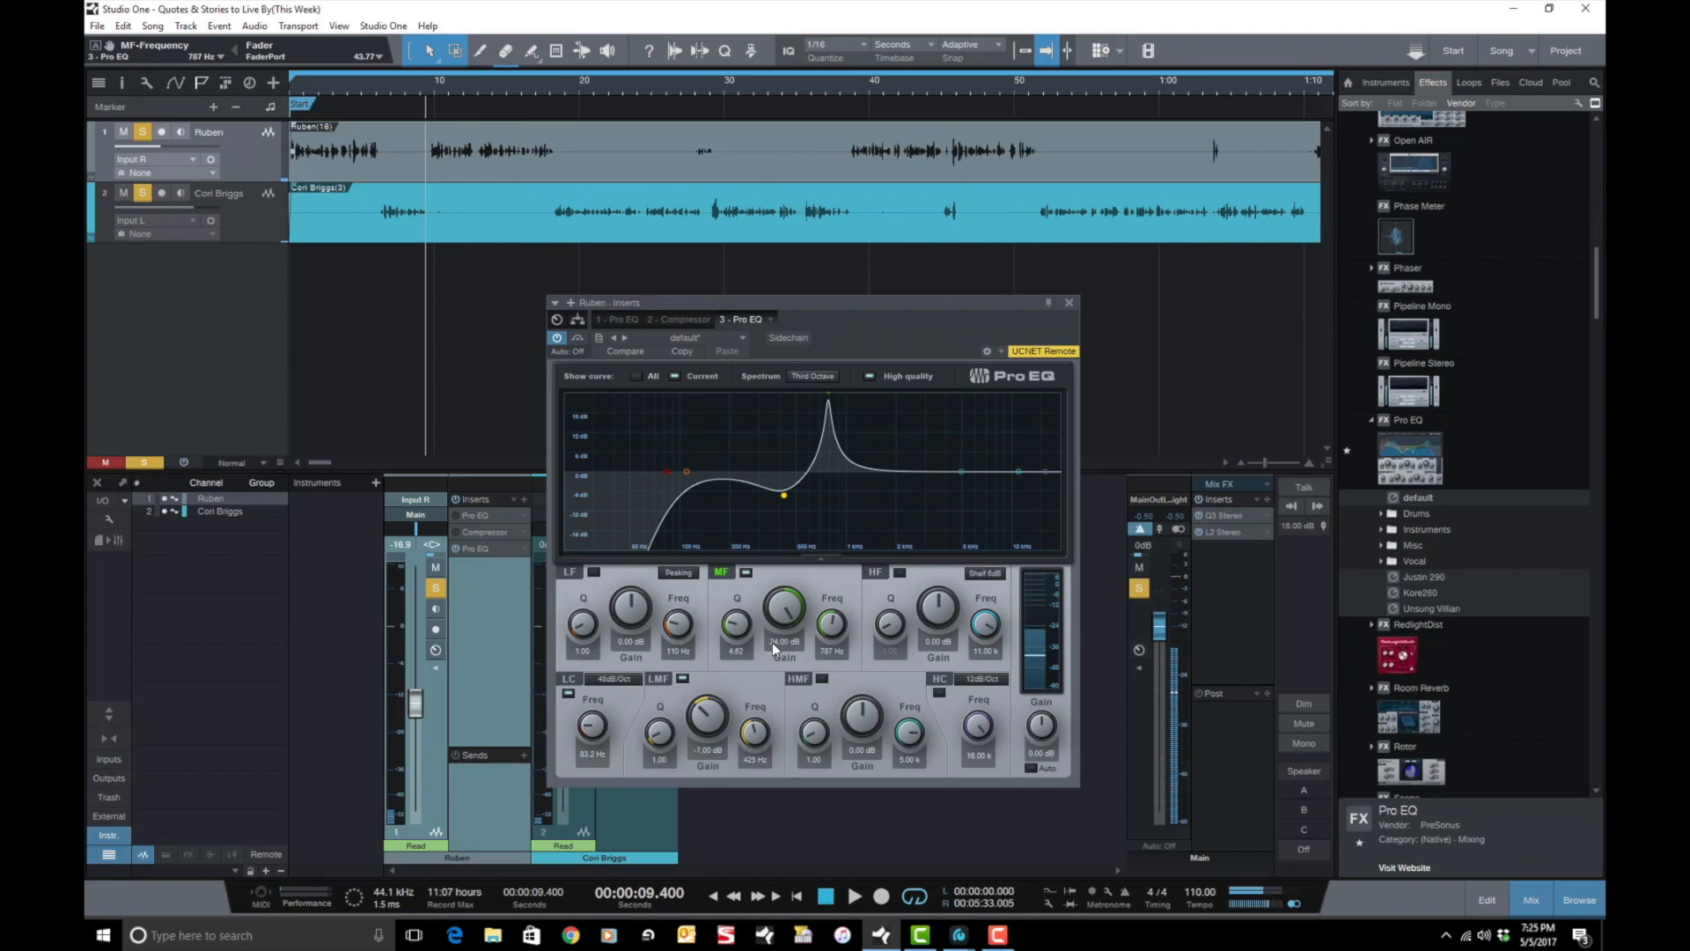
Set the mid band's gain to -4 dB after trying -3 dB, and set its Q to 1.
click(774, 648)
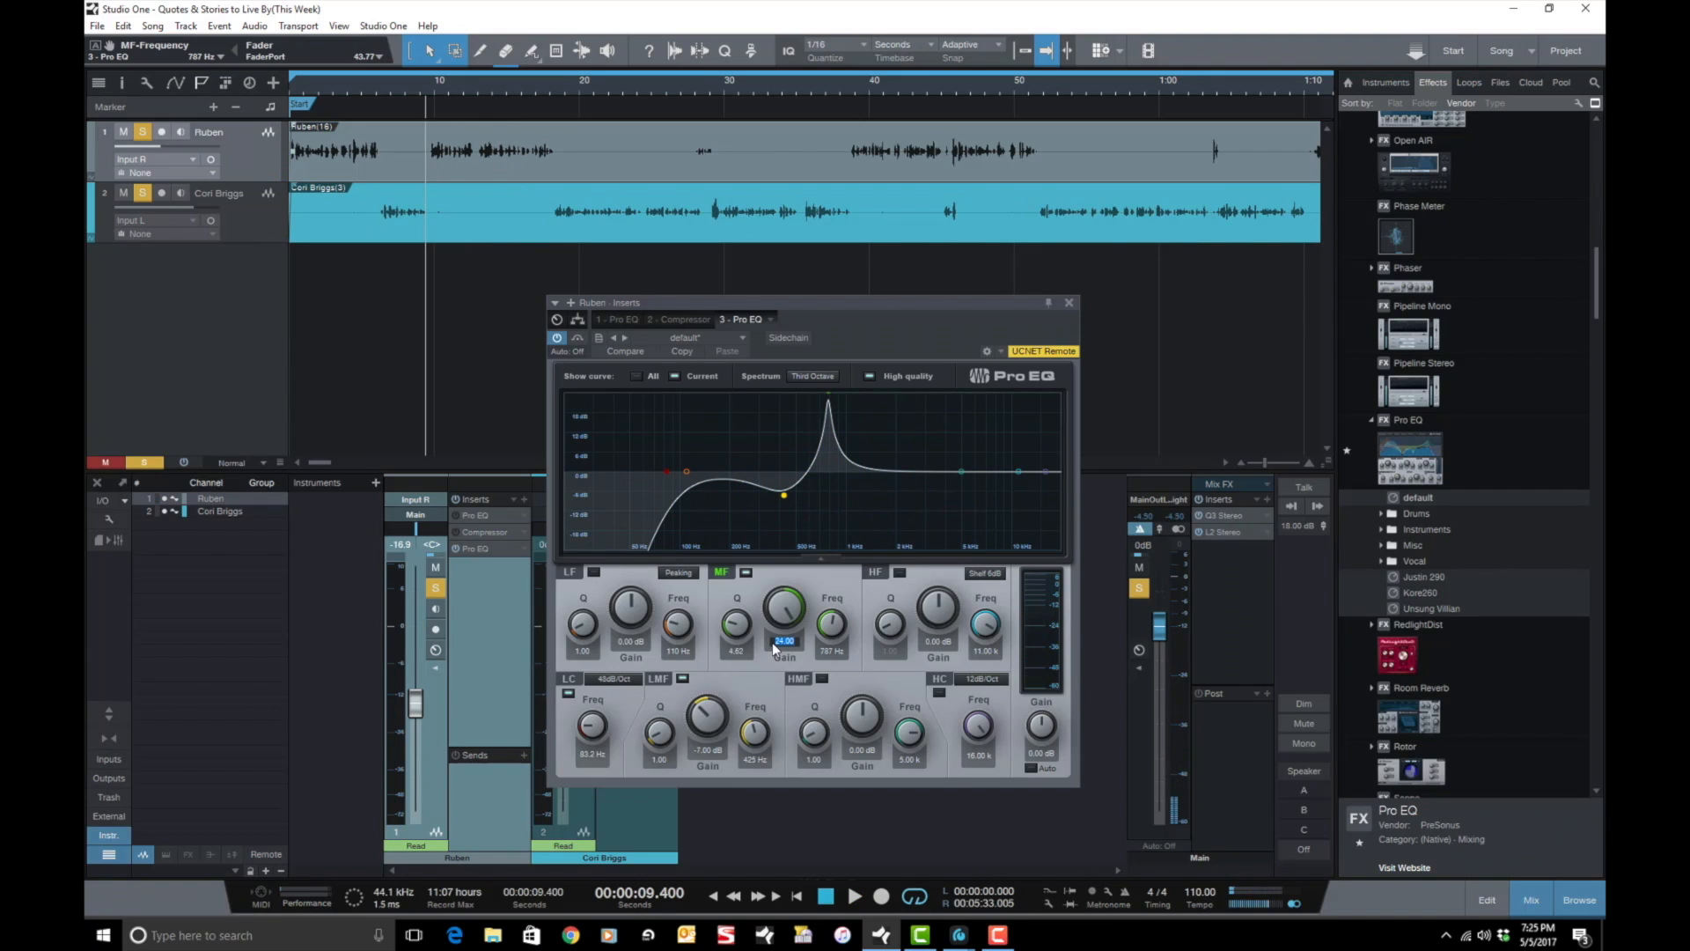
text(-3)
key(Return)
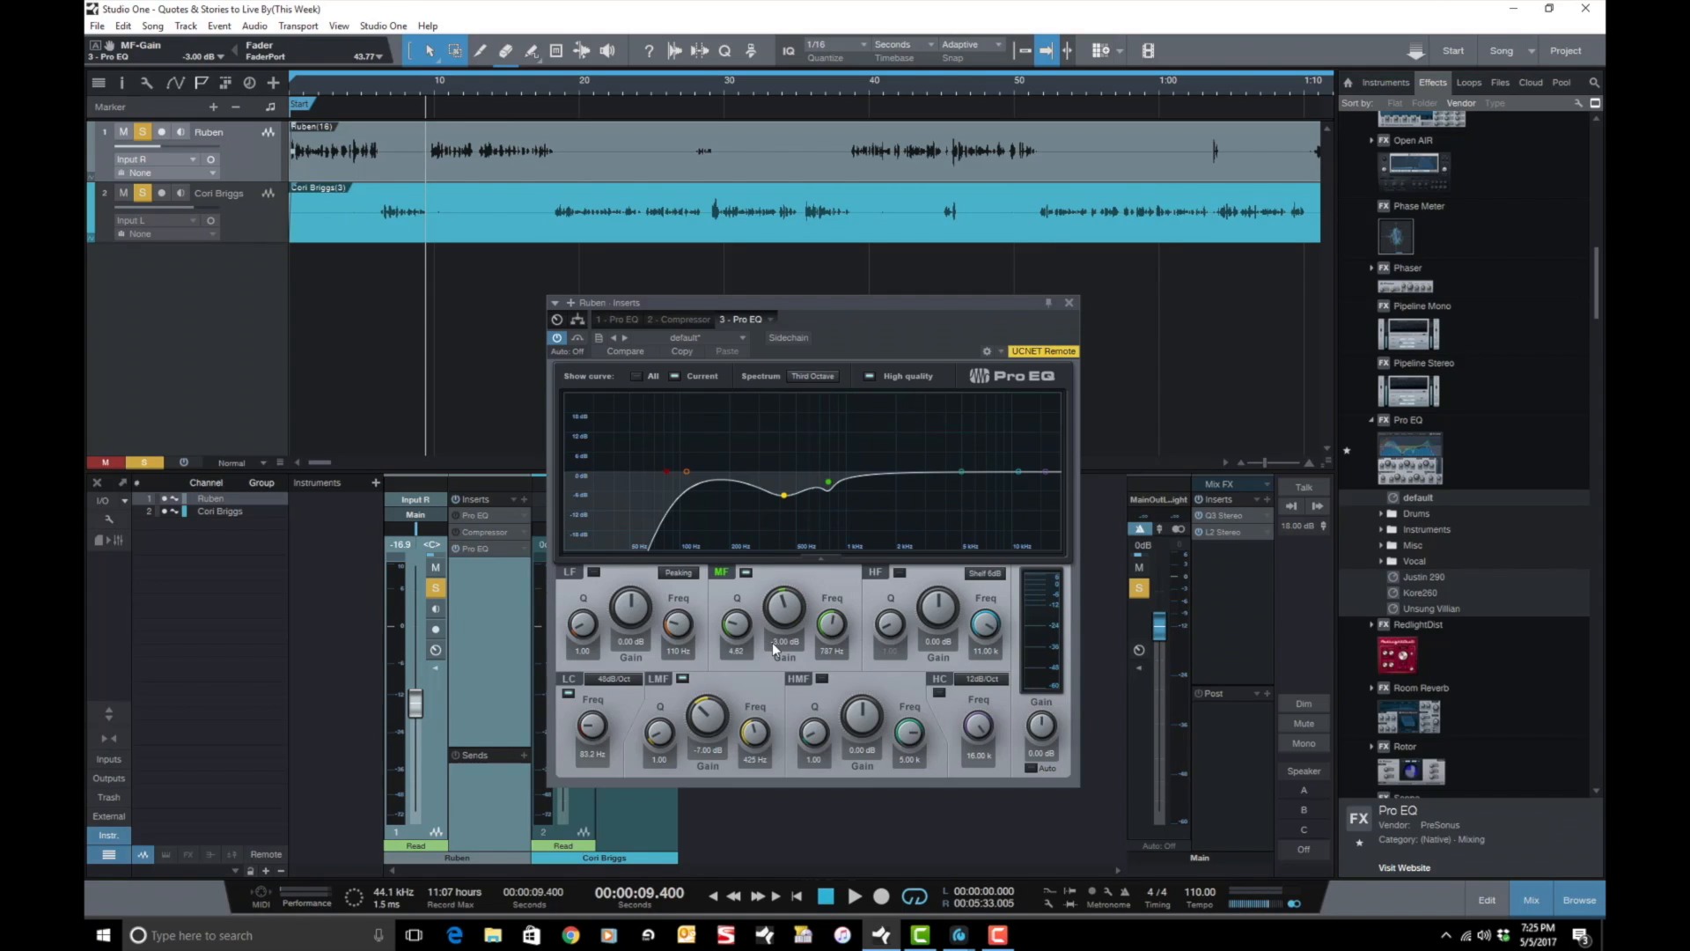
double_click(774, 649)
text(-4)
key(Return)
text(1)
key(Return)
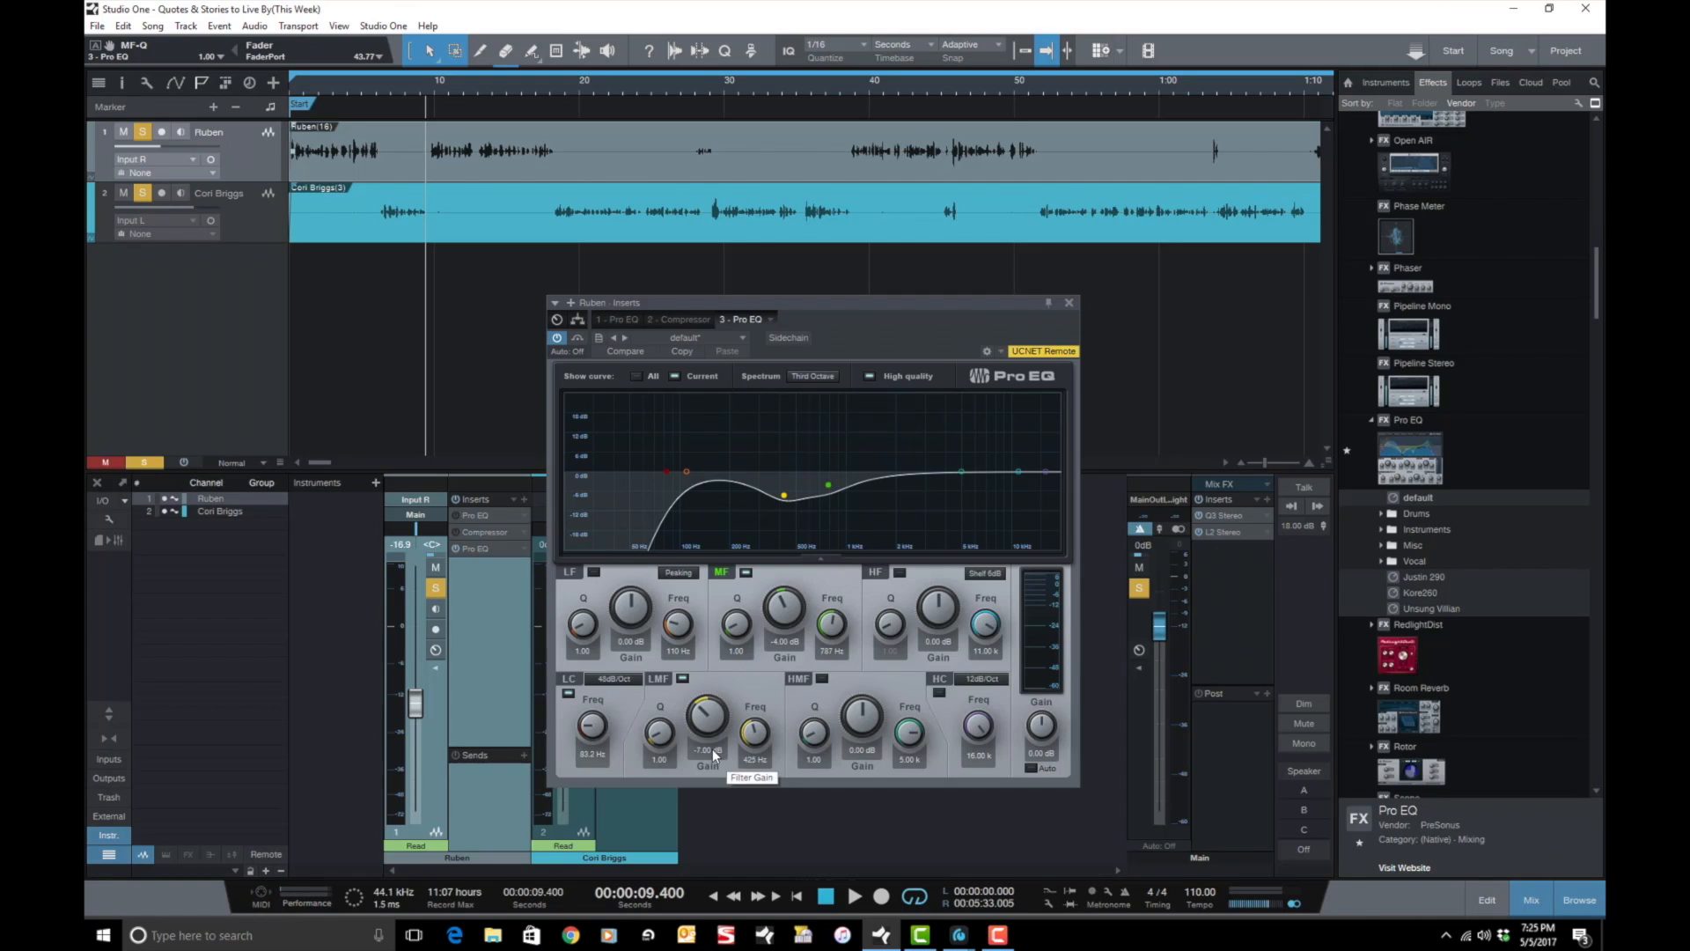
Boost the low (LF) band by 24 dB with a narrow Q, starting at 215 Hz, and sweep its frequency to 194 Hz during playback.
double_click(679, 649)
text(215)
key(Return)
drag(583, 625, 603, 444)
drag(575, 630, 565, 666)
drag(574, 623, 623, 429)
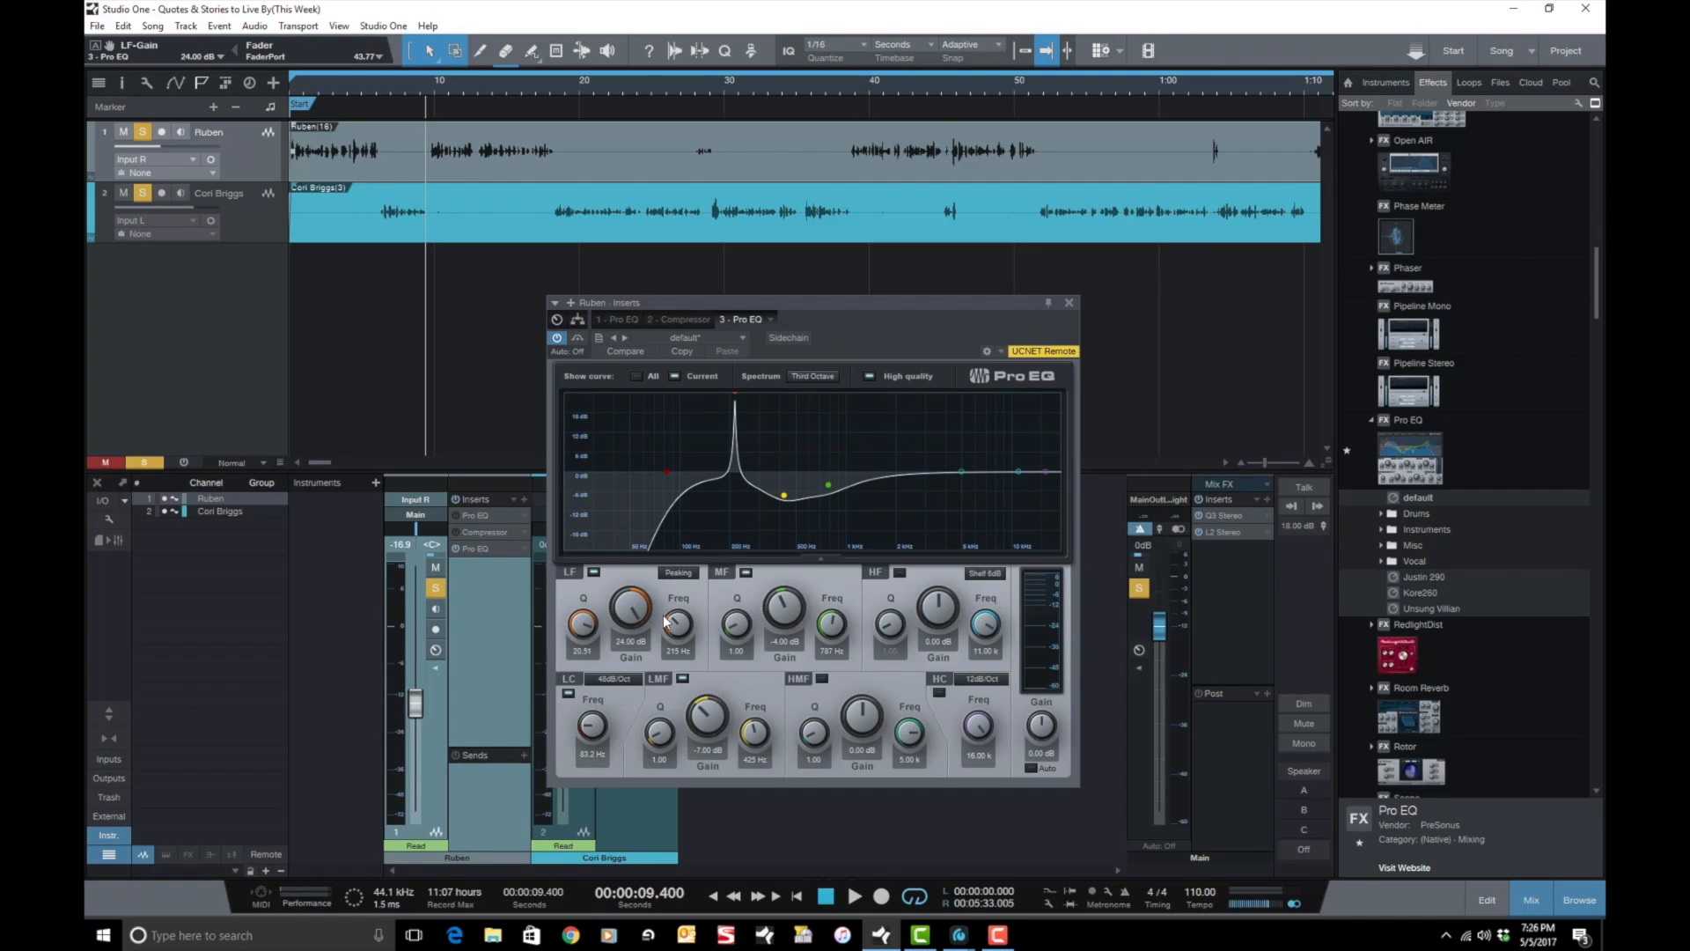
key(space)
drag(676, 632, 671, 626)
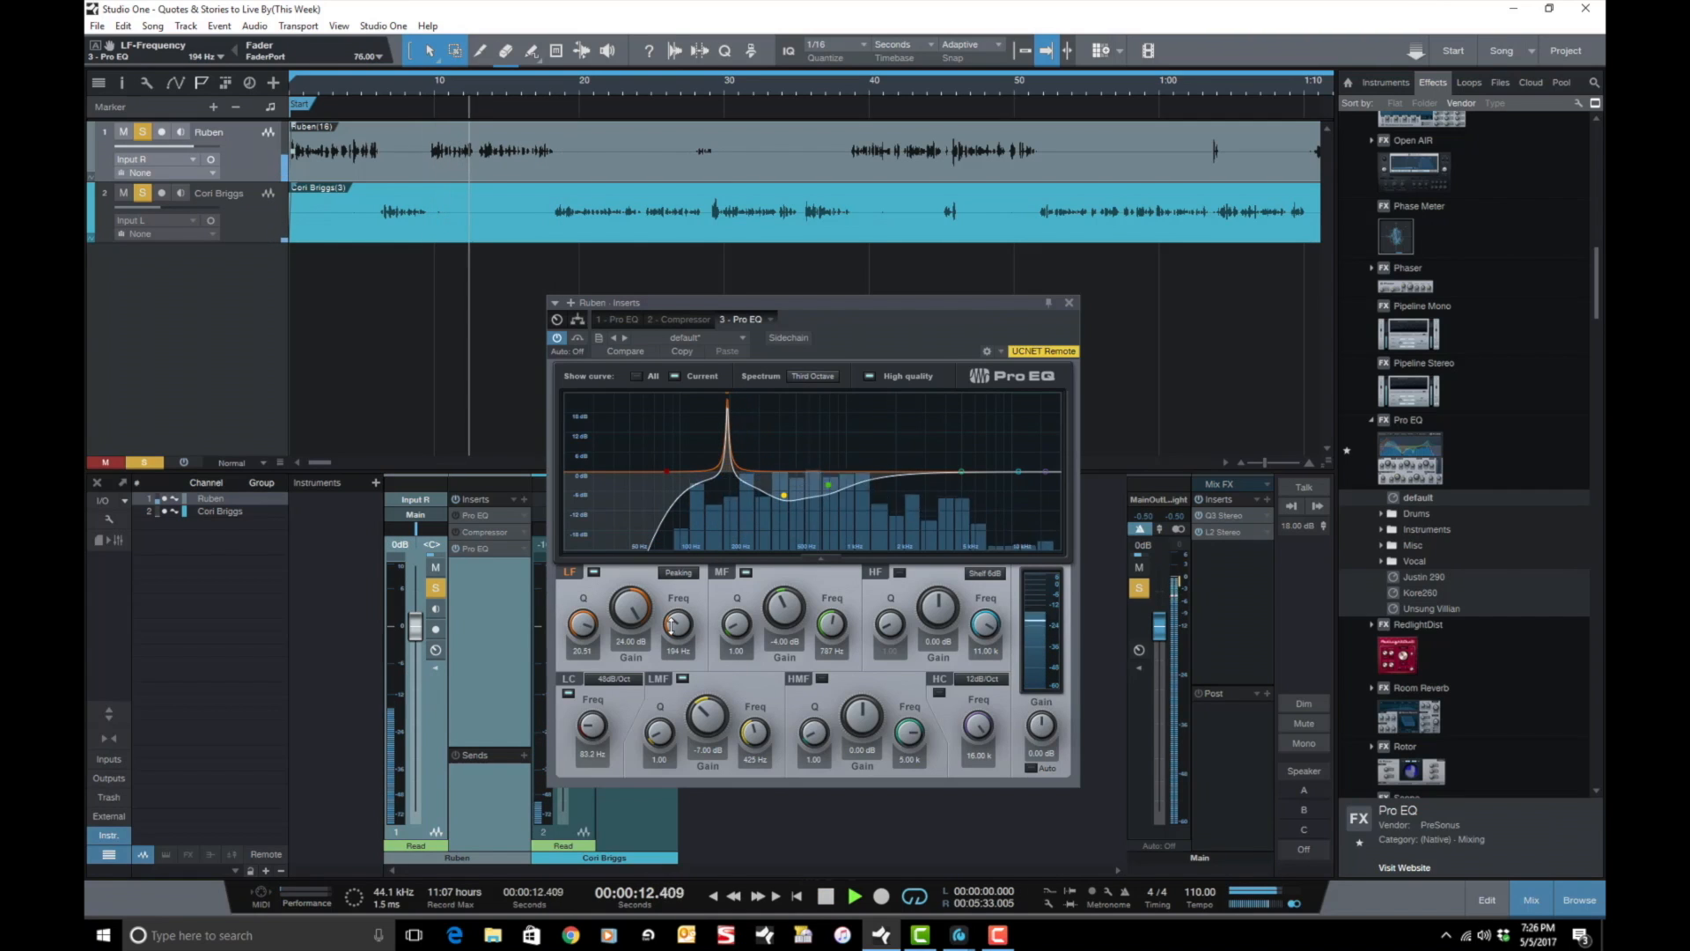
key(space)
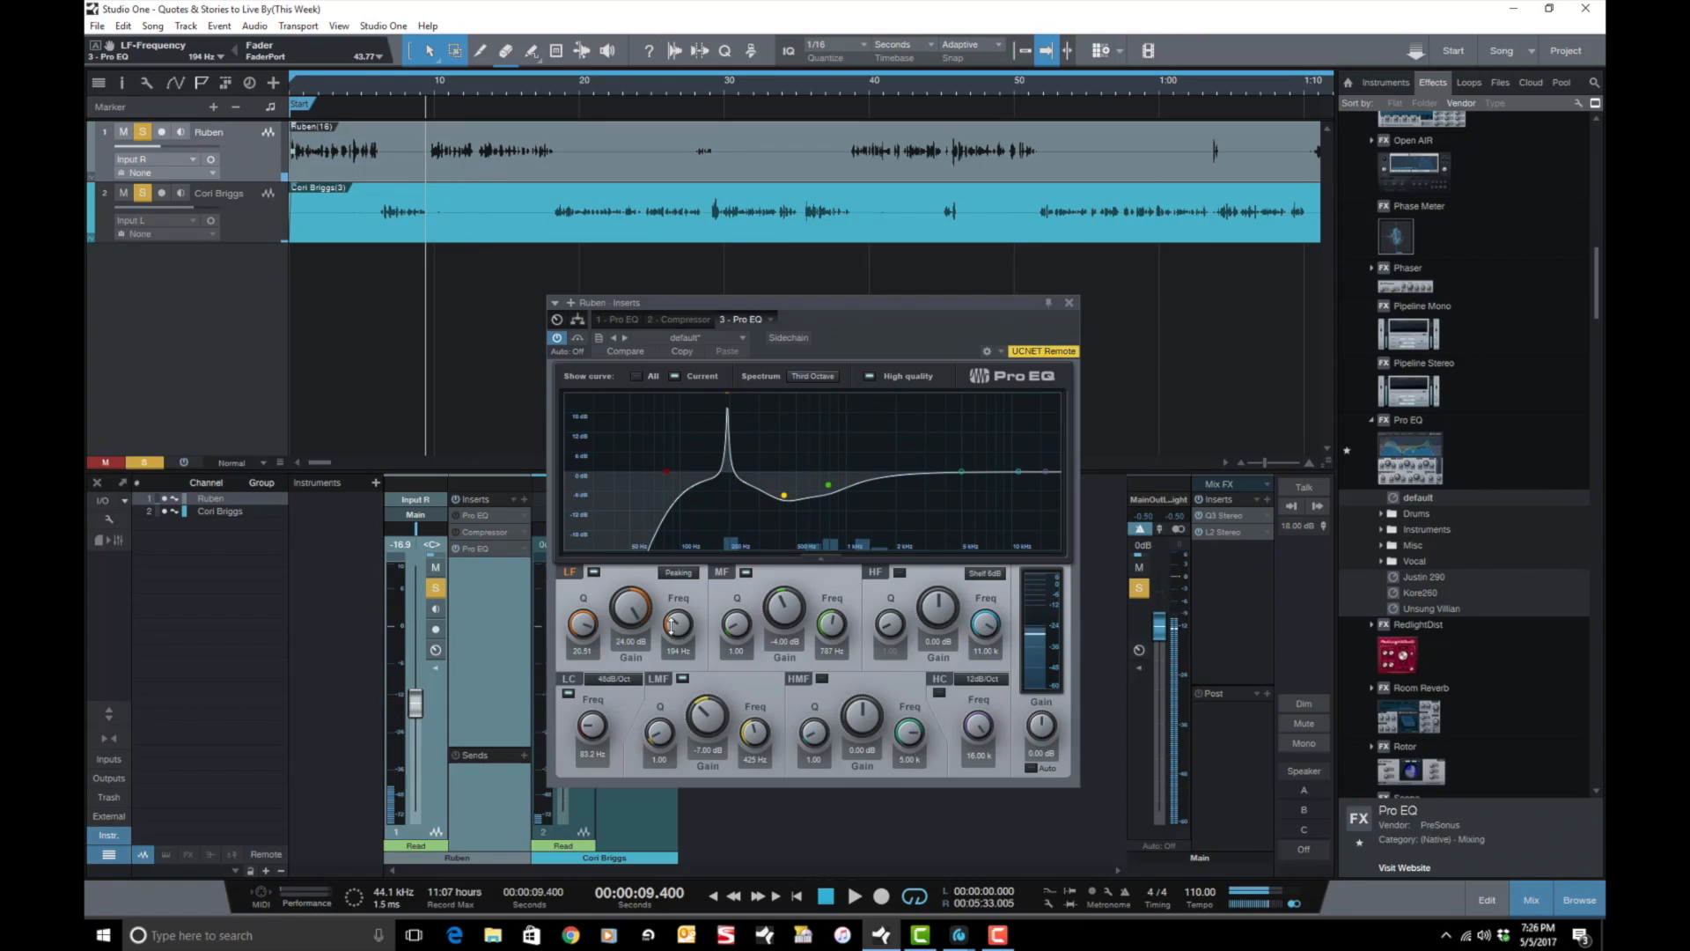
Set the low band's gain to -2 dB and its Q to 4 after trying 3.
click(622, 639)
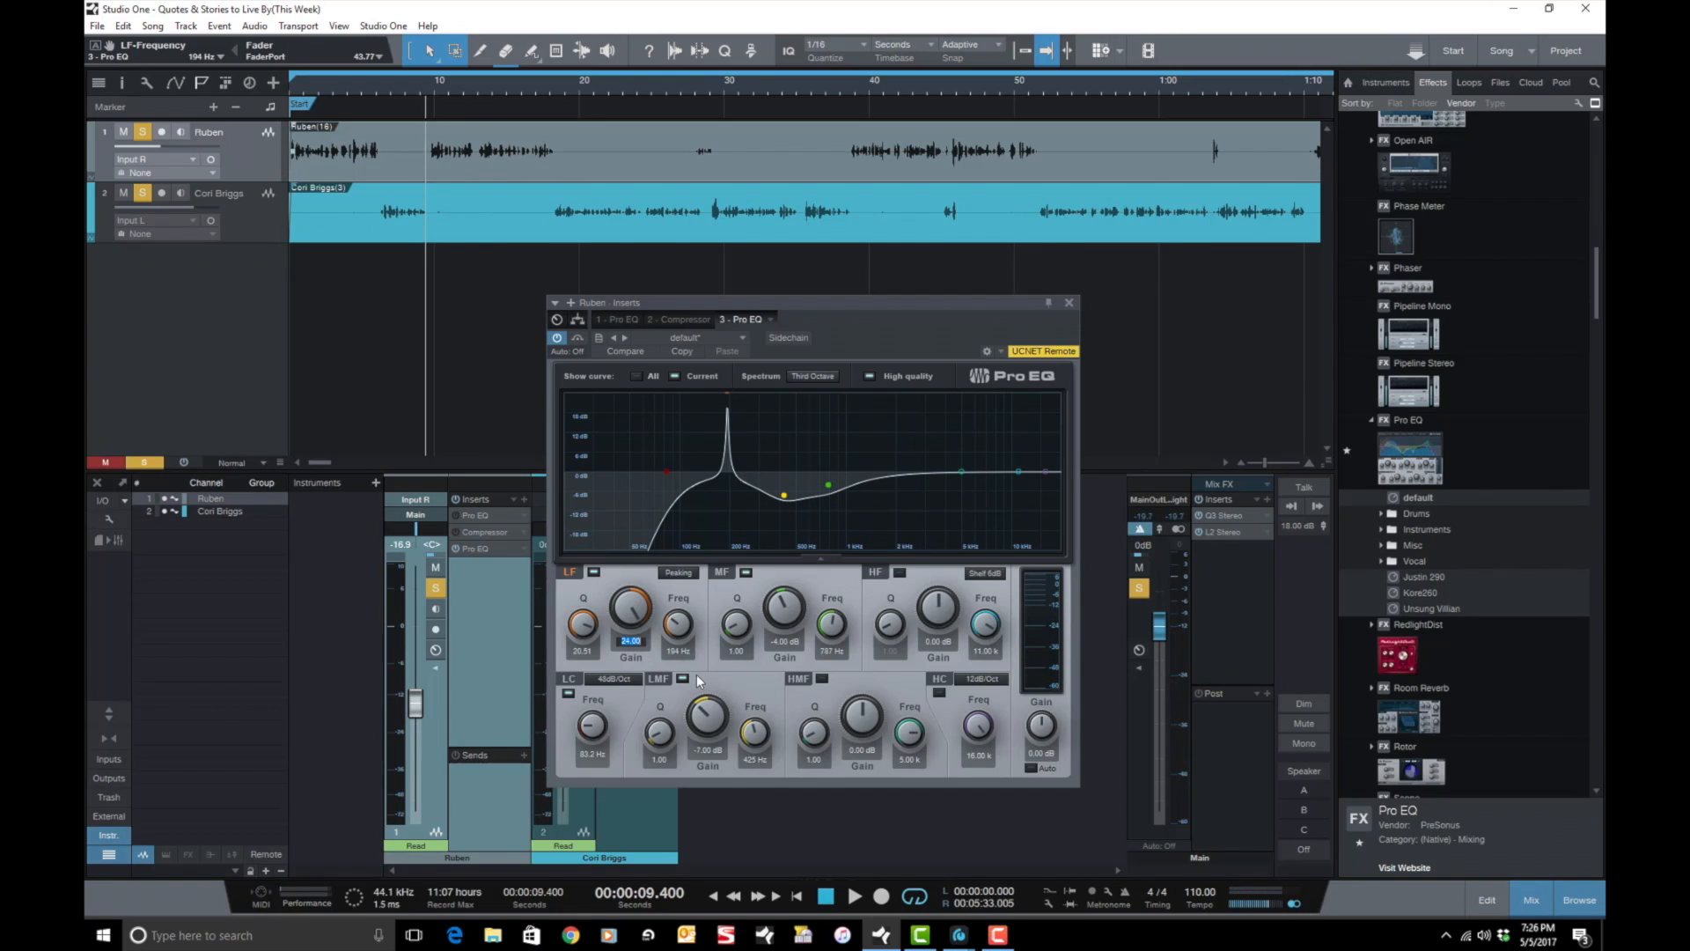
text(-2)
key(Return)
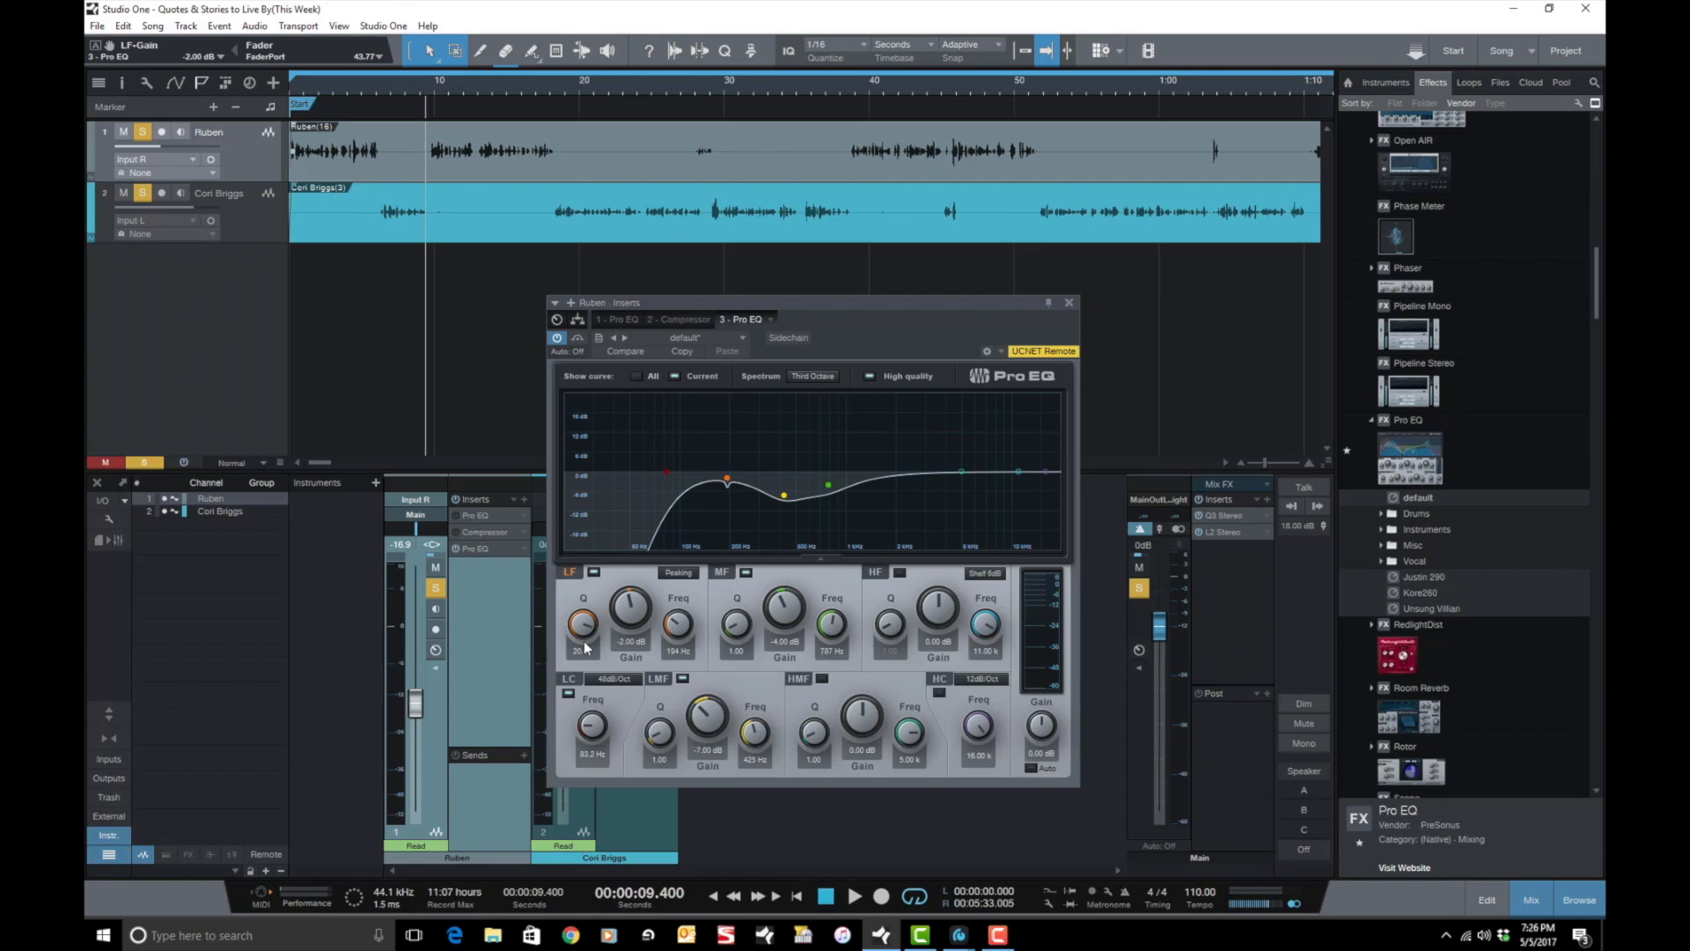
click(582, 651)
text(3)
key(Return)
text(4)
key(Return)
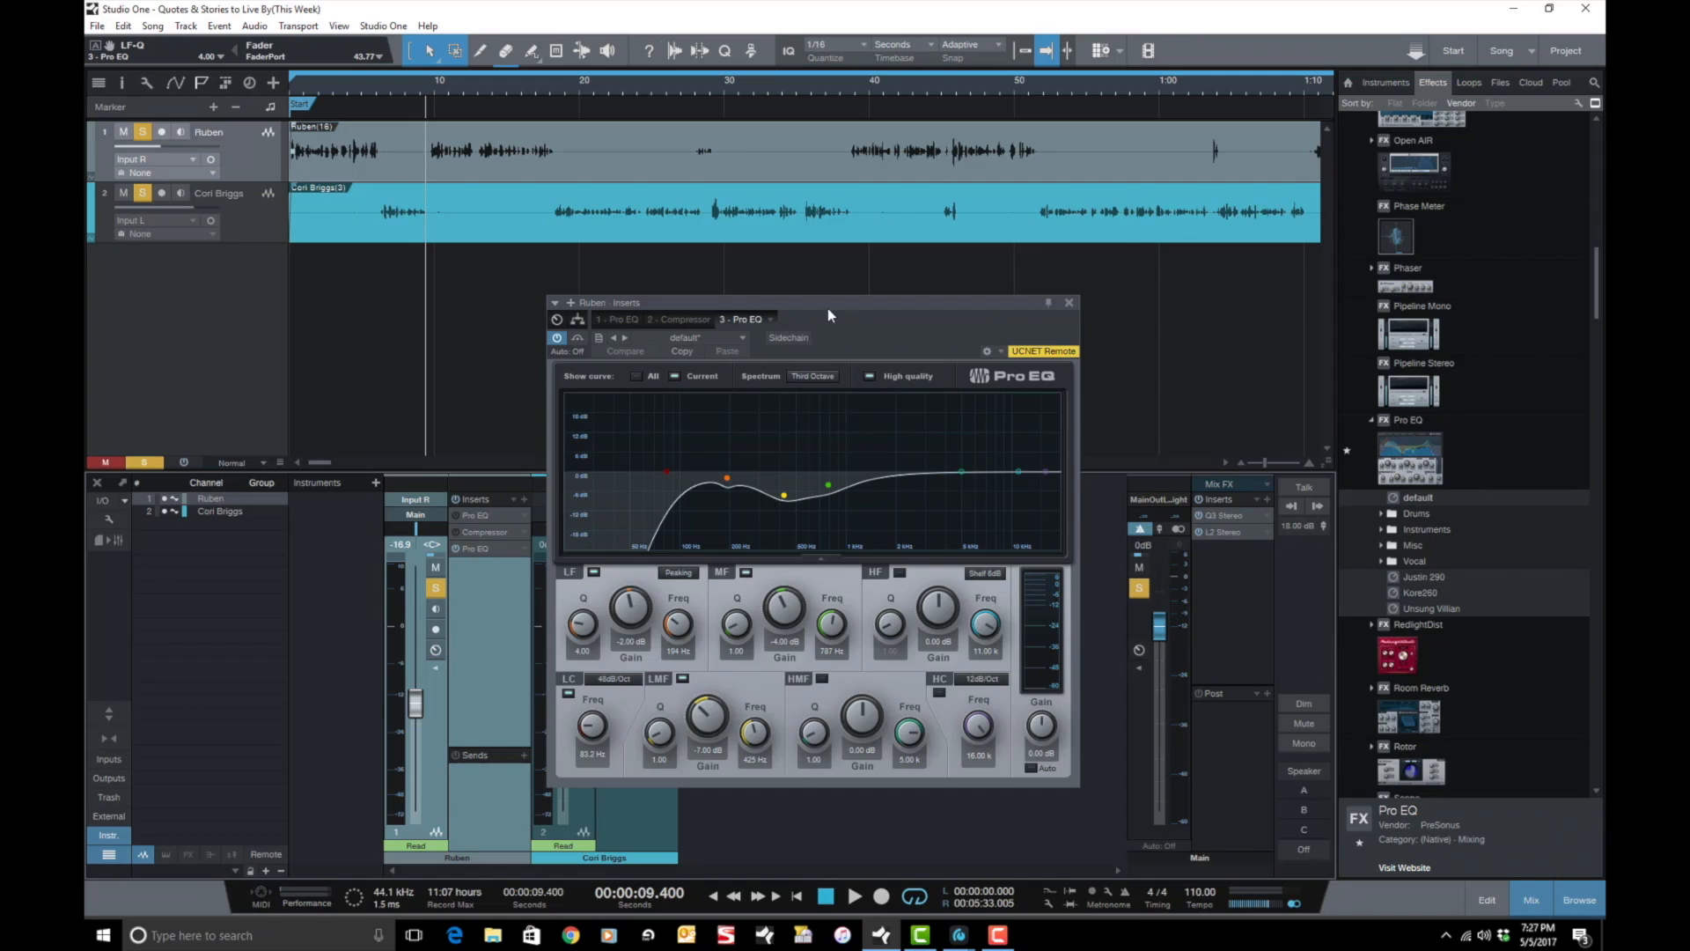
Move the Pro EQ window higher, and set the high (HF) band to about 5.3 kHz with a gain of 2 dB.
drag(828, 315, 880, 194)
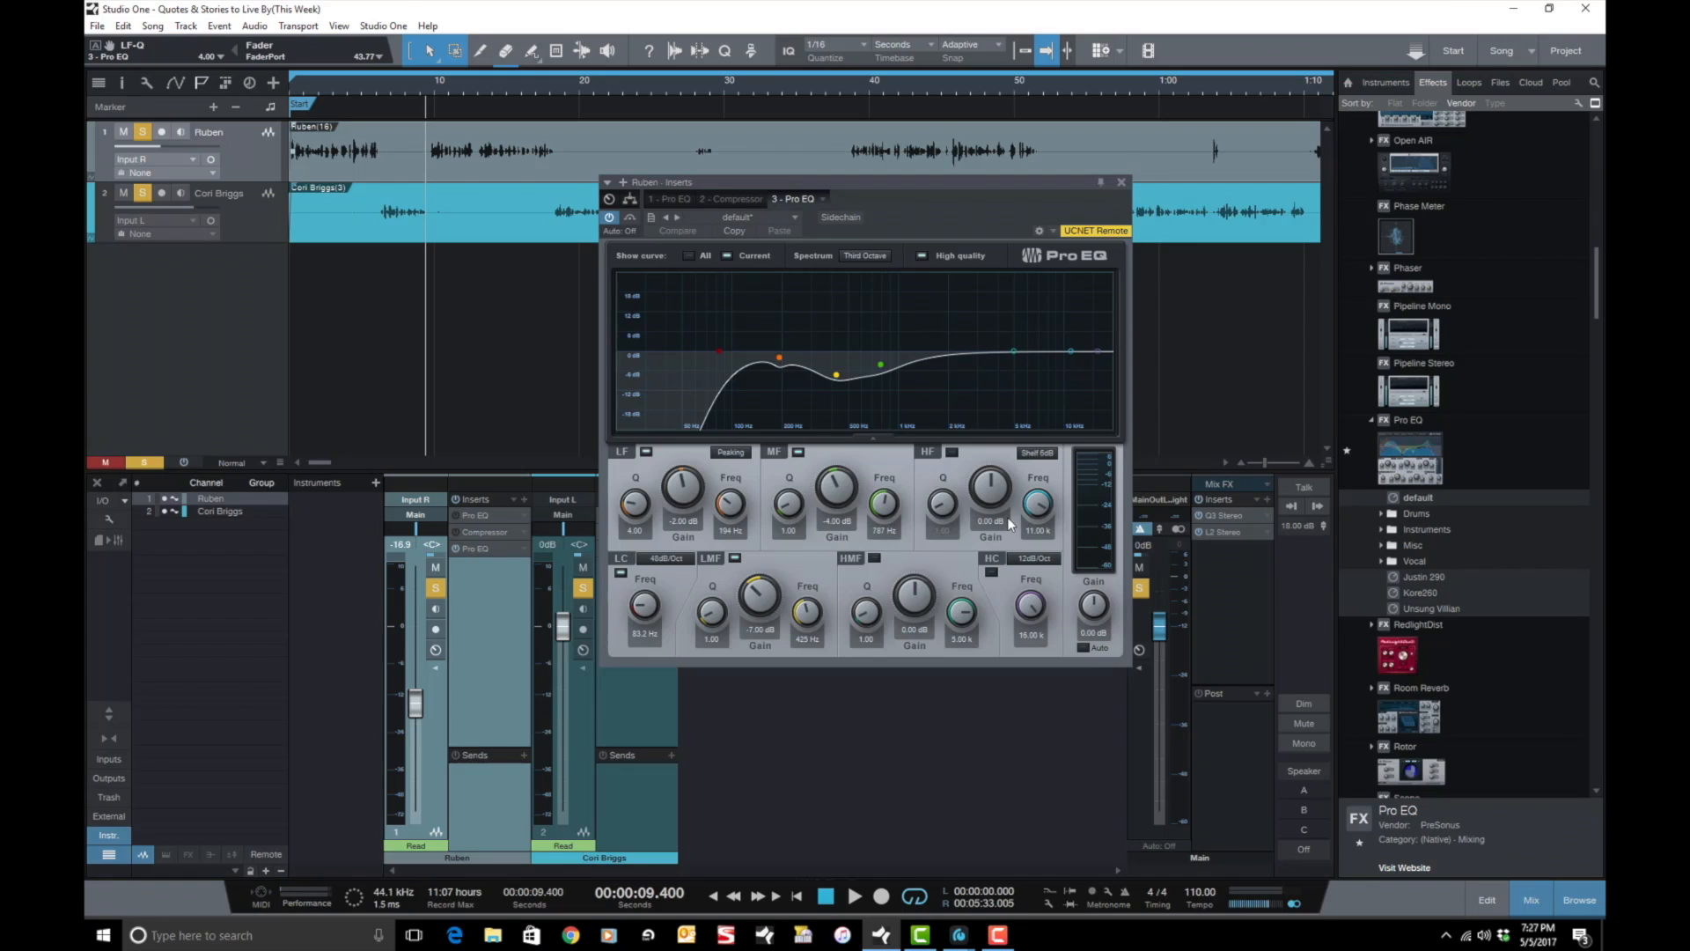
drag(1028, 500, 1033, 500)
click(985, 522)
text(2)
key(Return)
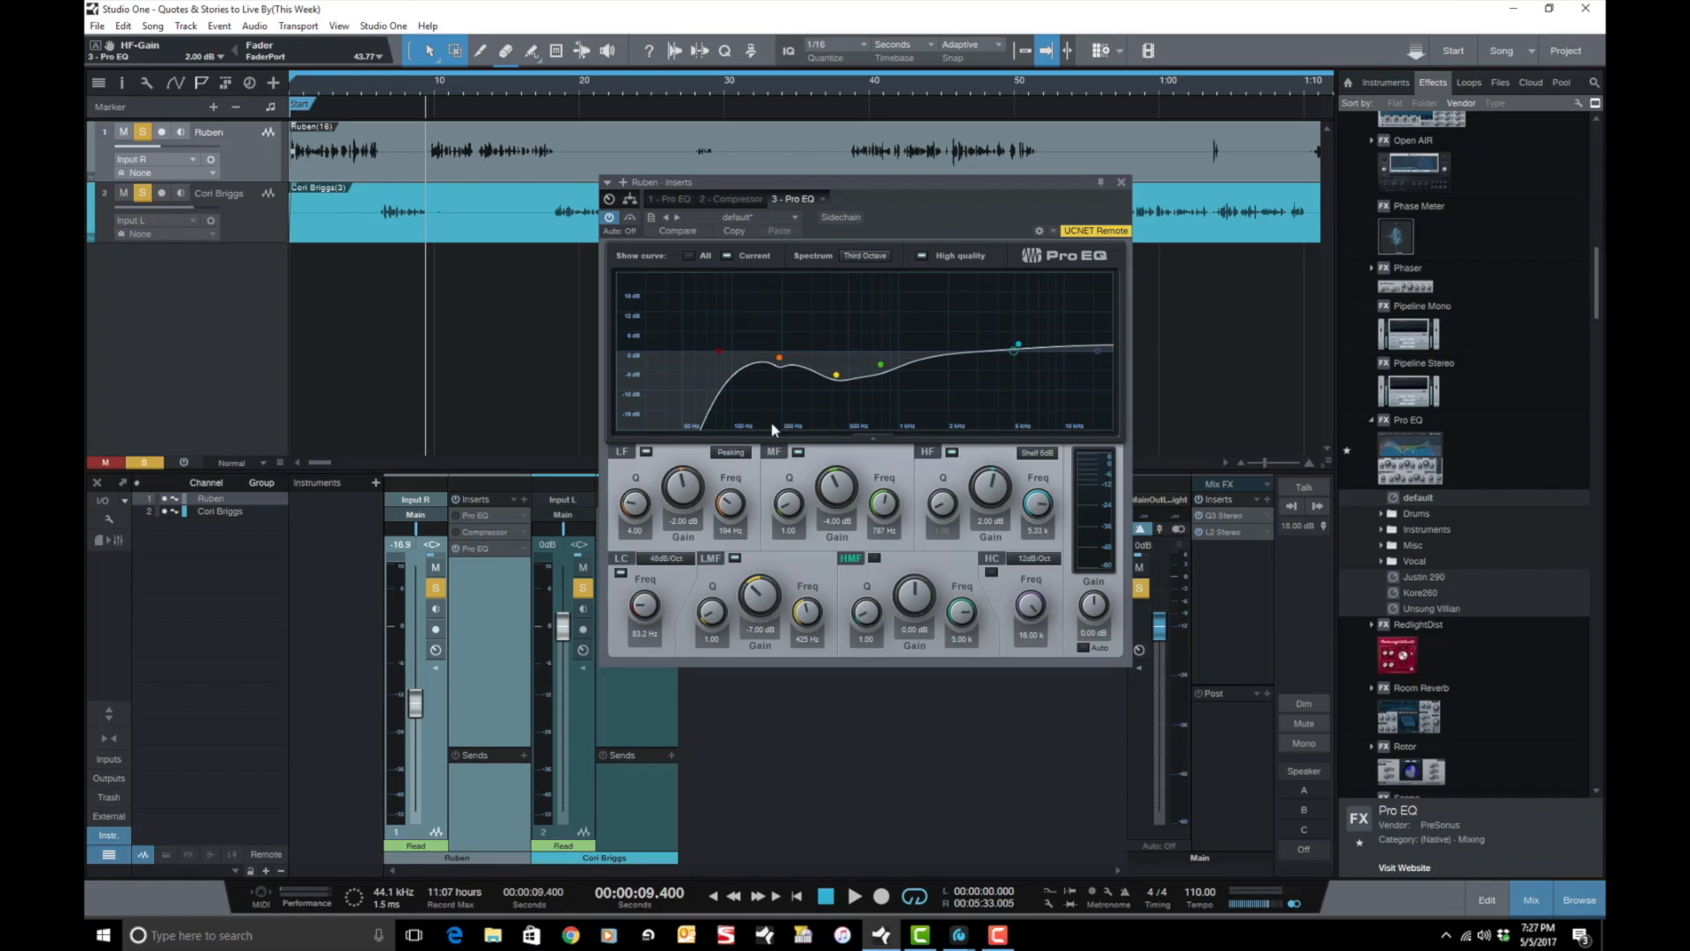
Look through the filter-type options of the low and high bands without choosing a different one.
click(732, 452)
click(733, 455)
click(1035, 454)
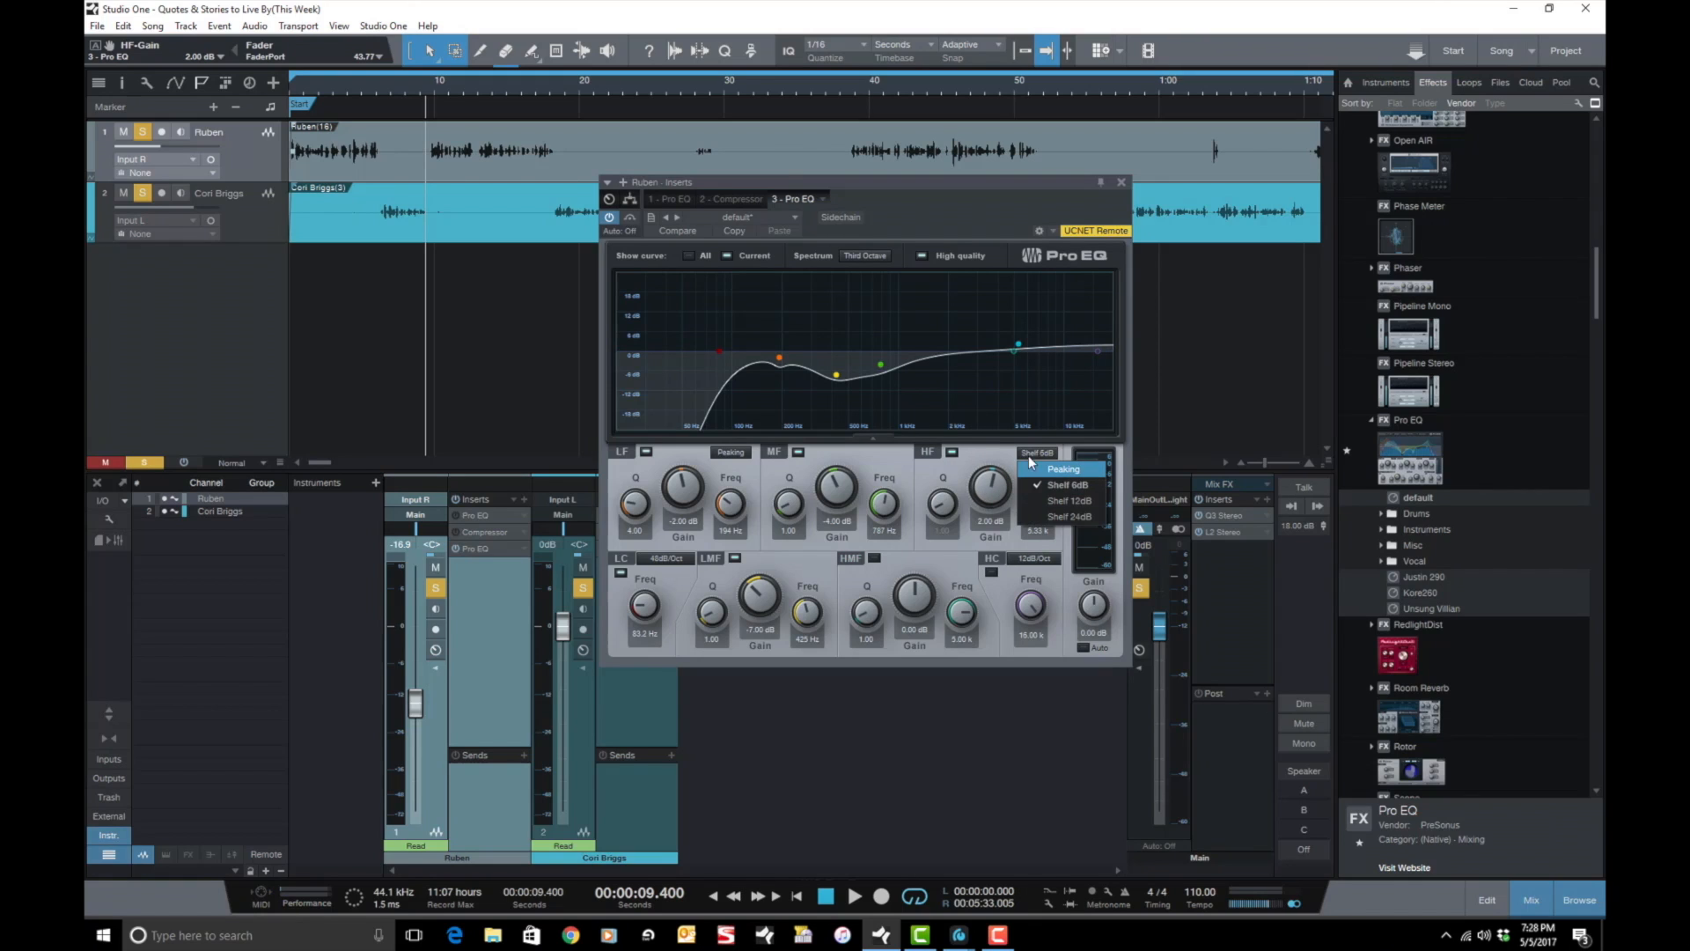
click(1014, 460)
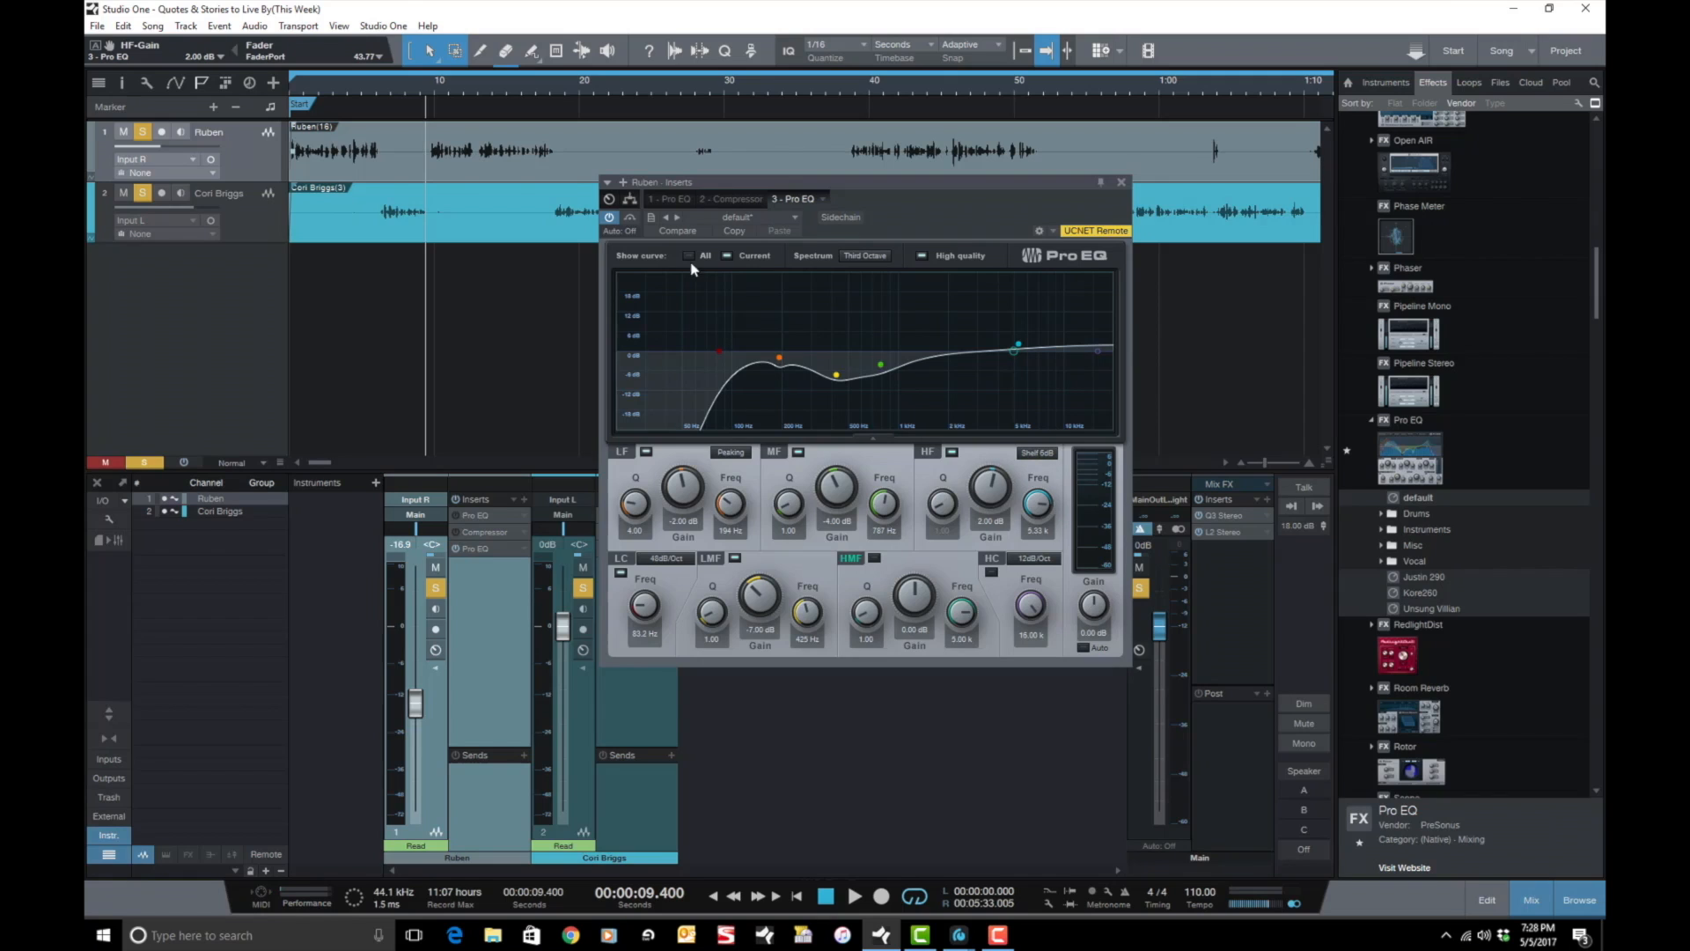
Compare the voice with the Pro EQ bypassed and active during playback, leave it active, and stop playback.
click(631, 218)
key(space)
click(628, 219)
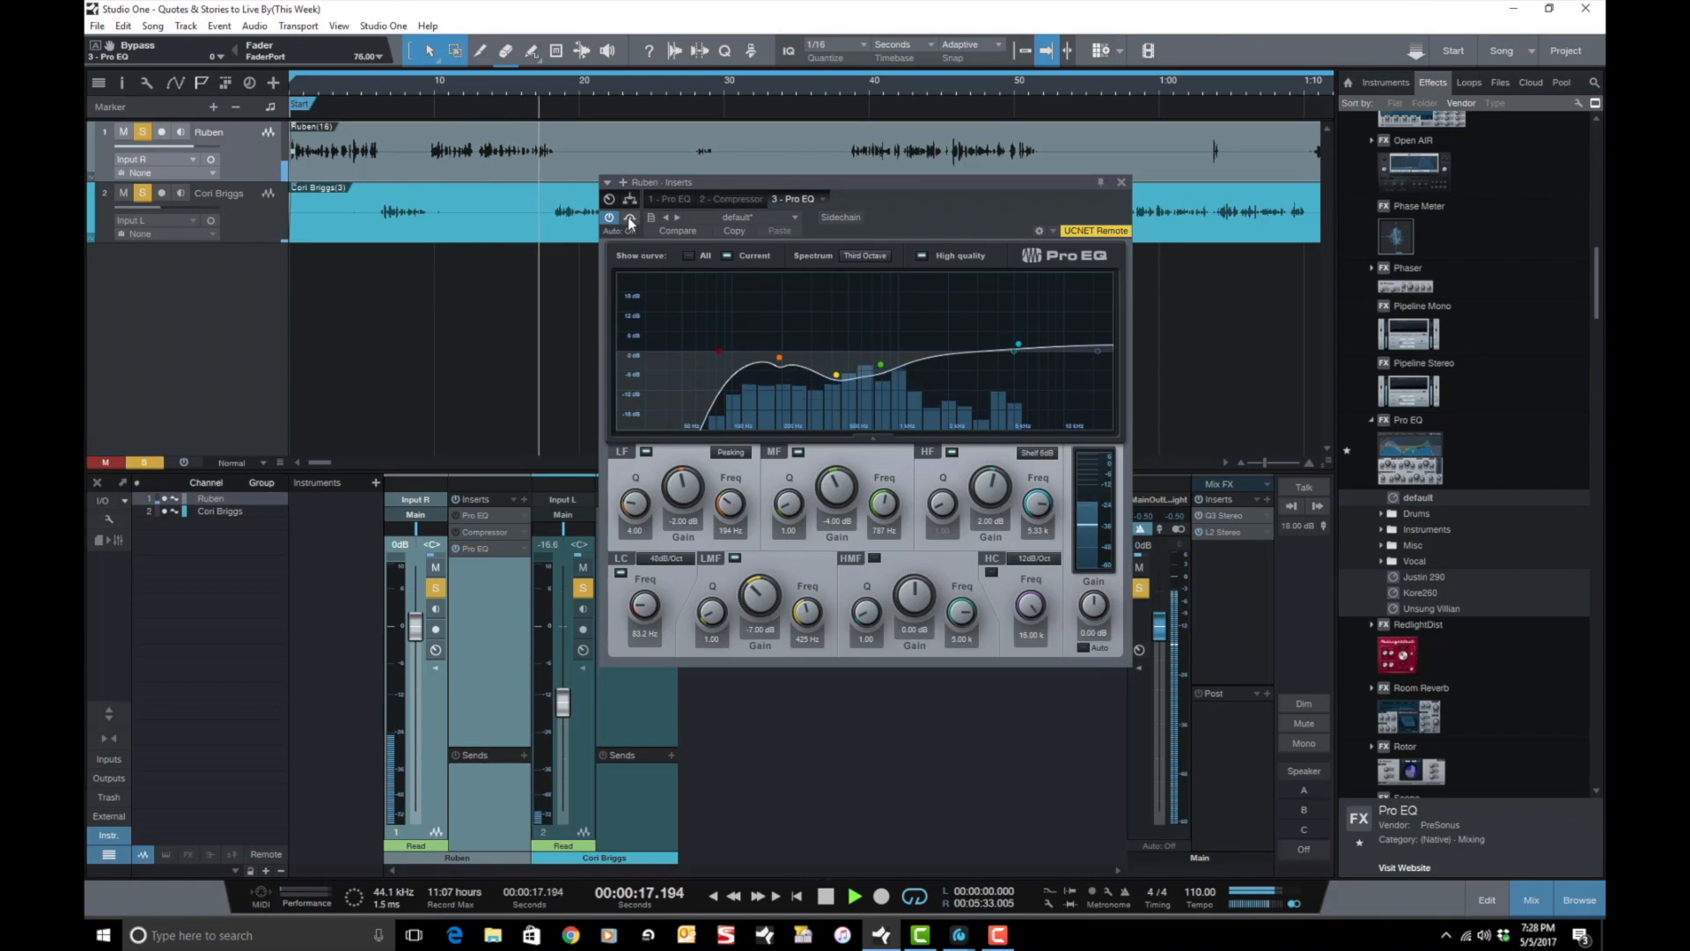
key(space)
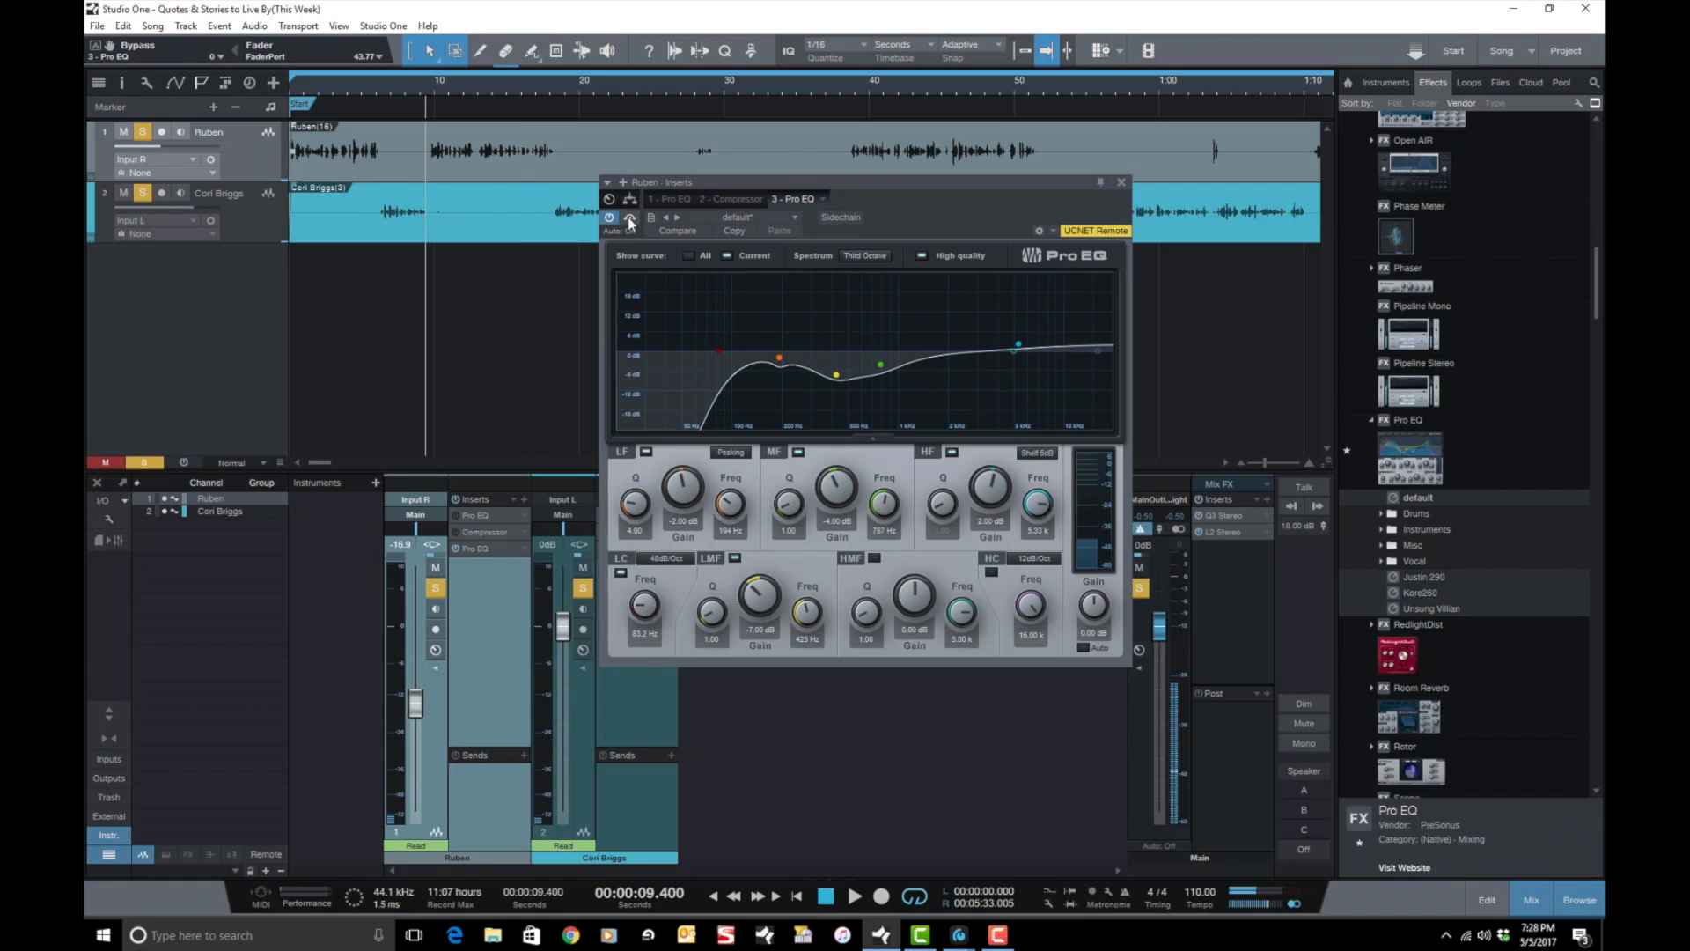
Replay the first voice while switching the Pro EQ bypass on and off, leave the EQ active, and stop playback.
key(space)
click(629, 219)
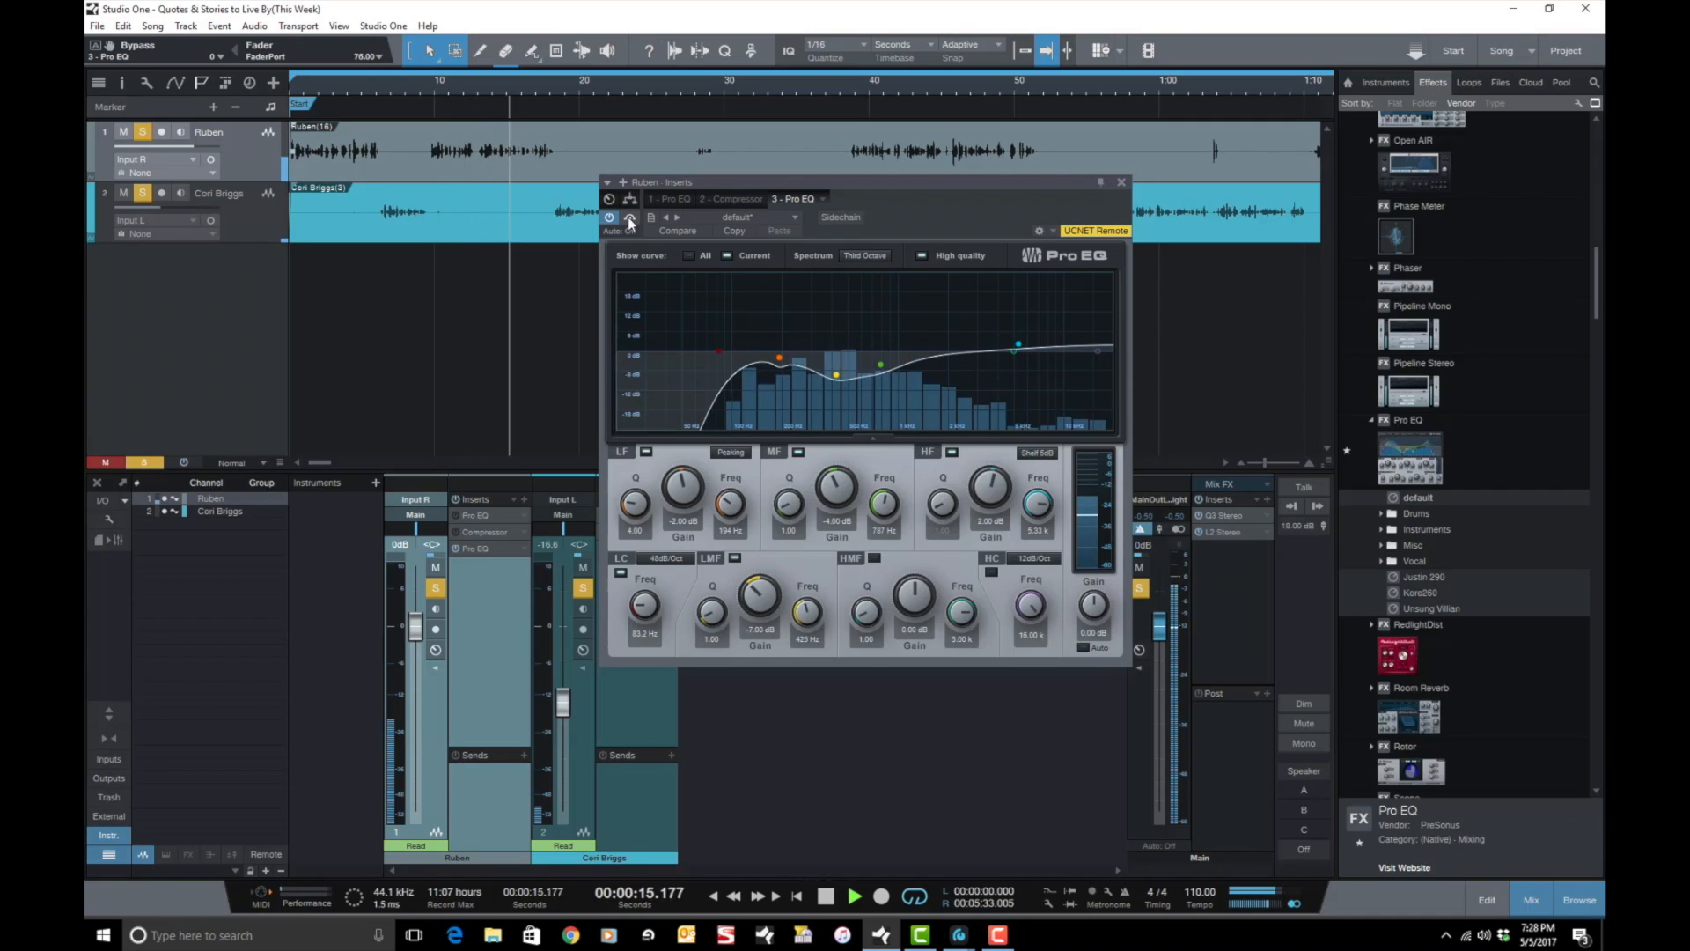
click(630, 218)
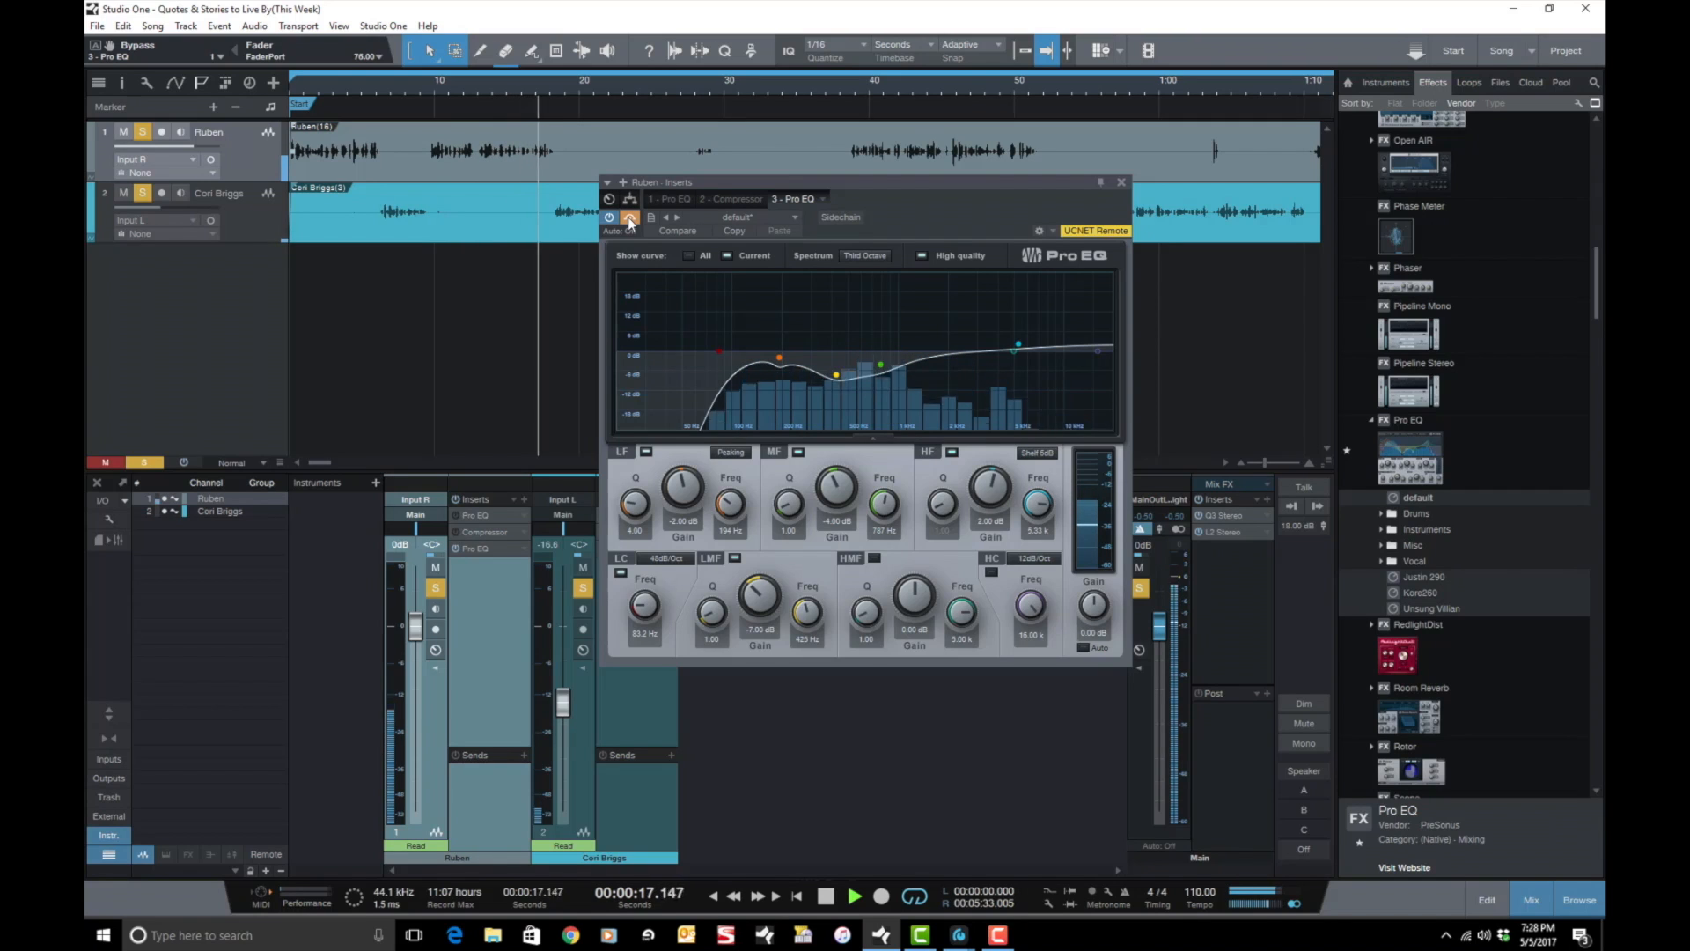
click(629, 218)
key(space)
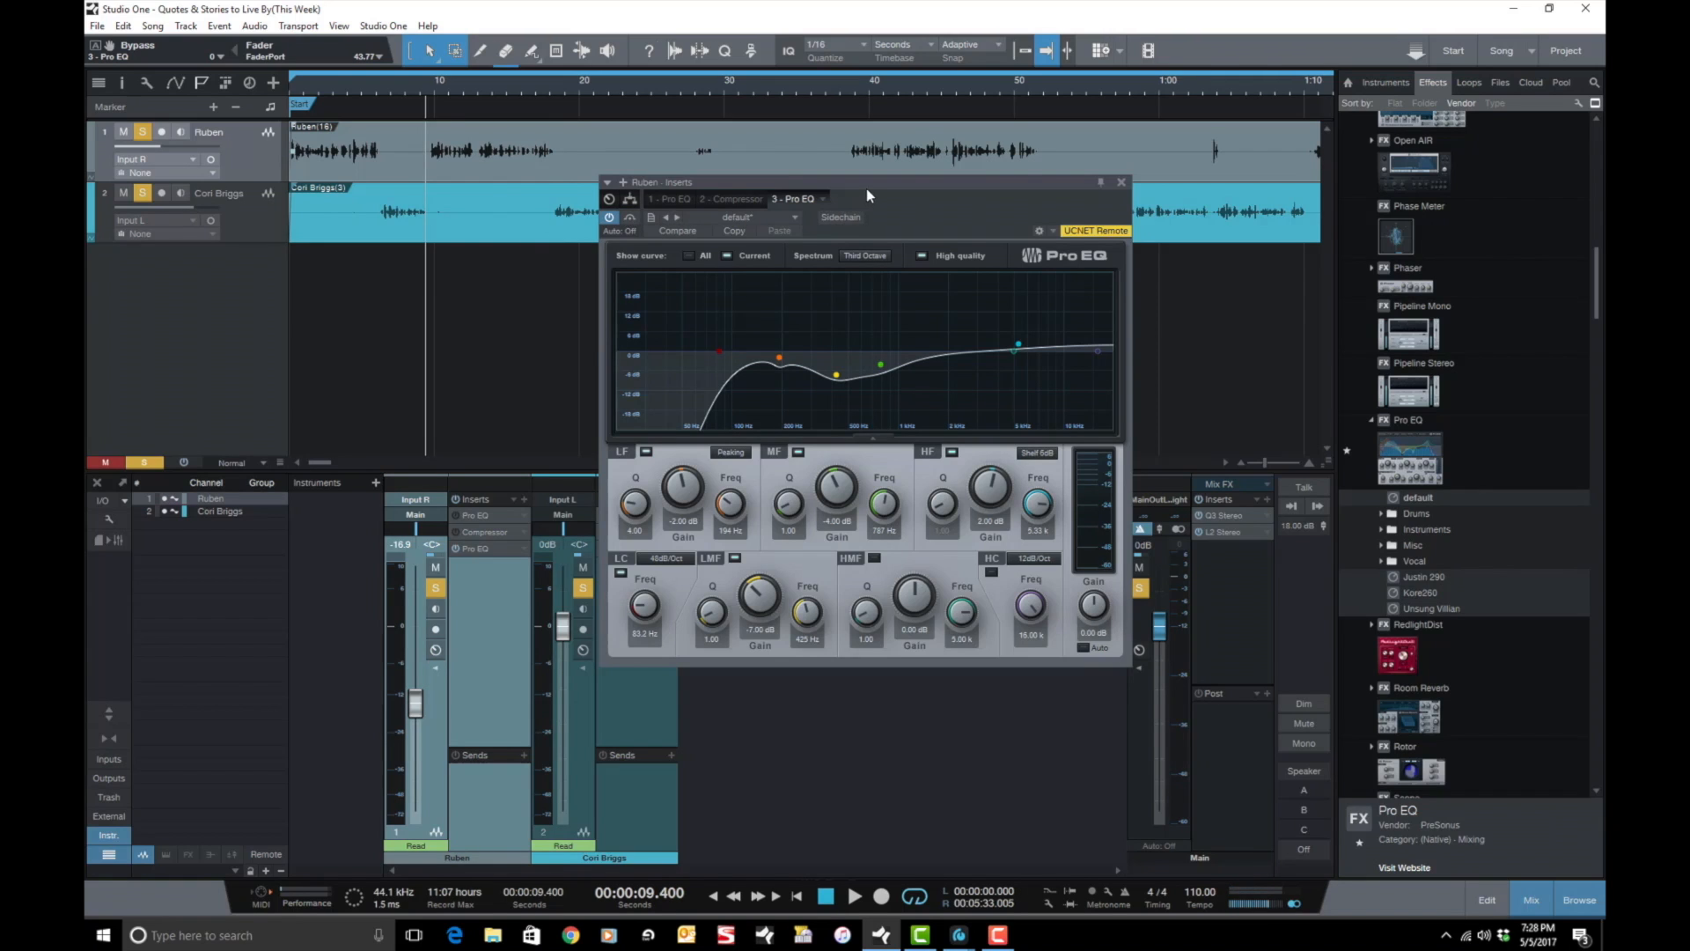
Move the Pro EQ window clear of the mixer inserts and compare the voice's loudness with the EQ active and bypassed.
drag(866, 186, 680, 132)
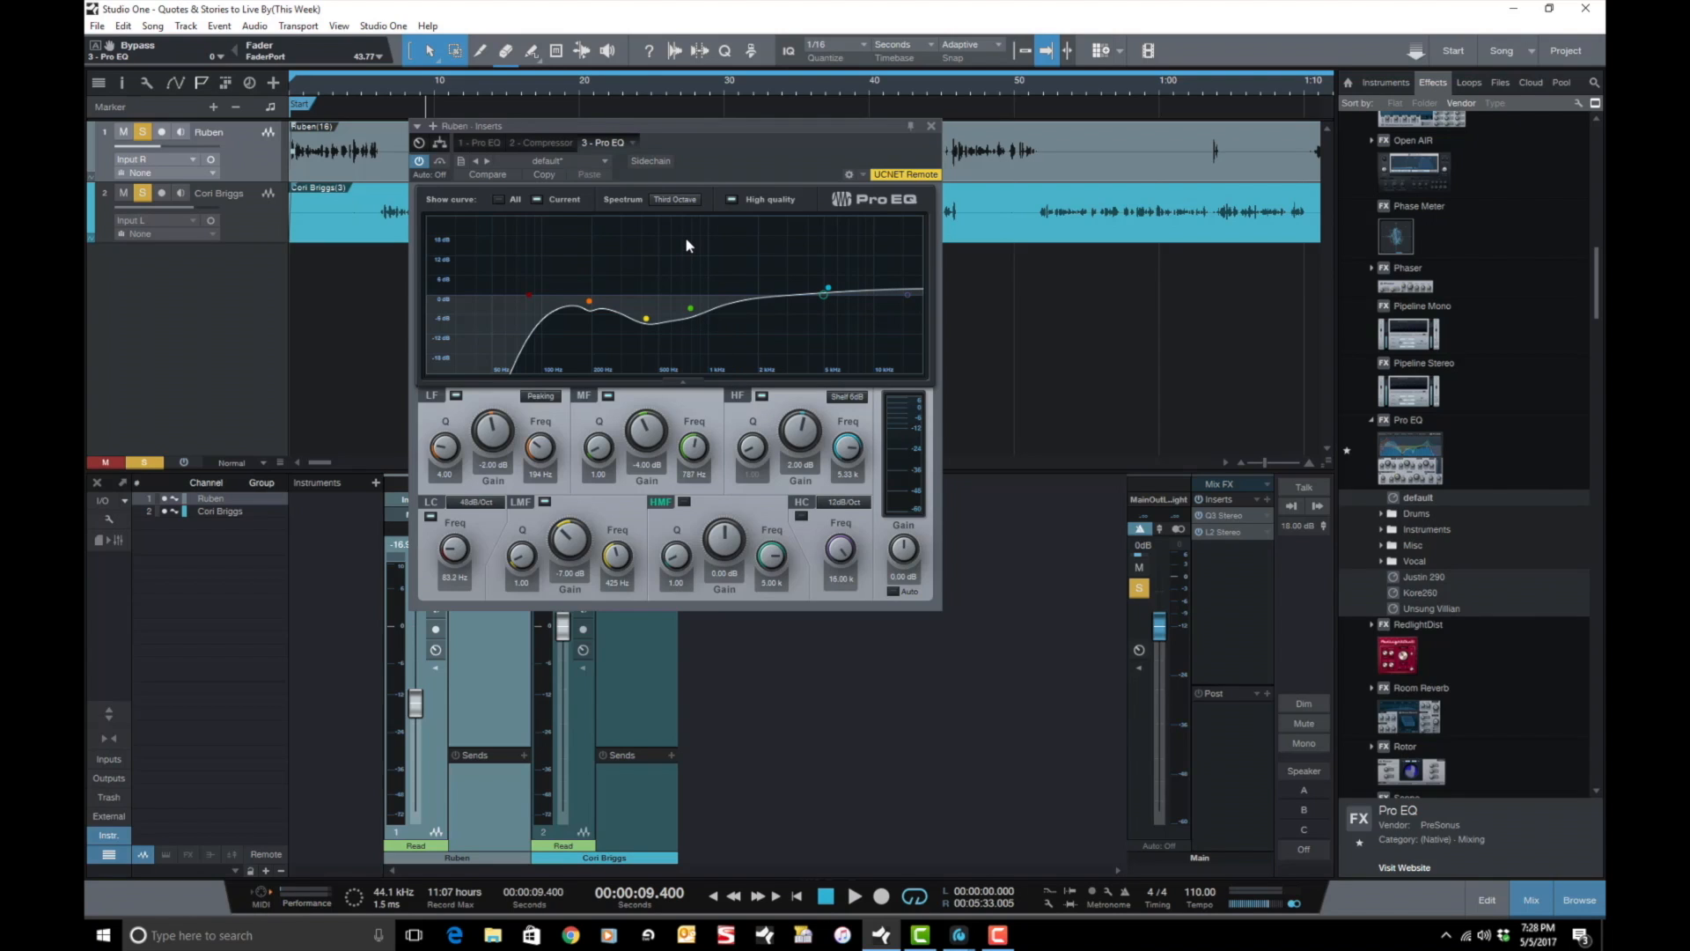
drag(704, 128, 1045, 182)
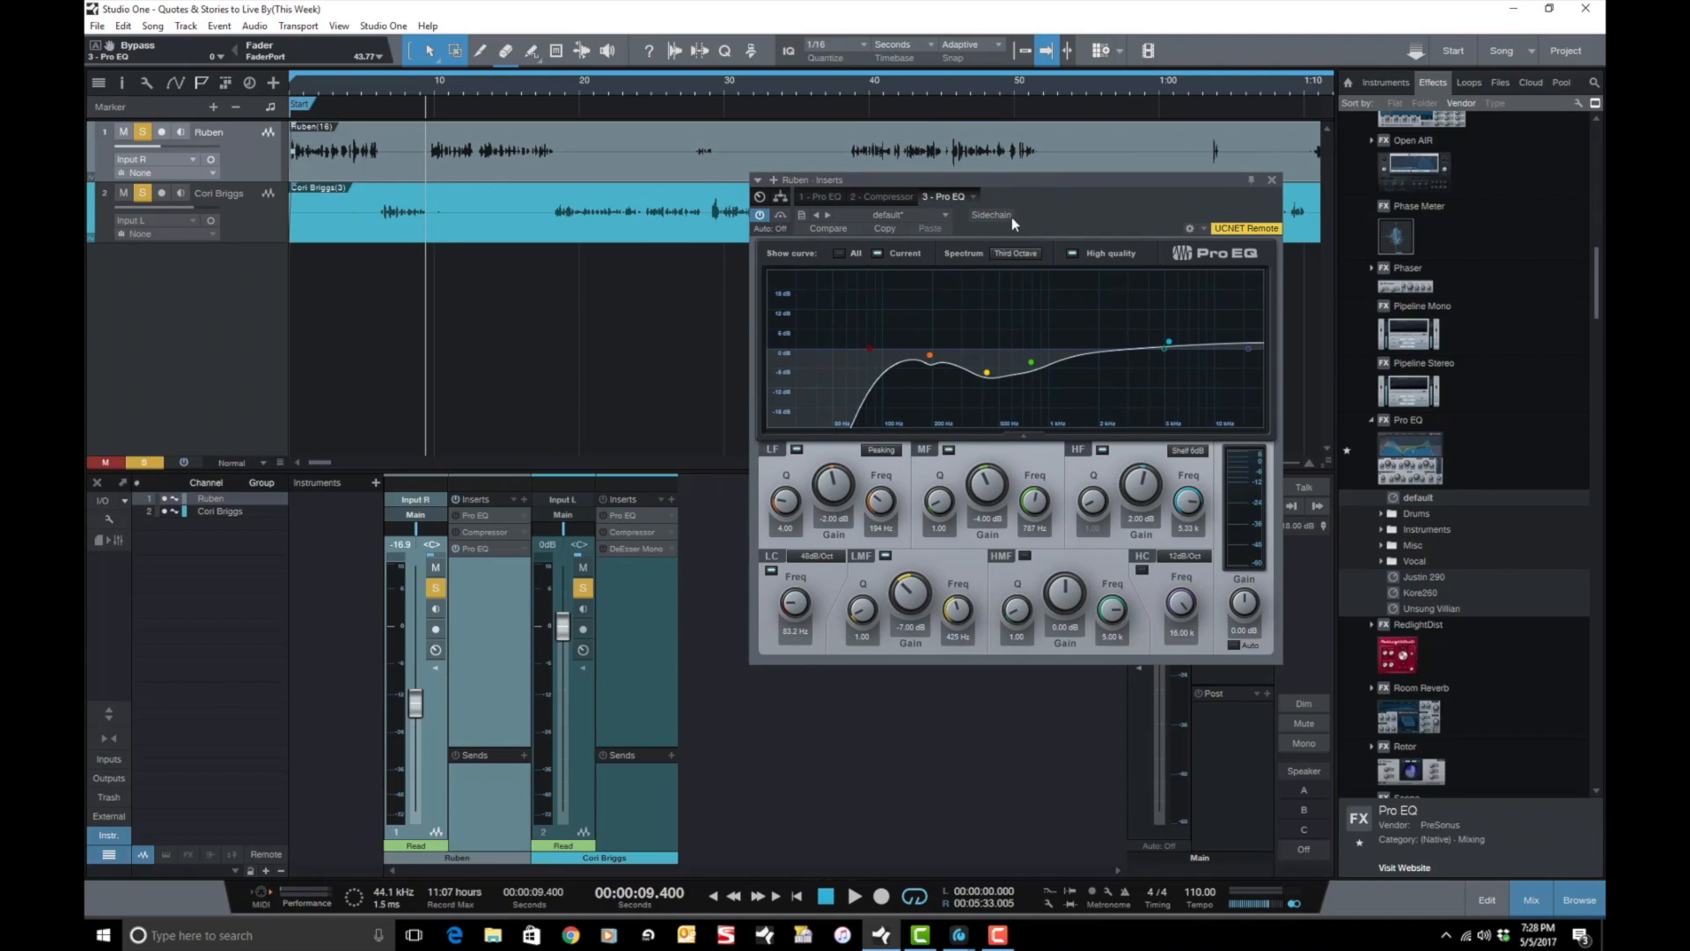
drag(1028, 182, 963, 167)
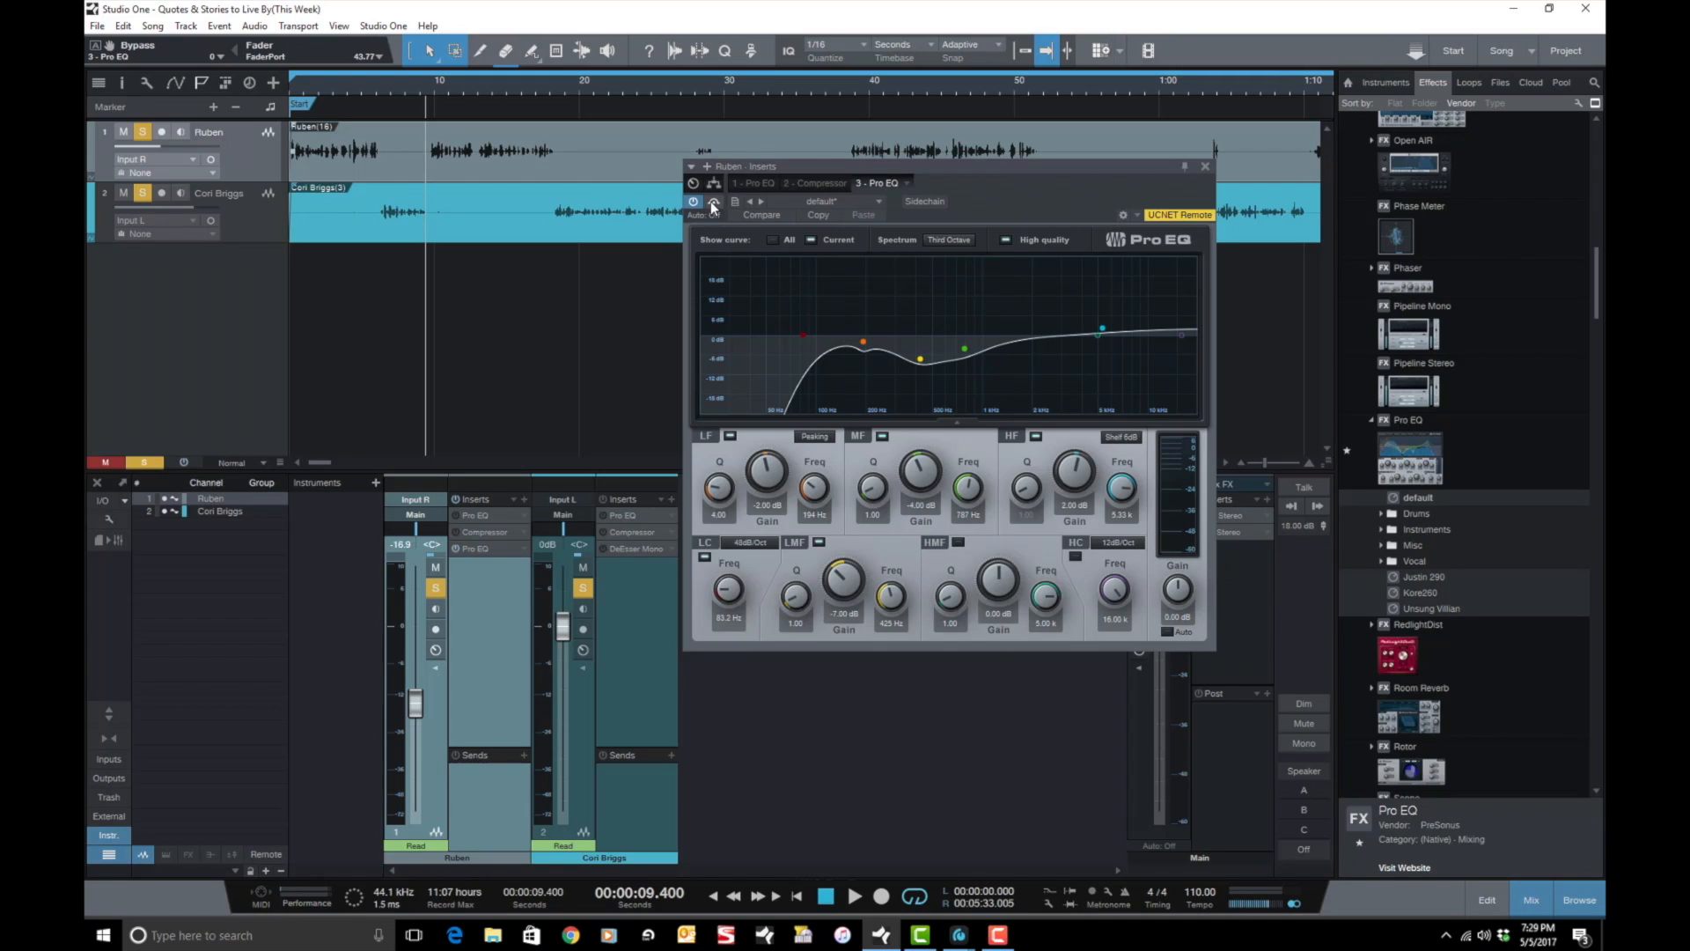
key(space)
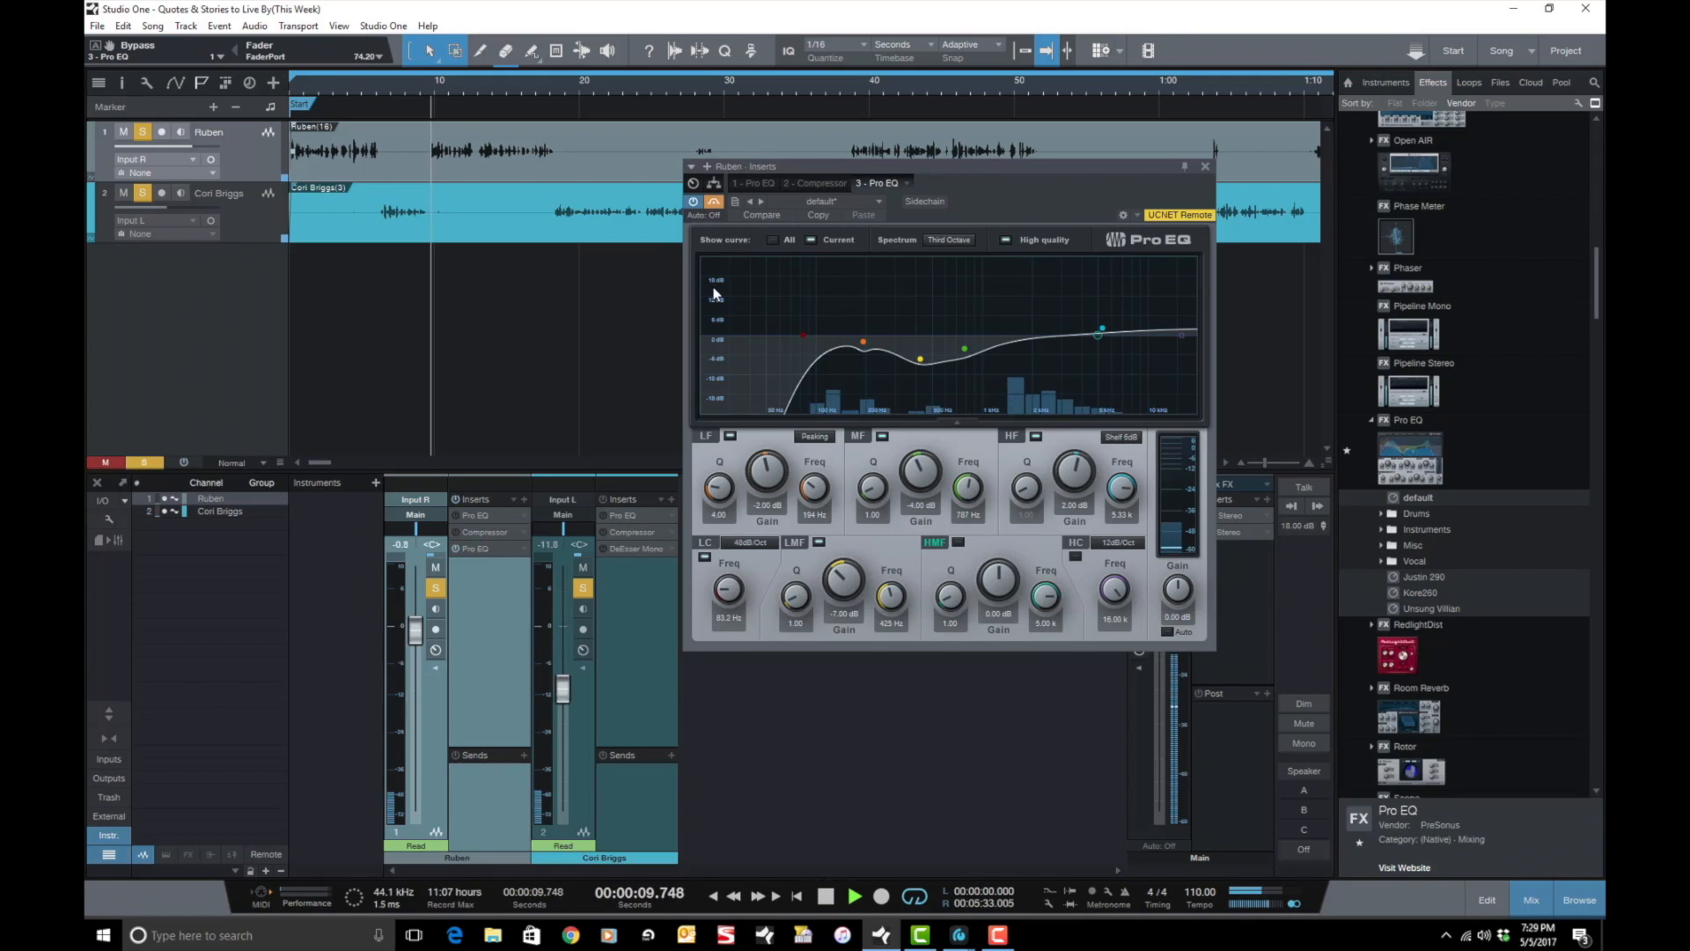
click(713, 203)
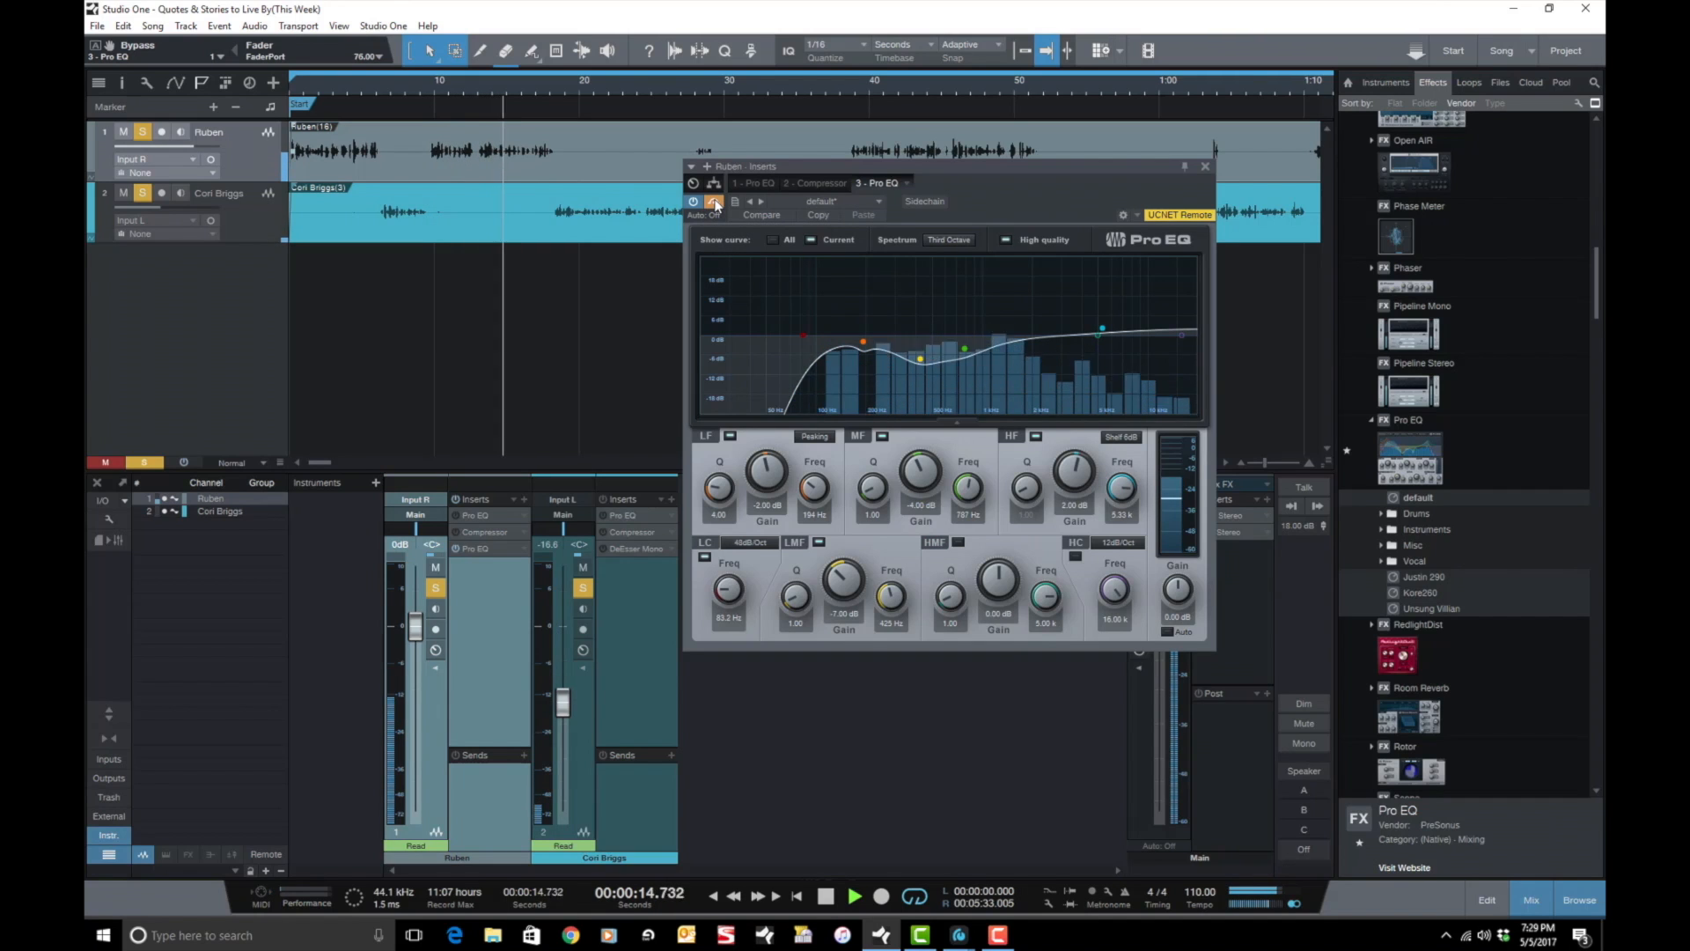
key(space)
Set the Pro EQ's output gain to 2.75 dB.
click(1173, 616)
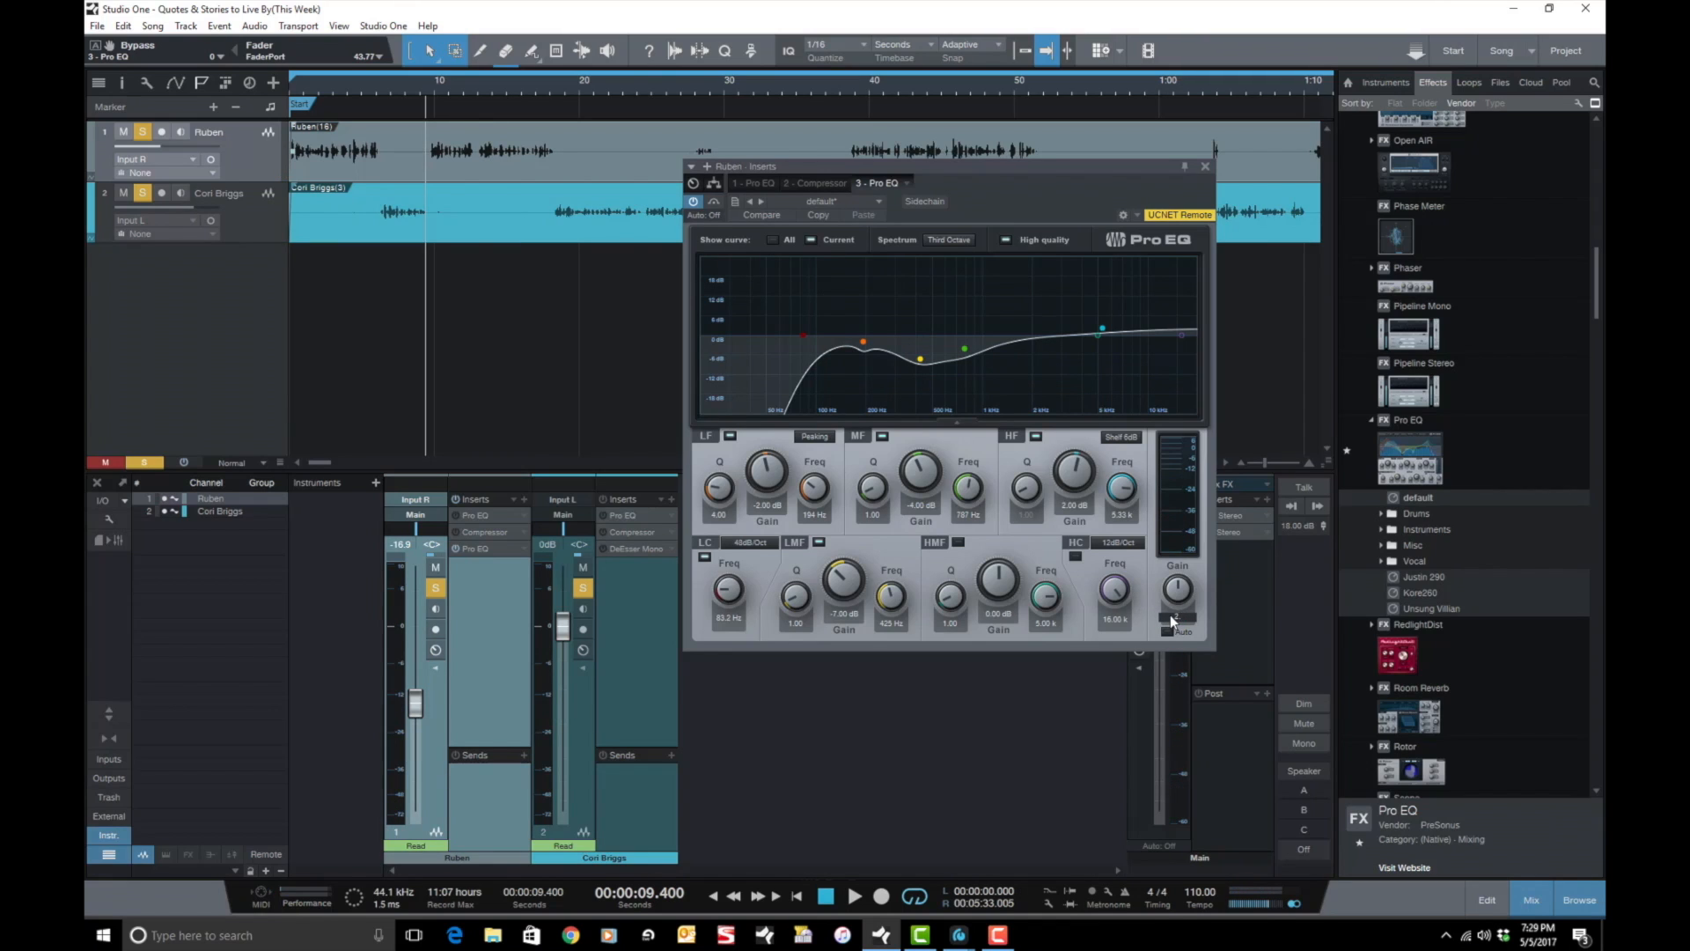
text(2.75)
key(Return)
Play the voice from bypassed to active EQ several times to judge the output-gain match, leaving the EQ active.
click(714, 201)
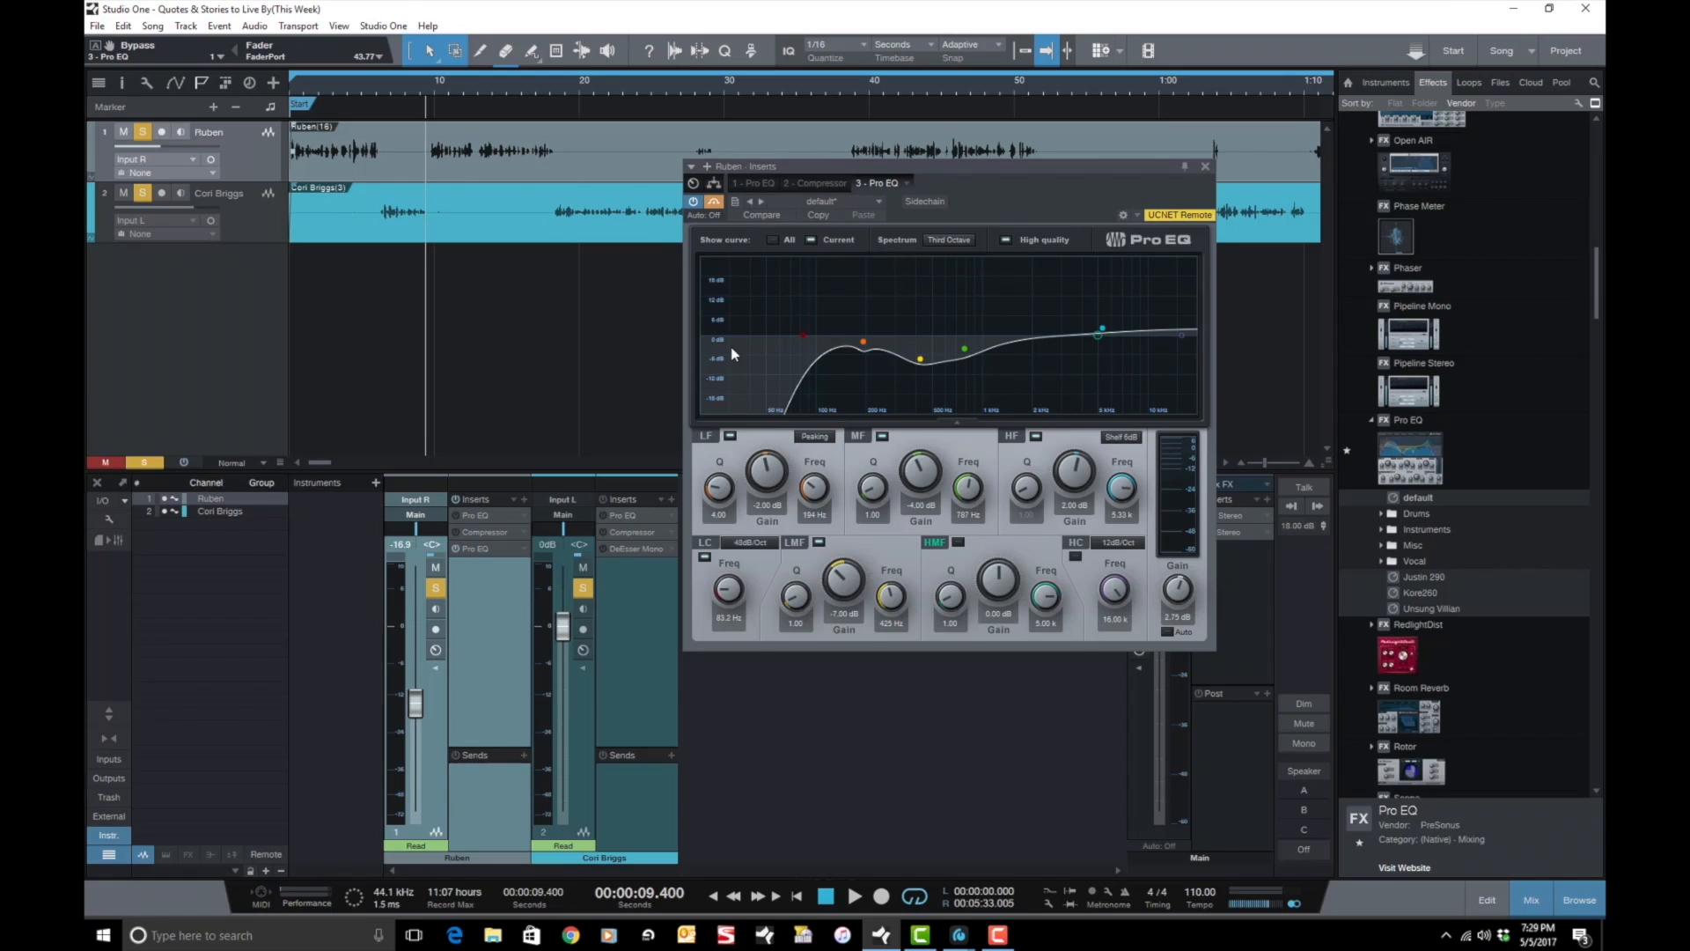
key(space)
click(713, 203)
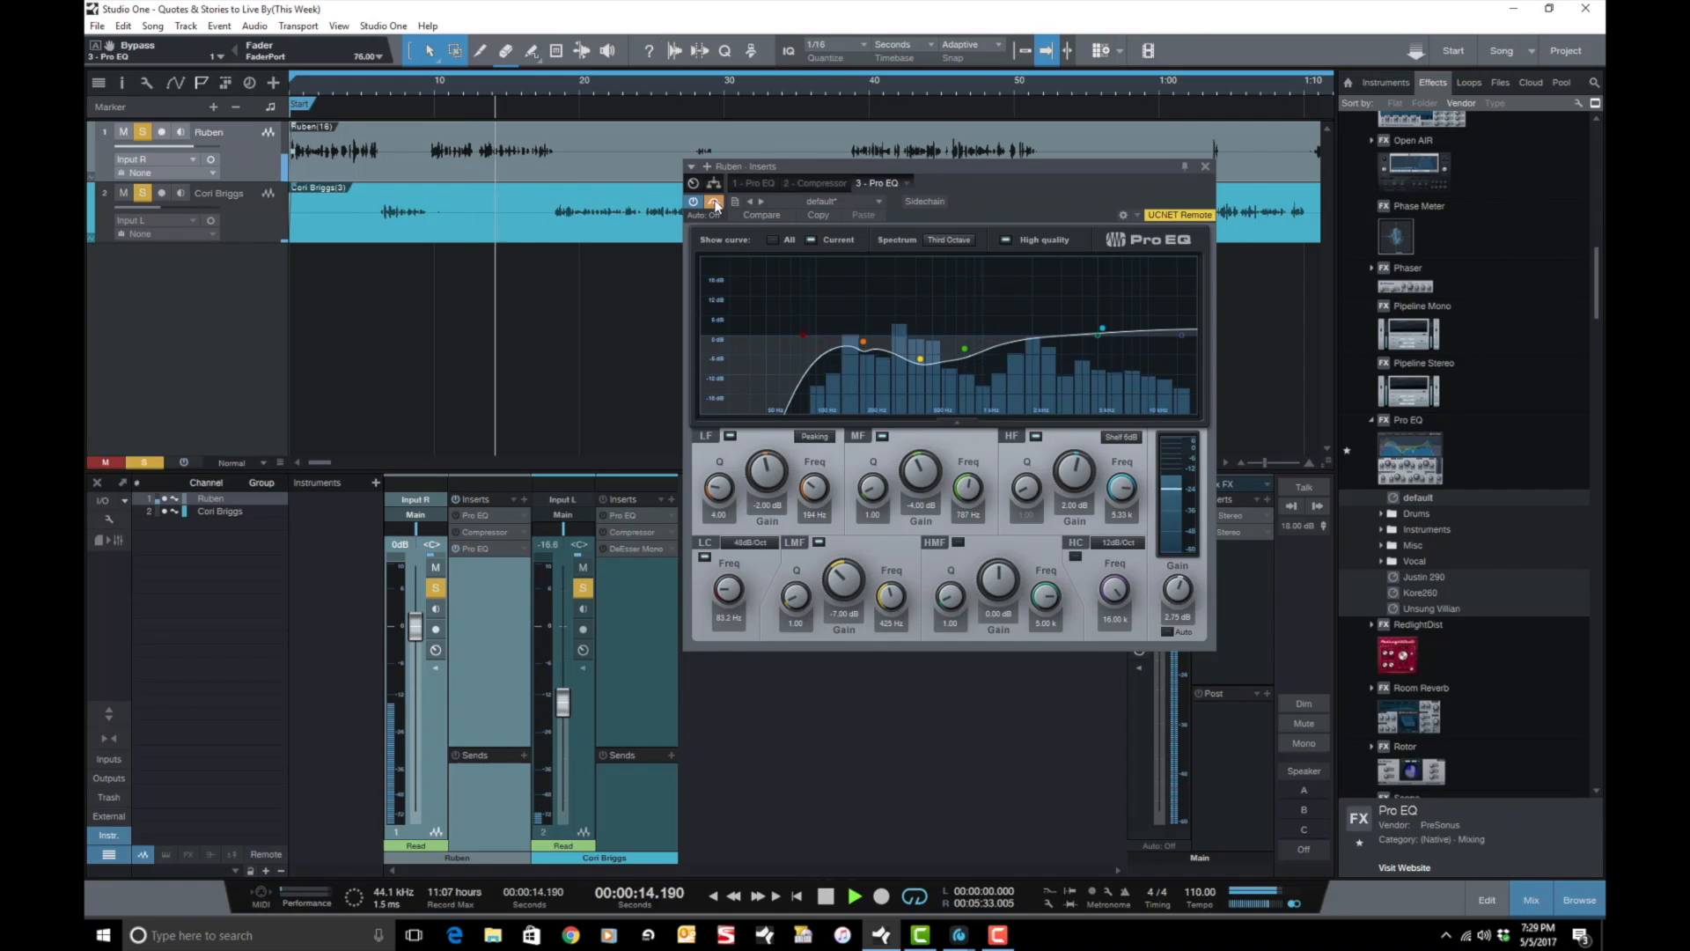
click(714, 203)
click(713, 203)
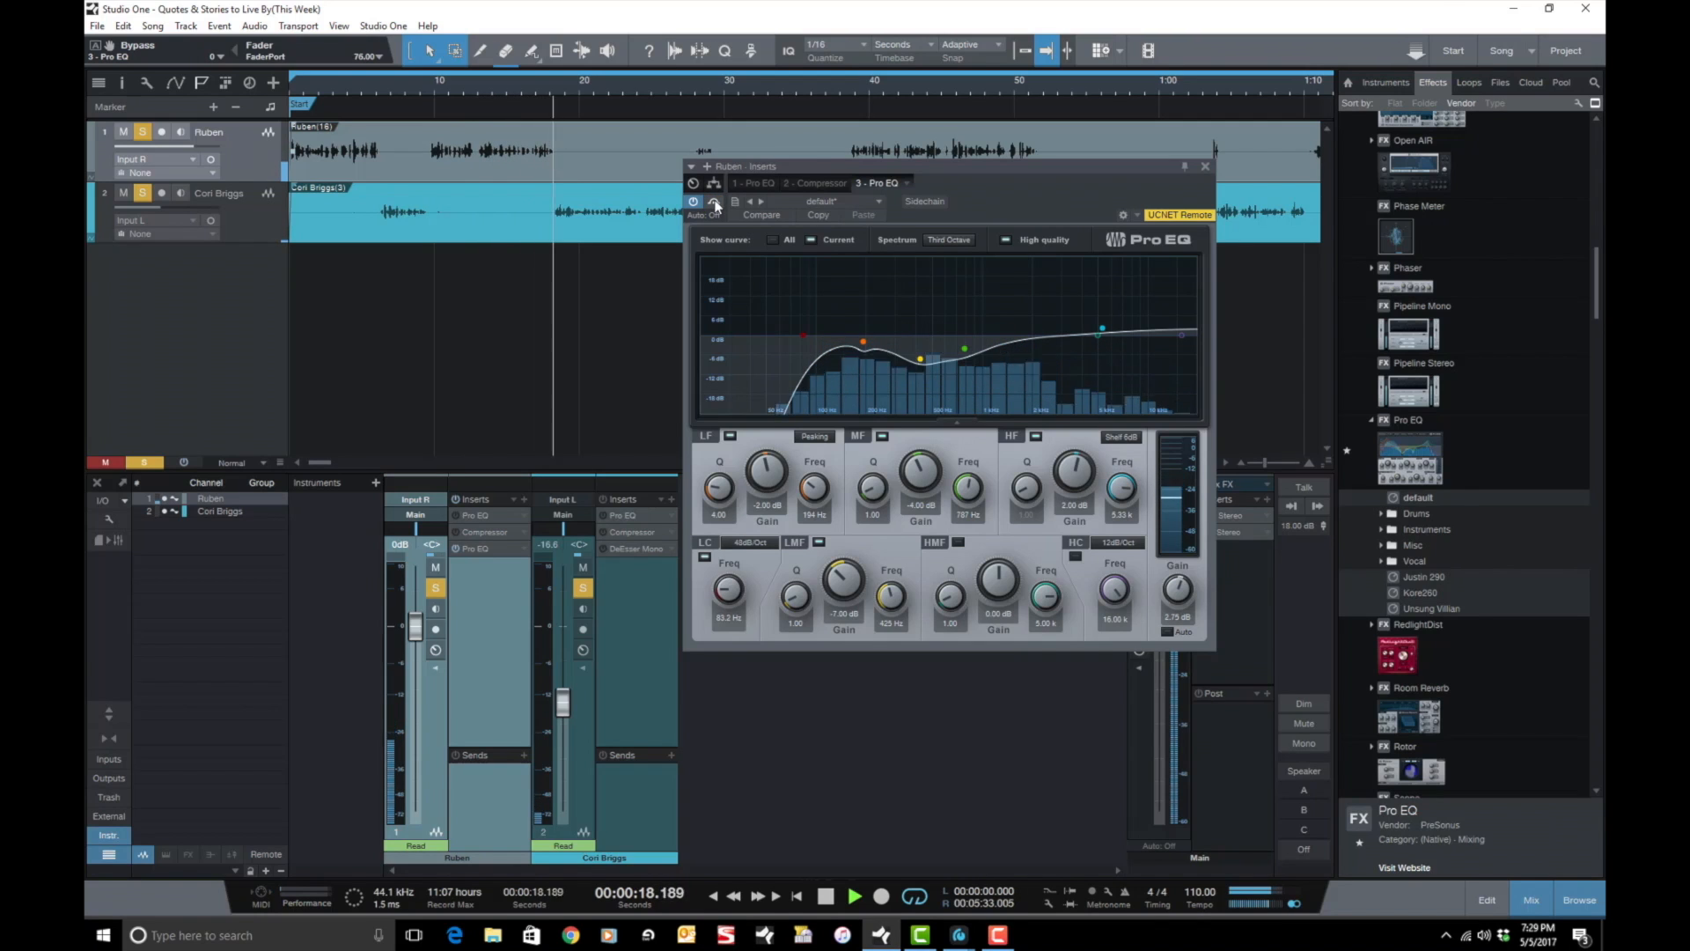
key(space)
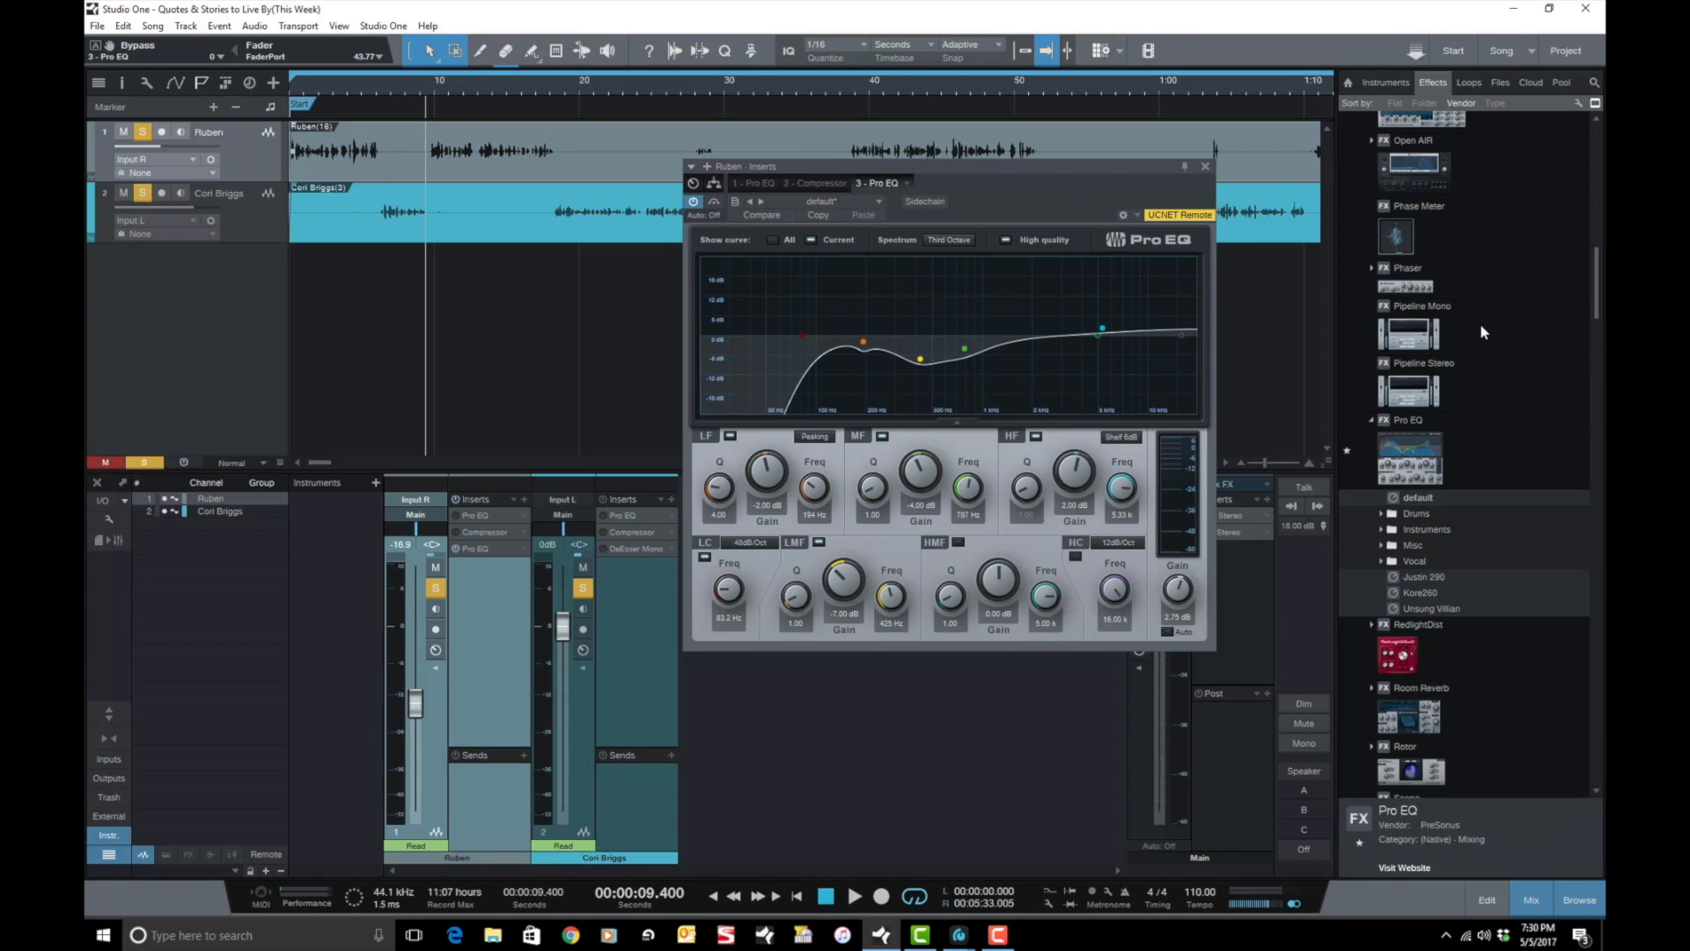
Add a Level Meter after the Pro EQ on the first voice track, and pin its window beside the arrangement.
scroll(1479, 330, up, 5)
scroll(1478, 330, up, 4)
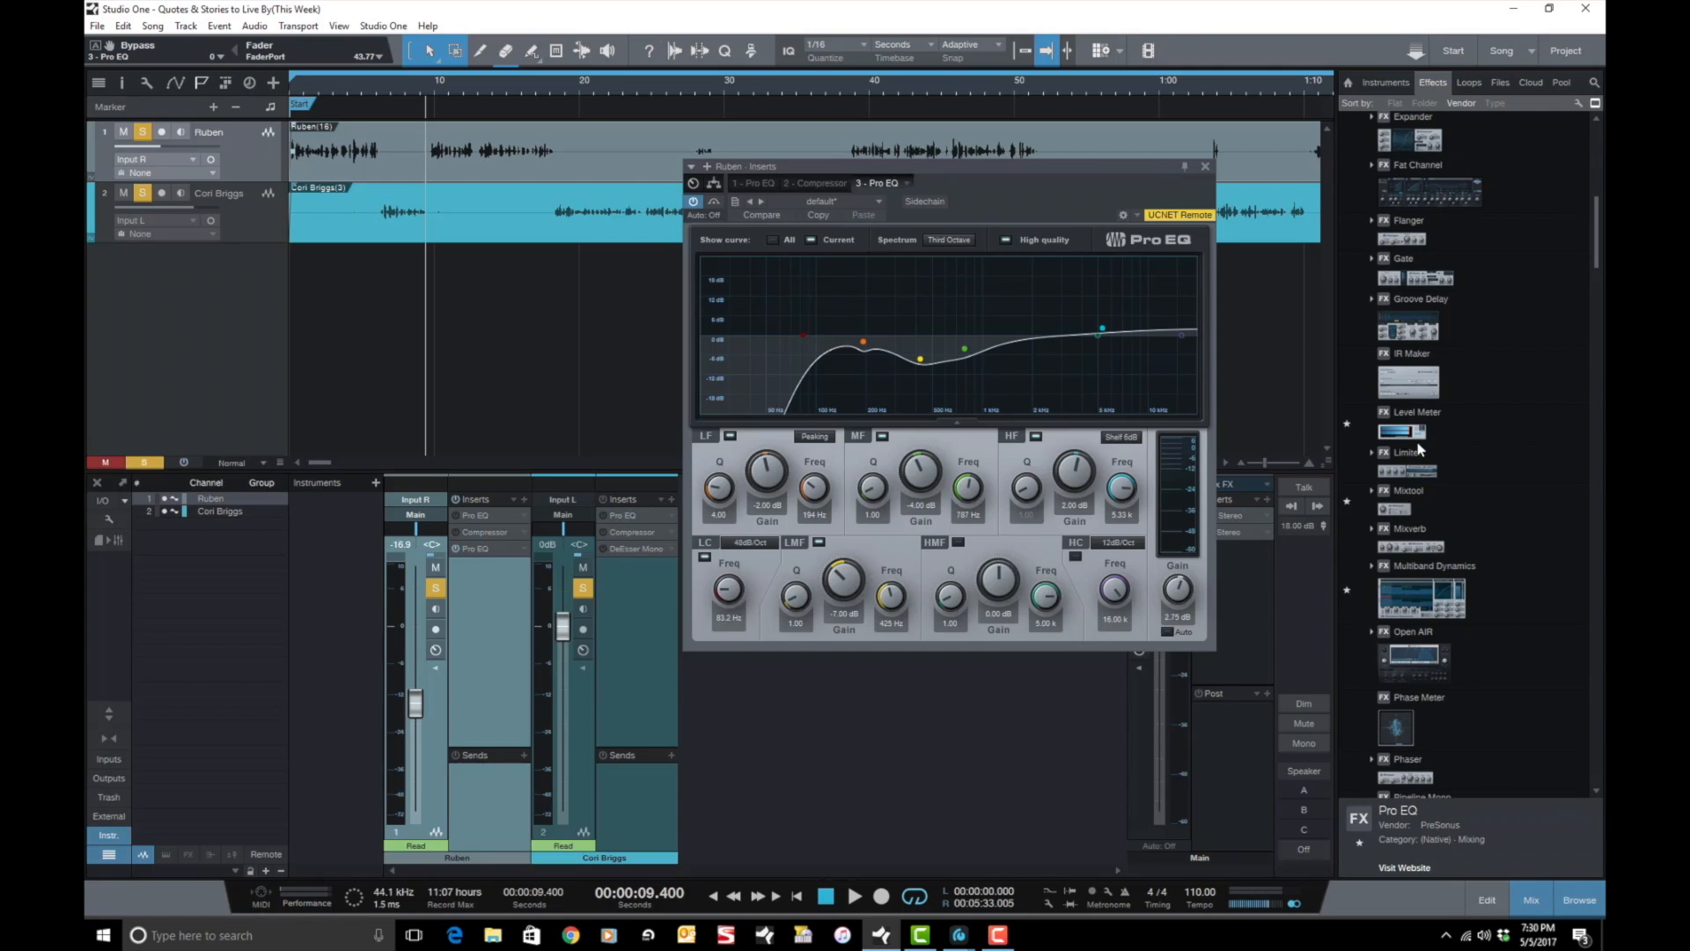
drag(1428, 428, 484, 630)
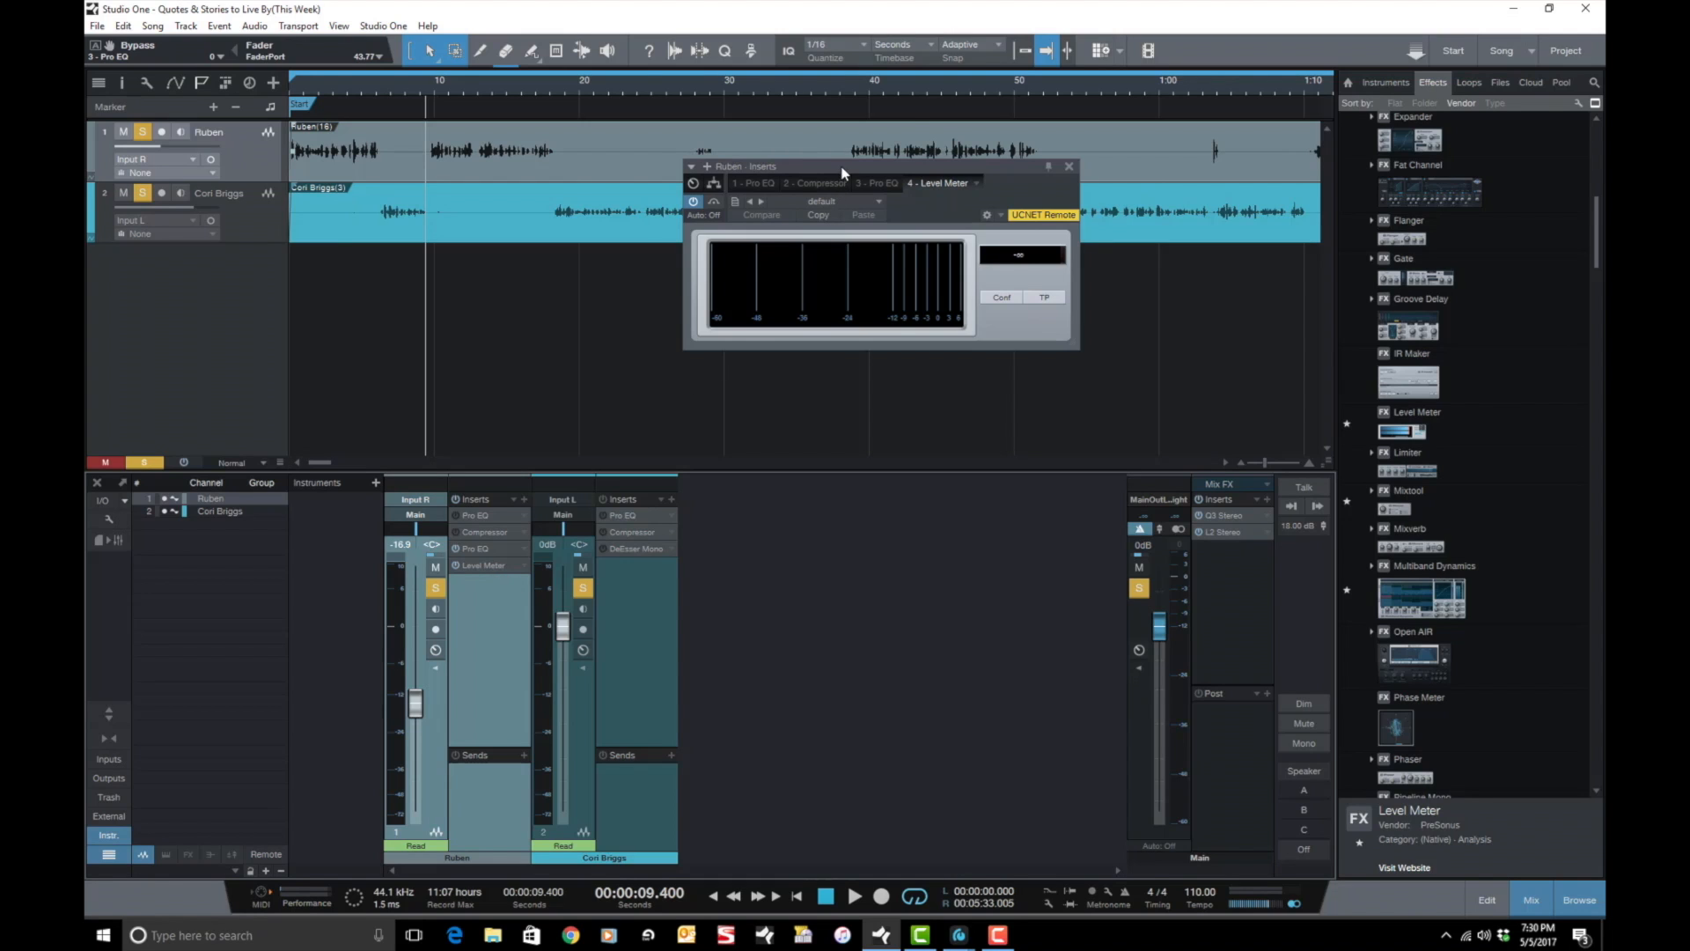
drag(842, 172, 979, 364)
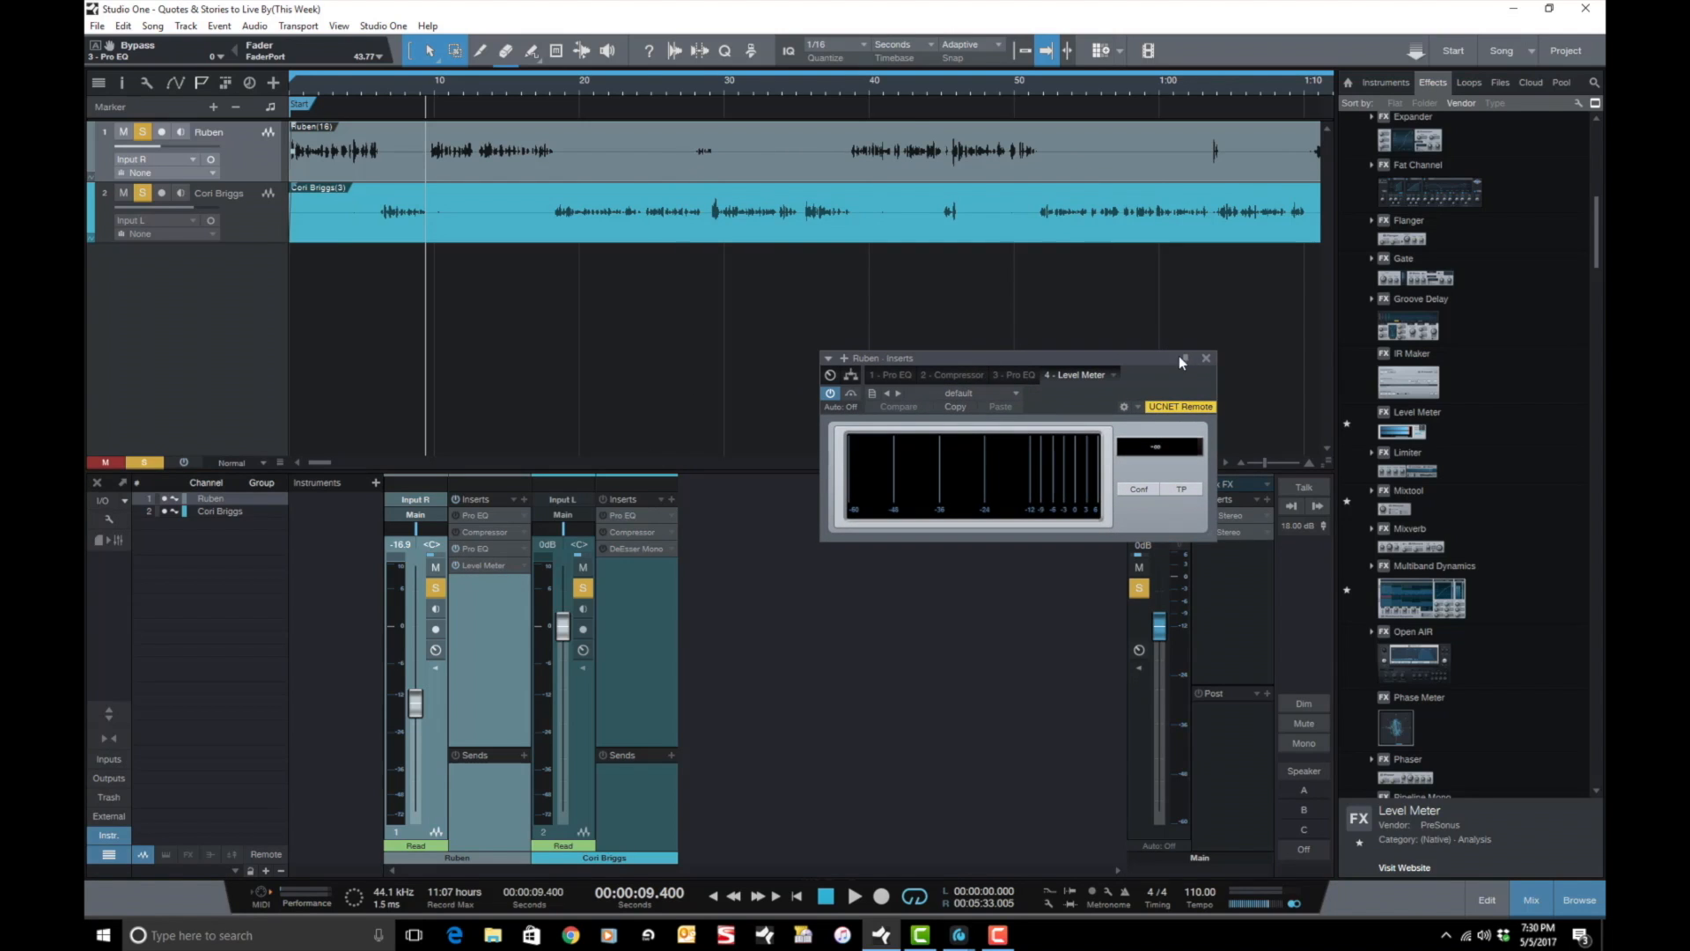
drag(1137, 358, 1324, 216)
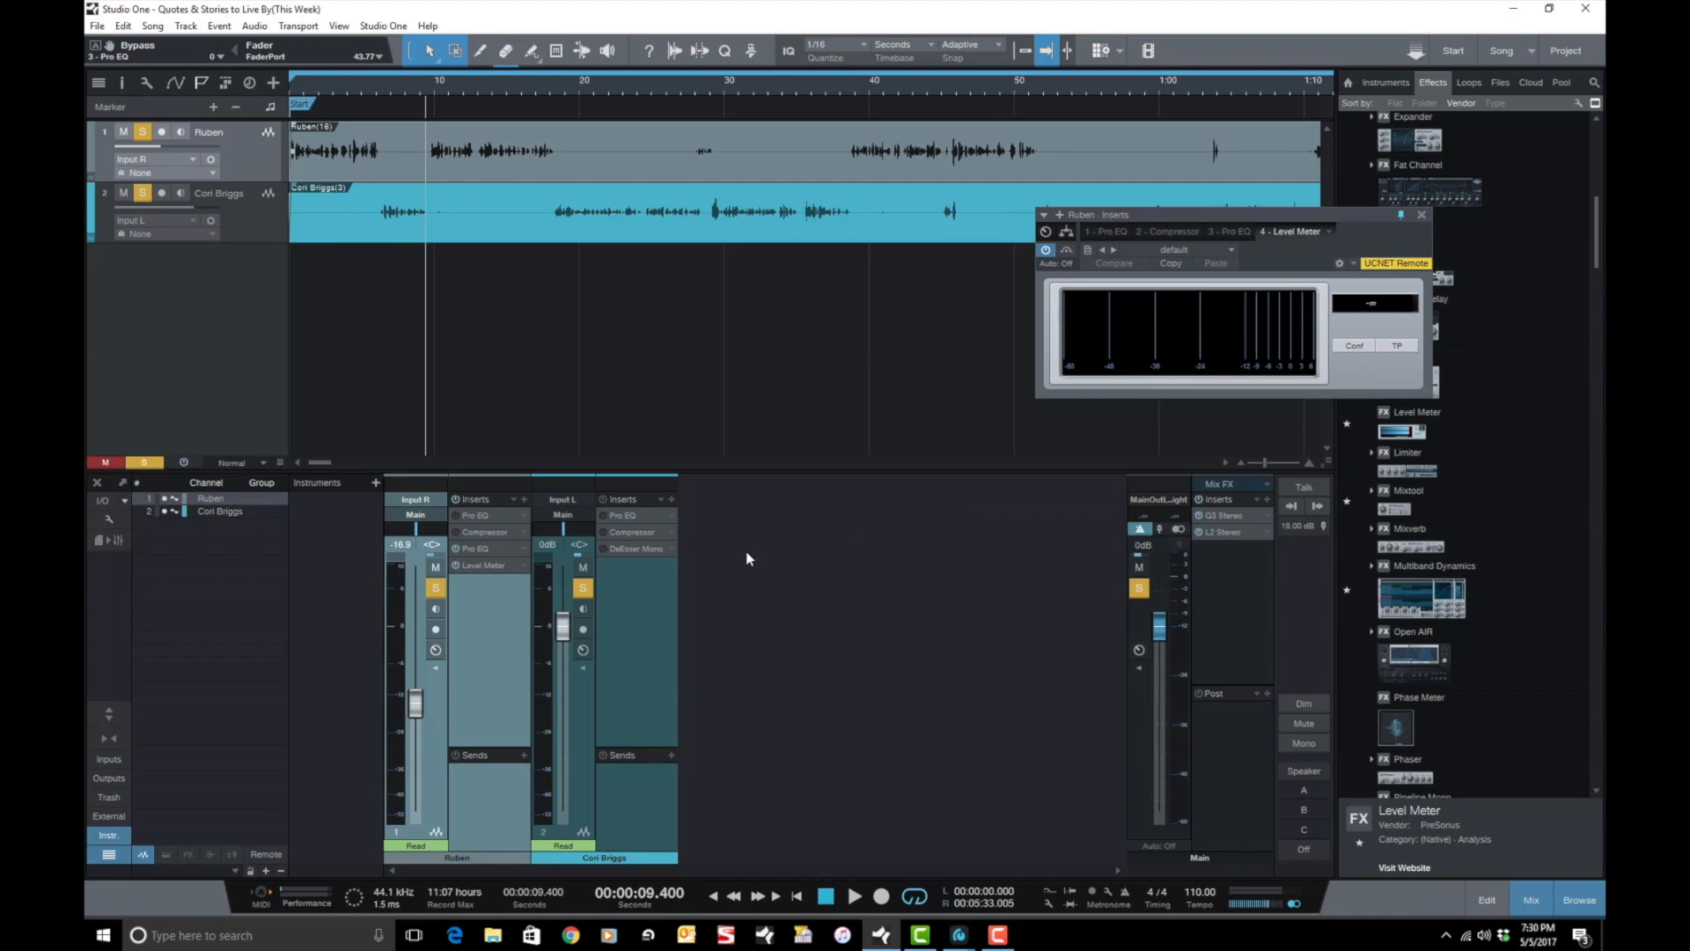
Place the first track's Pro EQ beside the Level Meter and compare playback levels with the EQ active and bypassed.
click(485, 554)
drag(996, 164, 595, 220)
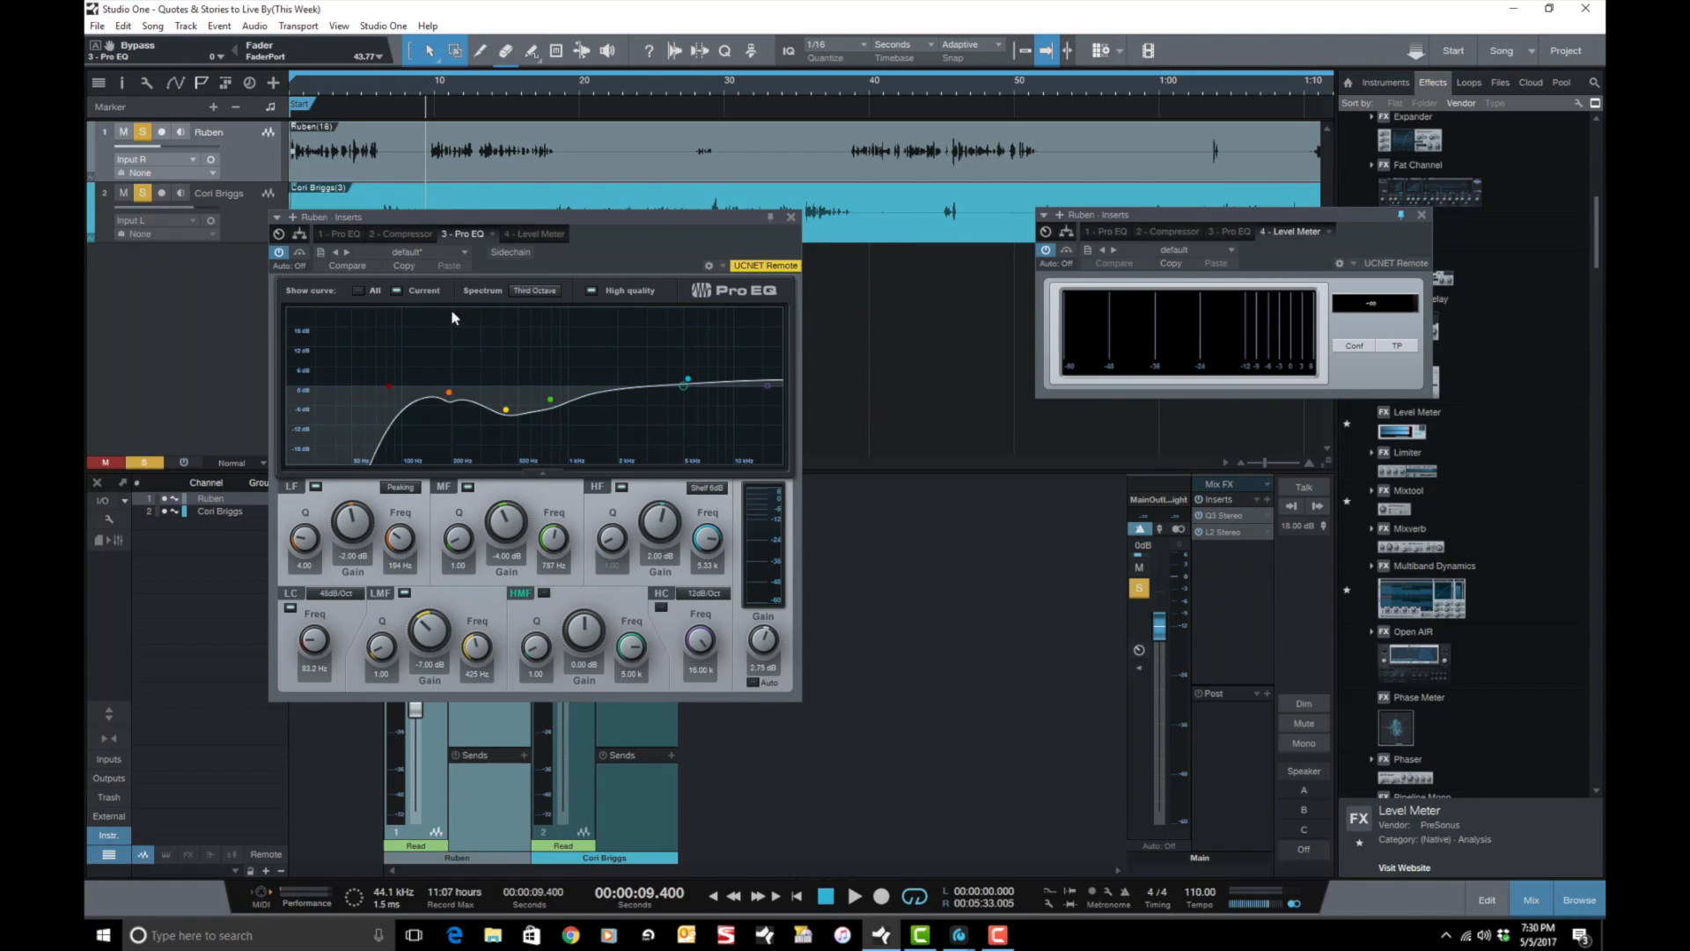
key(space)
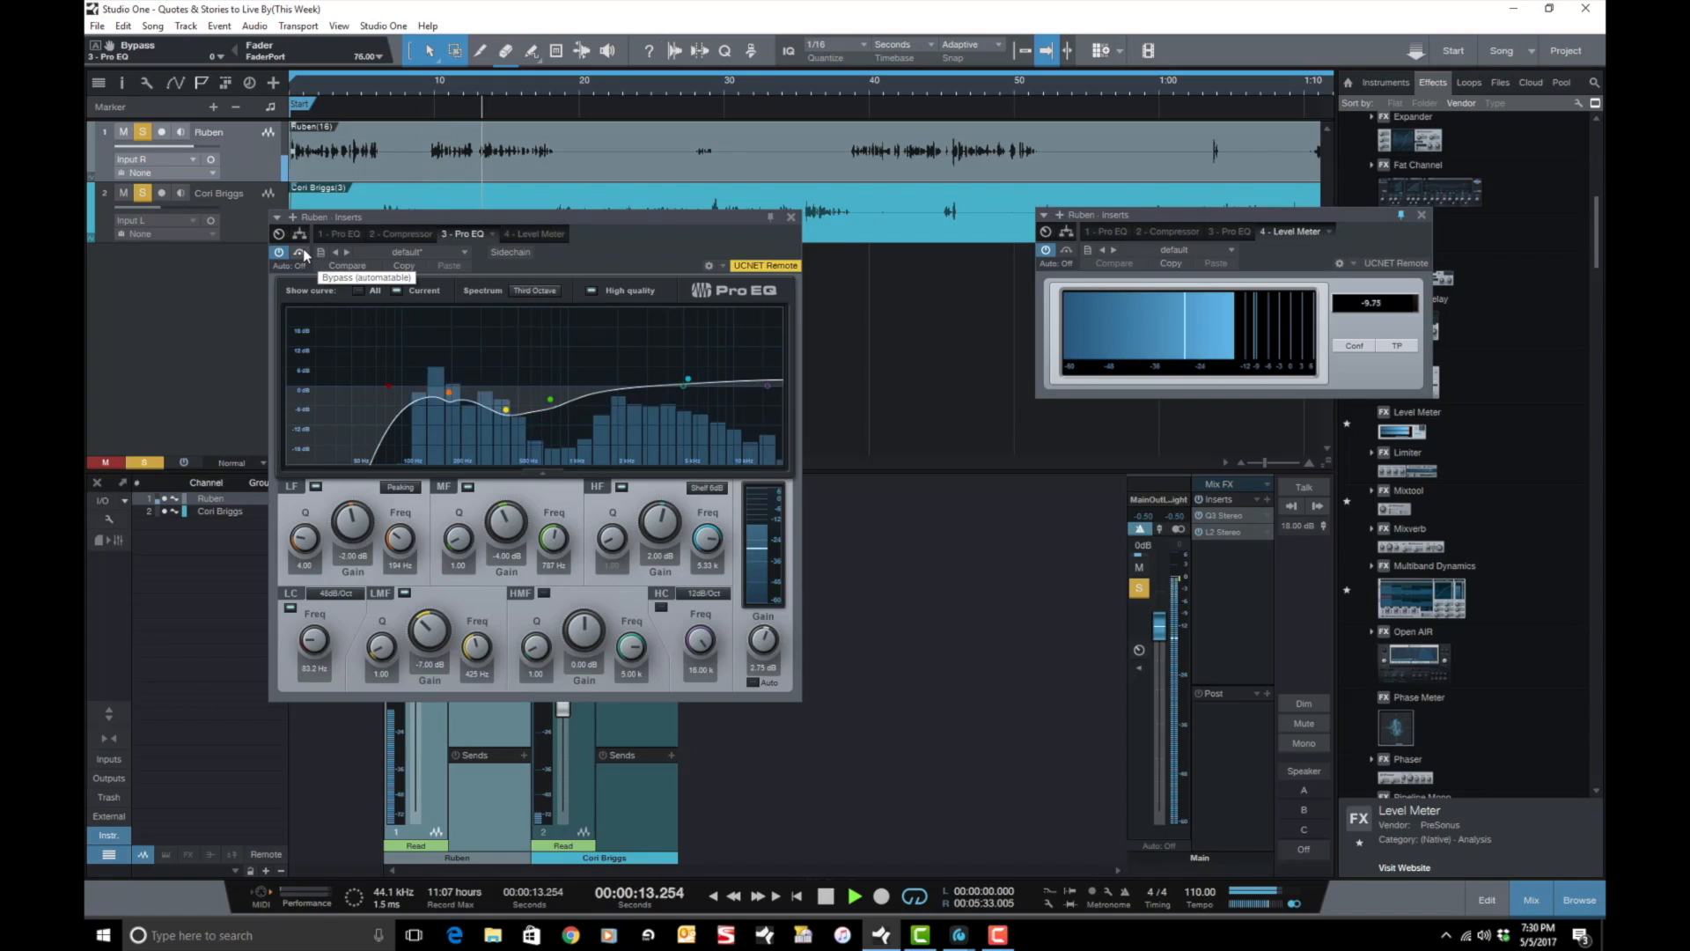
key(space)
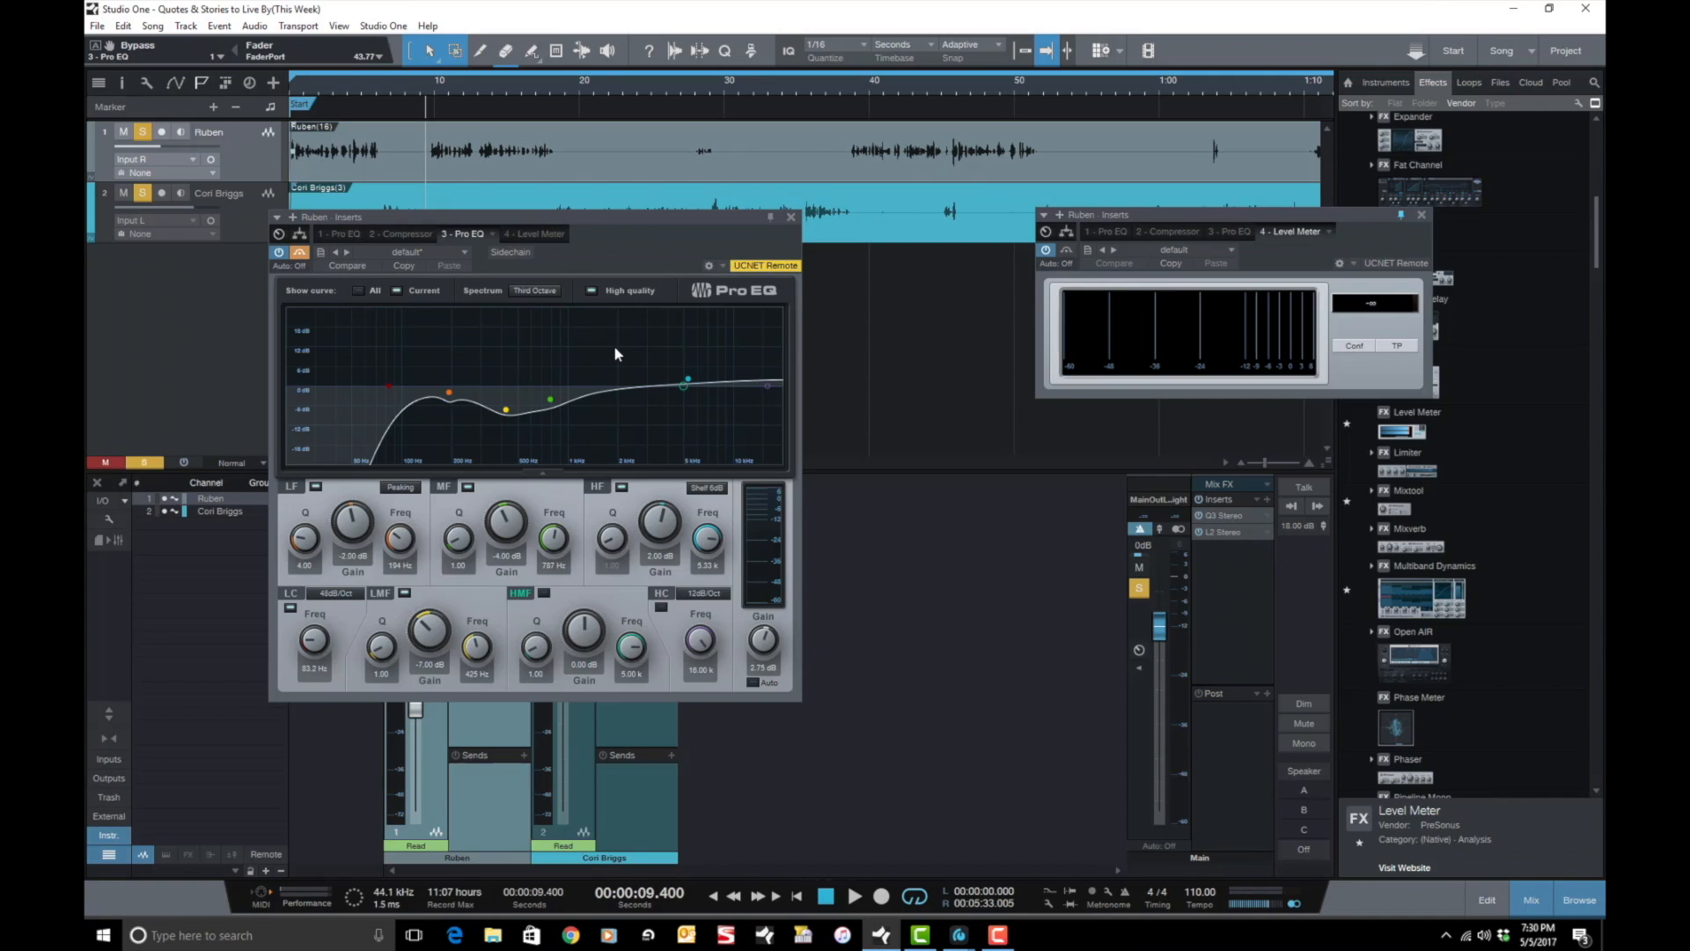
key(space)
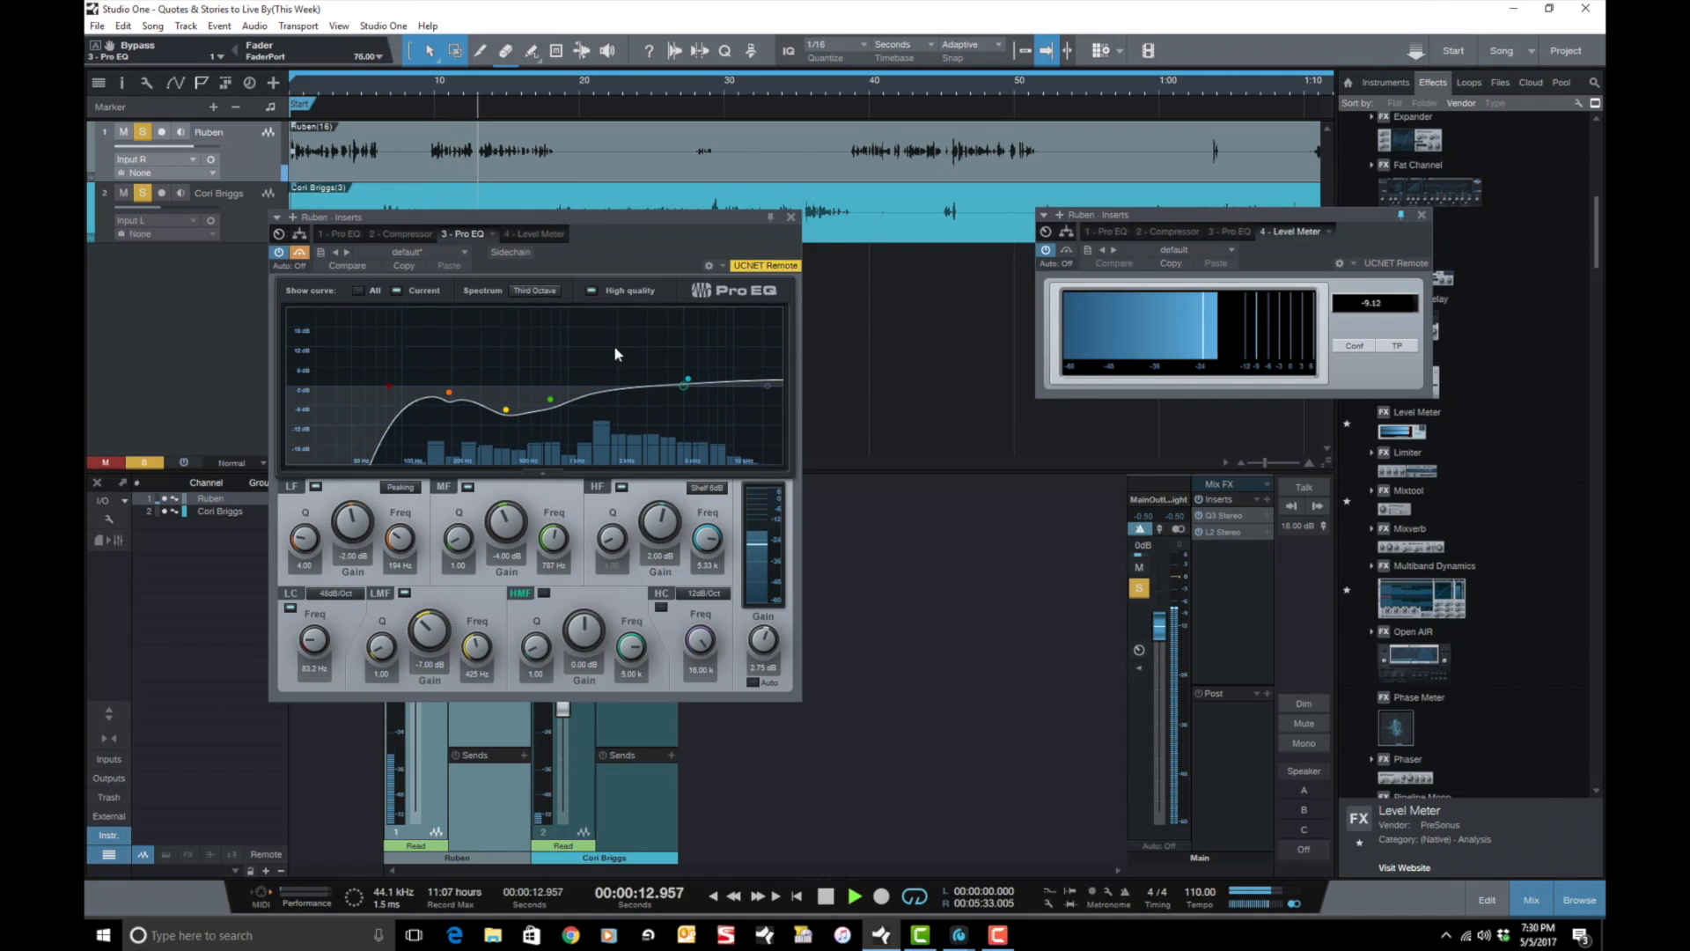
click(299, 252)
key(space)
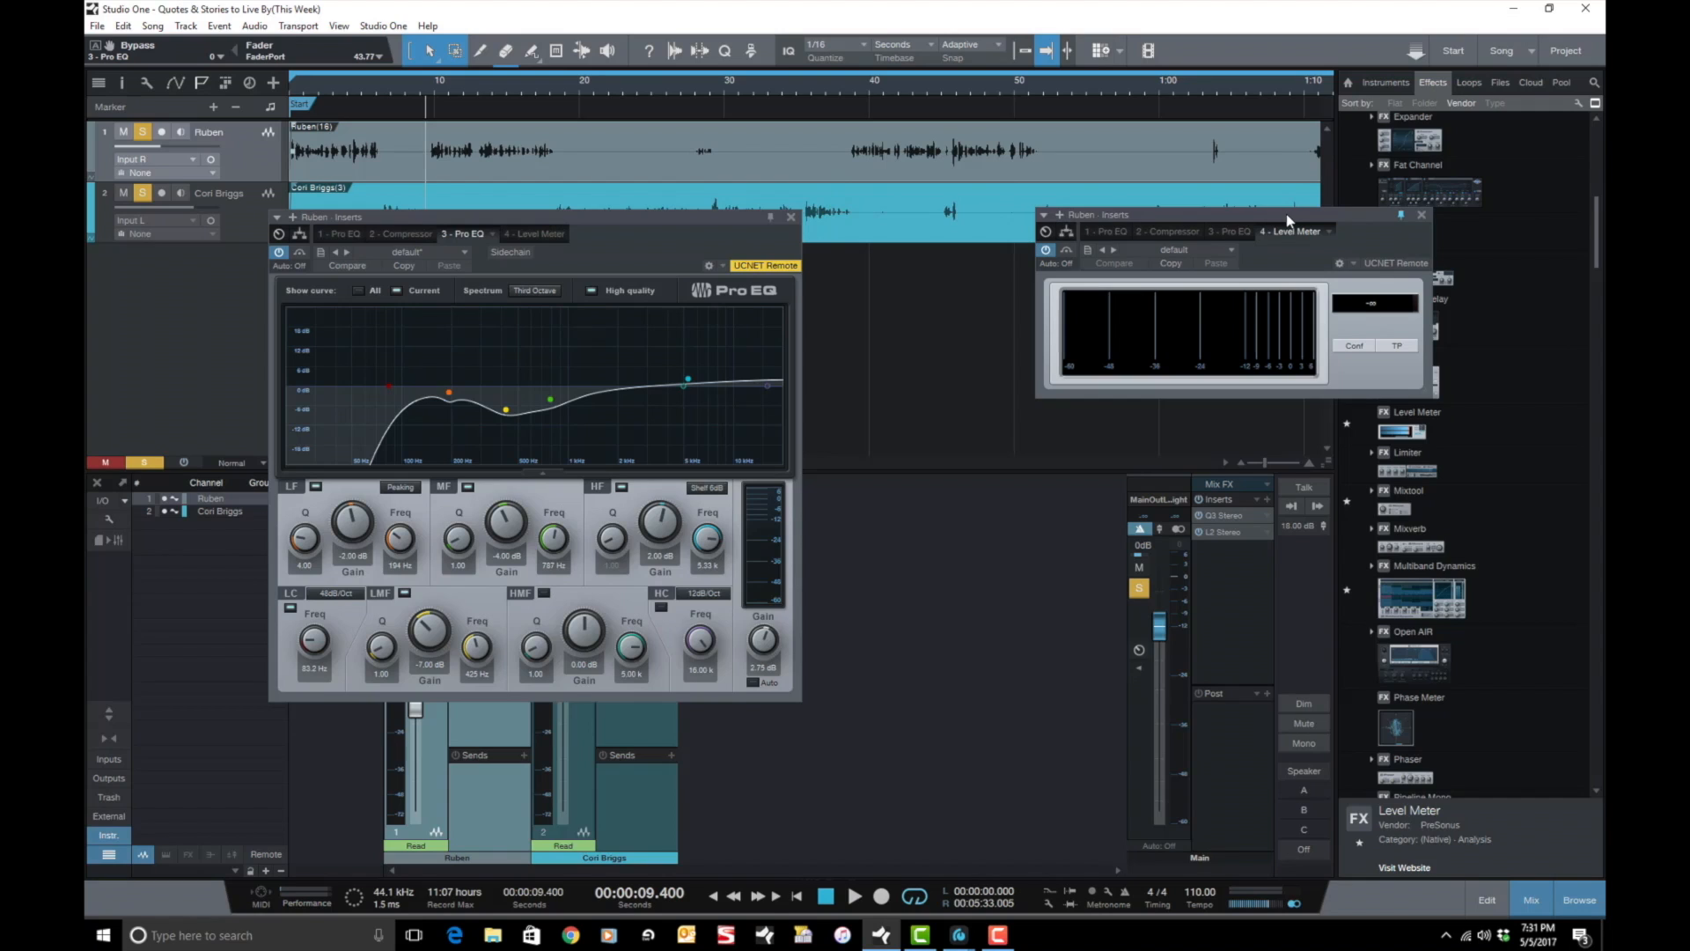
Unpin and close the Level Meter window and close the Pro EQ window.
drag(1273, 211, 1114, 241)
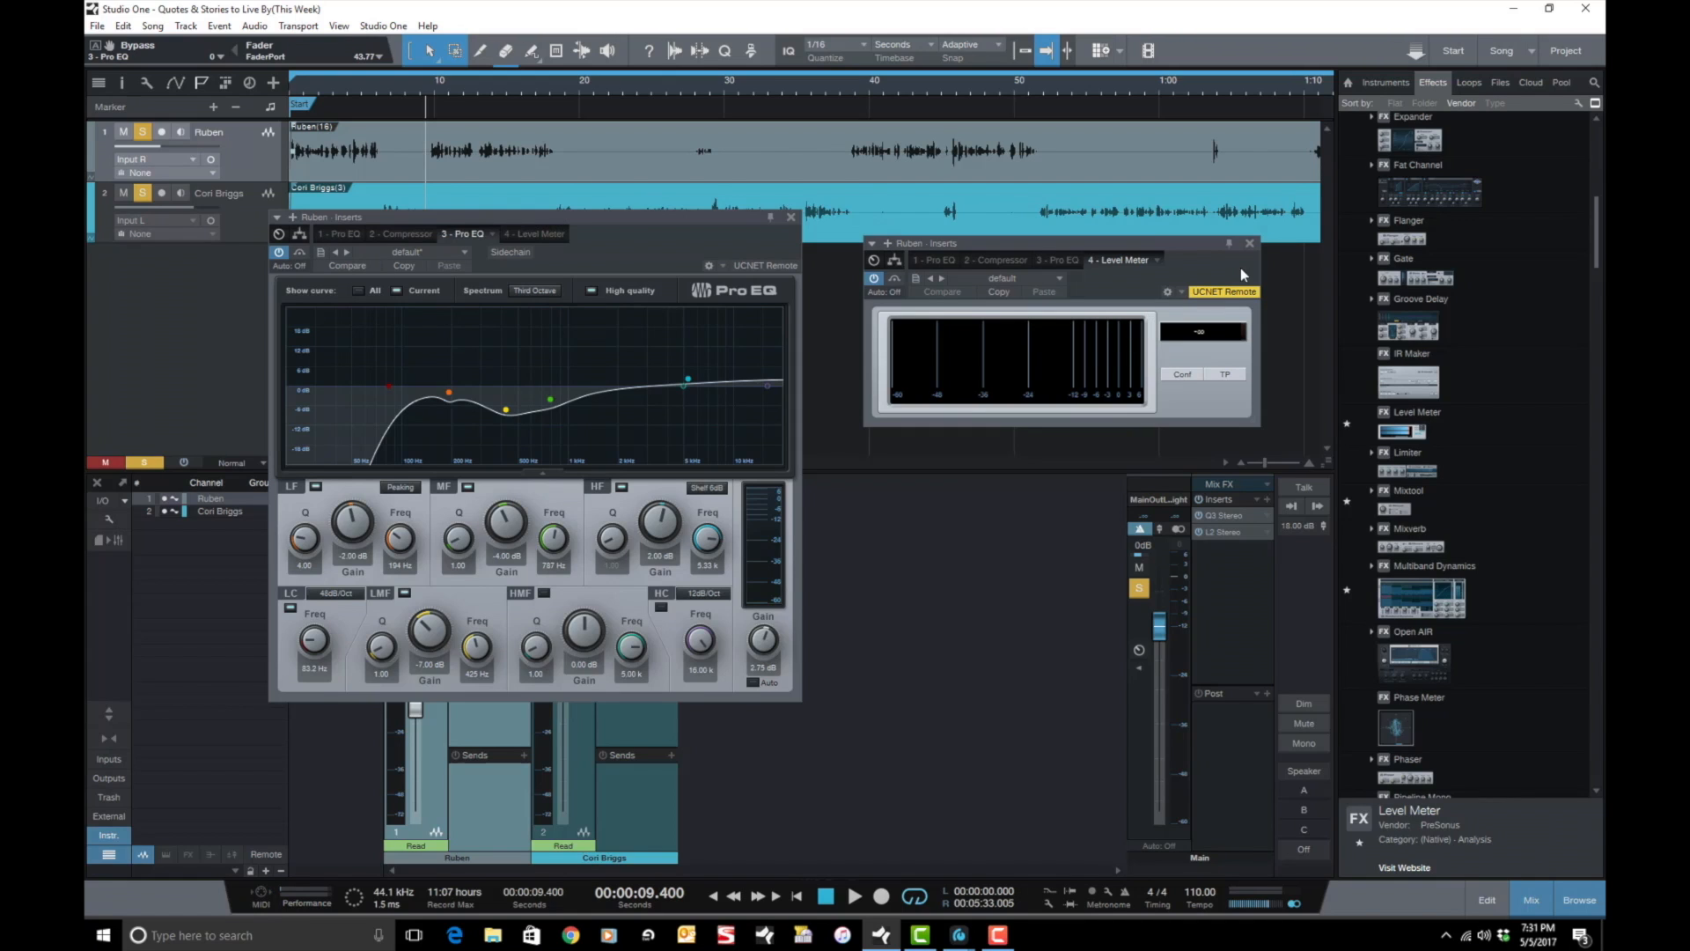
click(1250, 243)
click(790, 217)
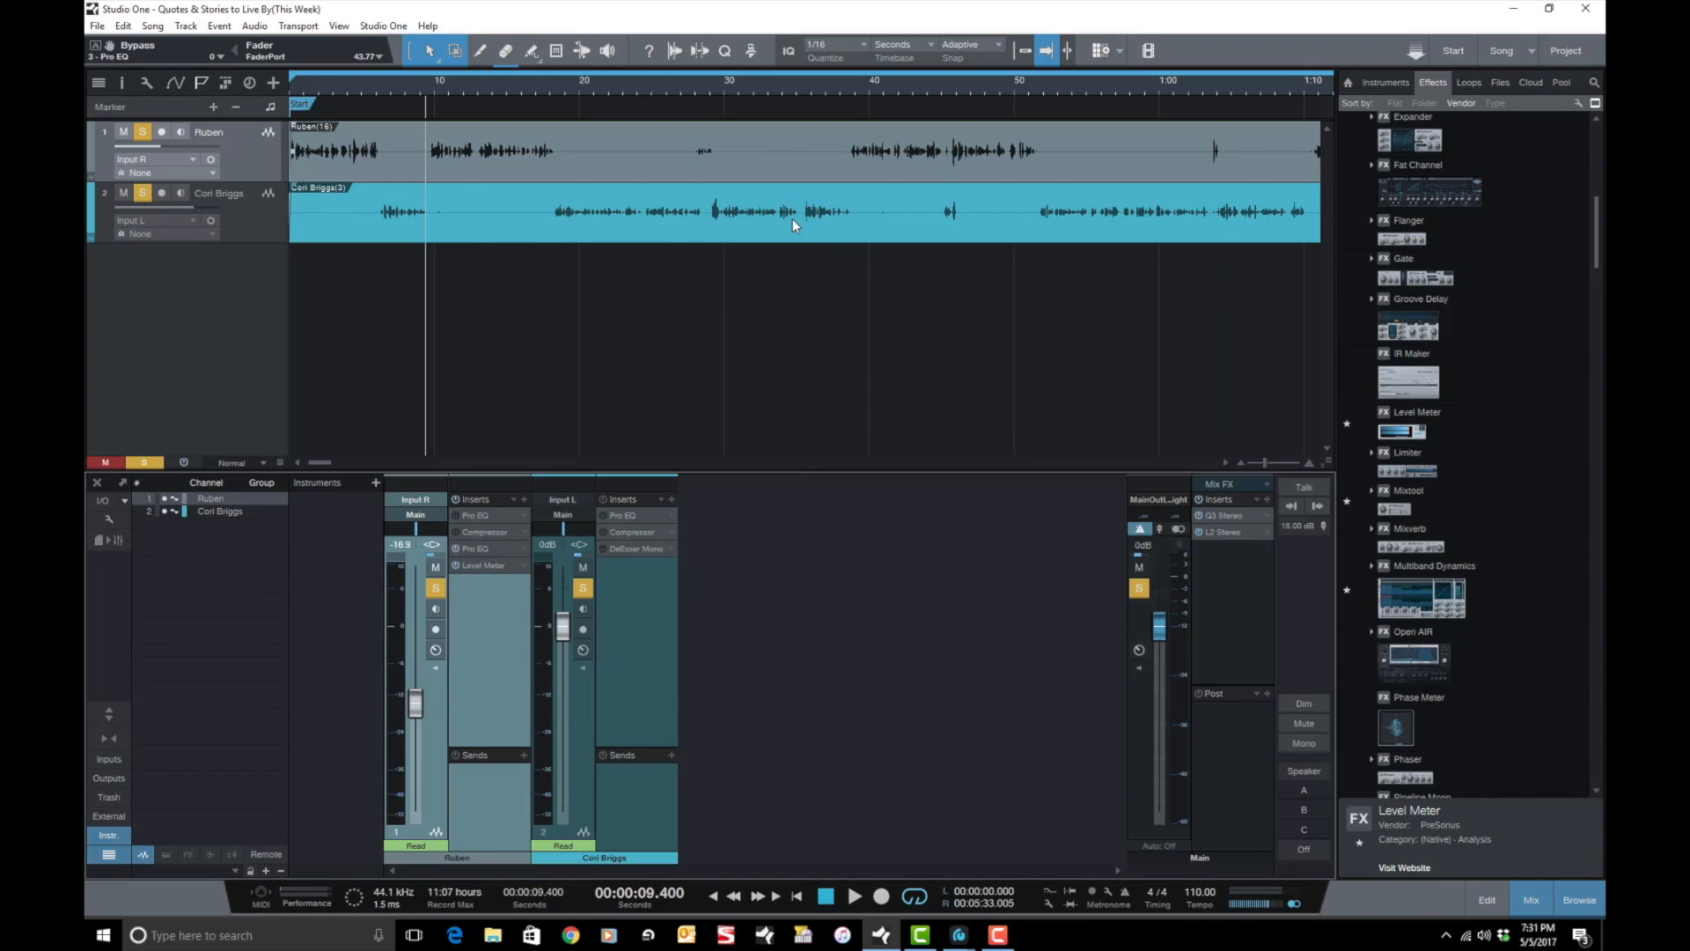
Reopen the first track's active Pro EQ and copy it with its settings to the end of the second voice track's inserts.
double_click(484, 547)
drag(617, 216, 1098, 86)
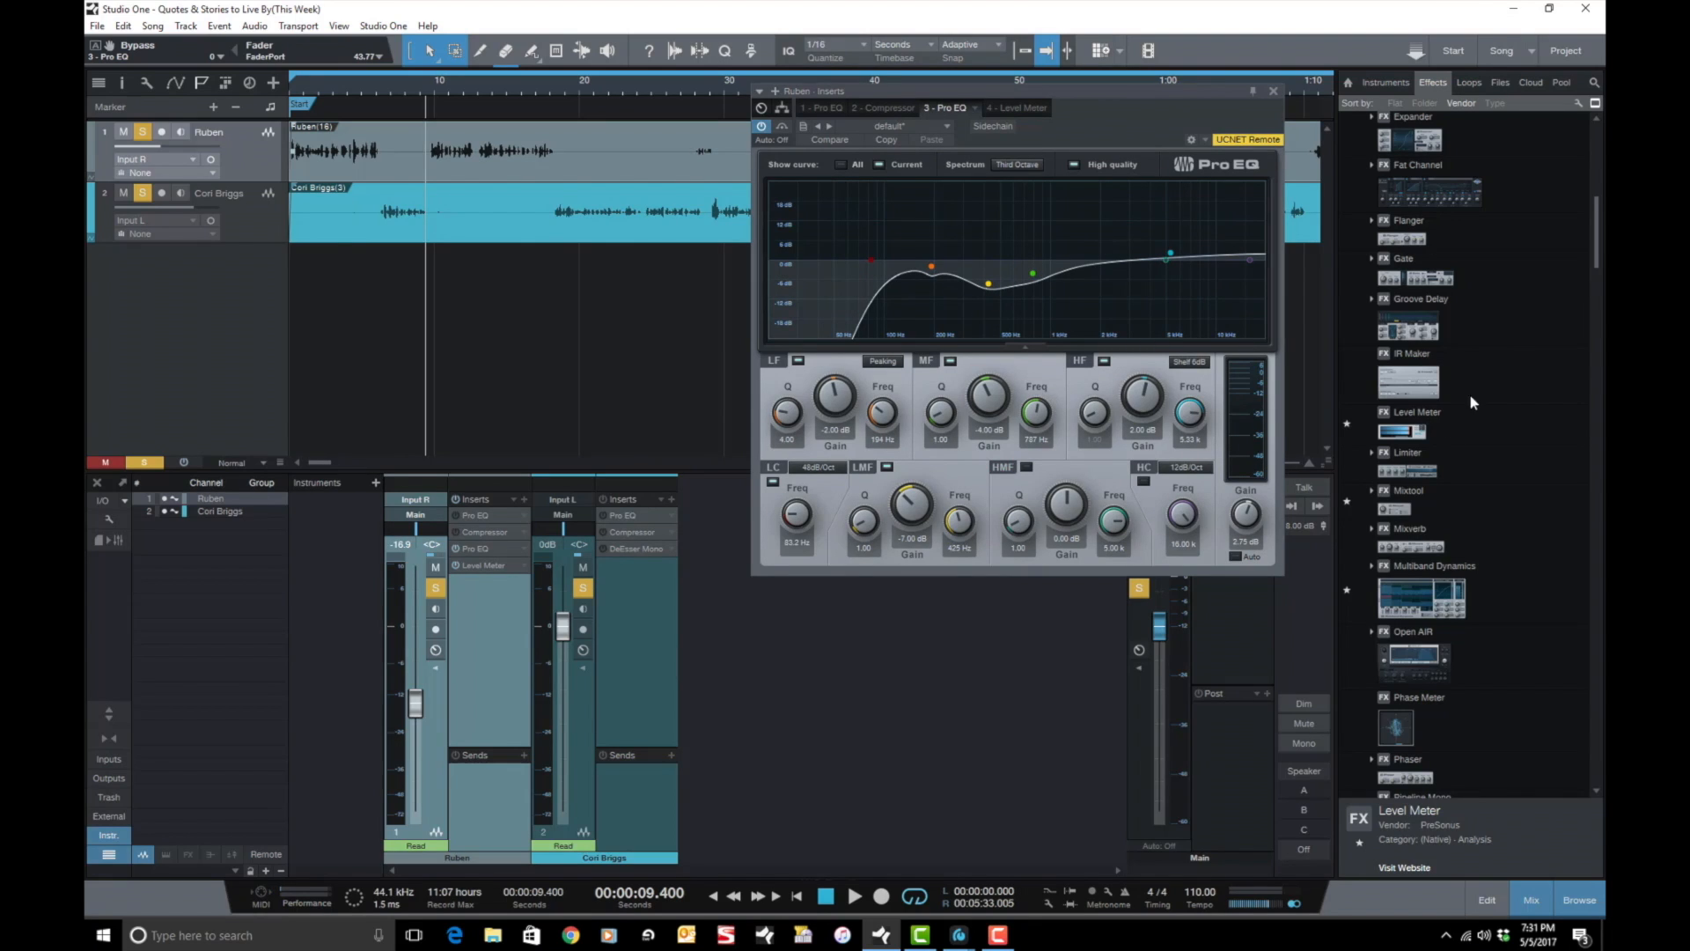
scroll(1488, 508, down, 3)
scroll(1487, 508, down, 5)
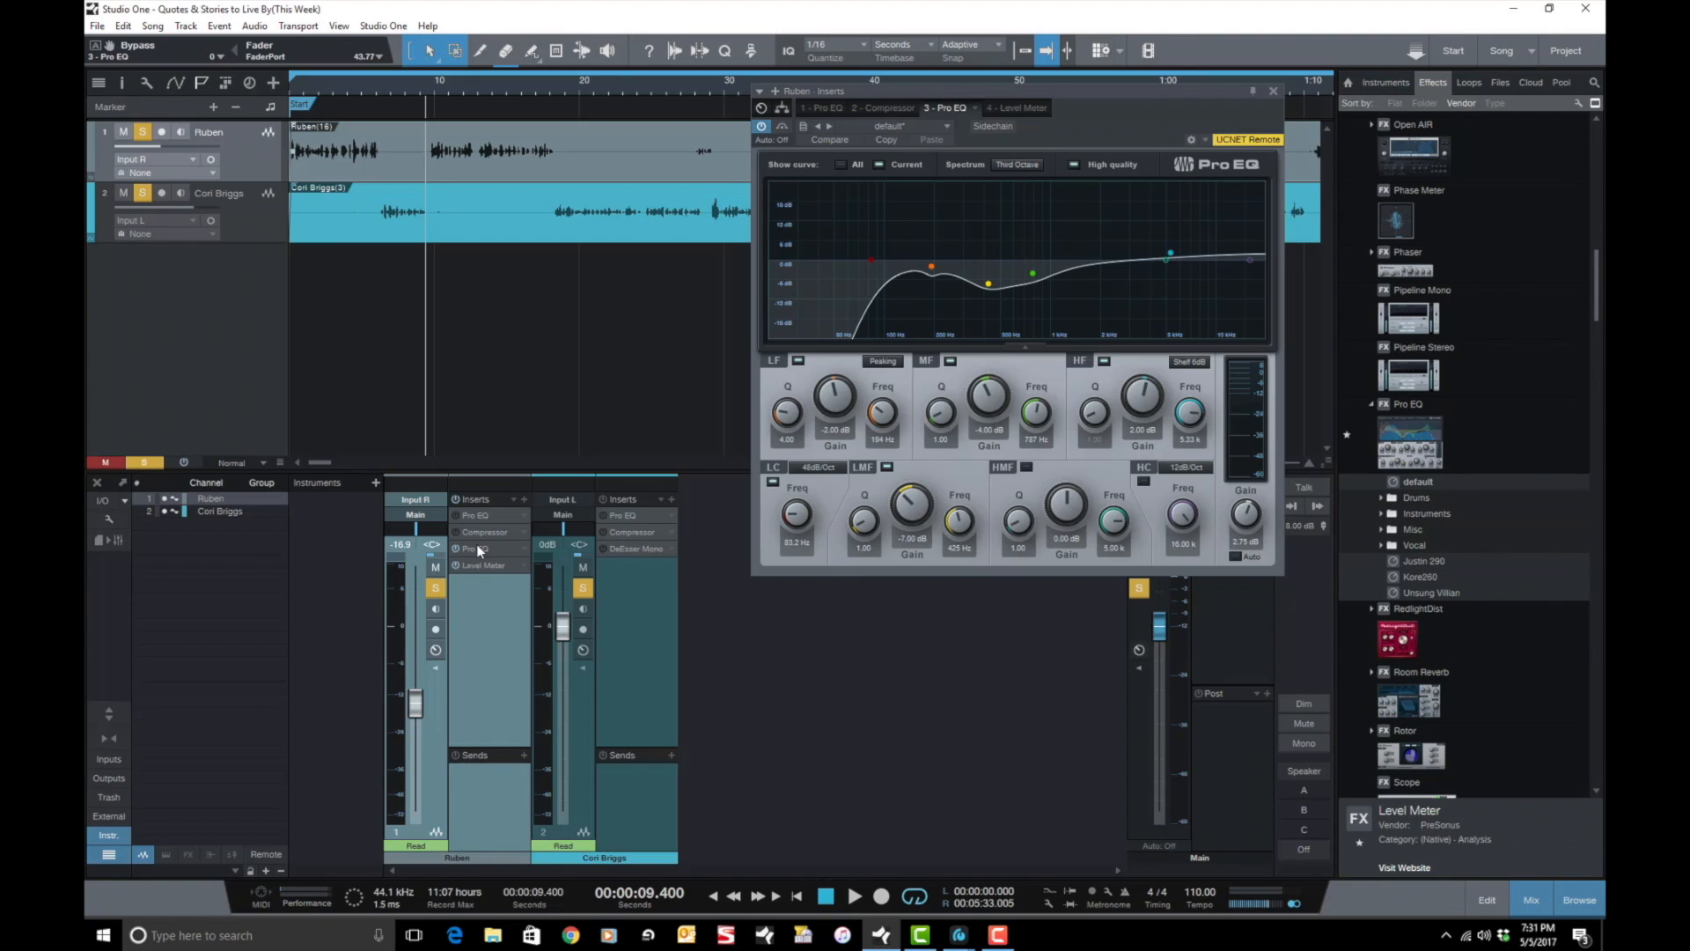
drag(477, 544, 632, 579)
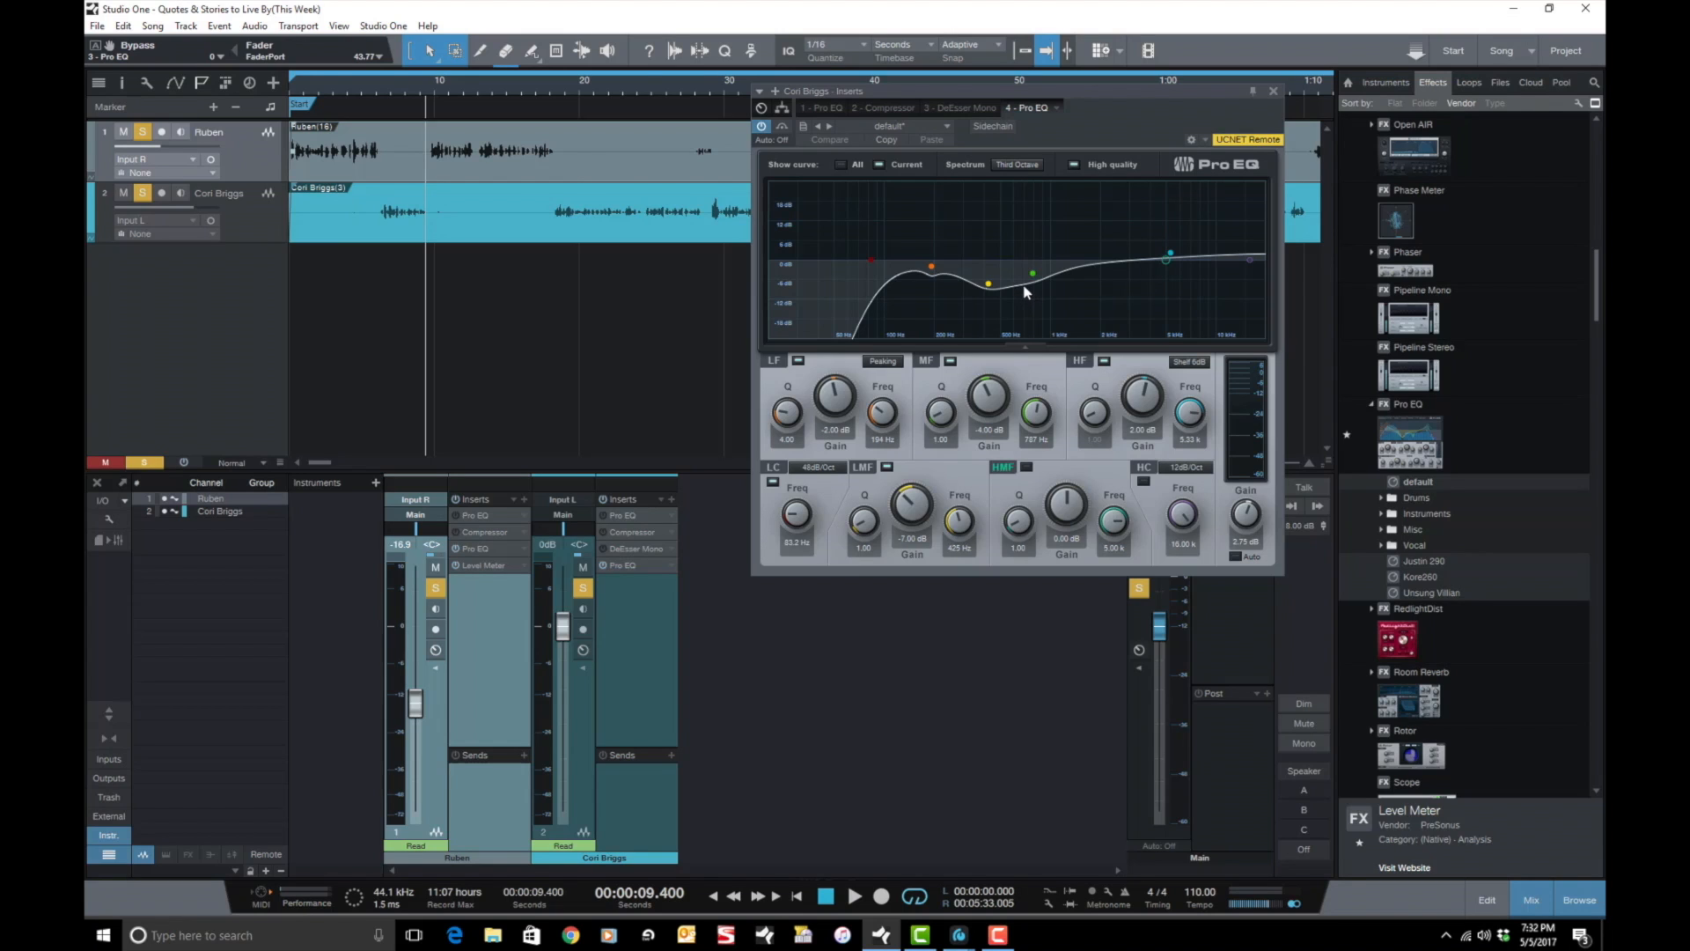
Reset the copied Pro EQ's LF band to its defaults of 0 dB gain, Q 0.71 and 110 Hz.
drag(1088, 100, 1145, 262)
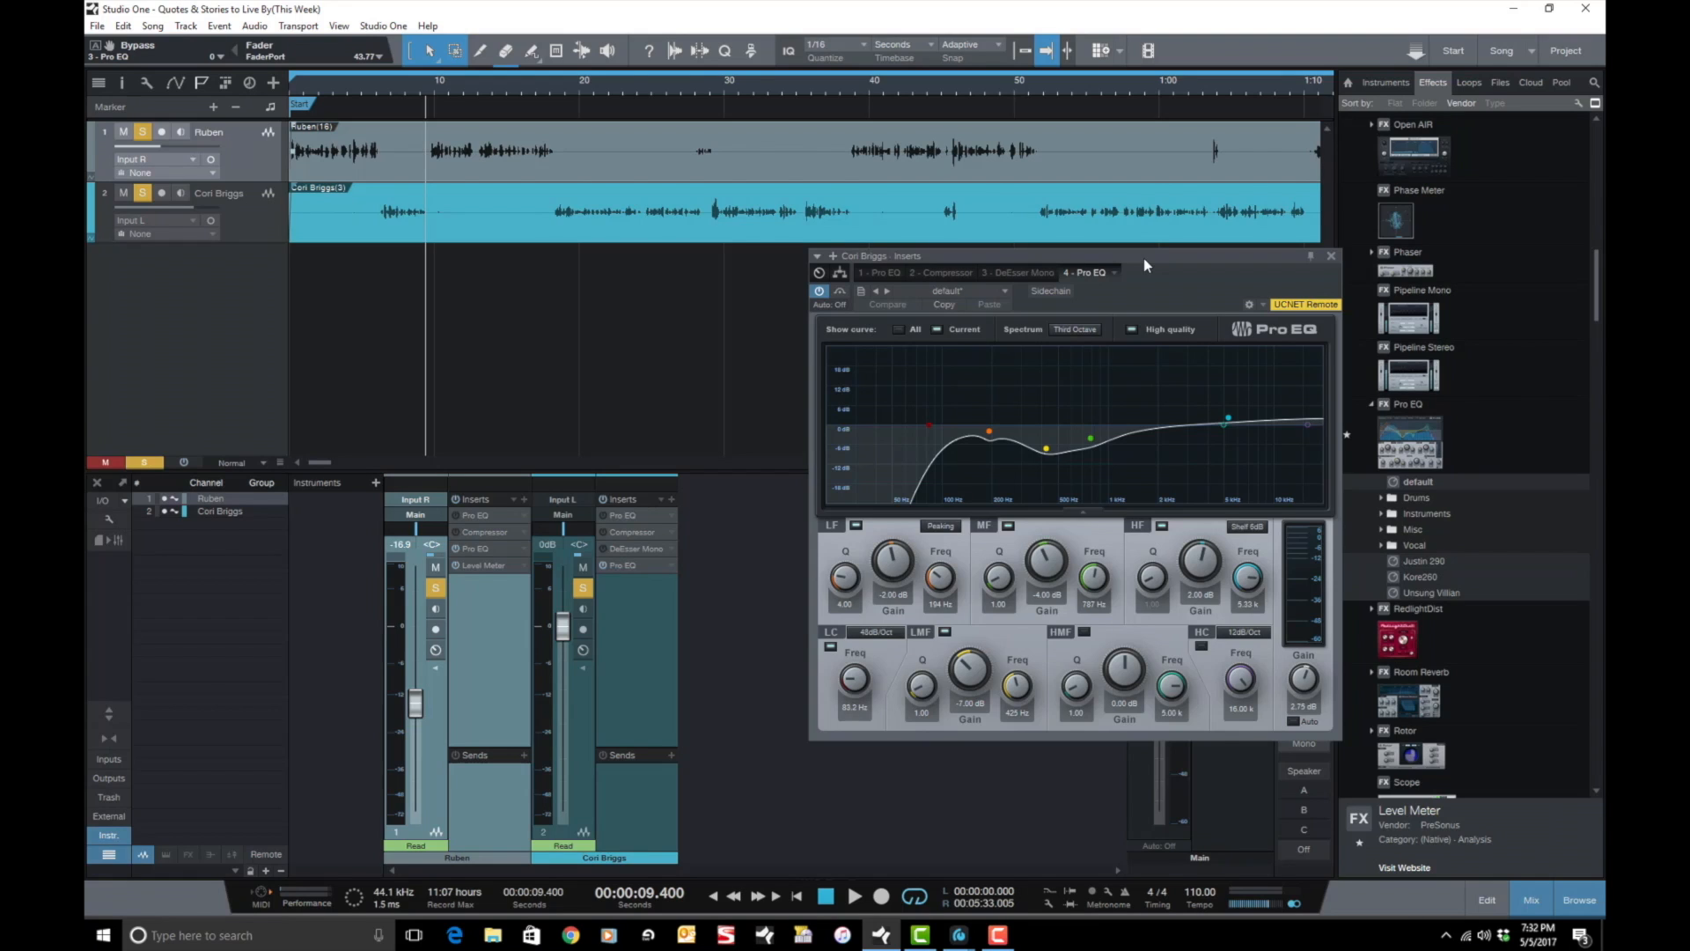
double_click(895, 567)
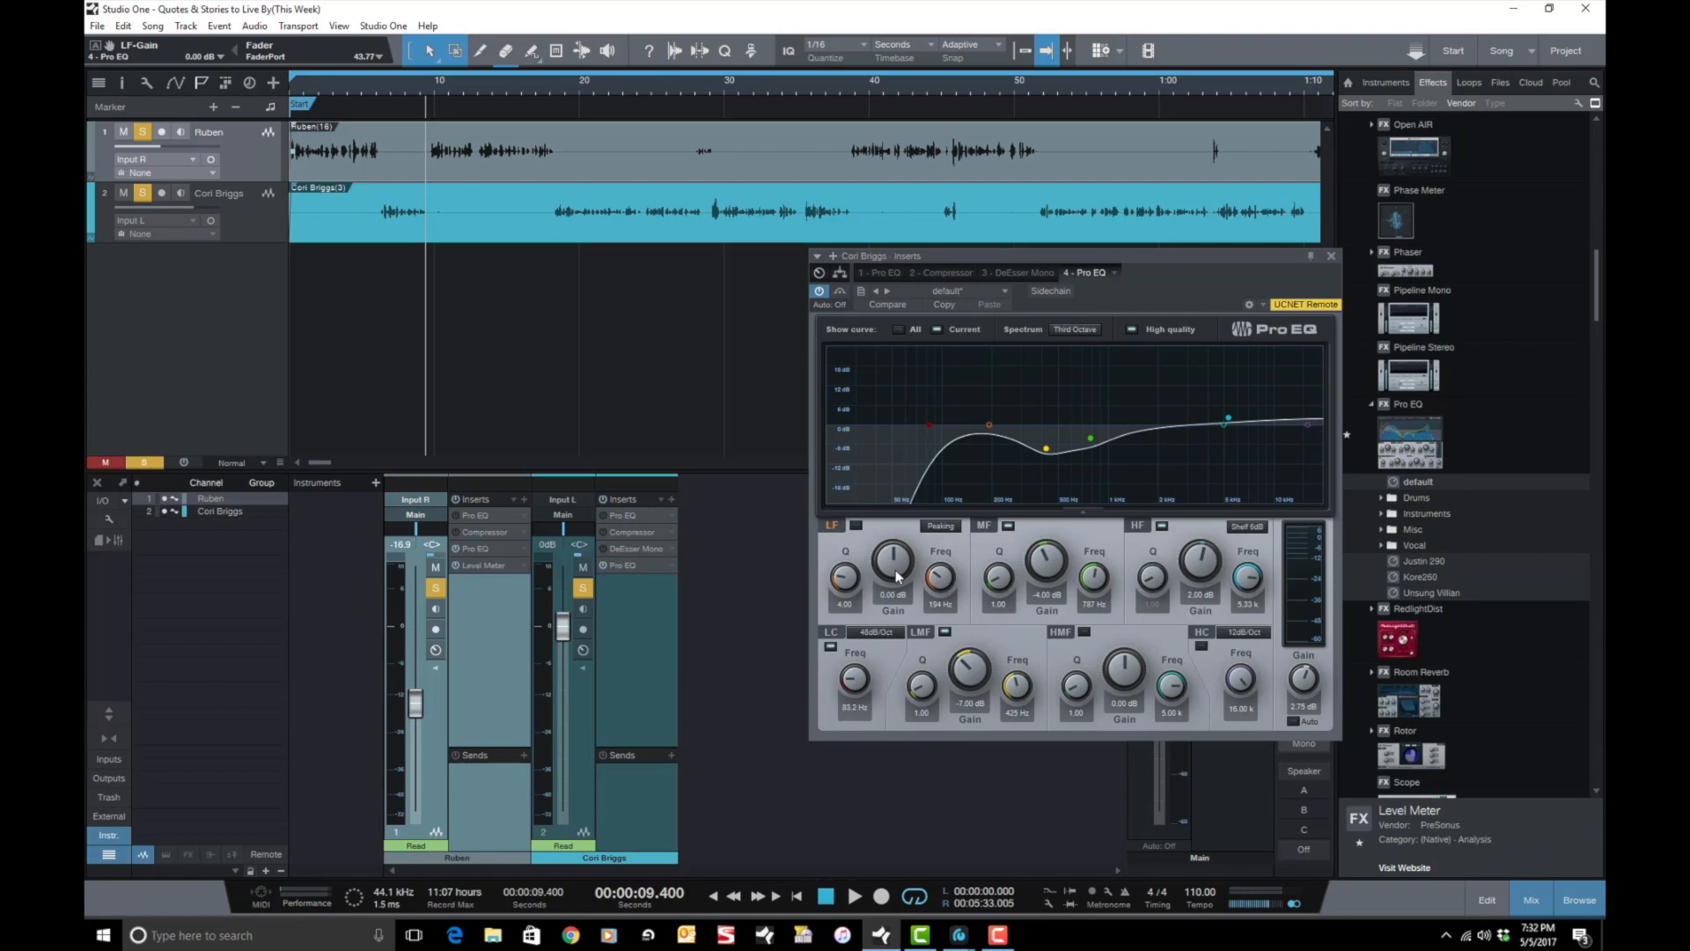
double_click(844, 583)
double_click(931, 581)
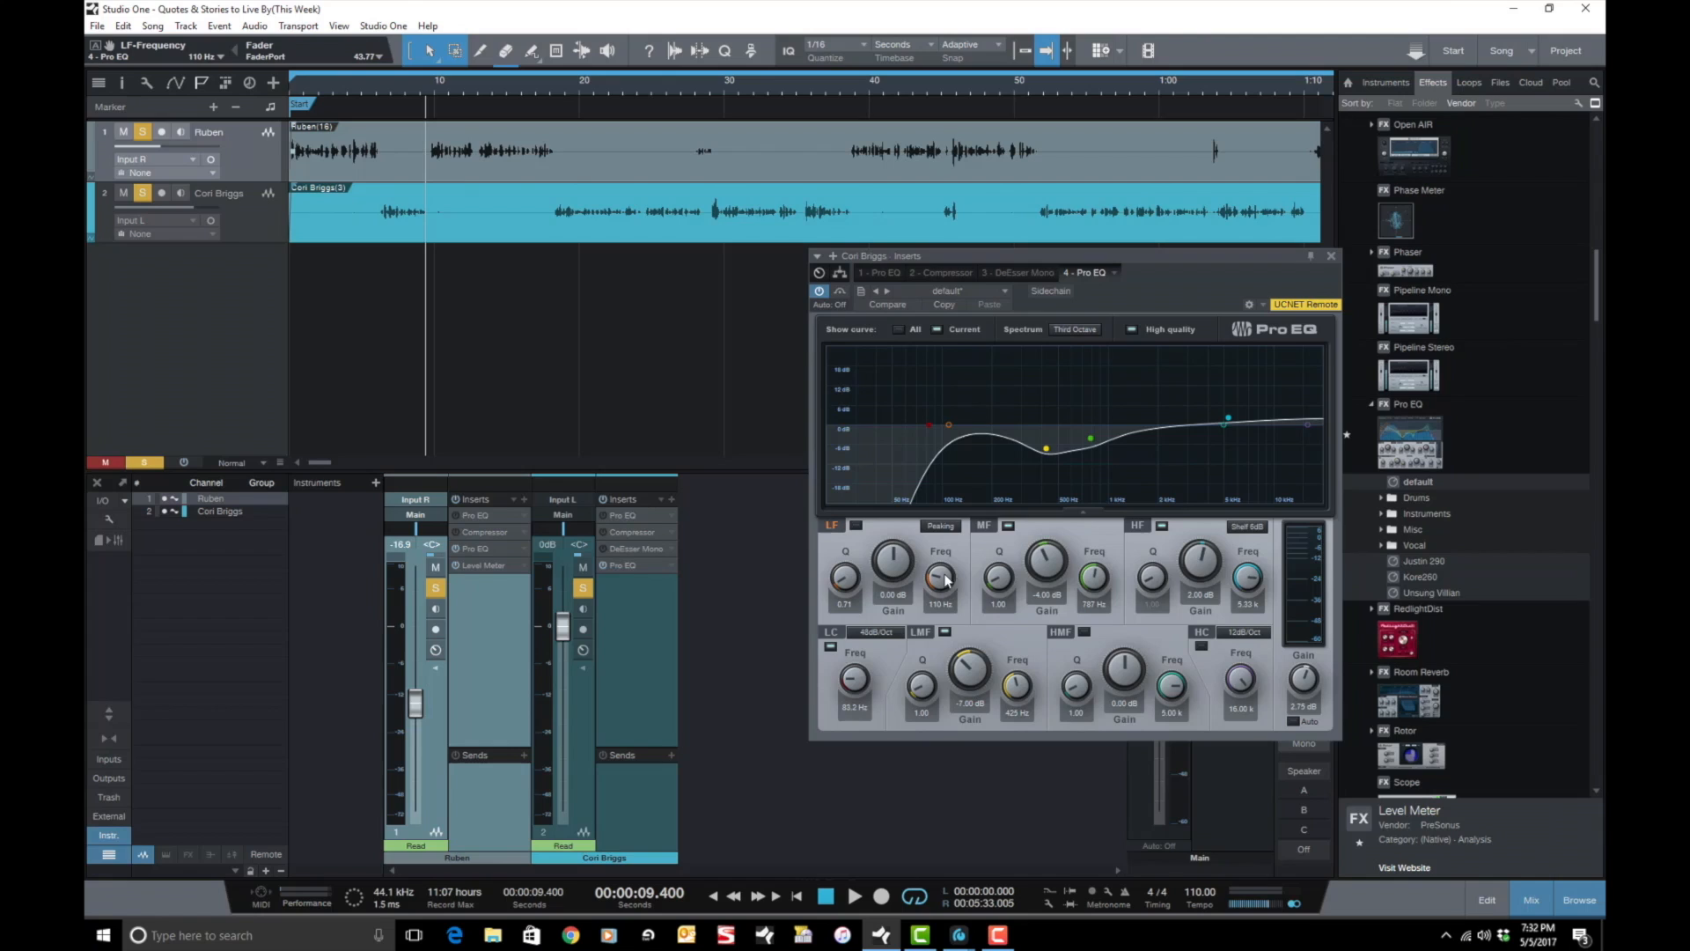
Reset the low cut to 75 Hz, the LMF band to 0 dB, Q 0.71 and 500 Hz, and the HMF Q to 0.71.
double_click(922, 685)
double_click(844, 678)
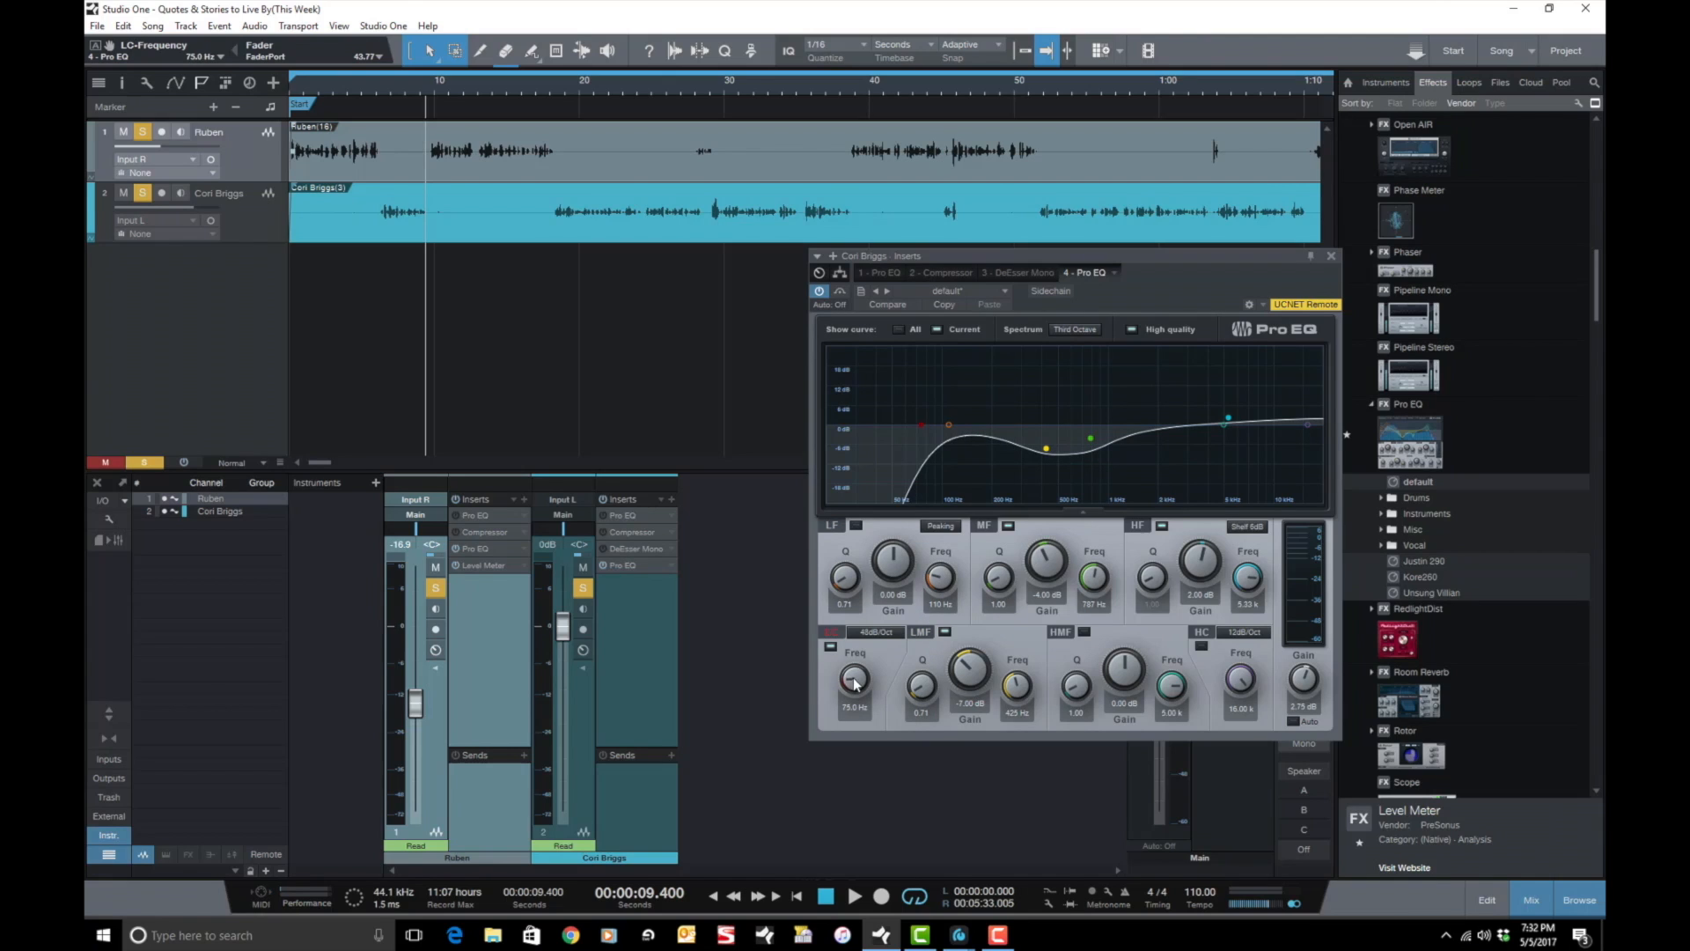
double_click(979, 679)
double_click(1017, 684)
double_click(1075, 685)
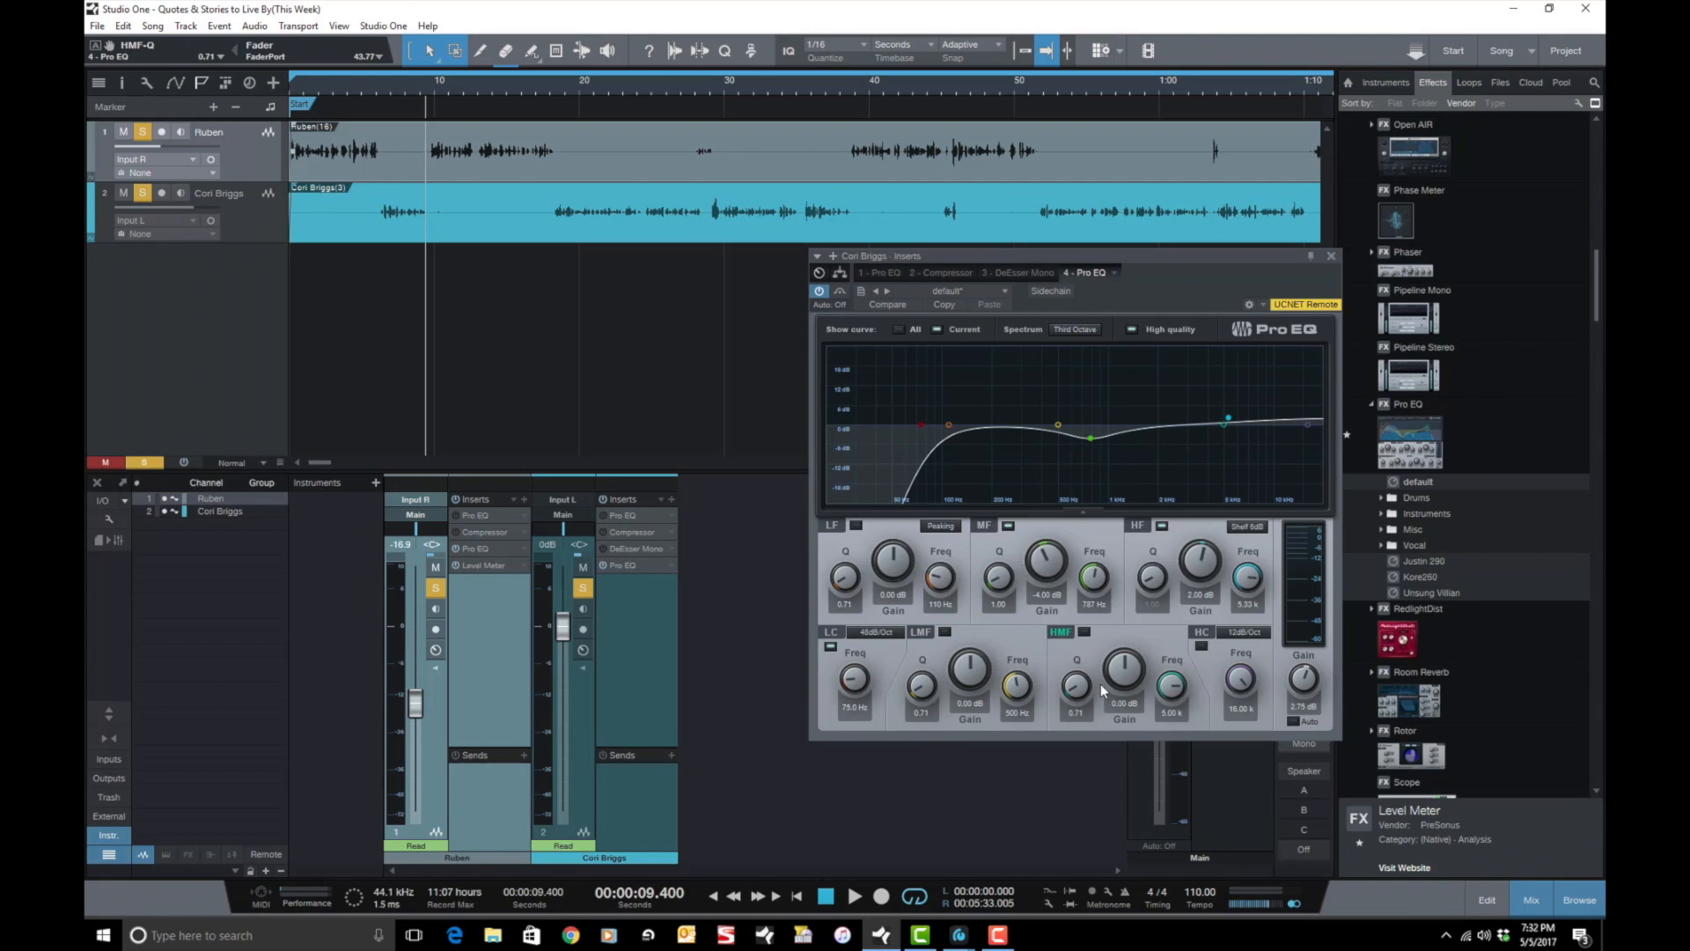
Reset the MF band to 0 dB, Q 0.71 and 2 kHz, the HF band to 0 dB and 11 kHz, and the high cut to 16 kHz.
double_click(1094, 581)
double_click(1046, 561)
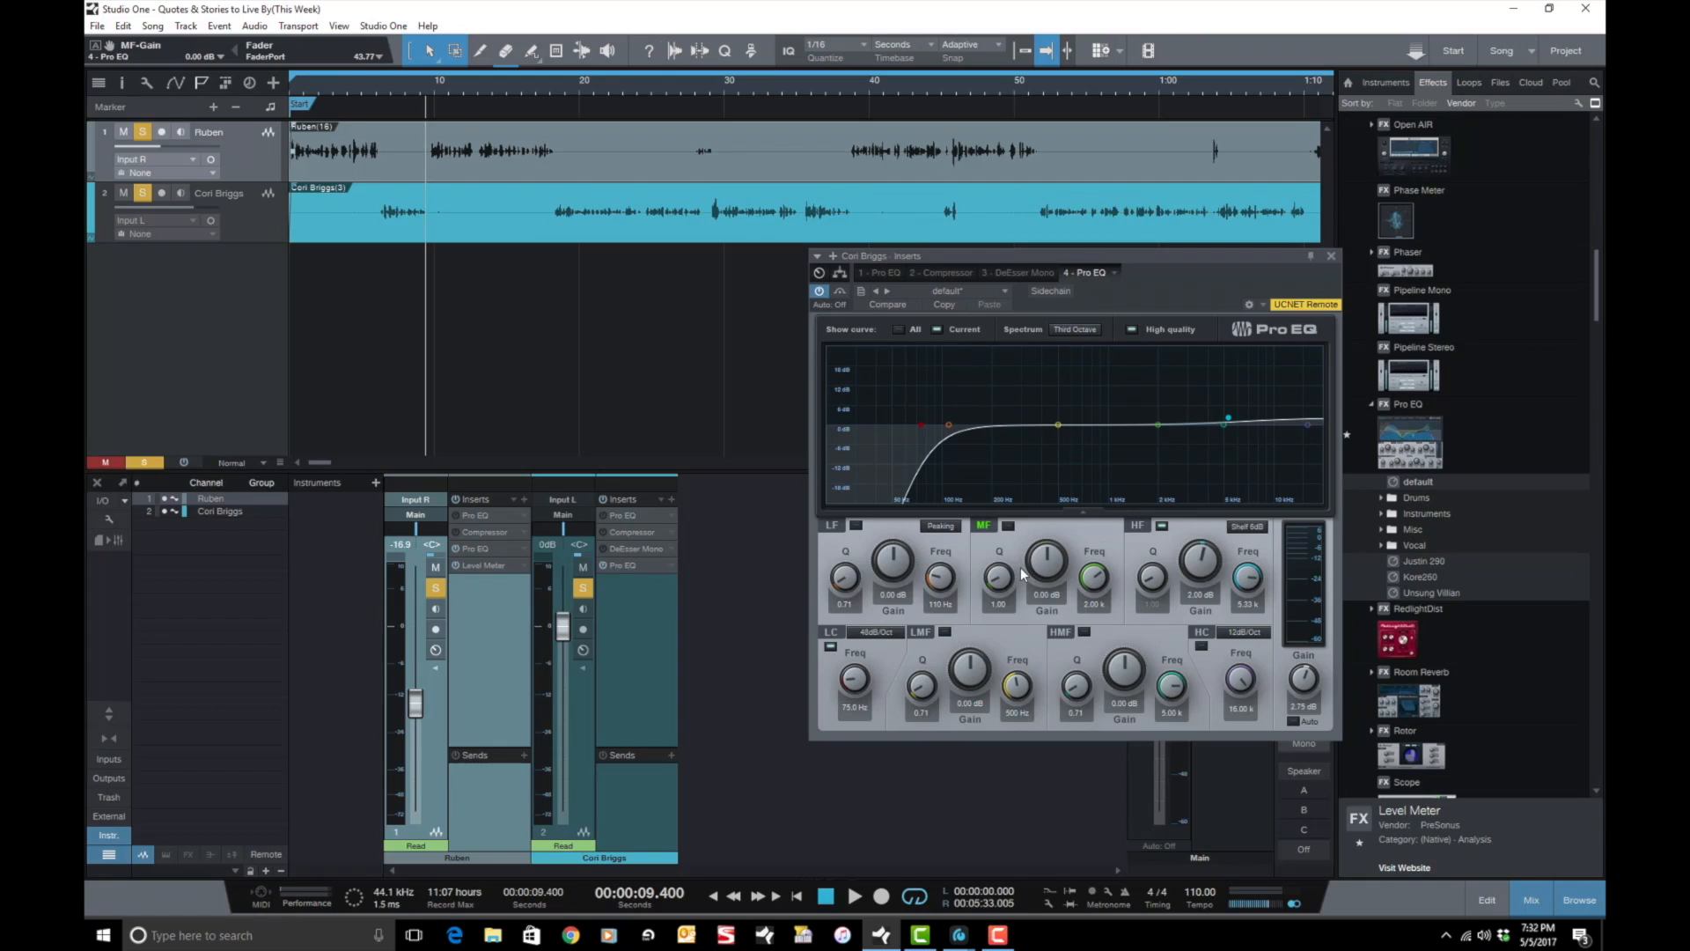
double_click(999, 579)
double_click(1189, 568)
double_click(1247, 577)
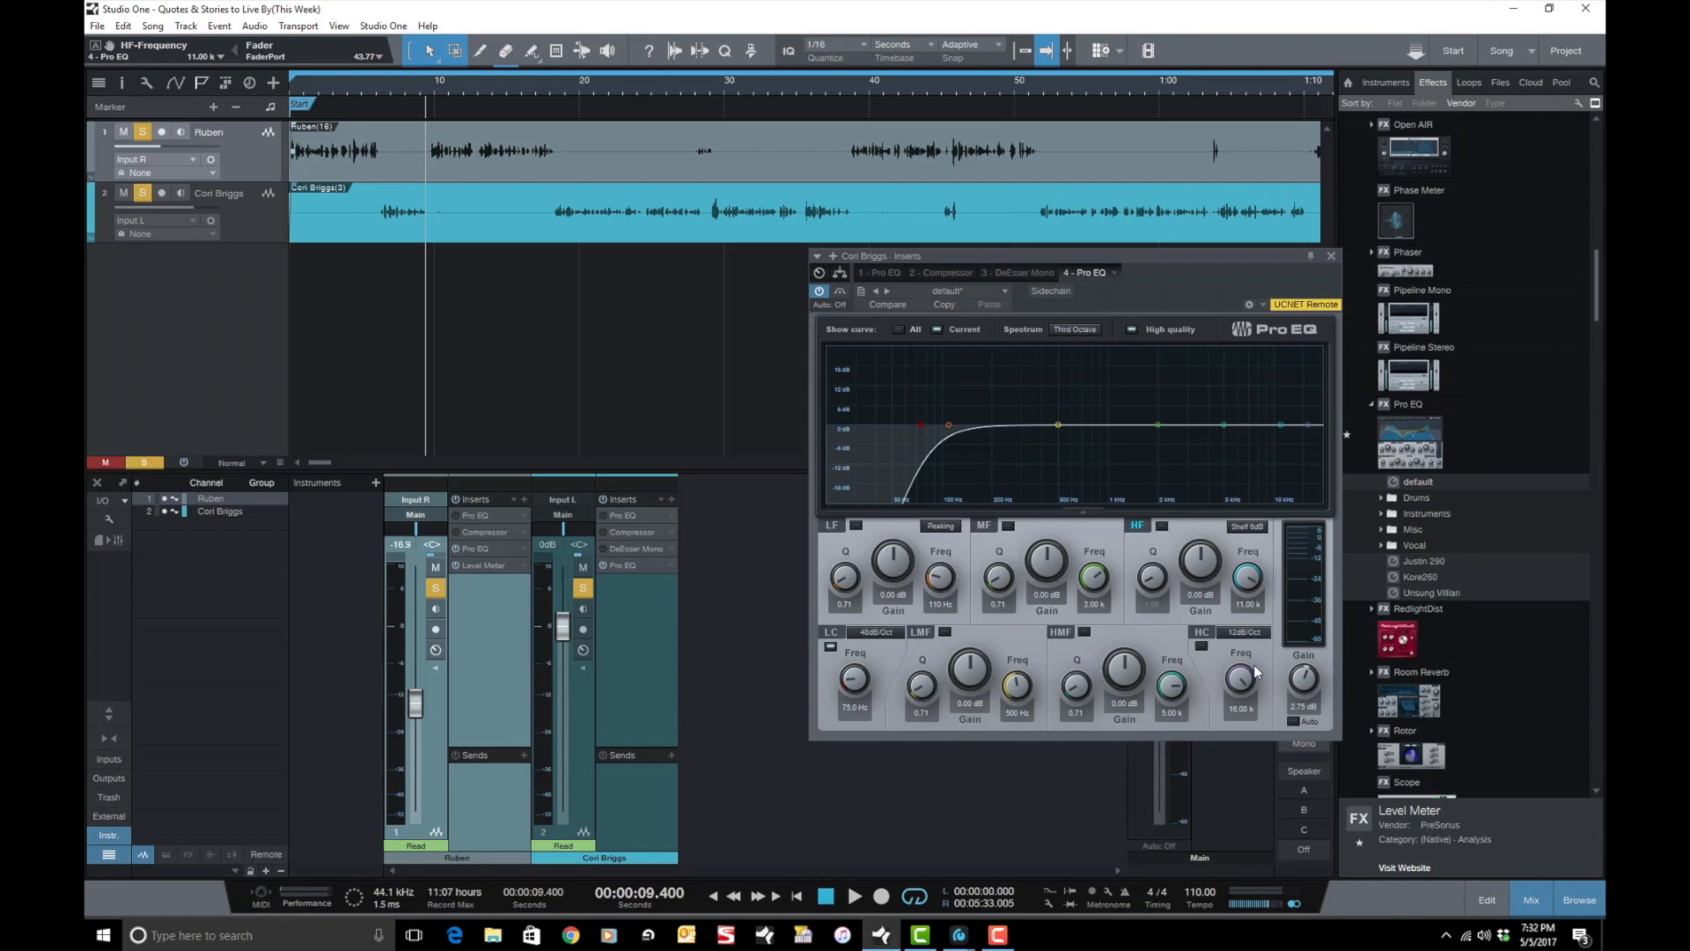
double_click(1241, 682)
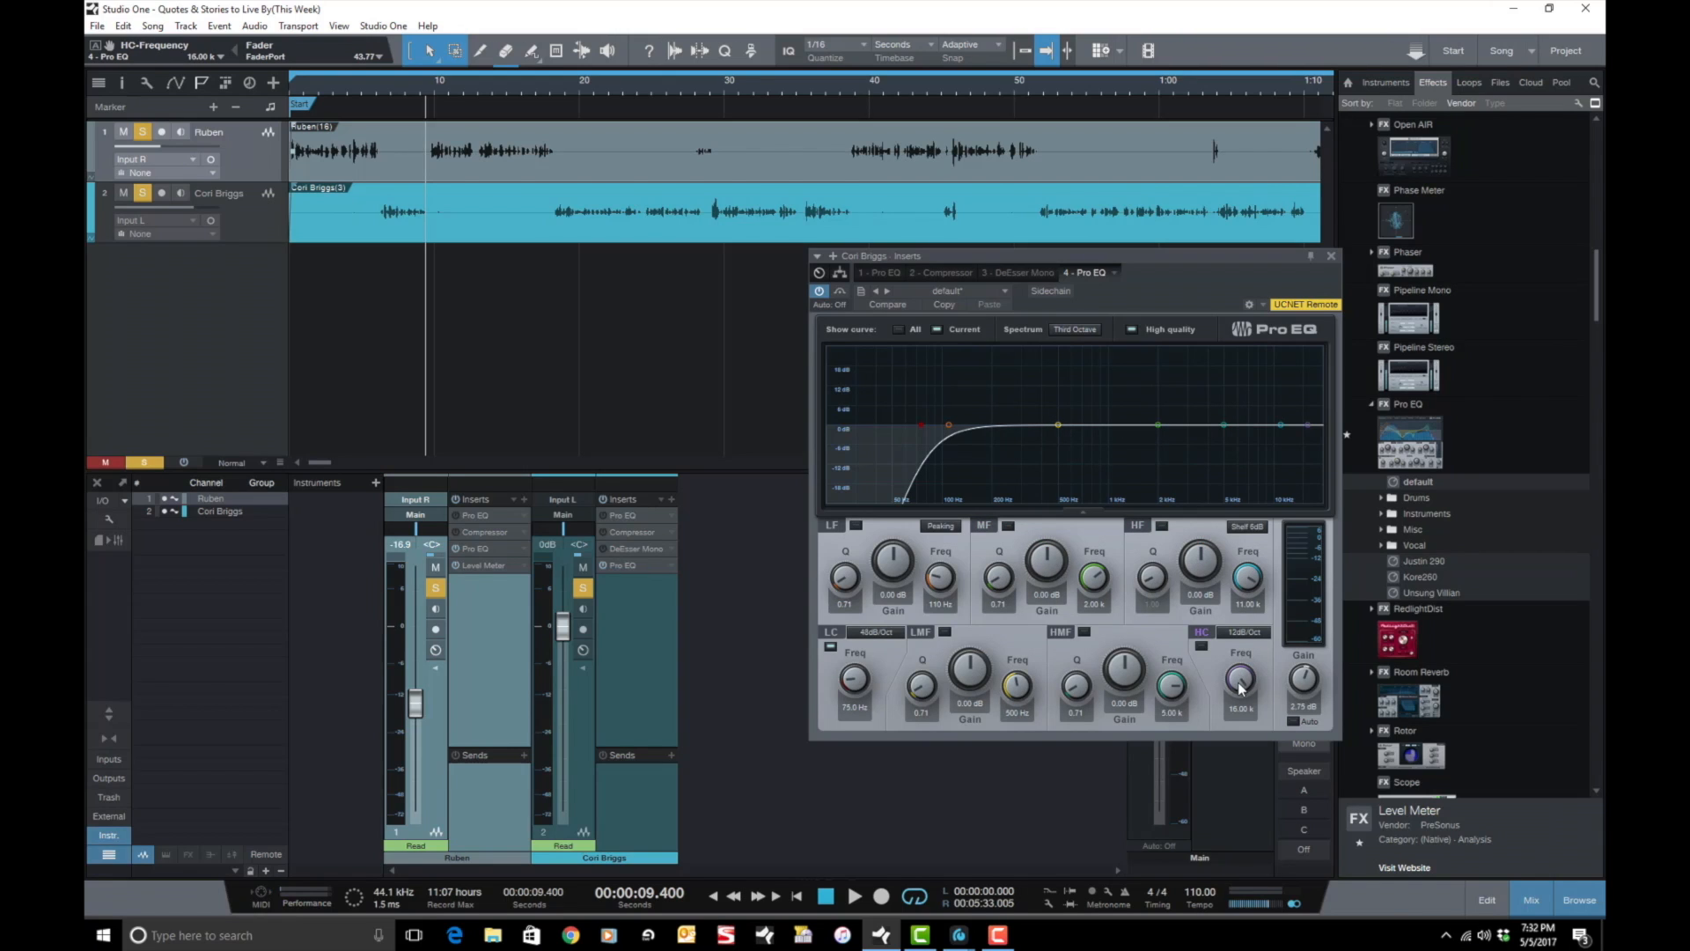
Play the second voice from about 0:18 with the Pro EQ's 75 Hz low cut switched on.
click(830, 646)
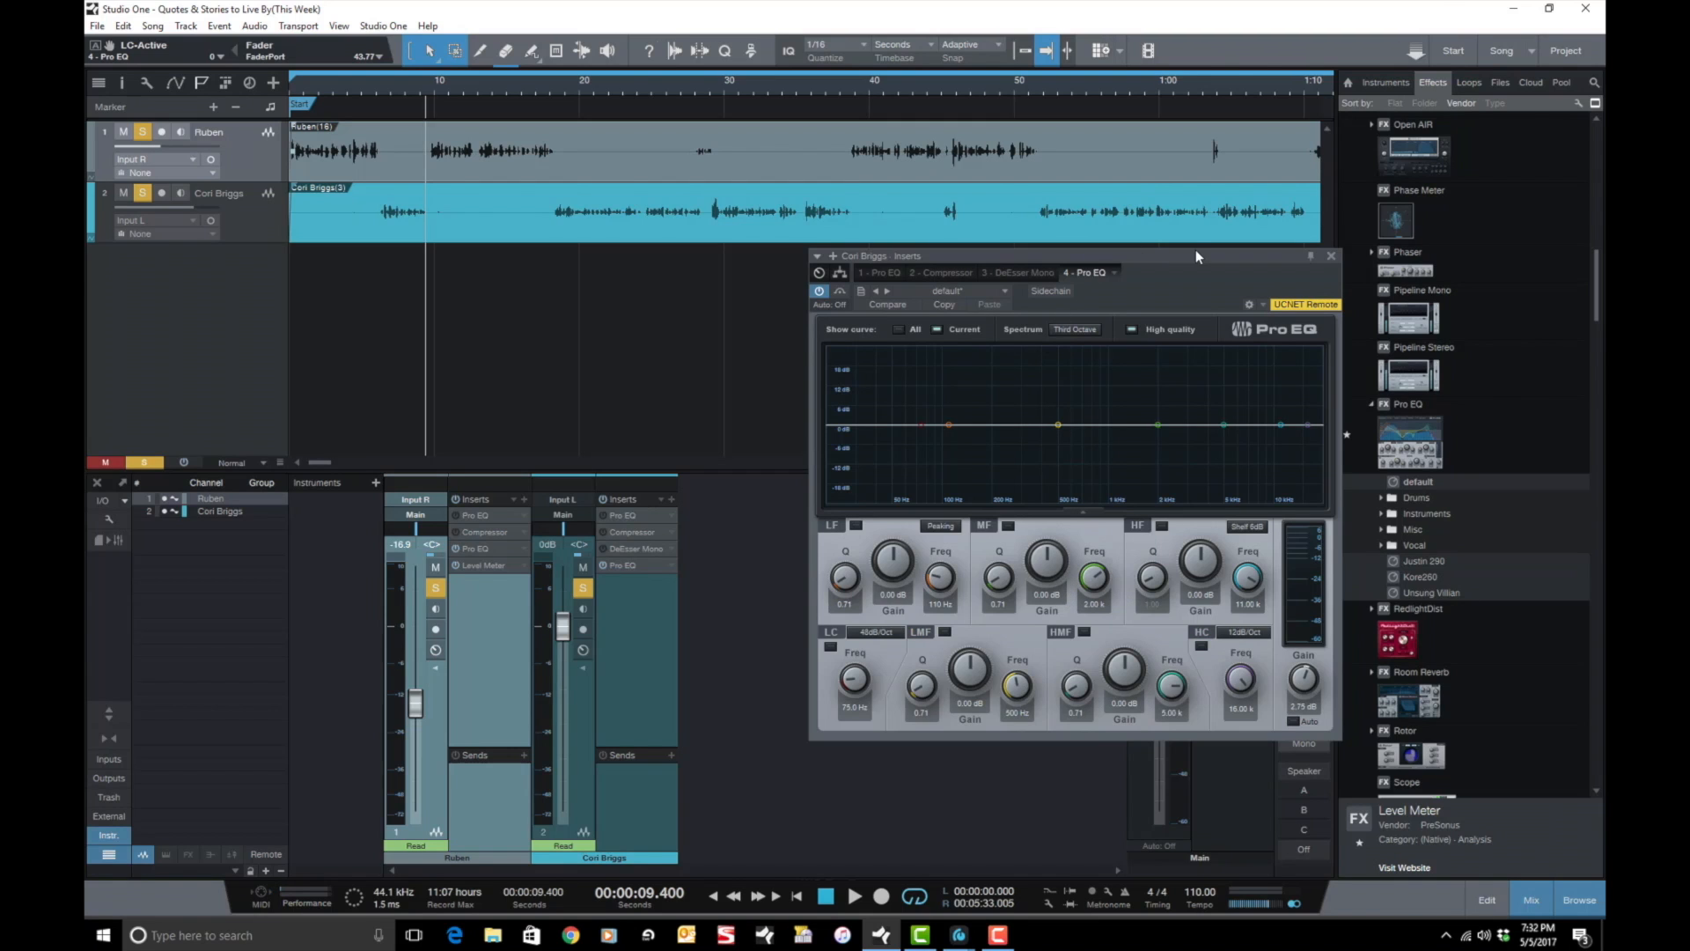
drag(1194, 254, 1177, 297)
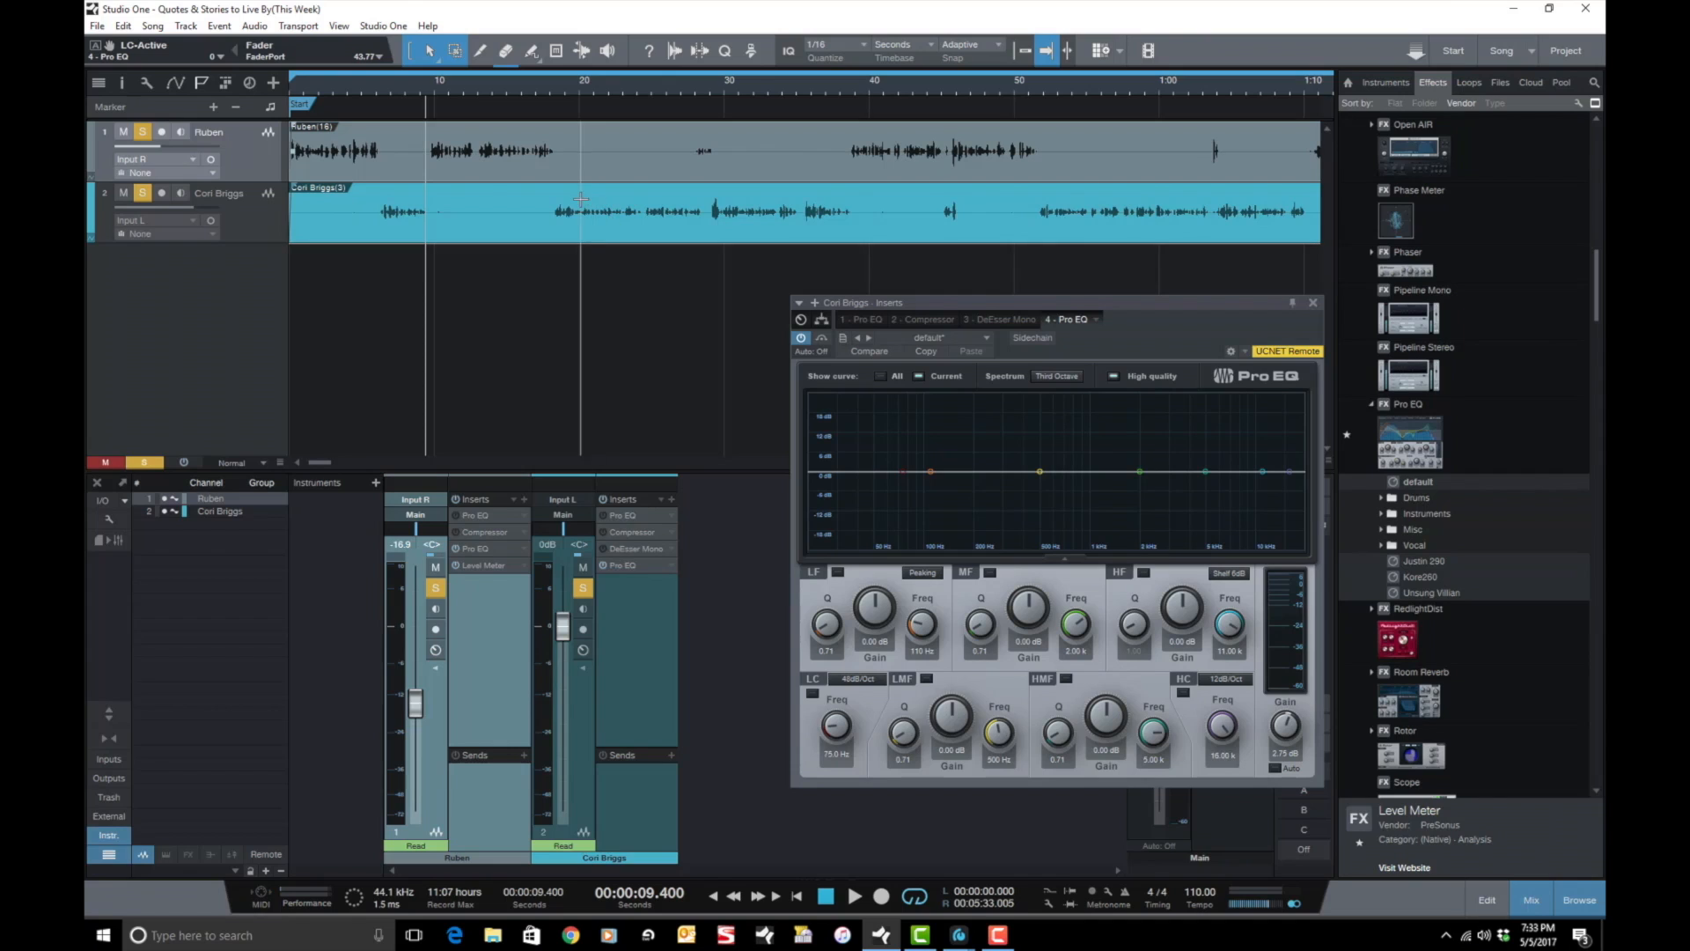
click(549, 132)
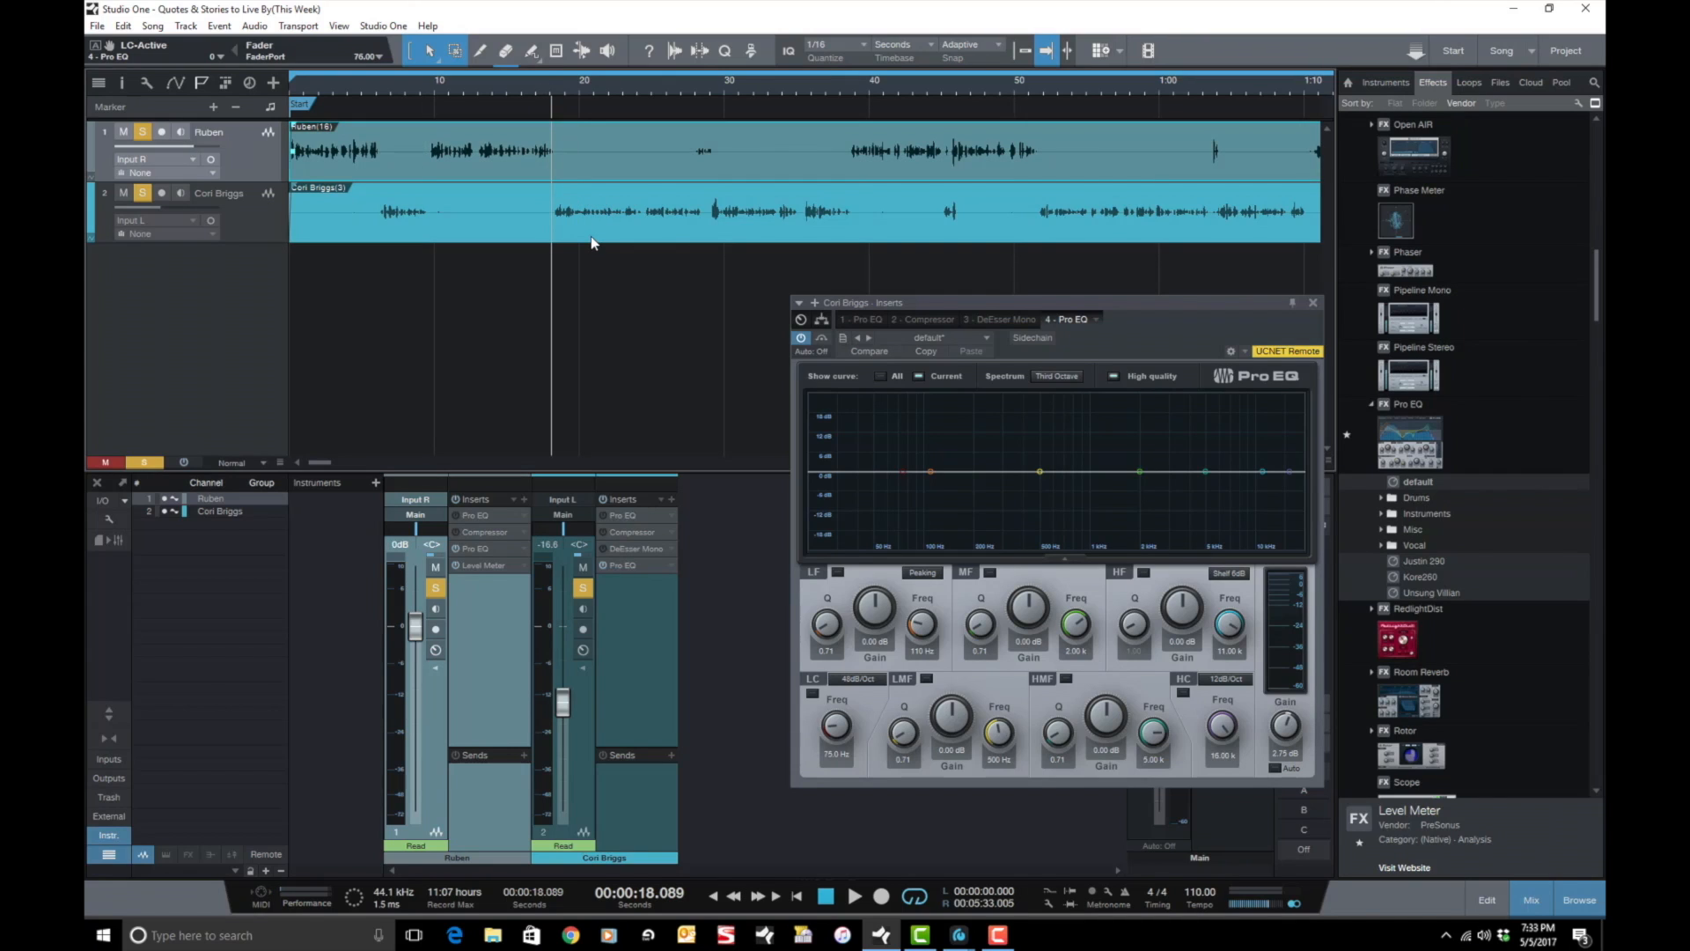
drag(1043, 303, 976, 260)
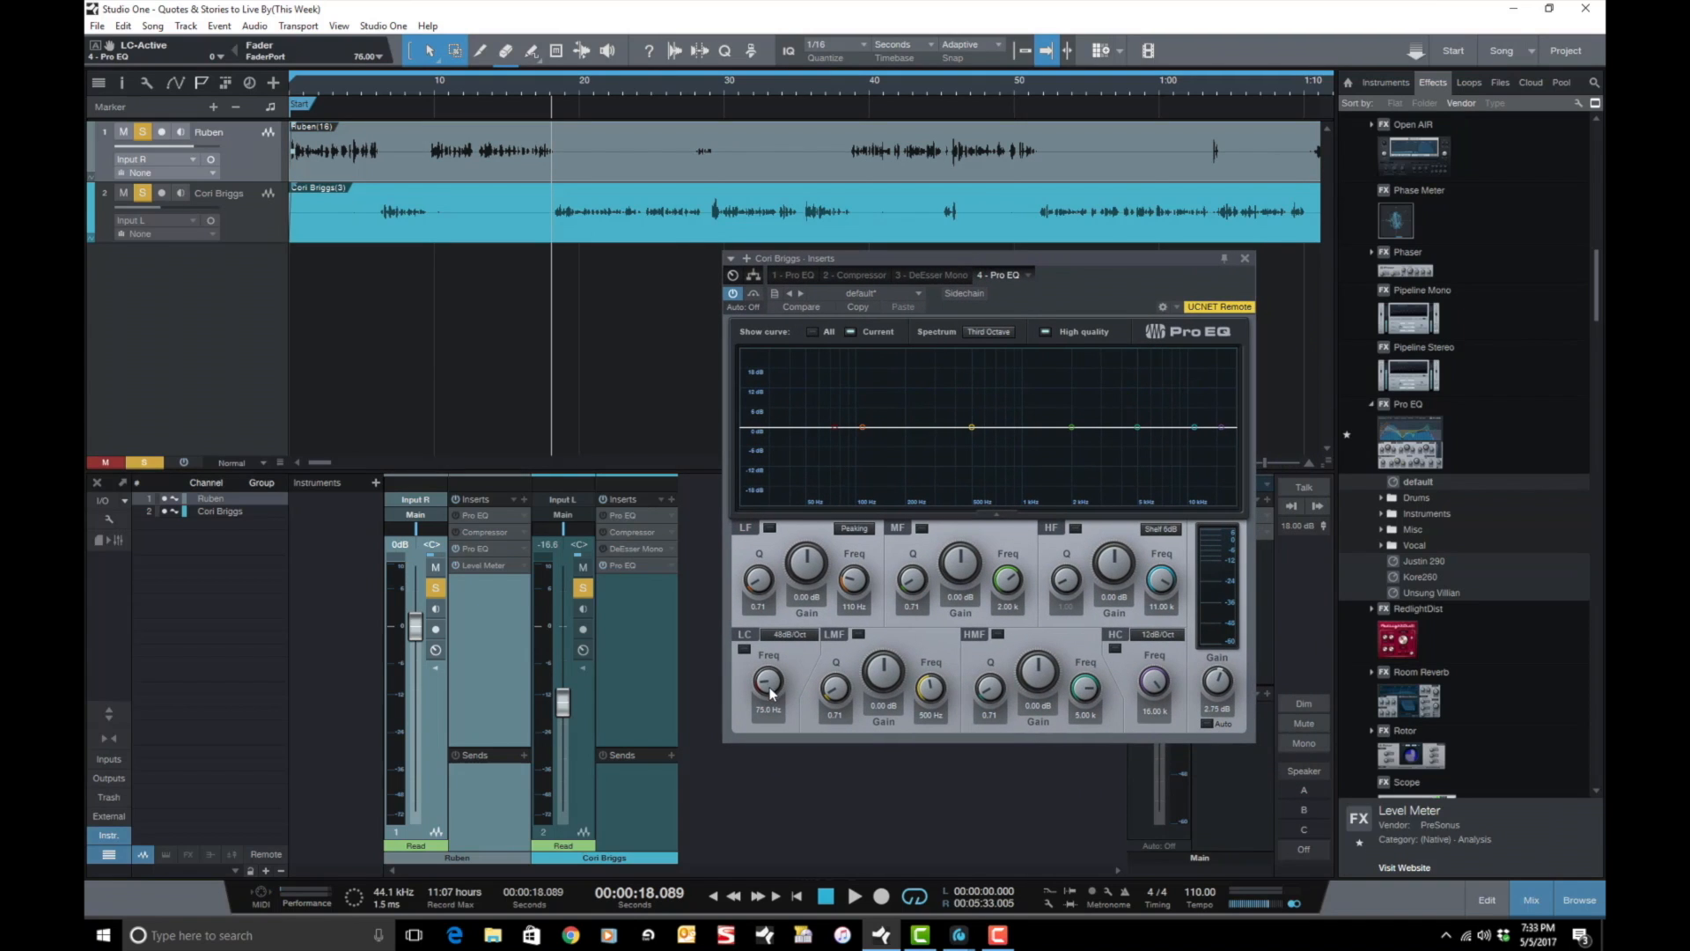
key(space)
click(744, 649)
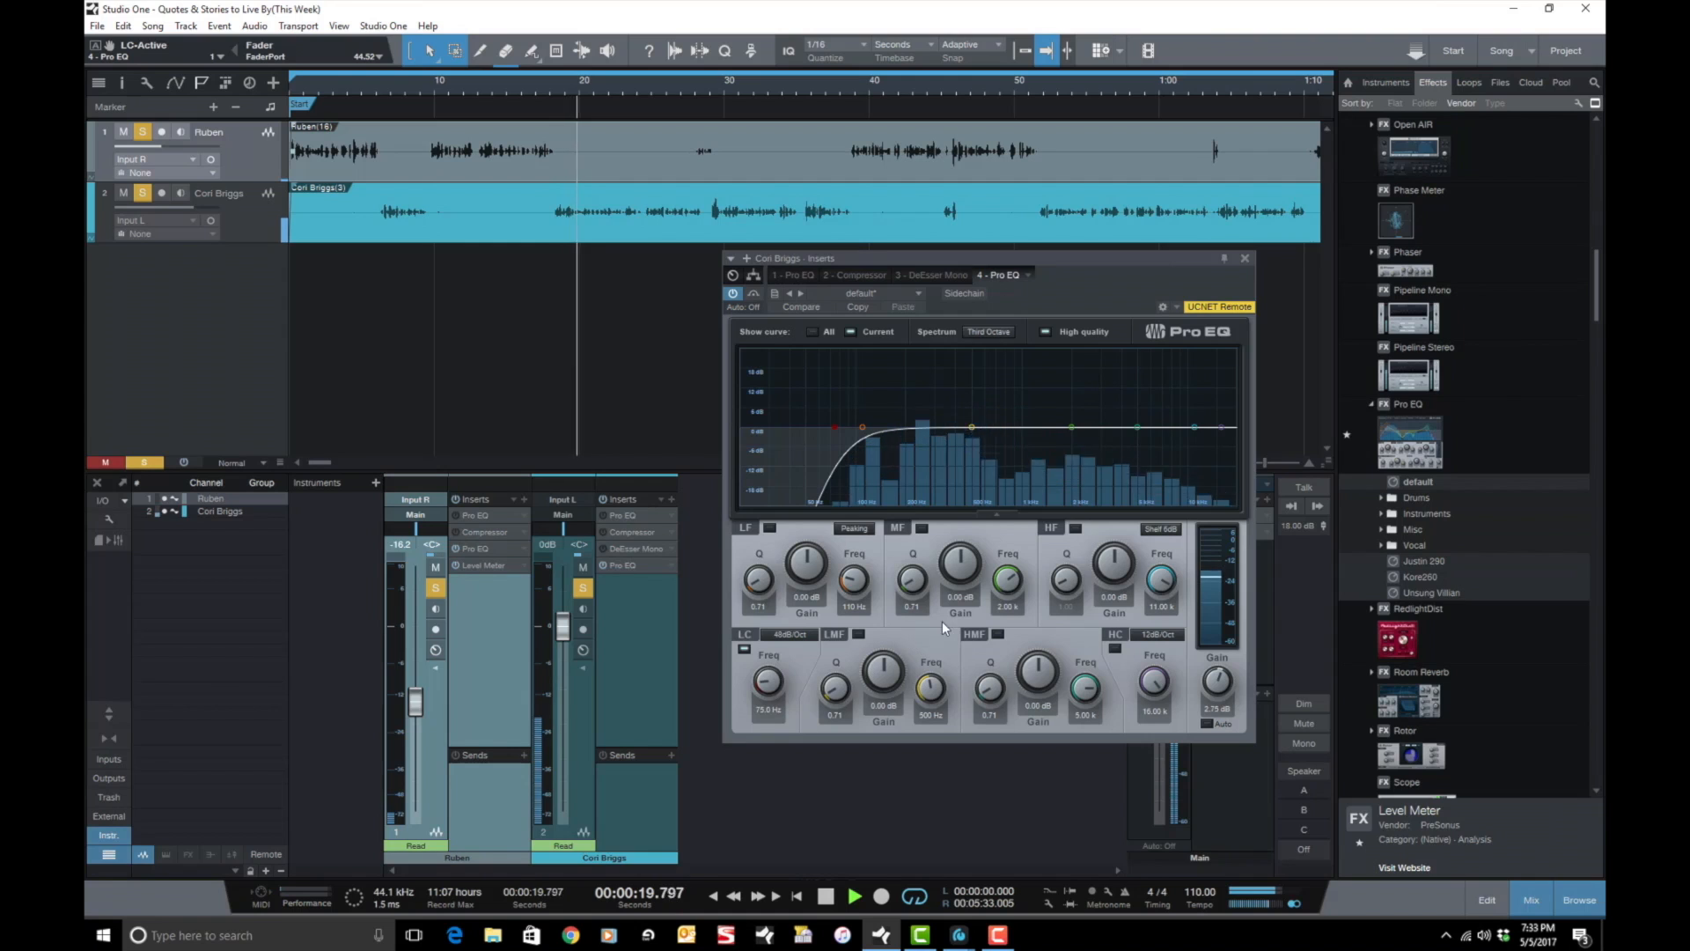
Cut the MF band about 8.2 dB near 610 Hz with Q 1.22, and the LMF band 5.04 dB at 242 Hz with Q 2.26.
drag(961, 563, 958, 483)
drag(1007, 579, 959, 676)
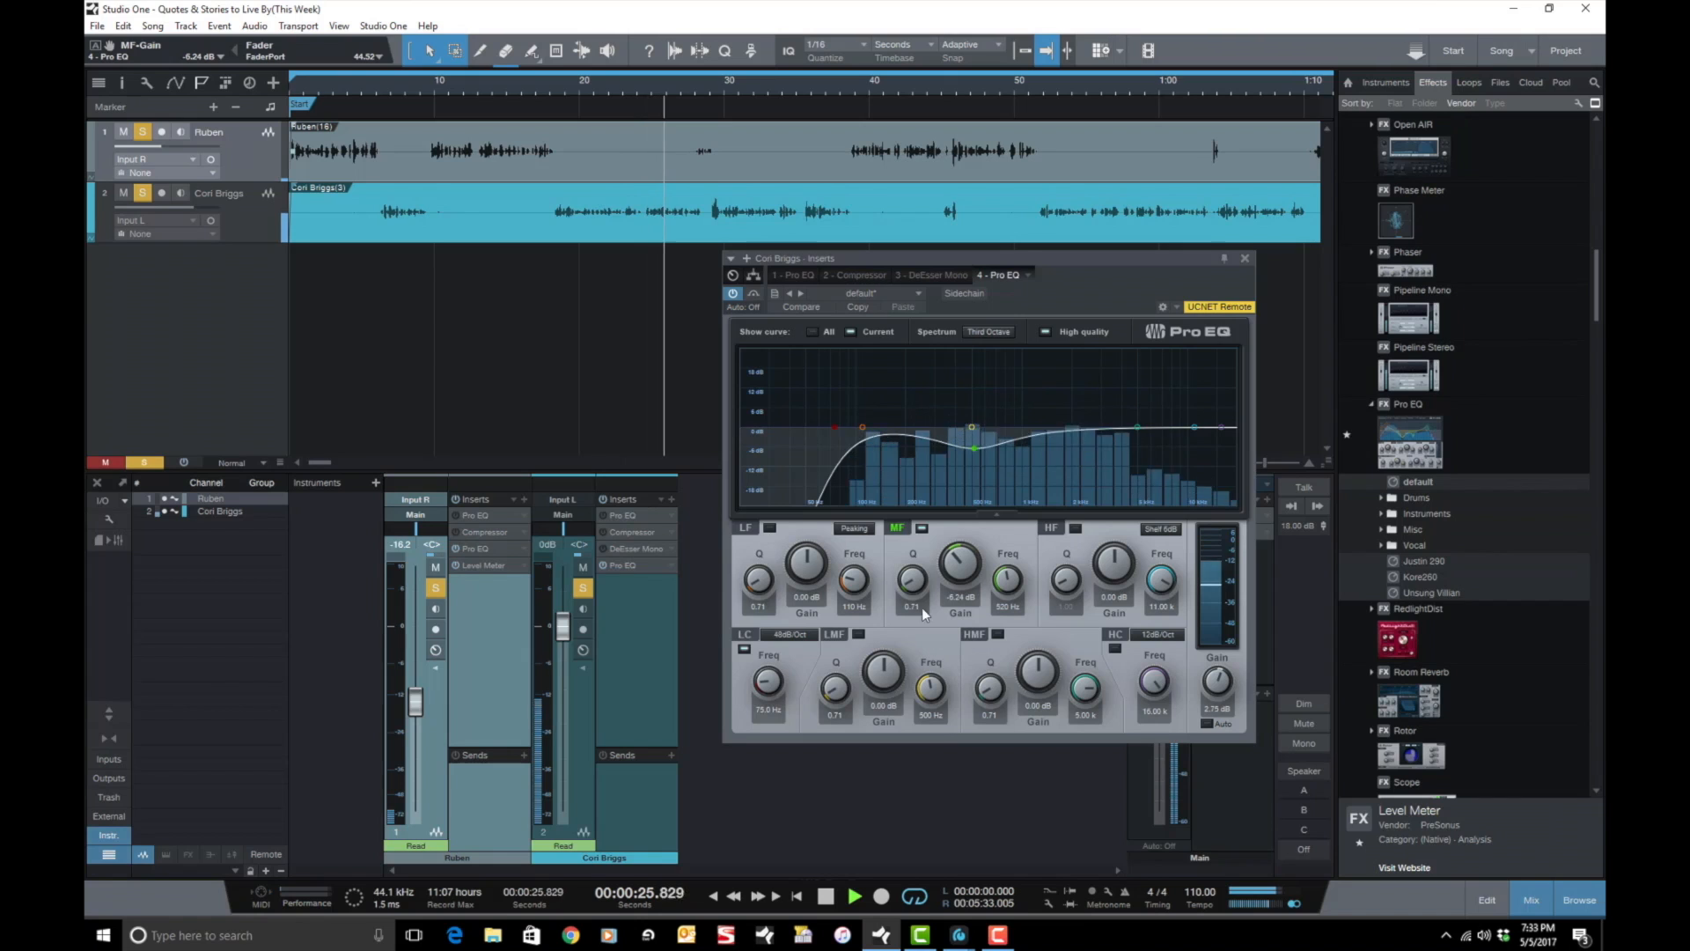
drag(911, 588, 1007, 583)
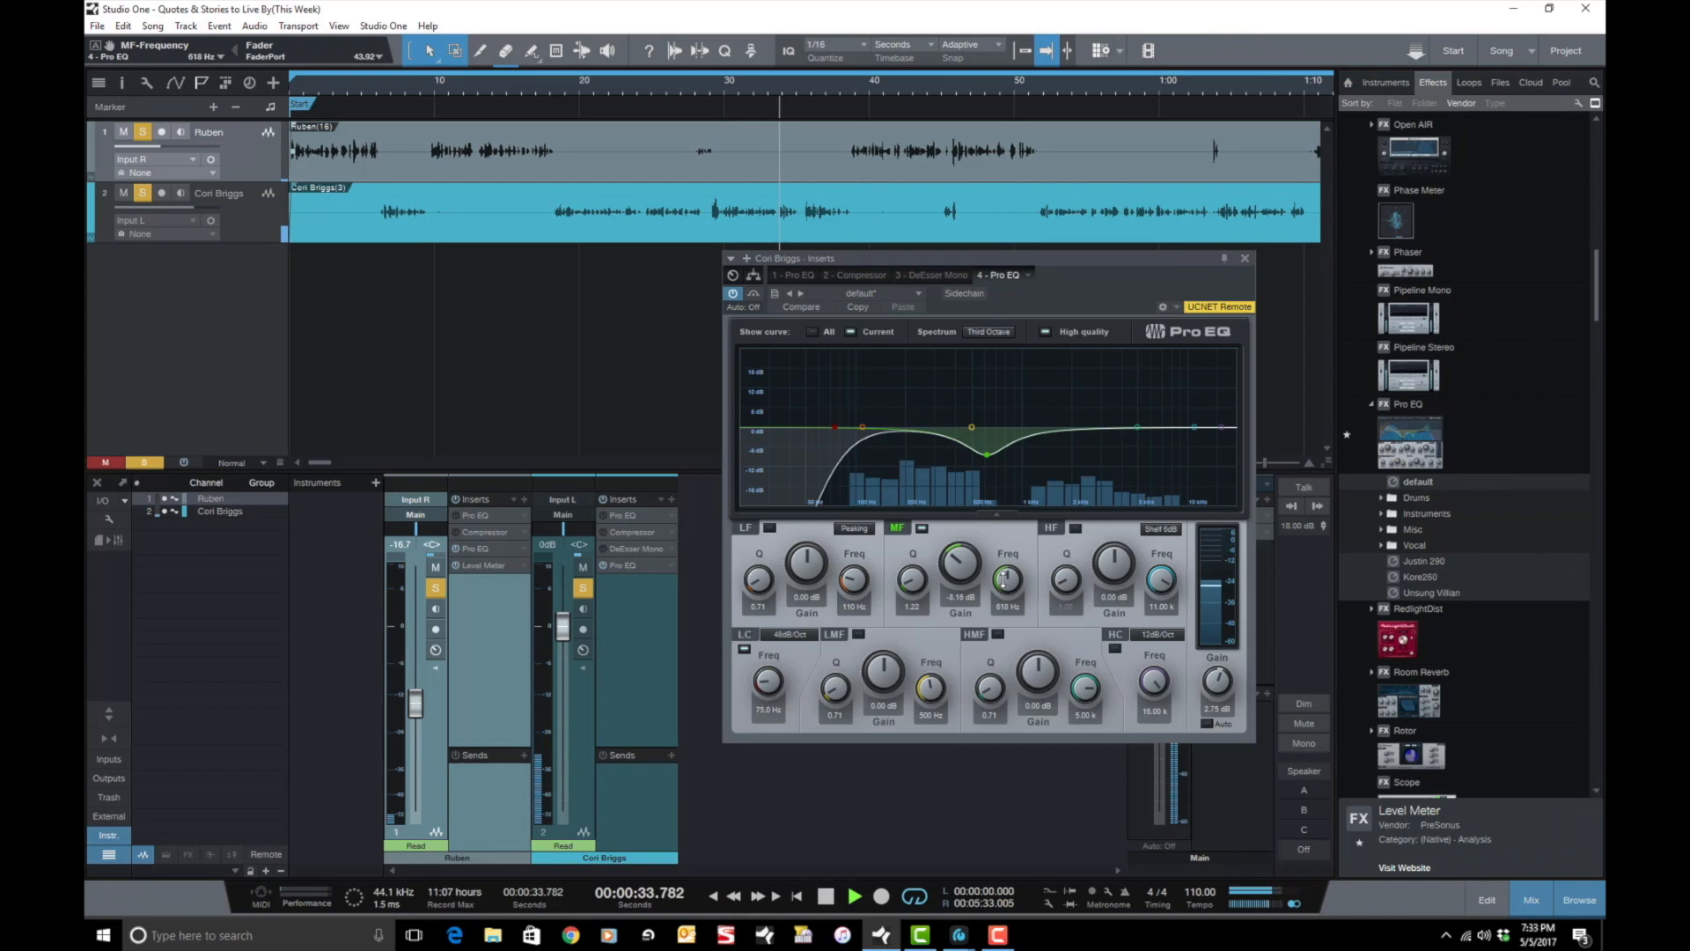
drag(937, 689, 884, 626)
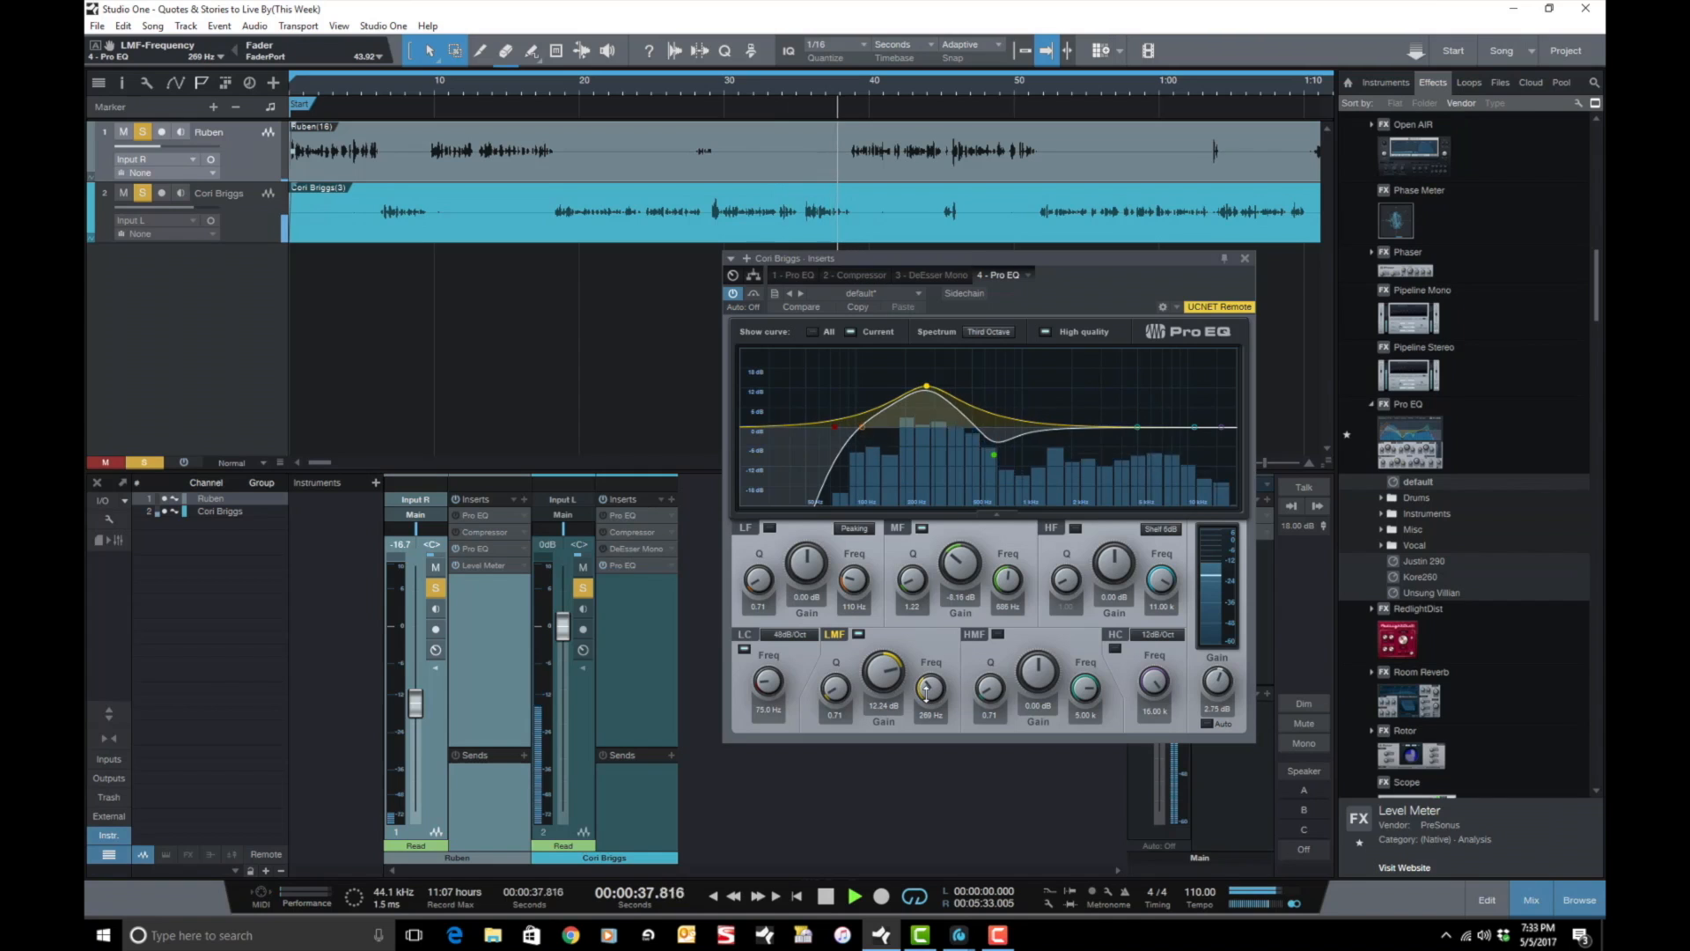
drag(929, 688, 883, 681)
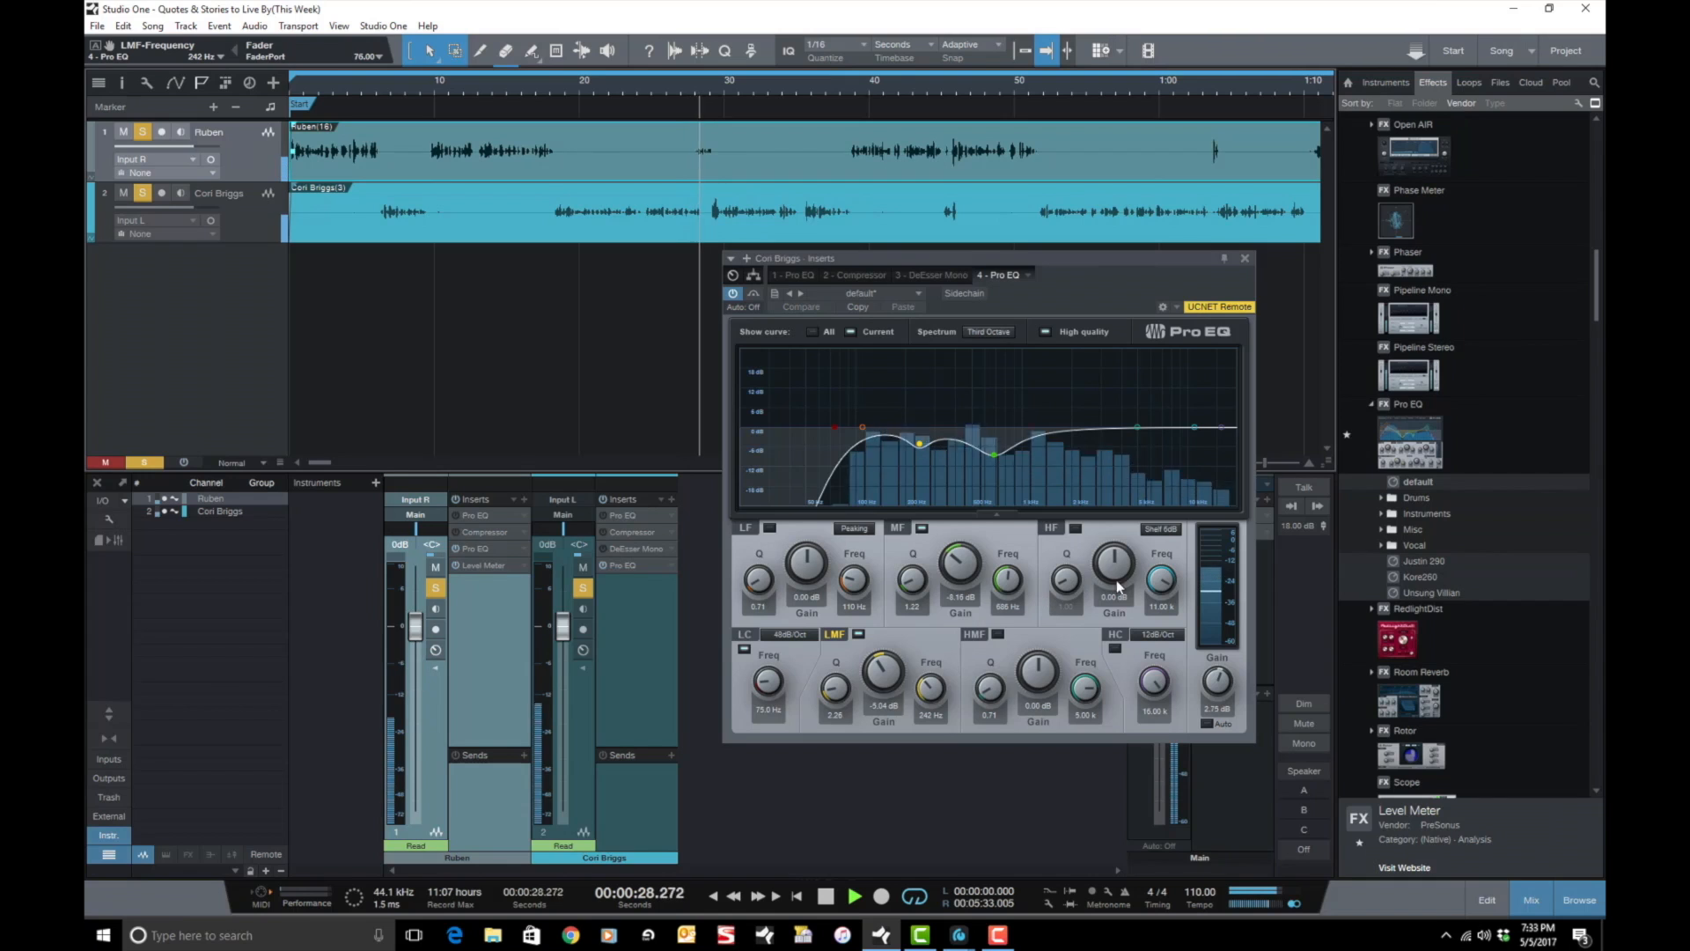
Set the HF band to 1.5 dB at 5 kHz, and retune the MF band to 577 Hz with -10.08 dB gain.
click(1112, 595)
text(1.5)
key(Return)
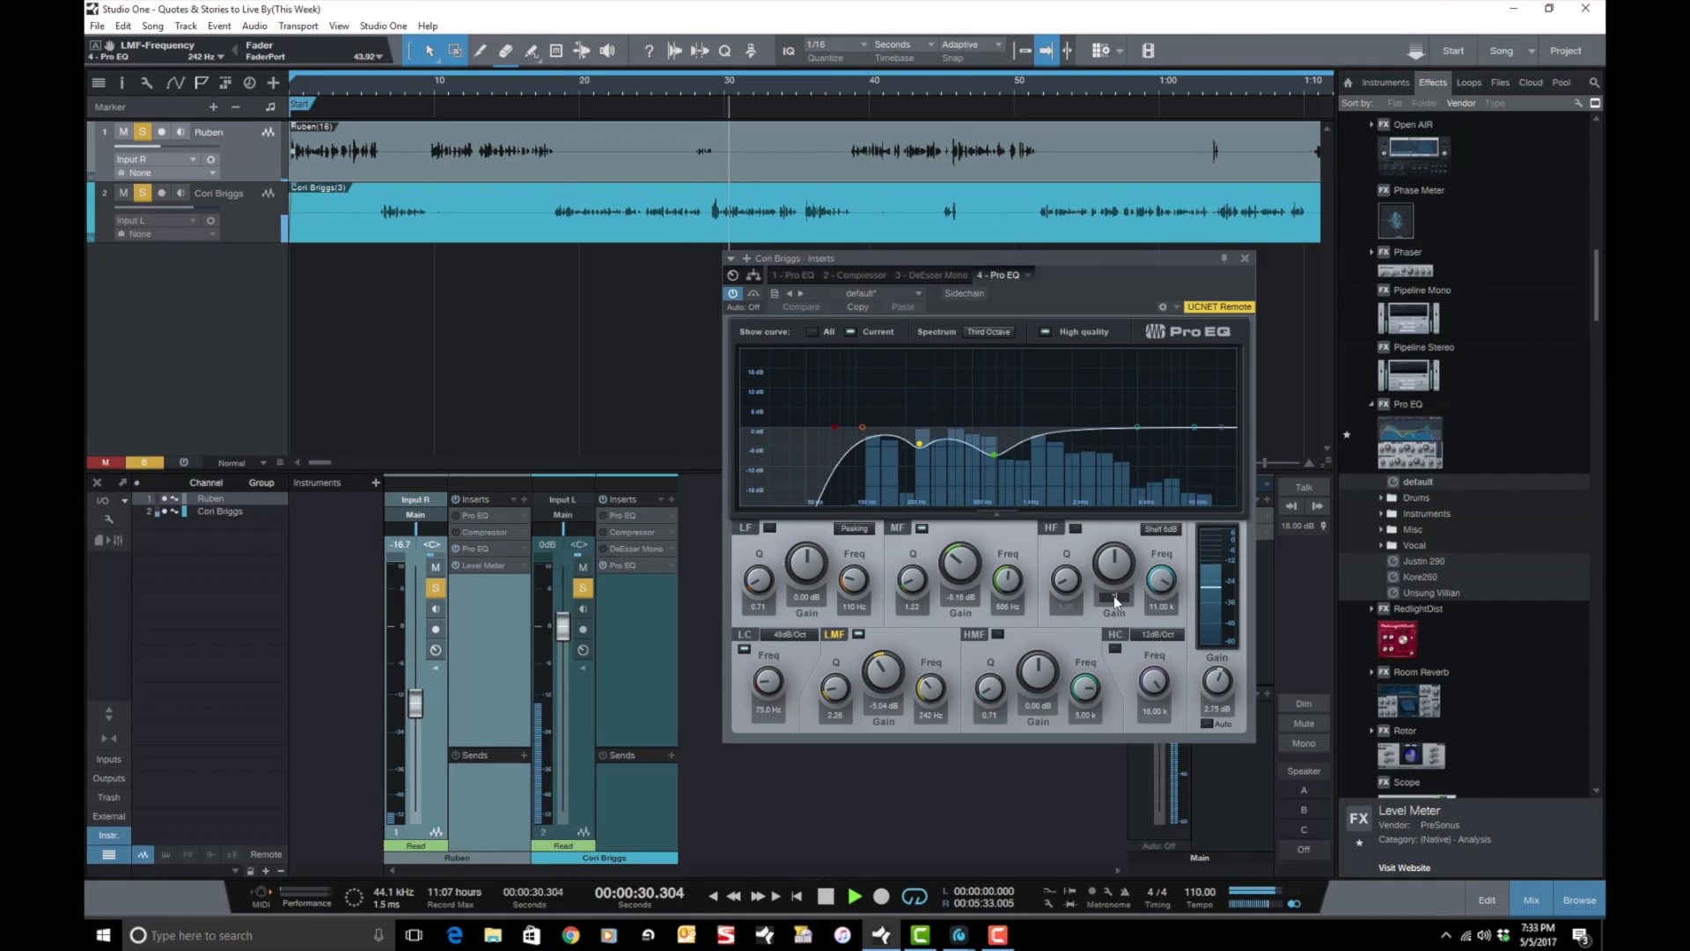
click(1152, 606)
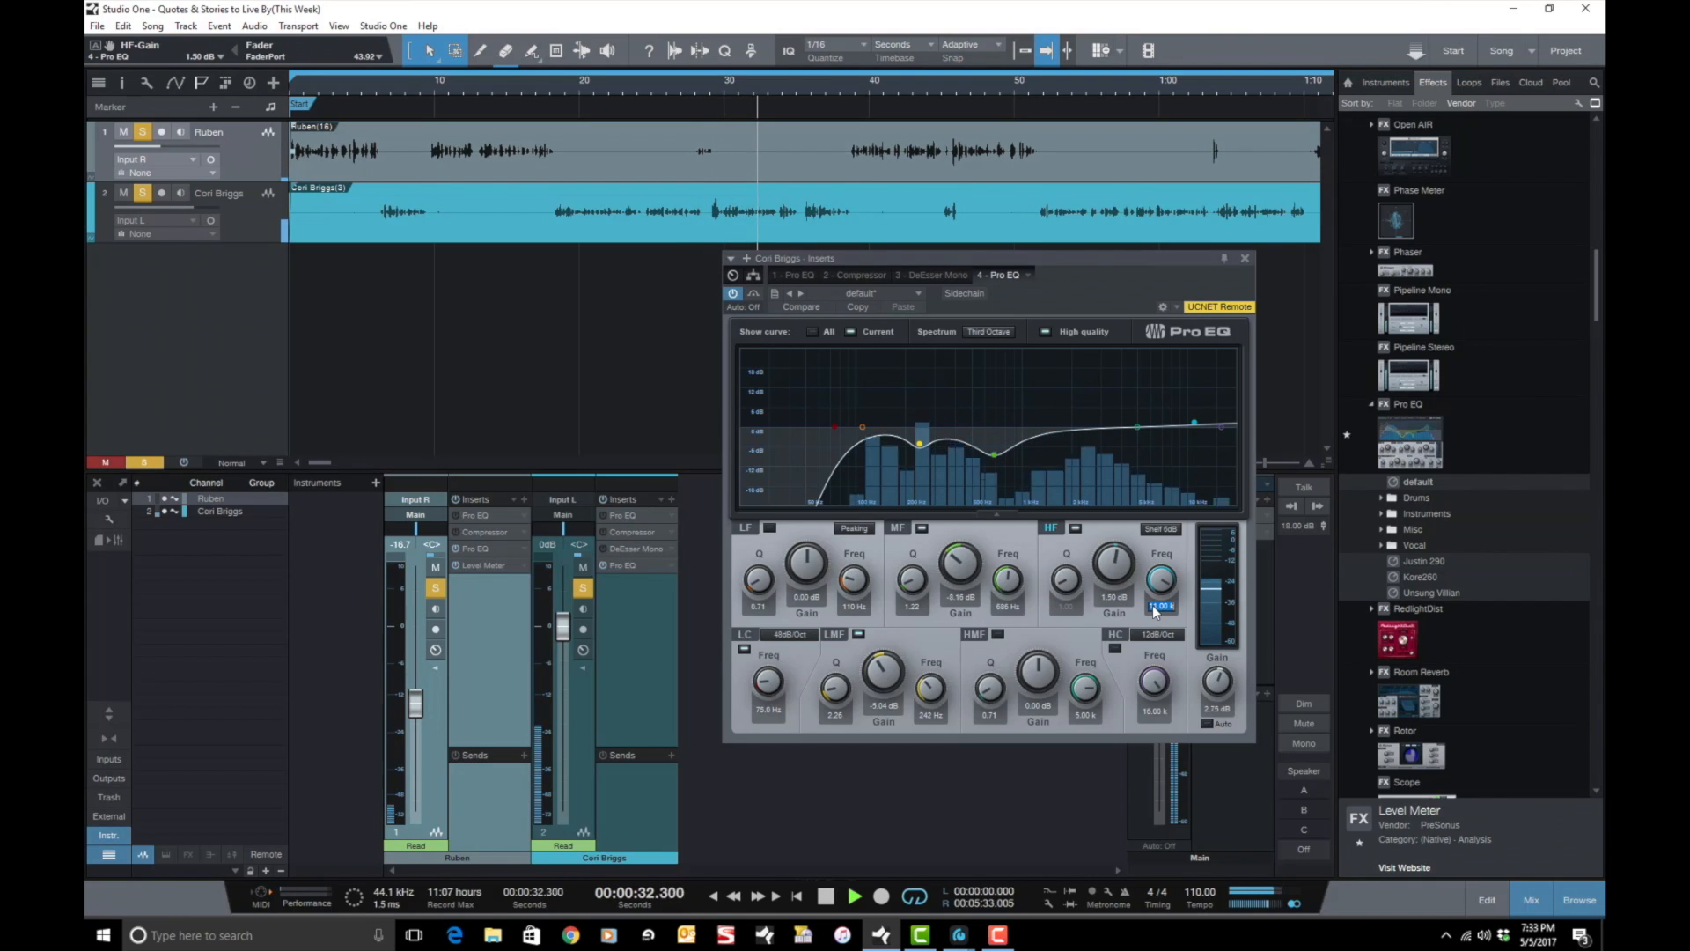
text(5)
key(Return)
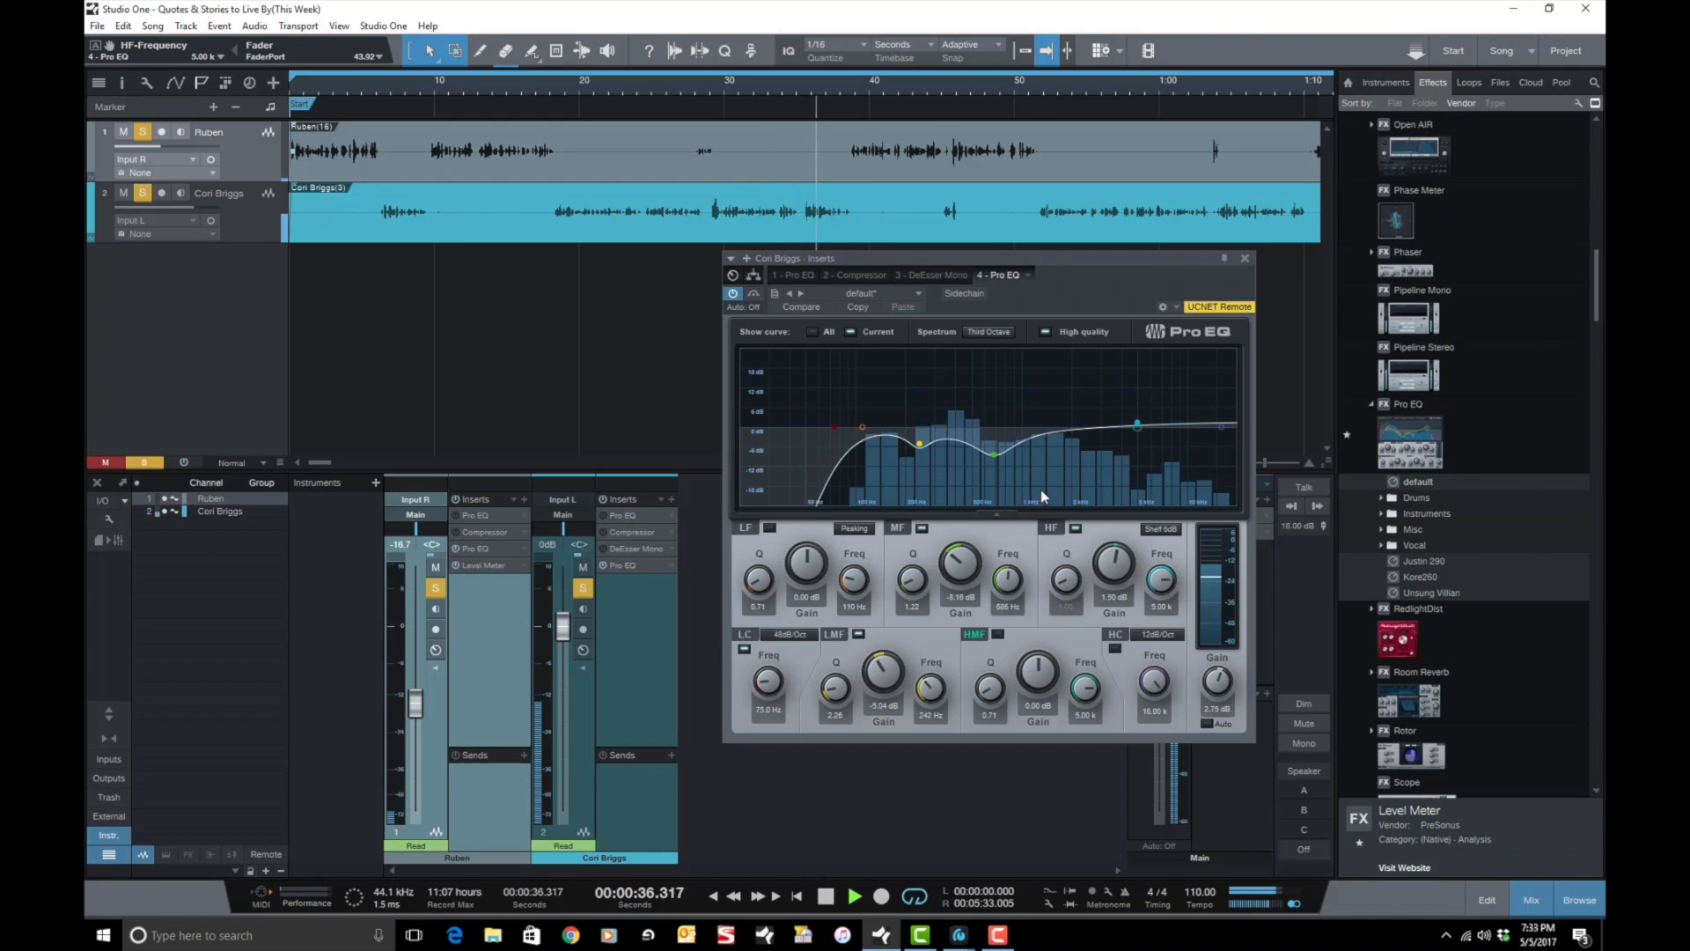
drag(1009, 588, 1009, 599)
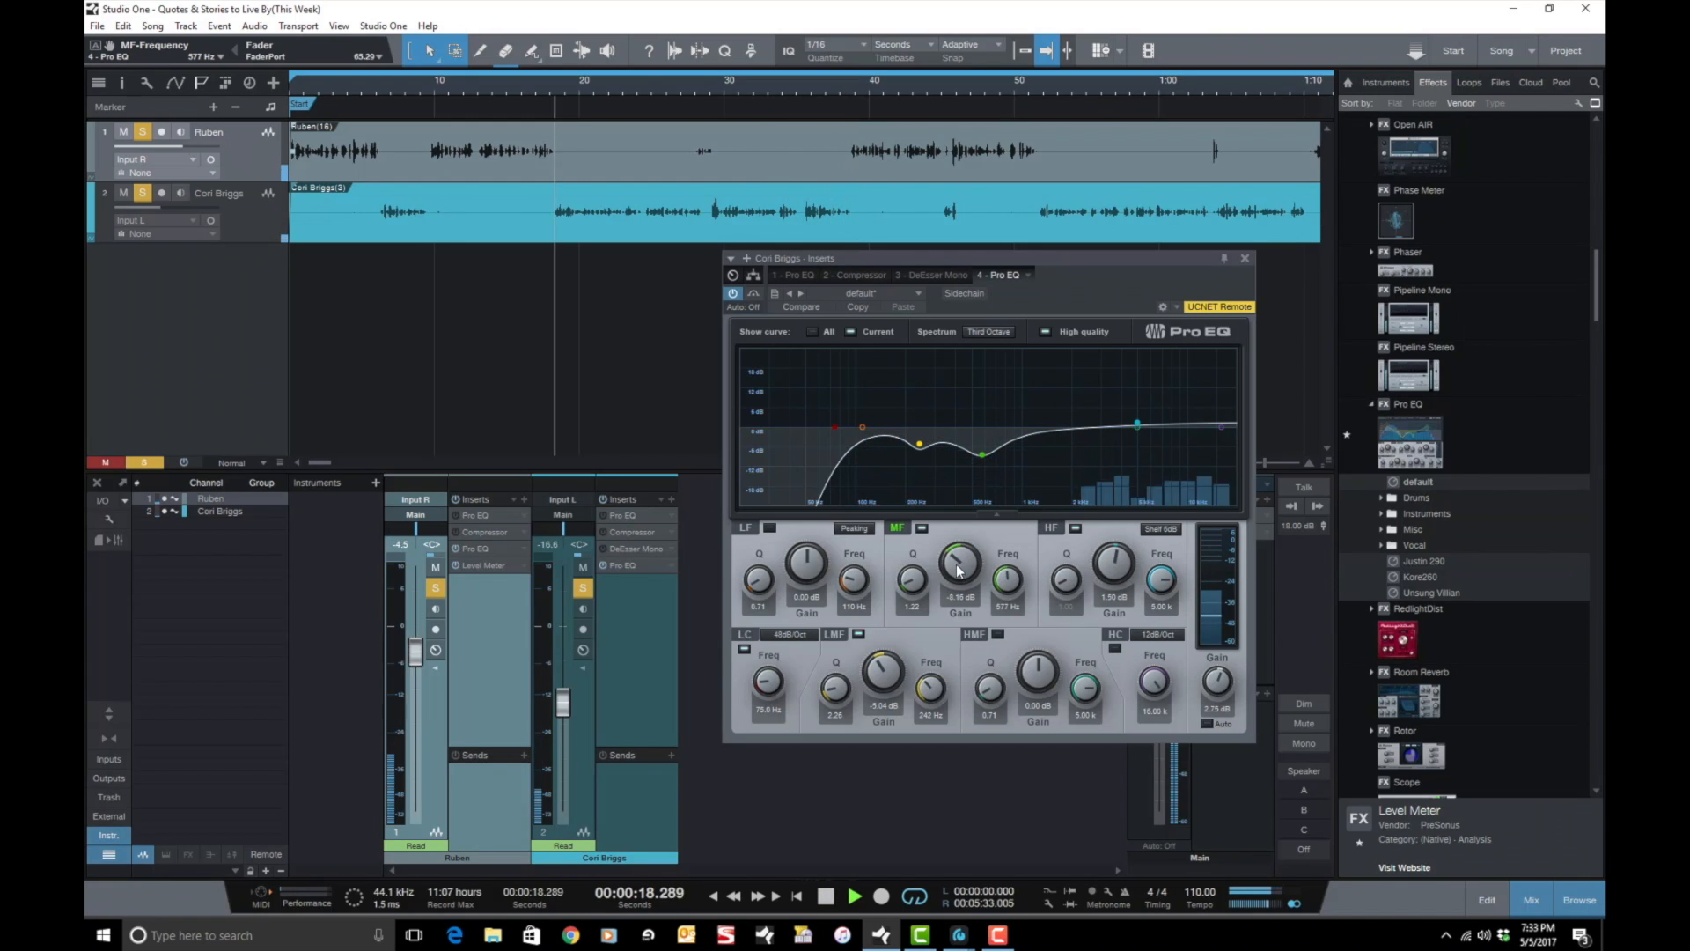
drag(957, 565, 954, 570)
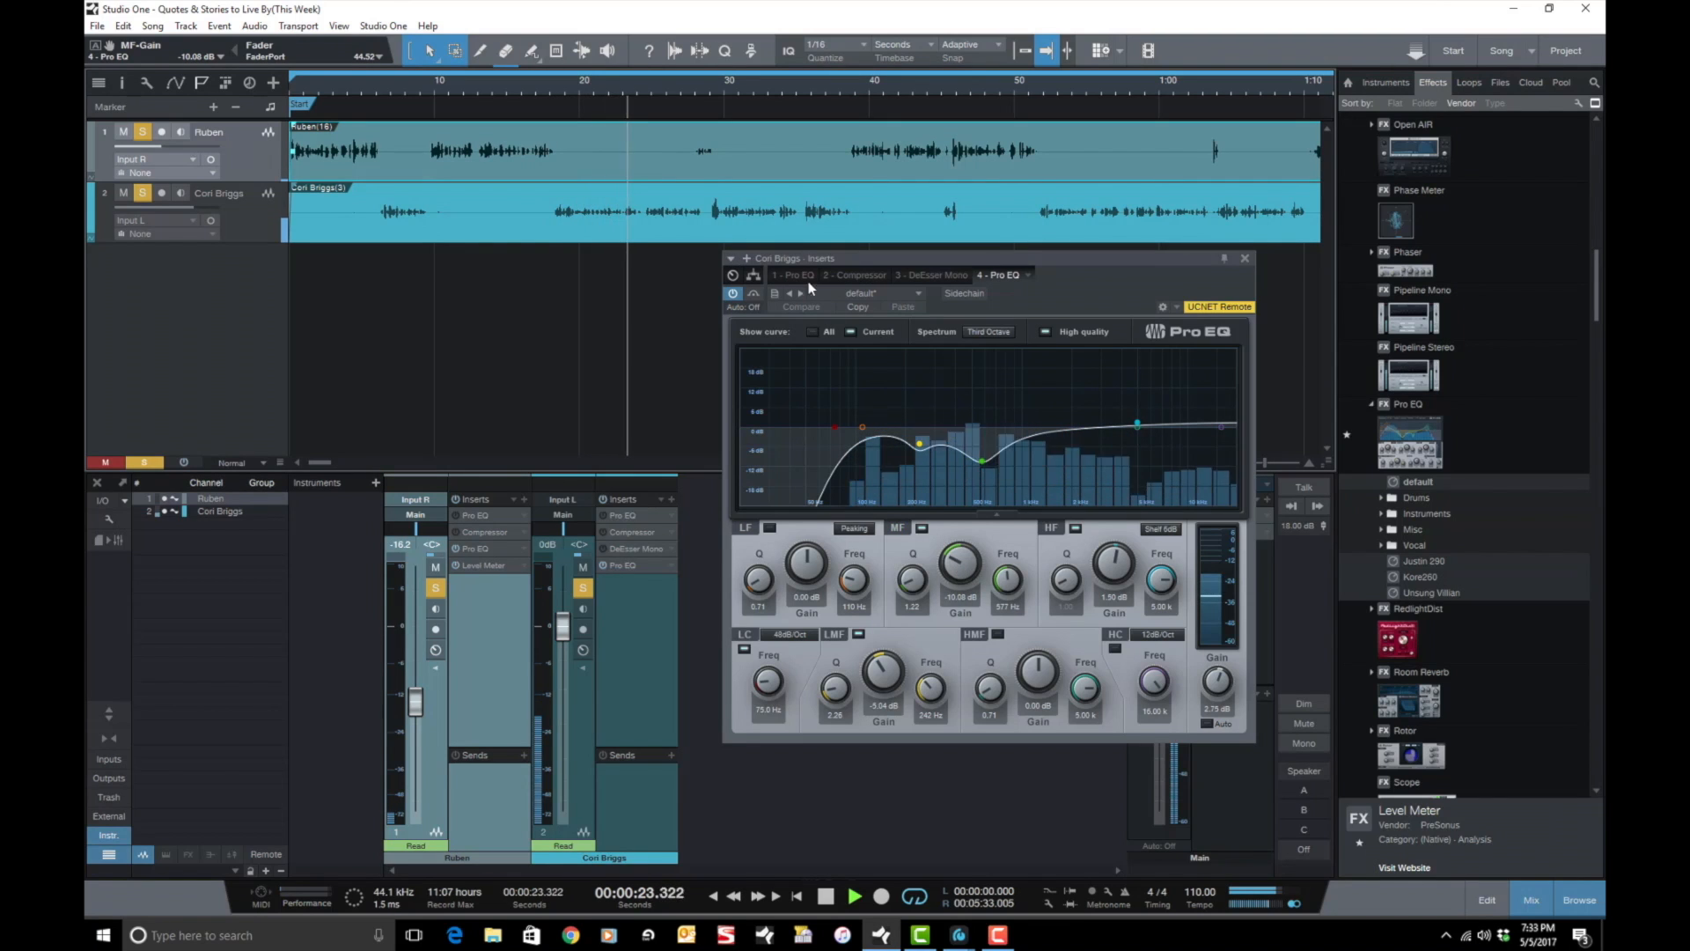
Compare the second voice with its Pro EQ bypassed and active during playback from about 0:18.
click(754, 294)
click(754, 295)
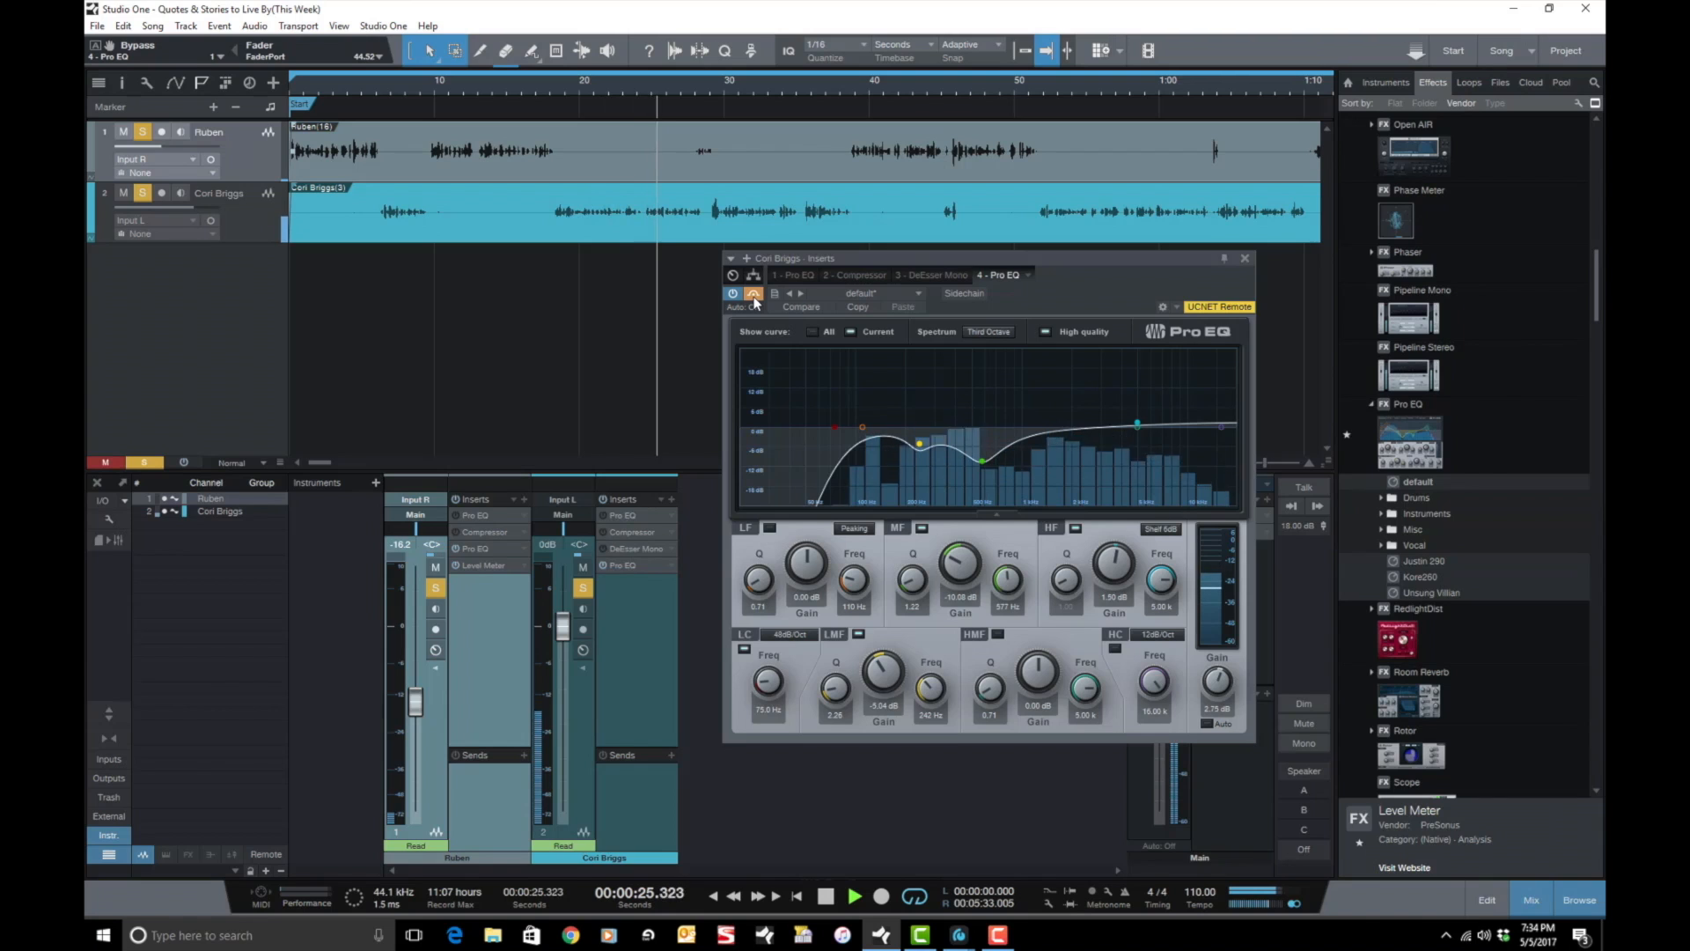
click(754, 294)
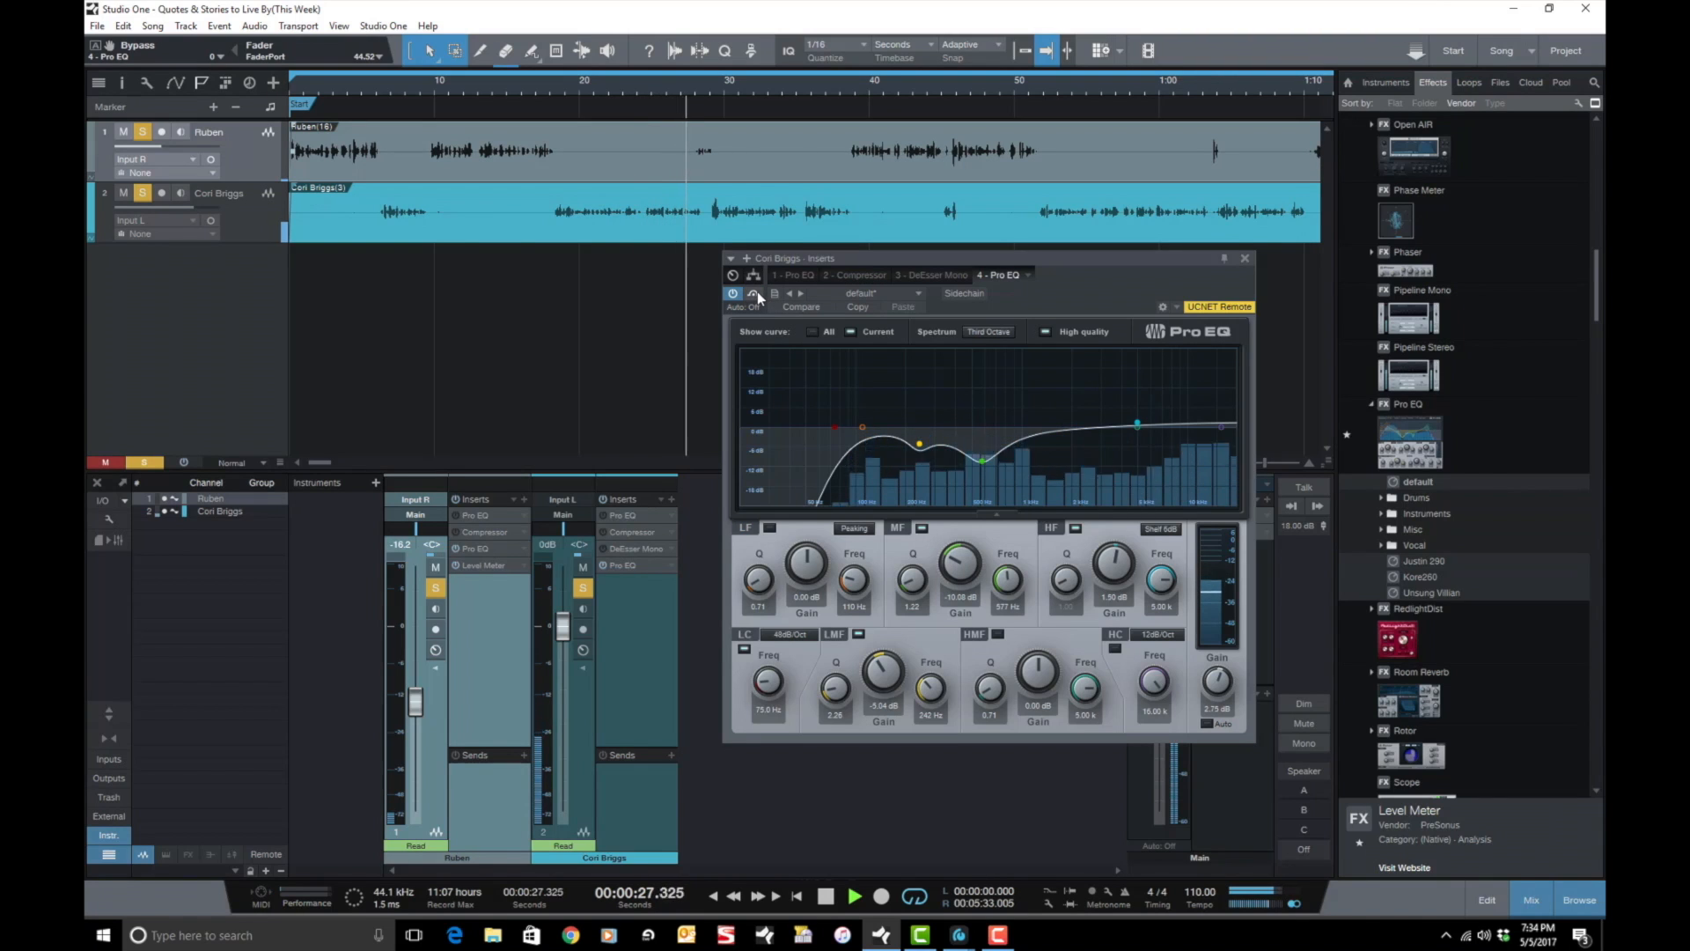
click(754, 294)
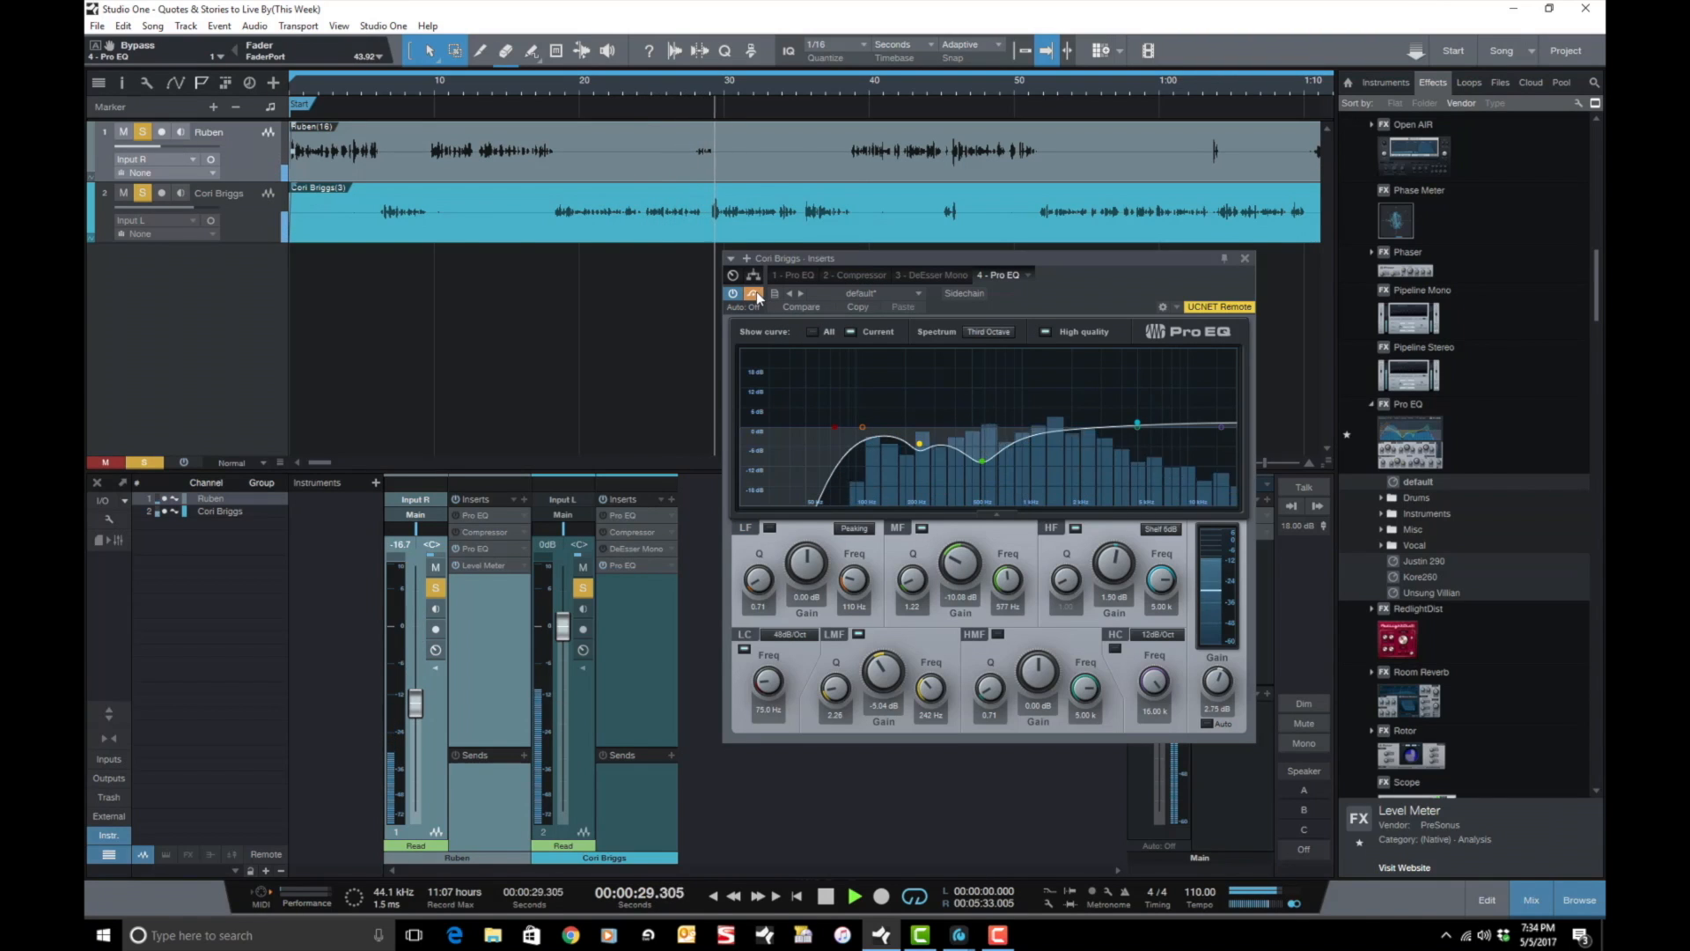
key(space)
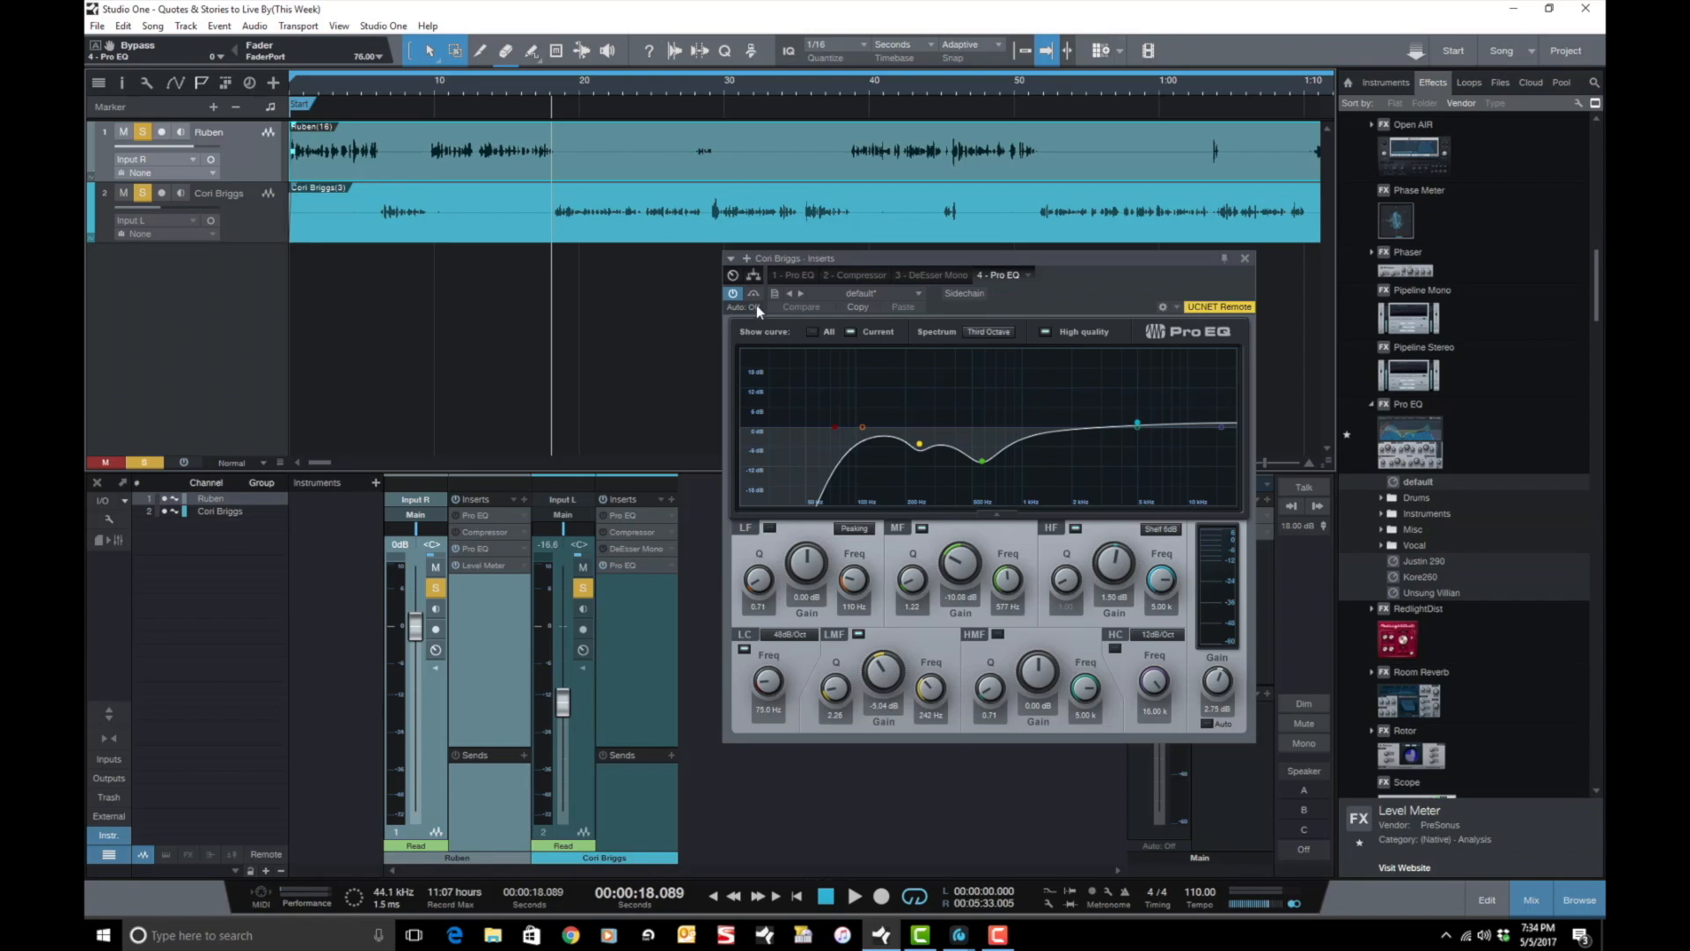
key(space)
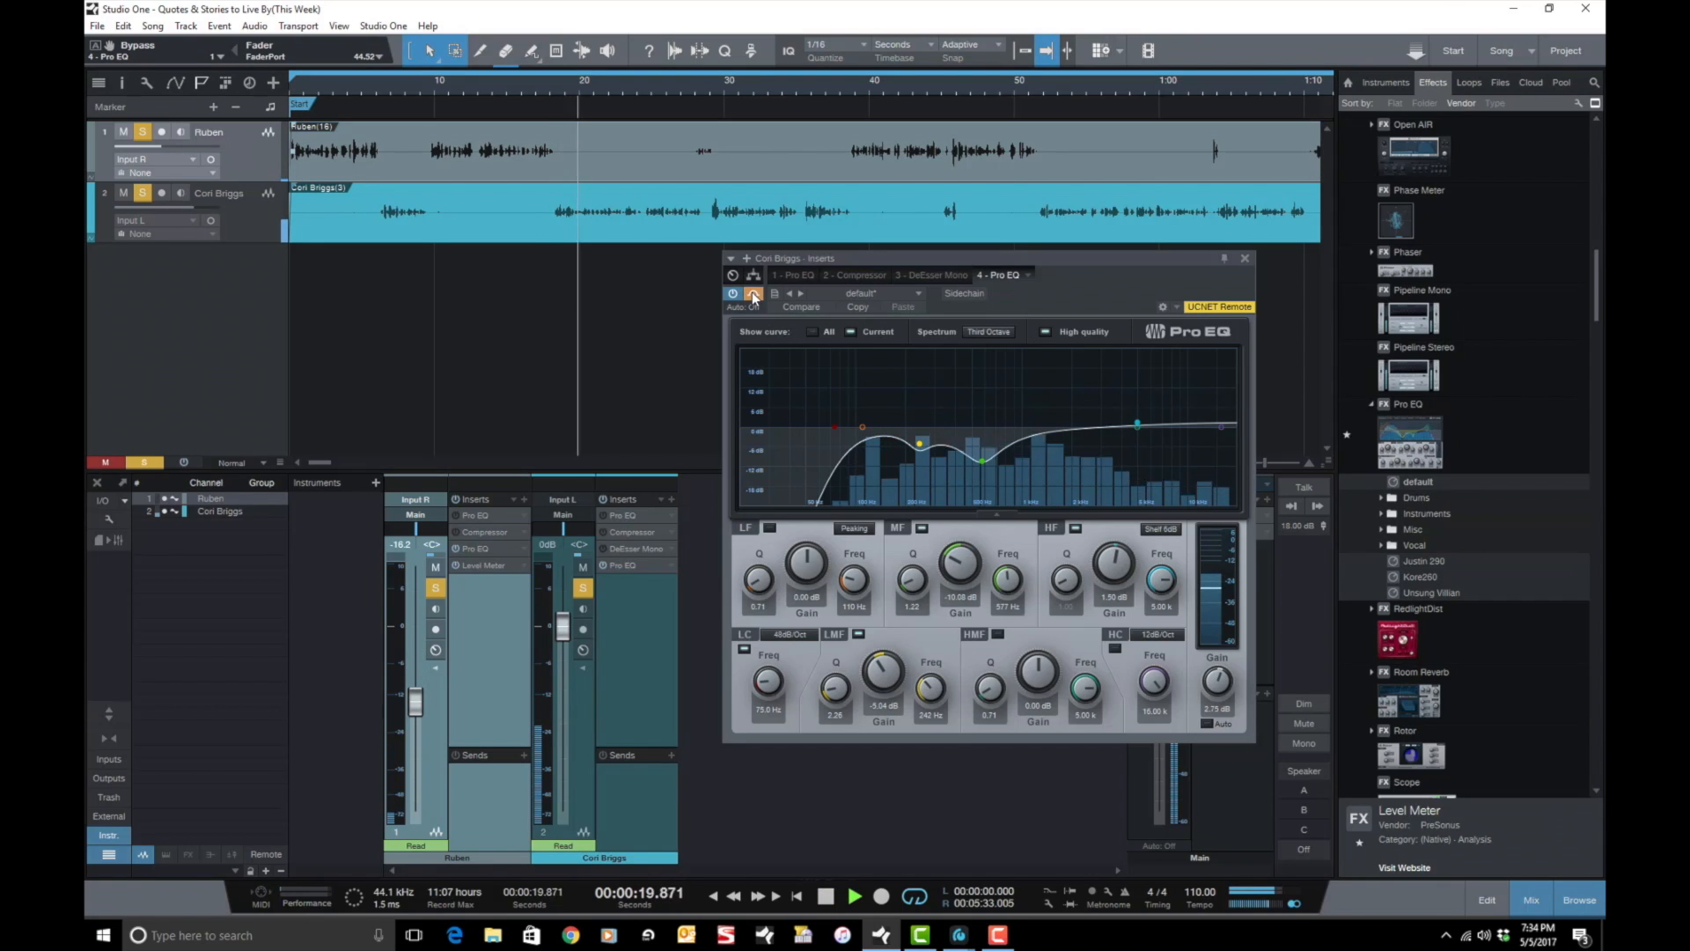
key(space)
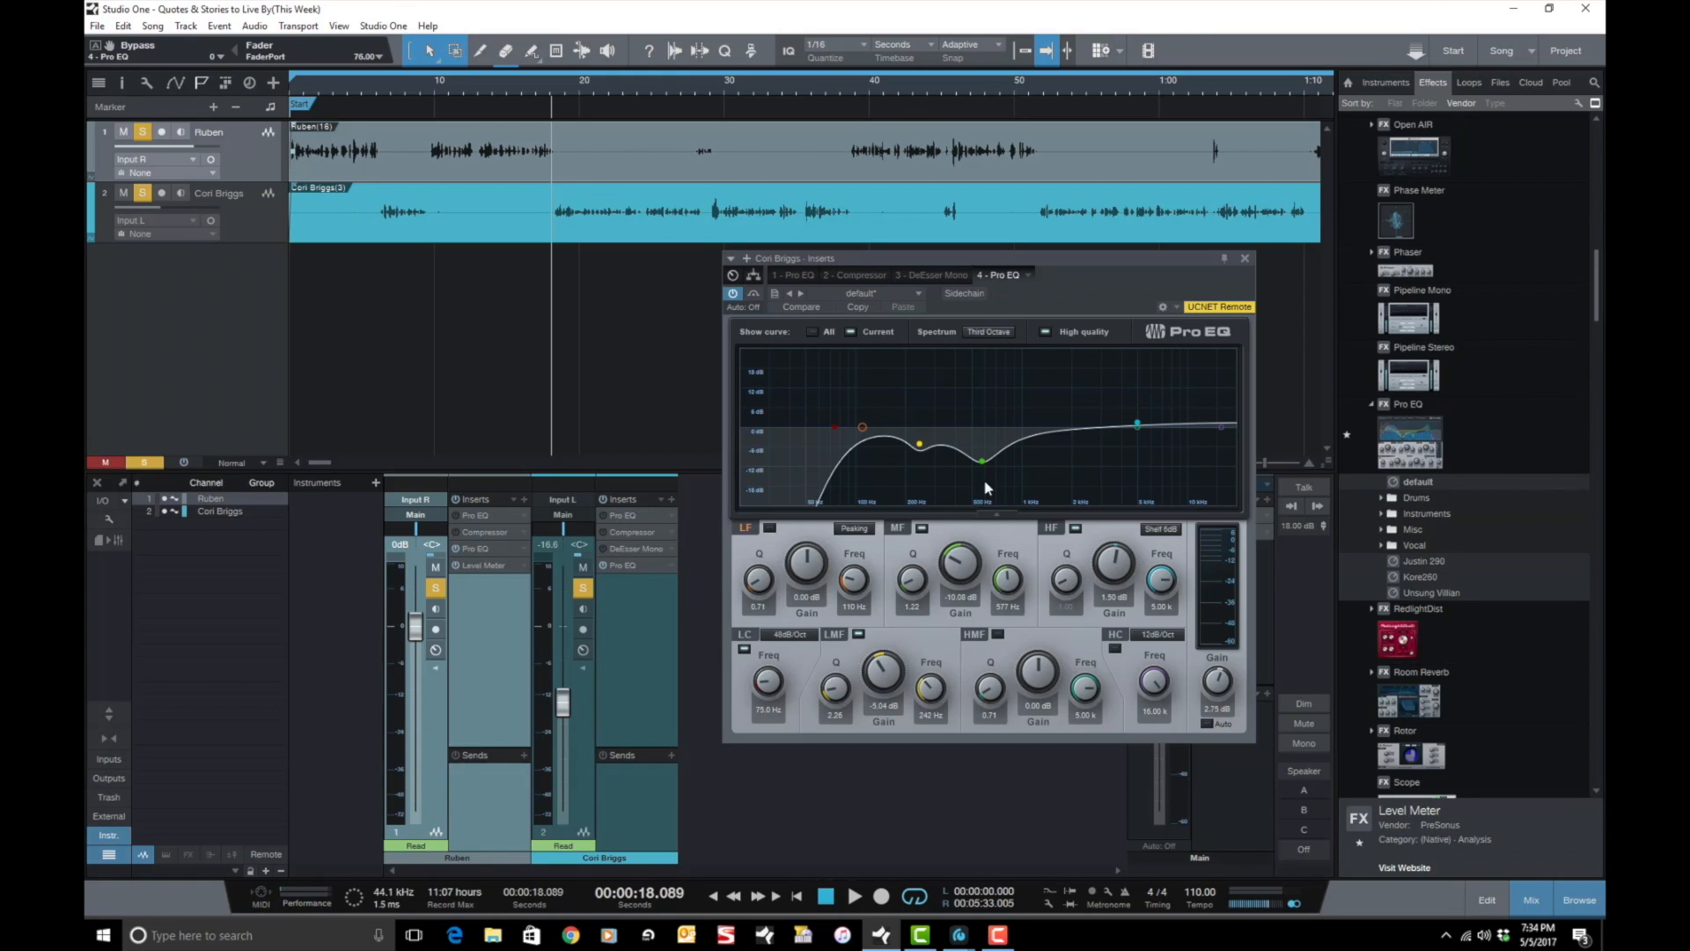
Set the MF band gain to -8 dB and close the second voice's Pro EQ.
click(955, 572)
key(Return)
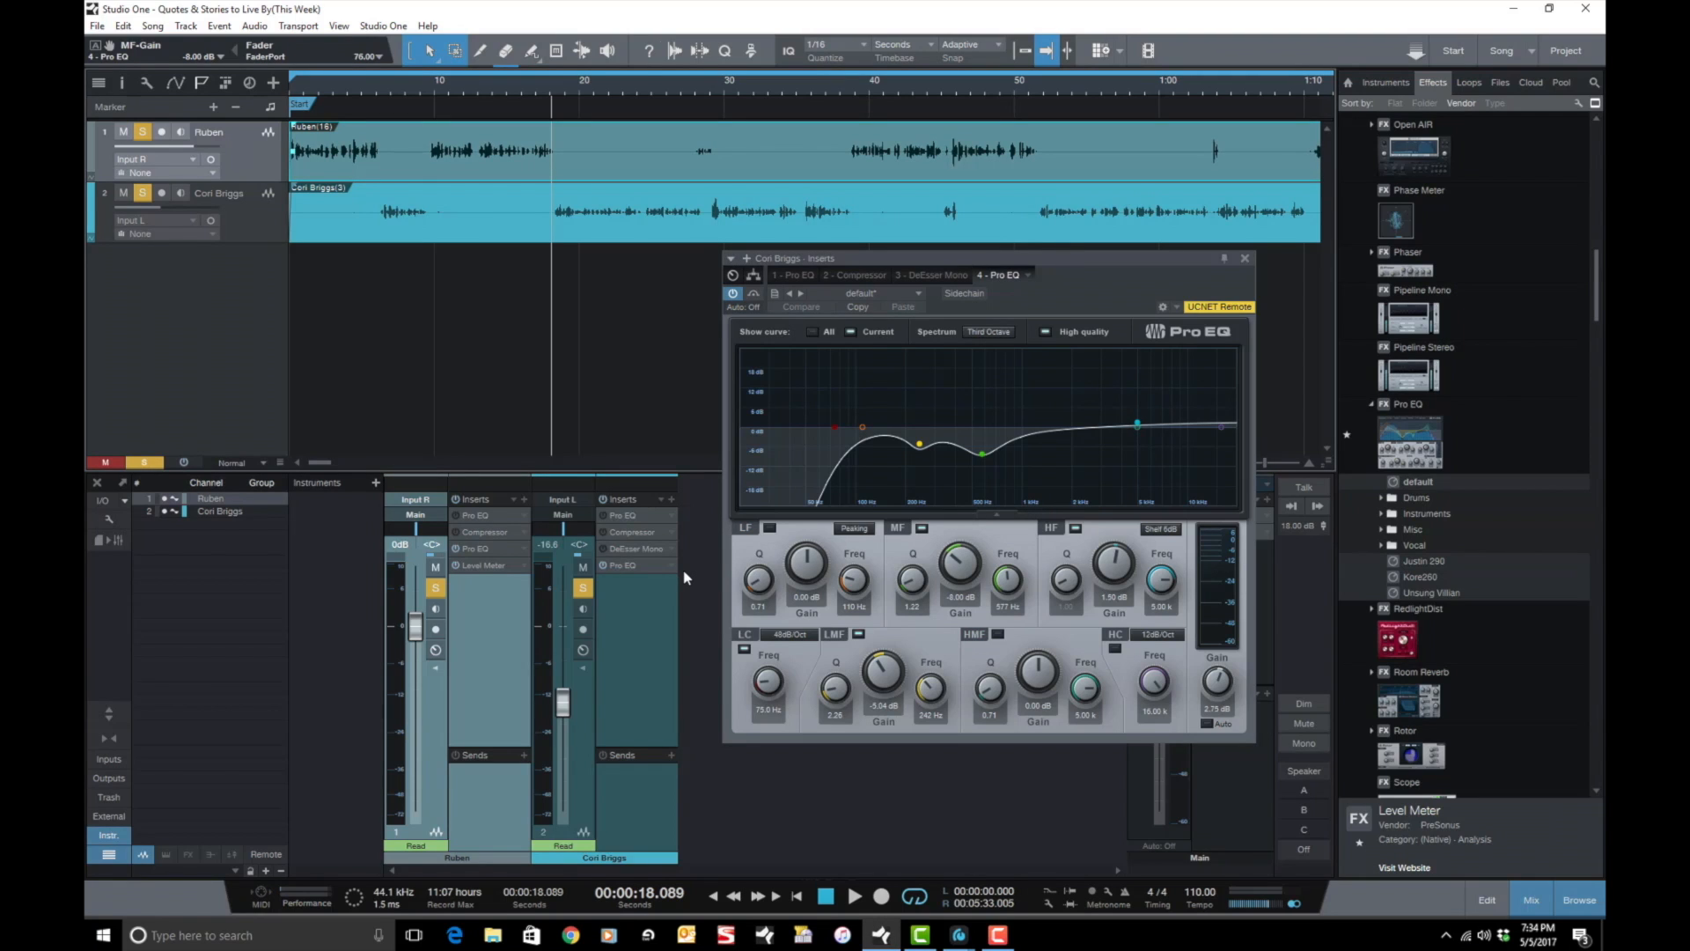
click(1244, 258)
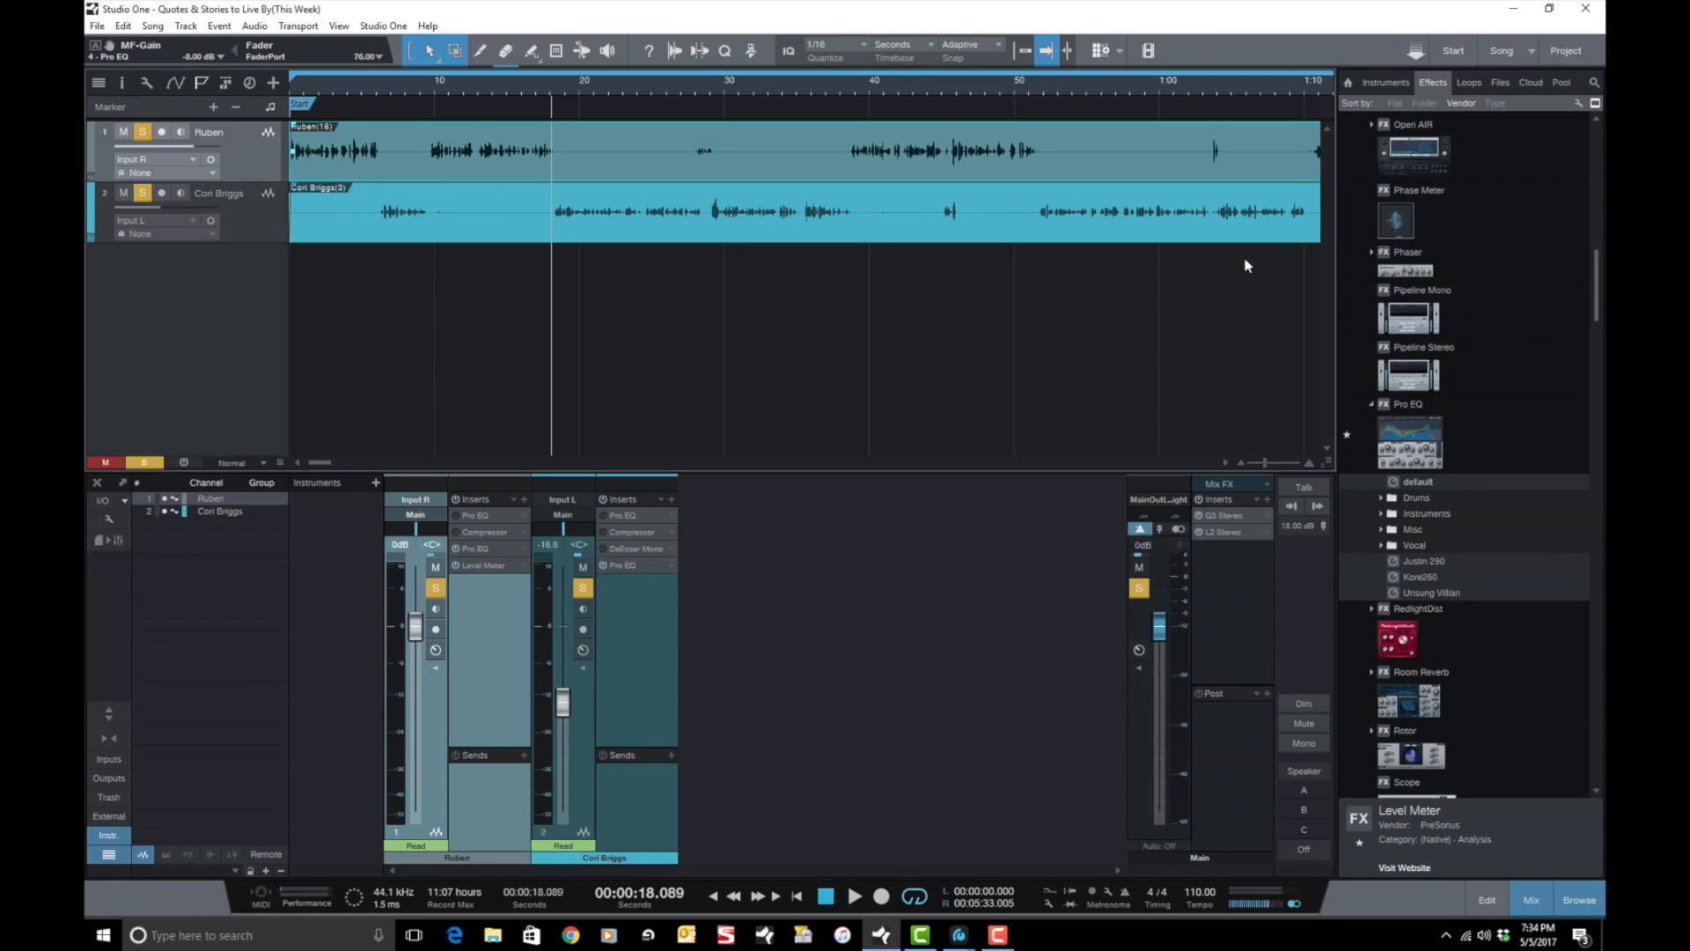
Open the first voice's third-slot and first-slot Pro EQs side by side and activate the first-slot one.
click(489, 546)
drag(1107, 97, 1299, 136)
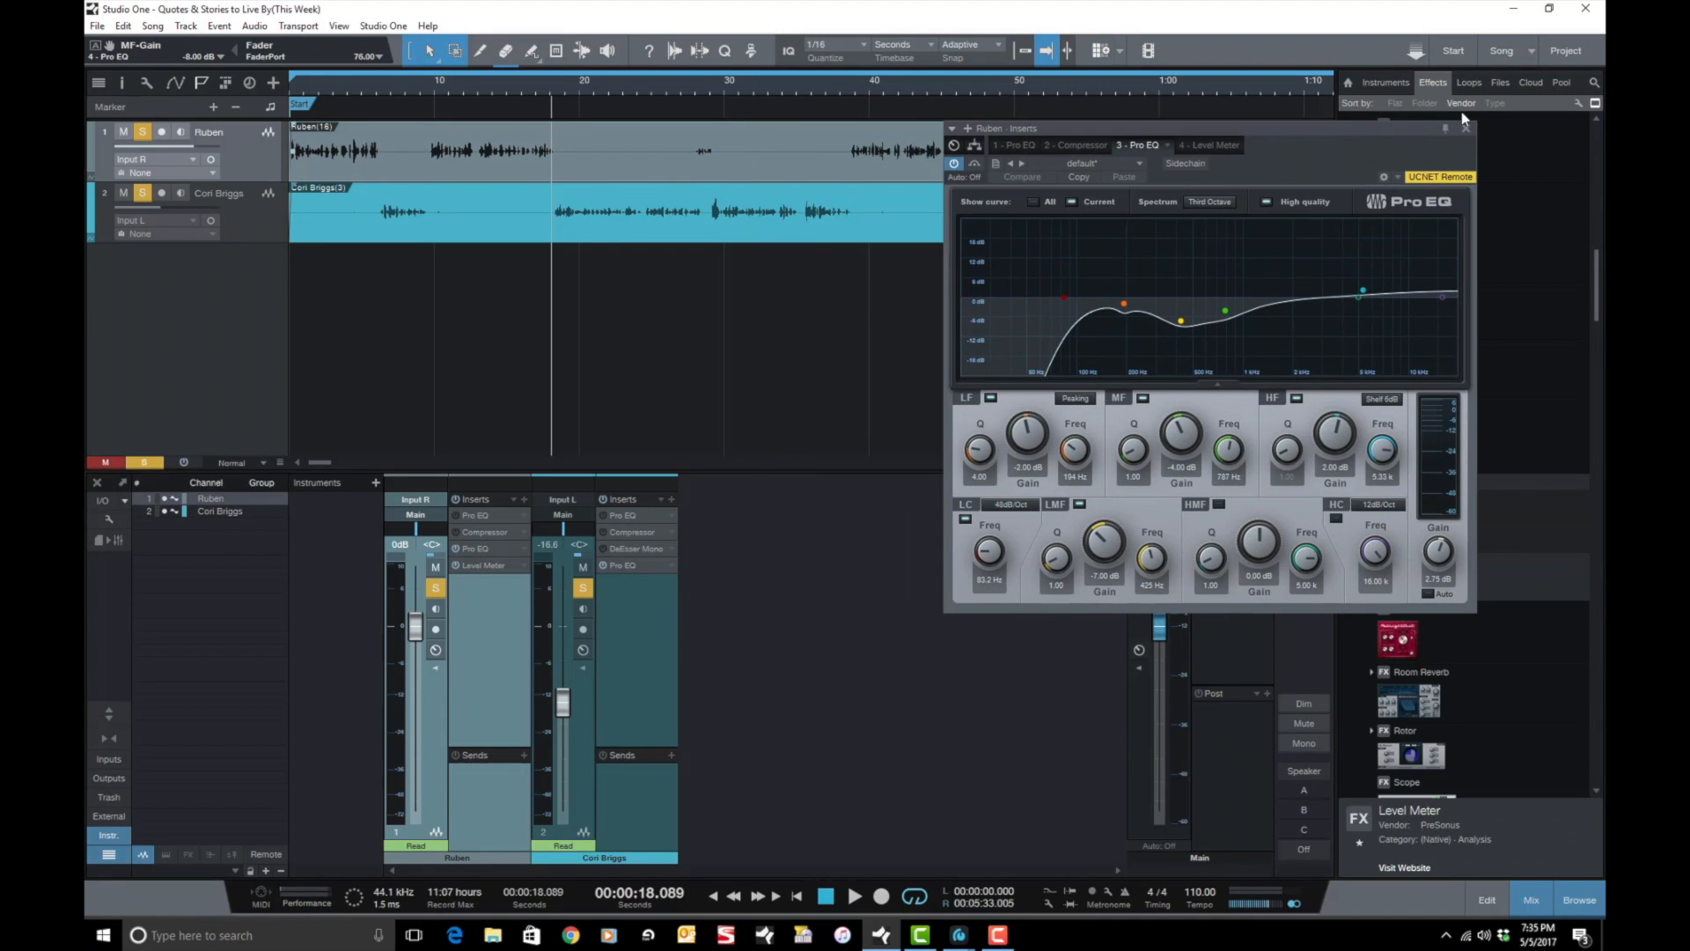
click(484, 515)
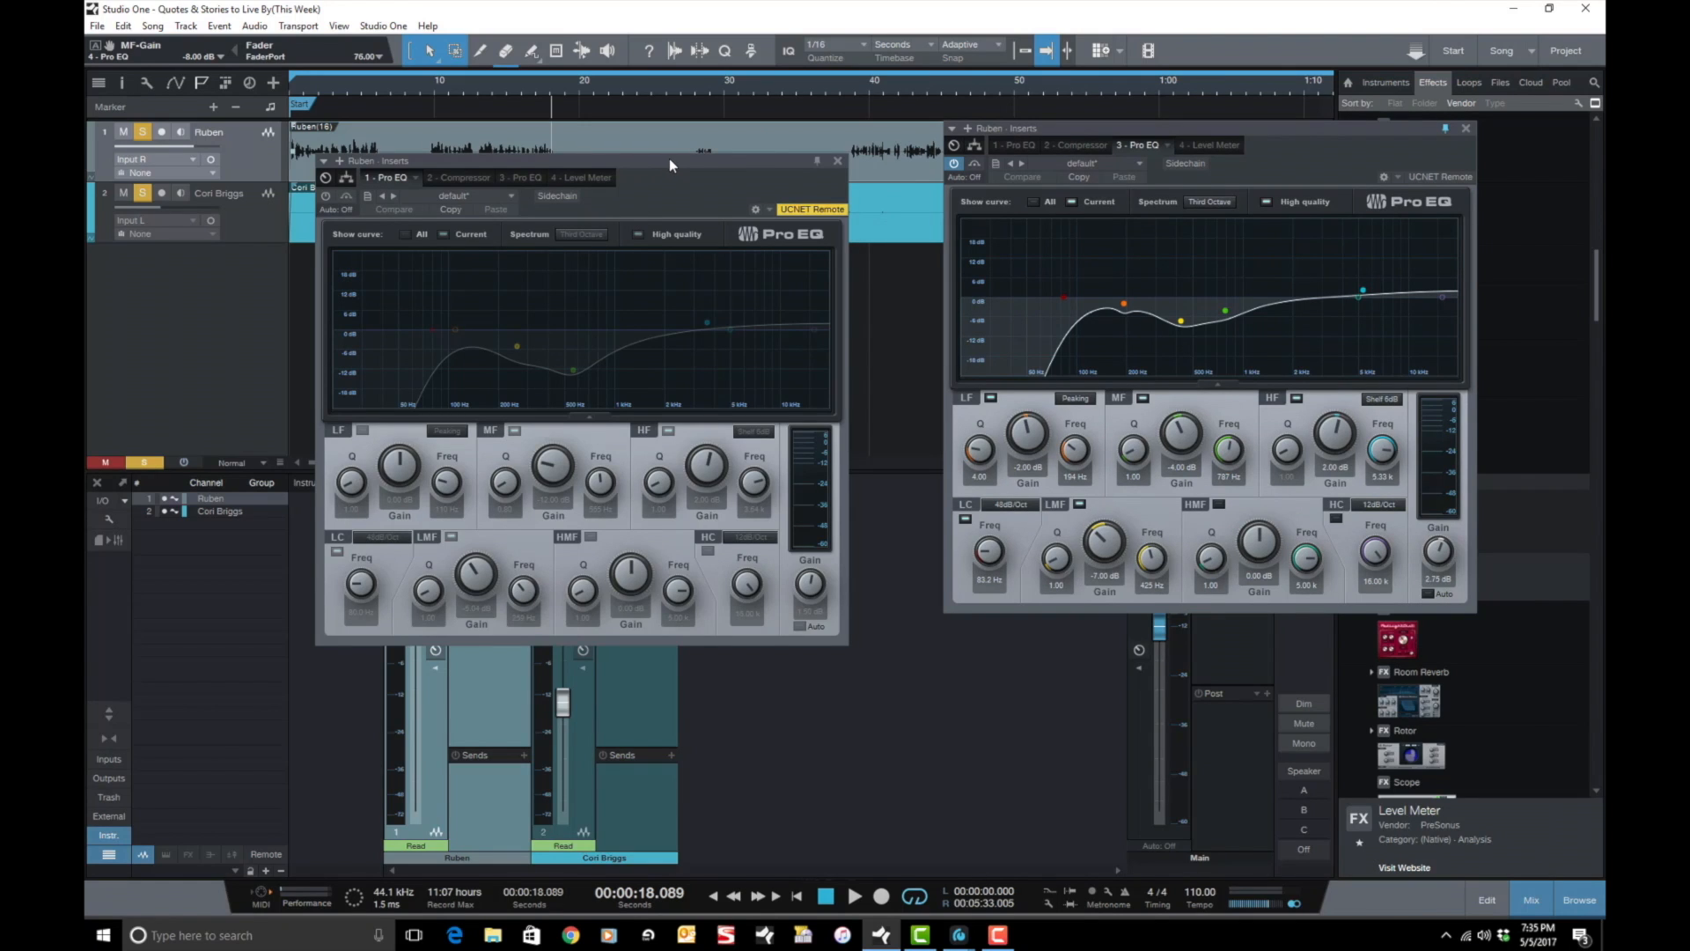
drag(669, 158, 678, 123)
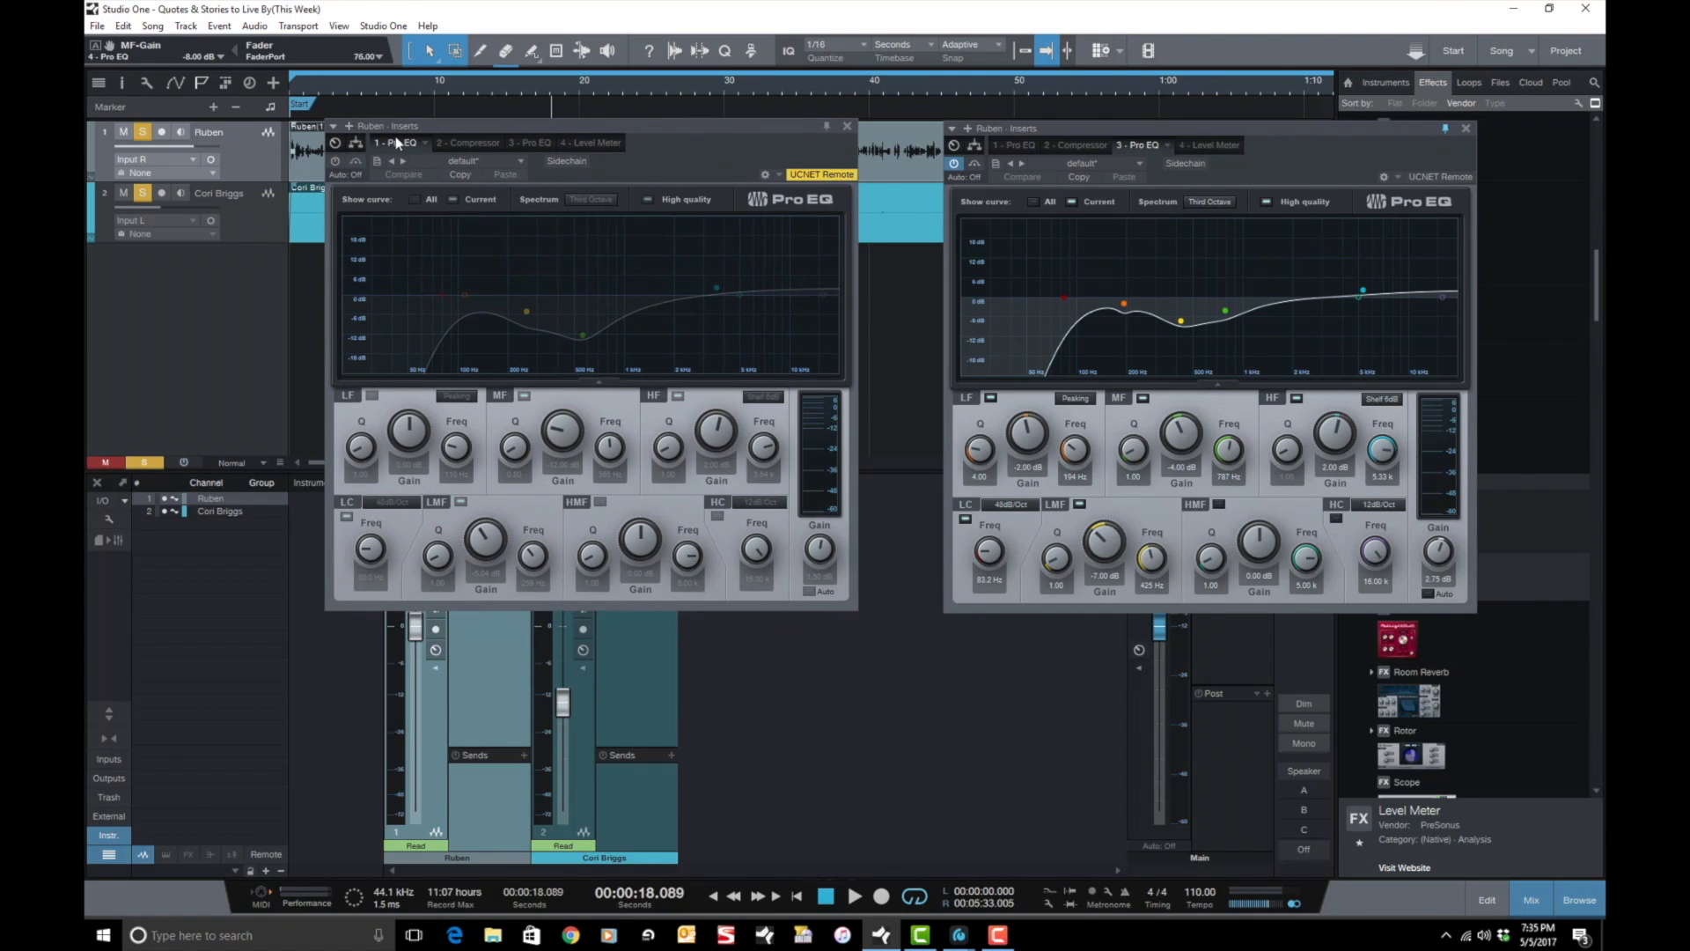
click(335, 162)
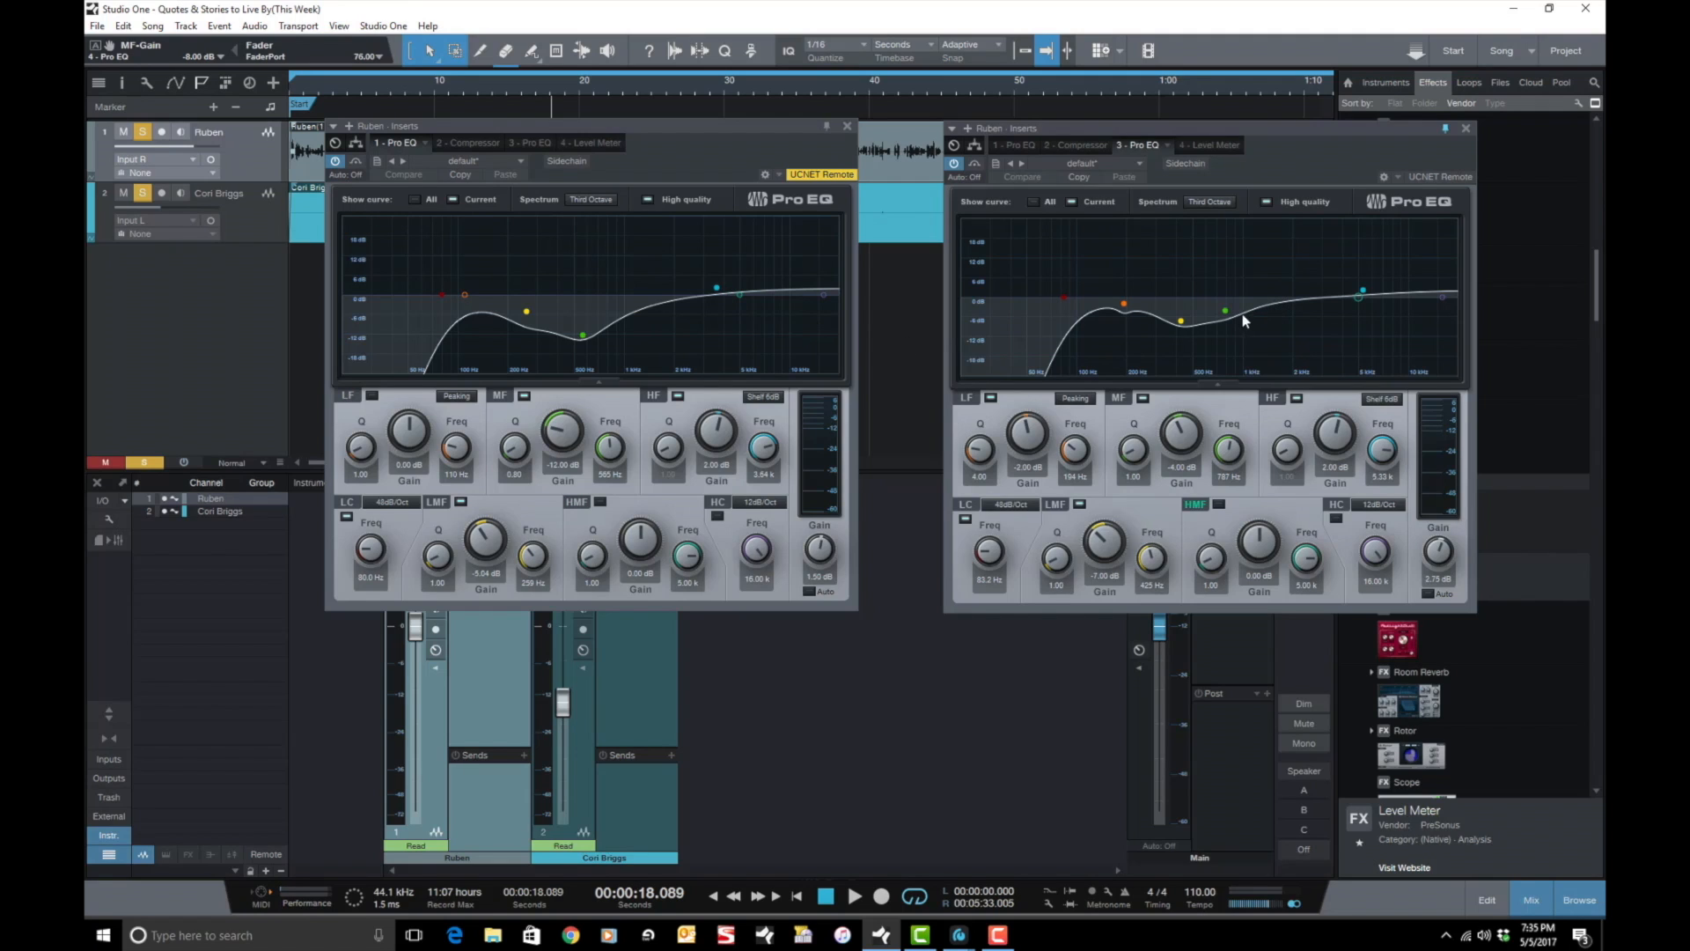
Play the first voice from about 0:09.5 through the first-slot Pro EQ with the third-slot one bypassed.
click(1124, 305)
click(973, 164)
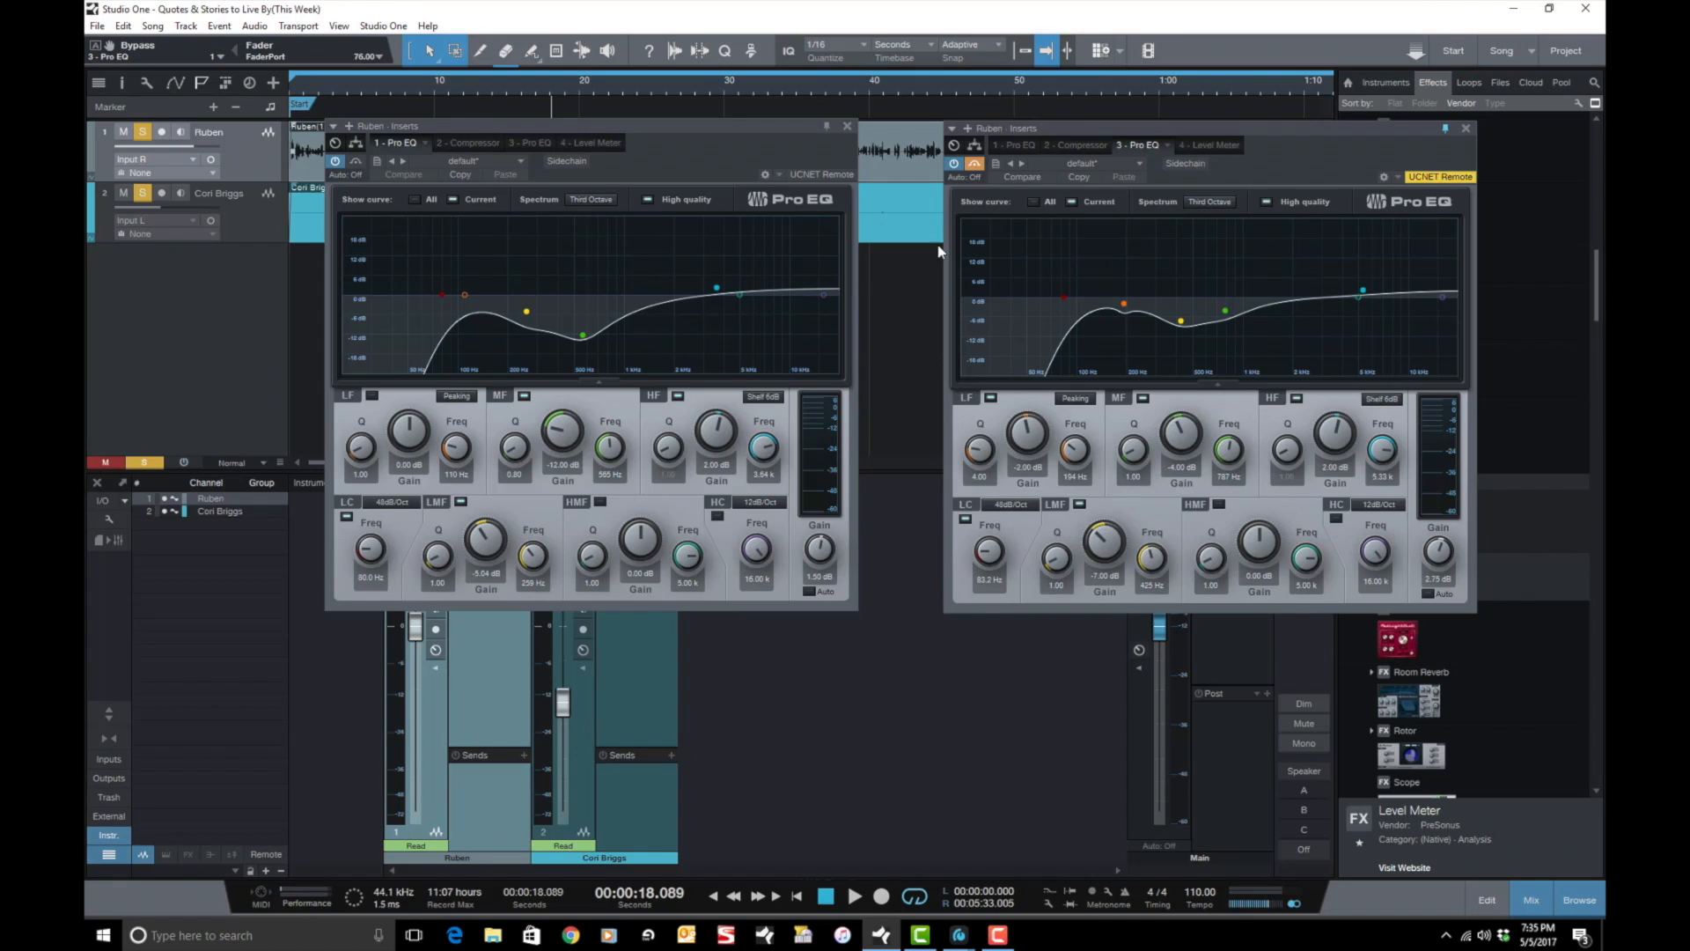
drag(493, 125, 590, 236)
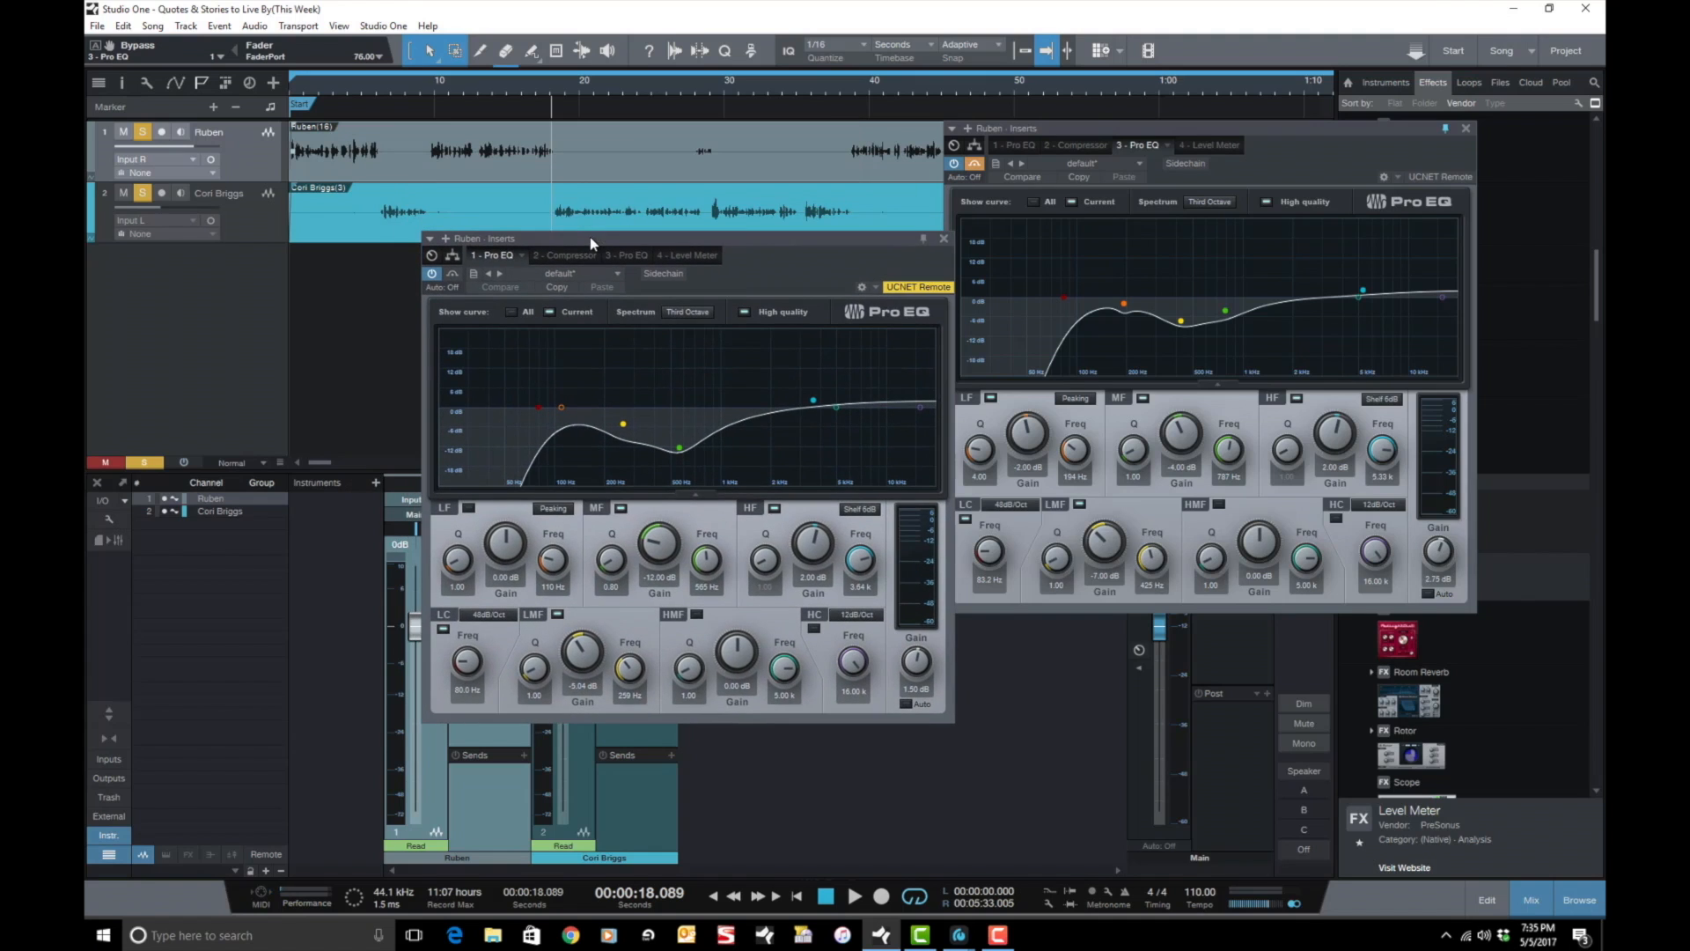
click(429, 148)
key(space)
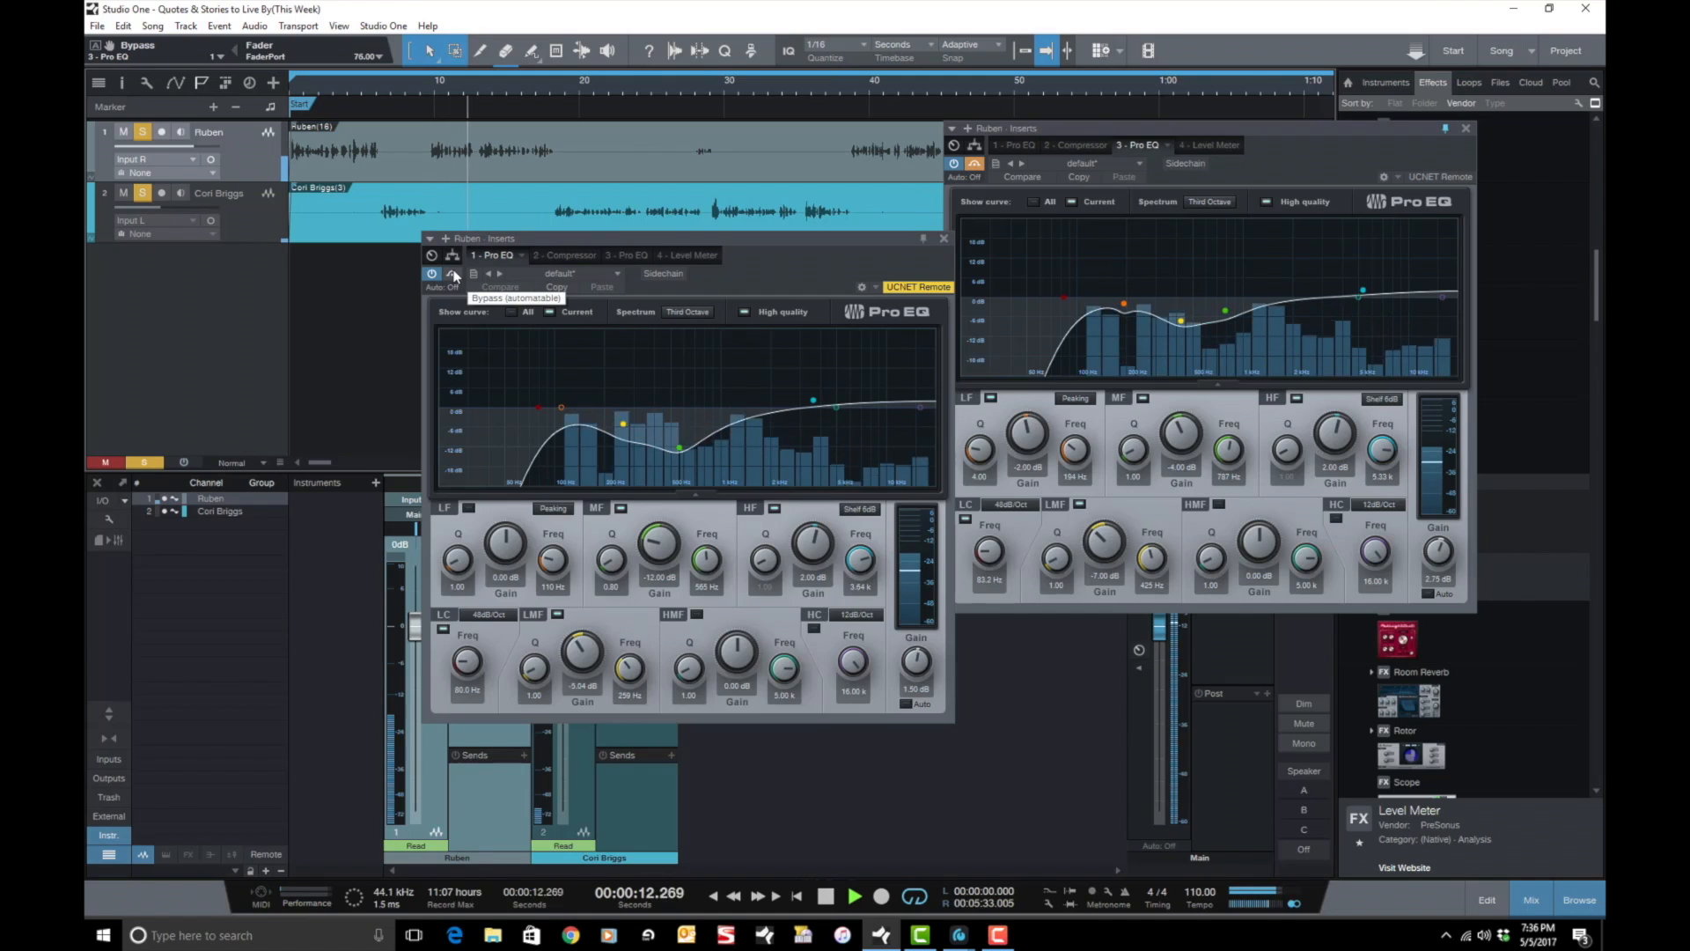
key(space)
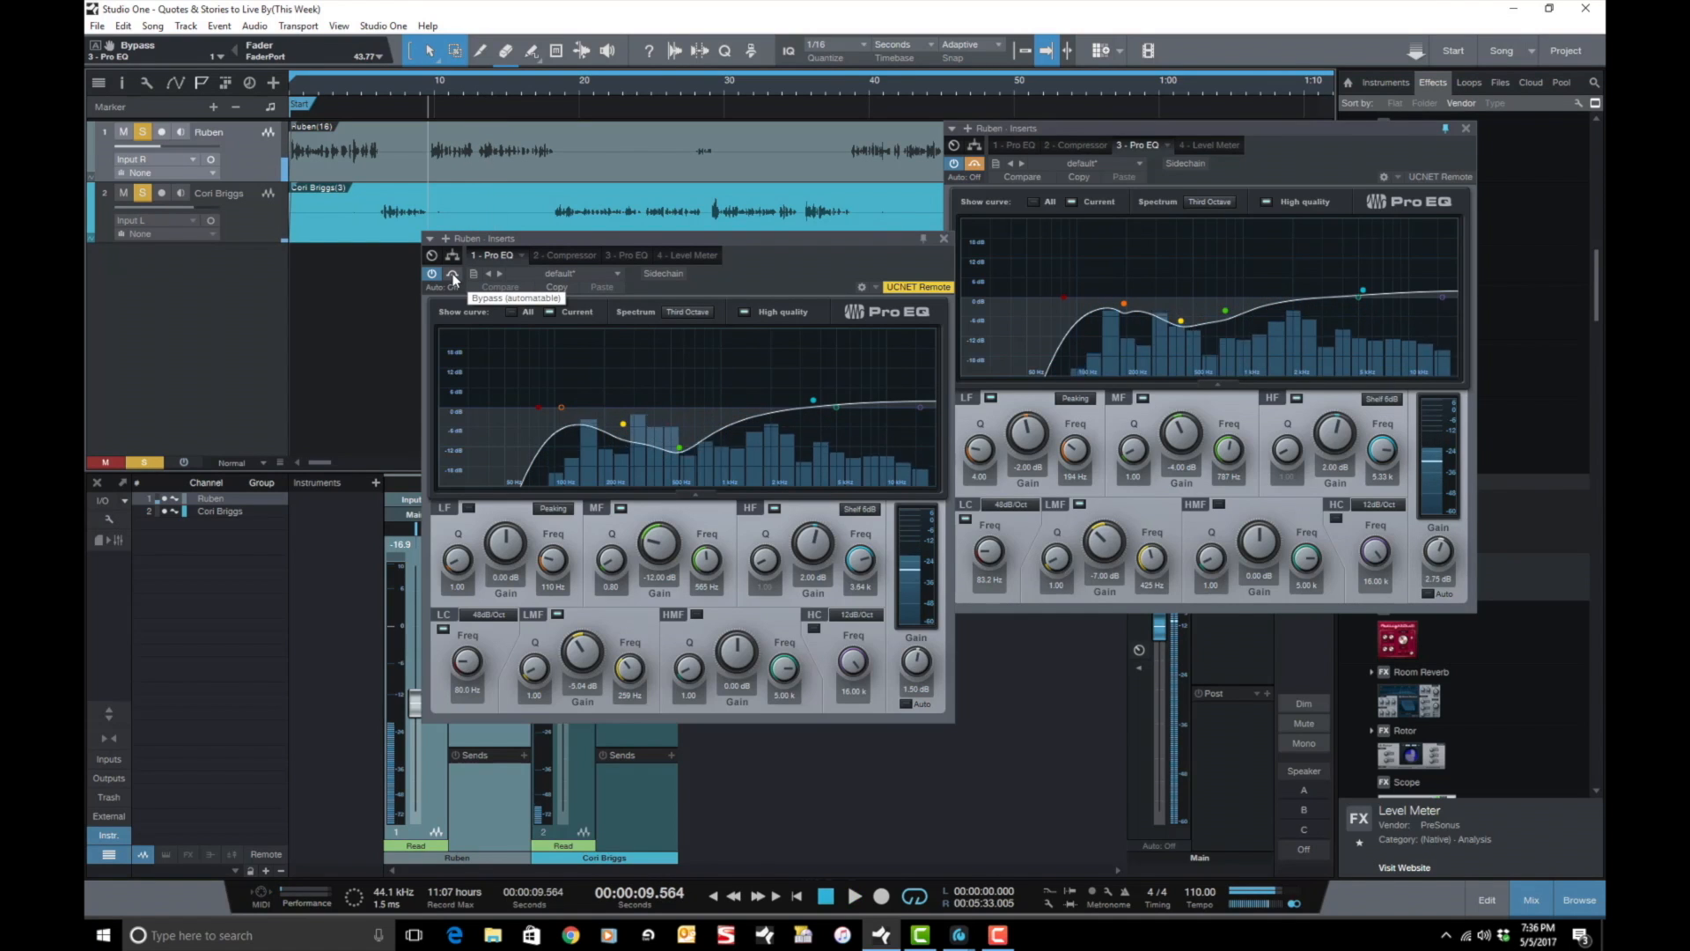
Replay the passage through the third-slot Pro EQ with the first-slot one bypassed, and close the first-slot EQ window.
click(453, 275)
click(974, 164)
click(974, 165)
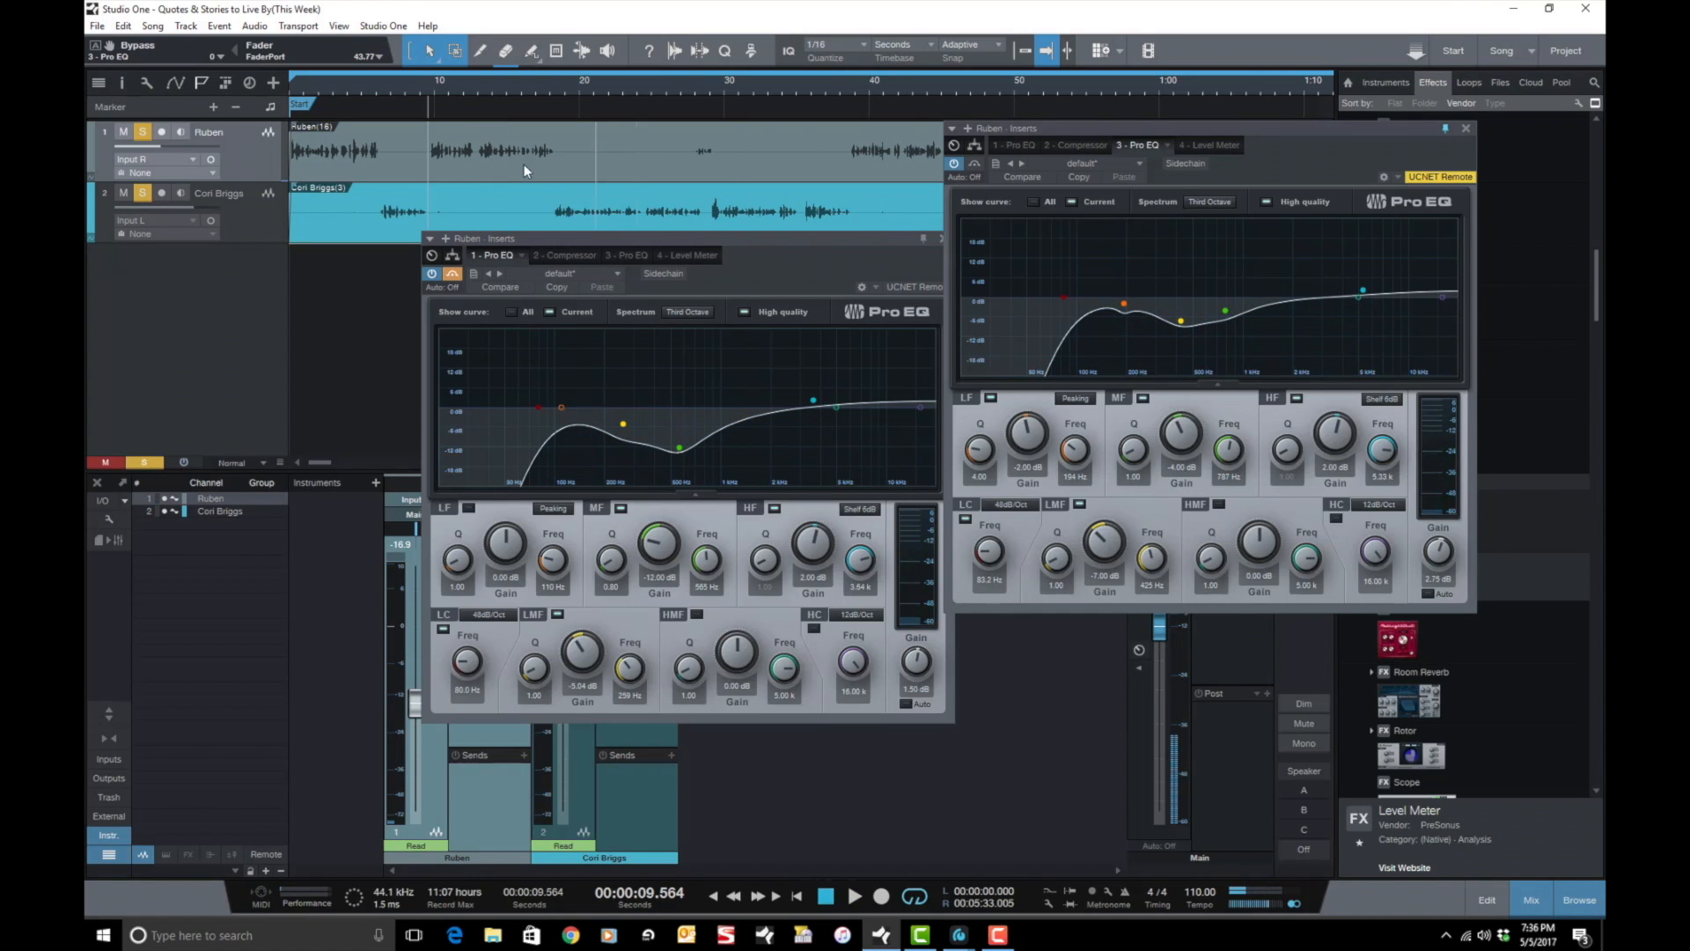
key(space)
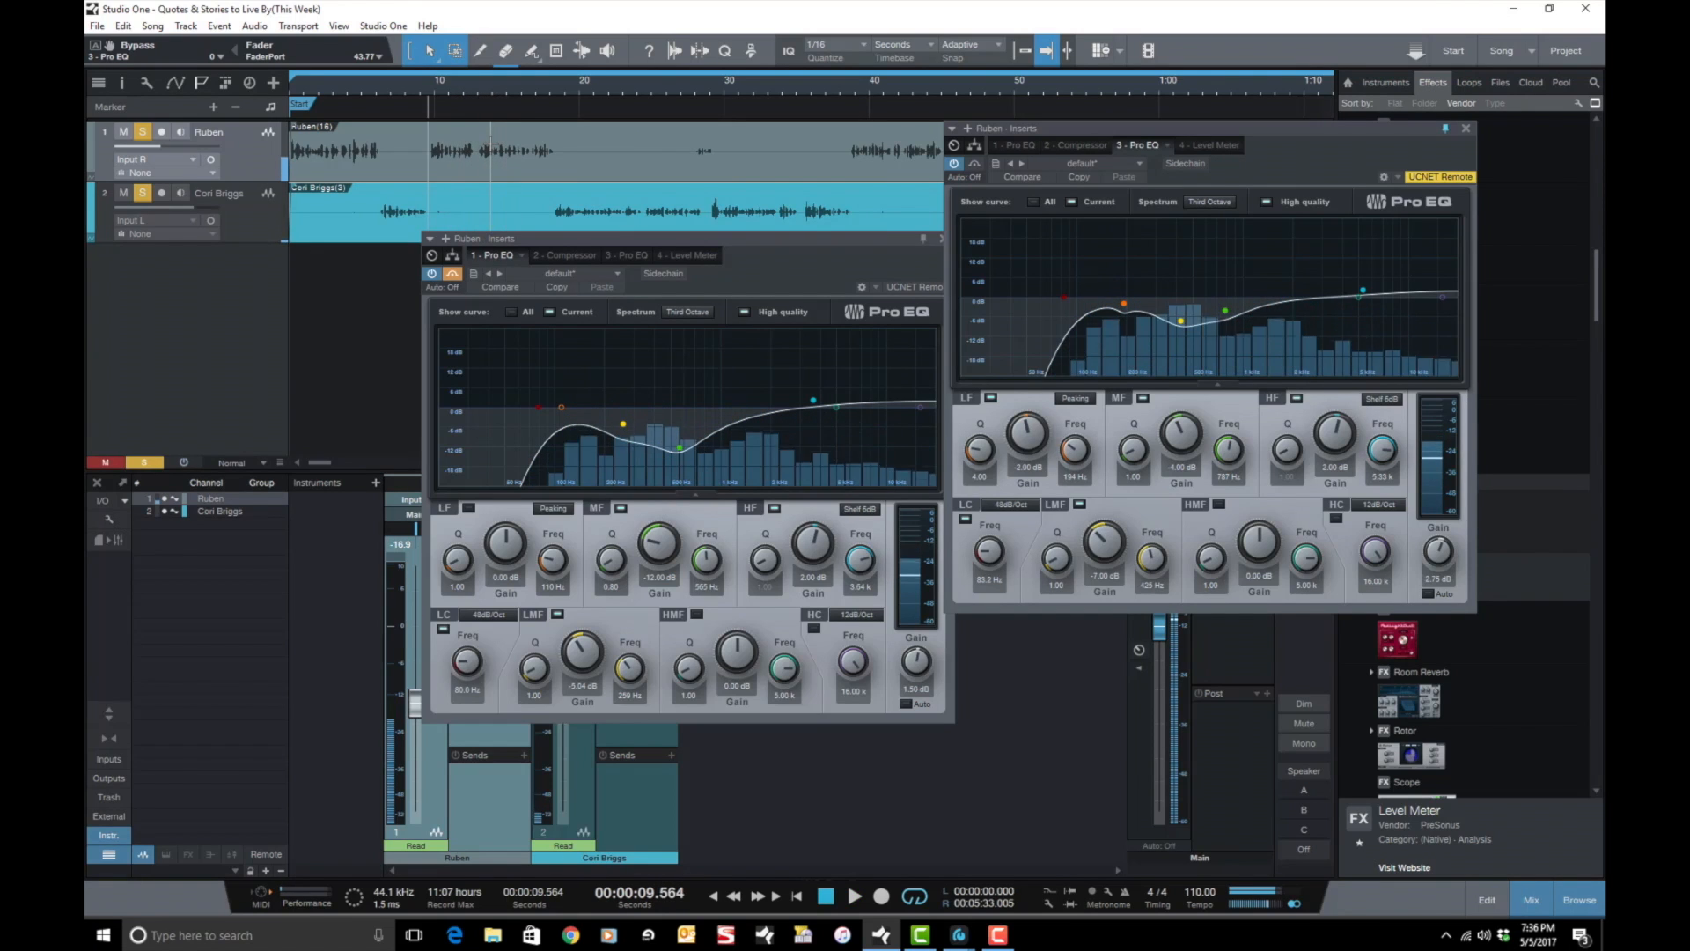
key(space)
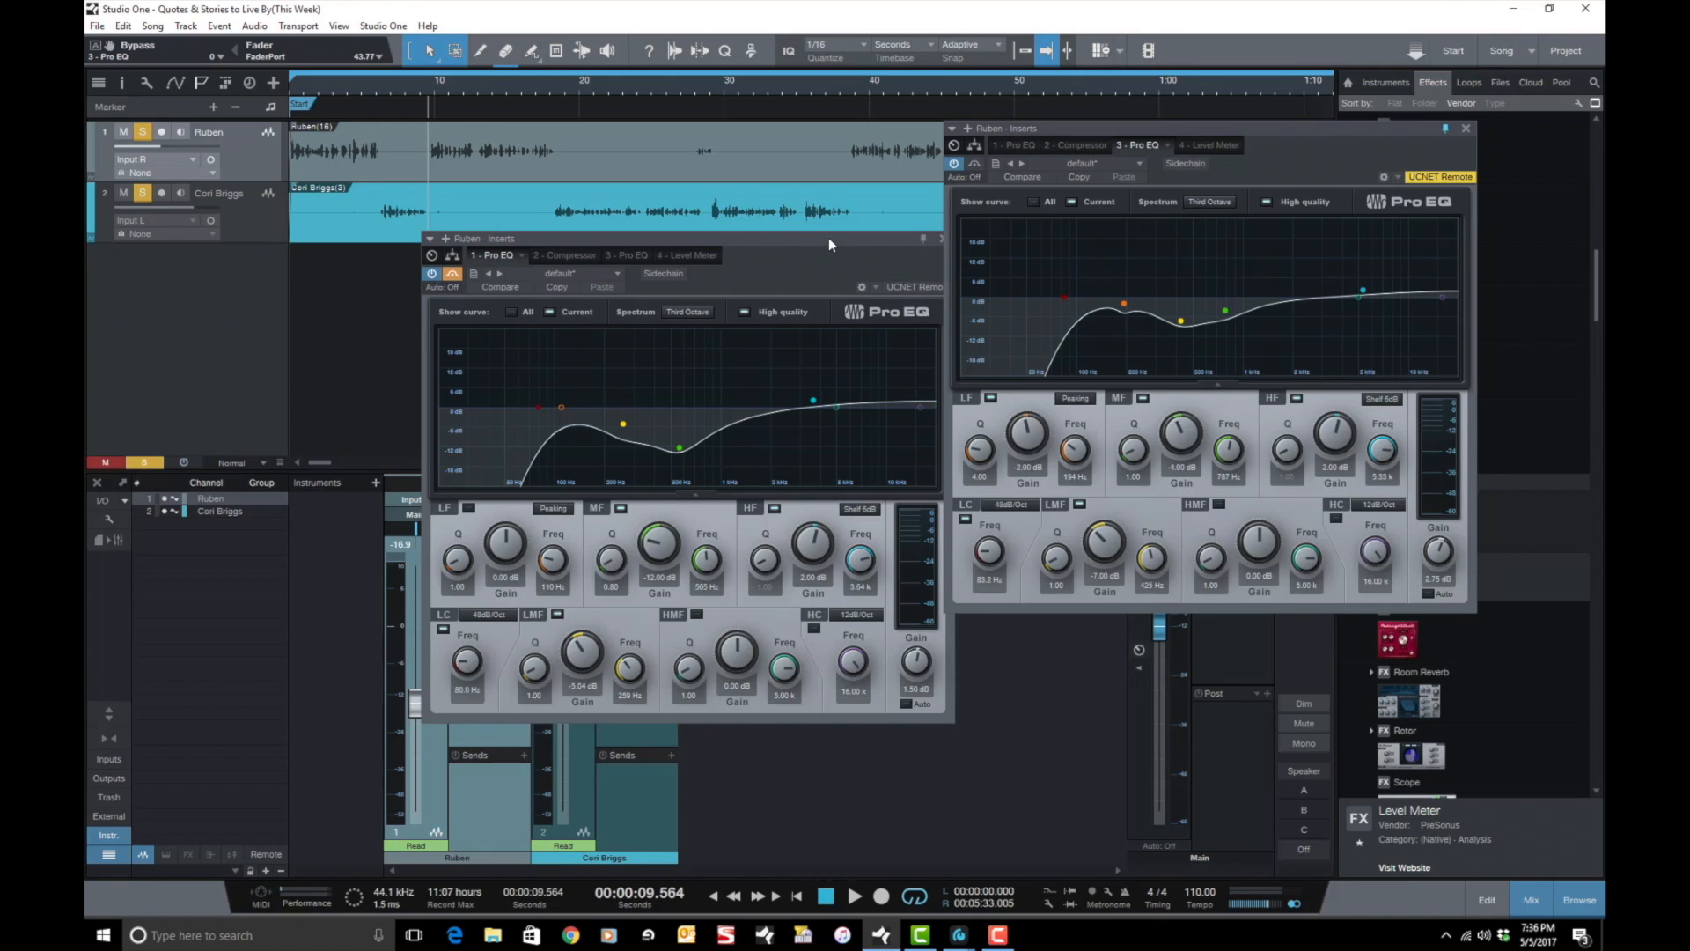
drag(828, 238, 669, 214)
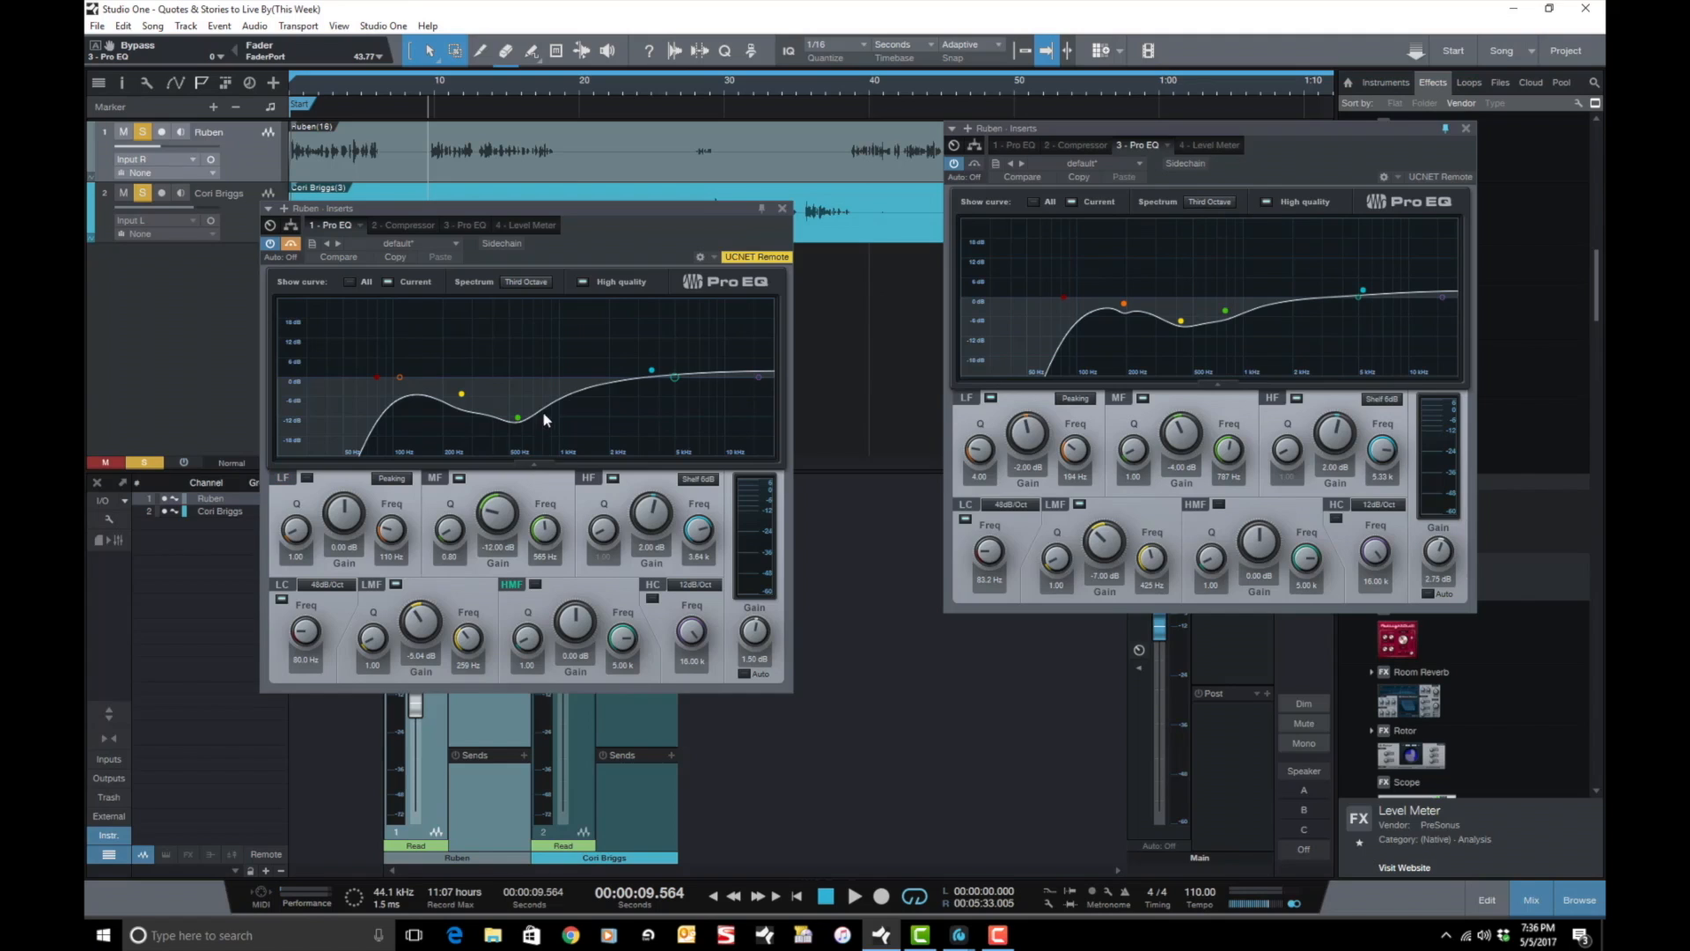
click(782, 208)
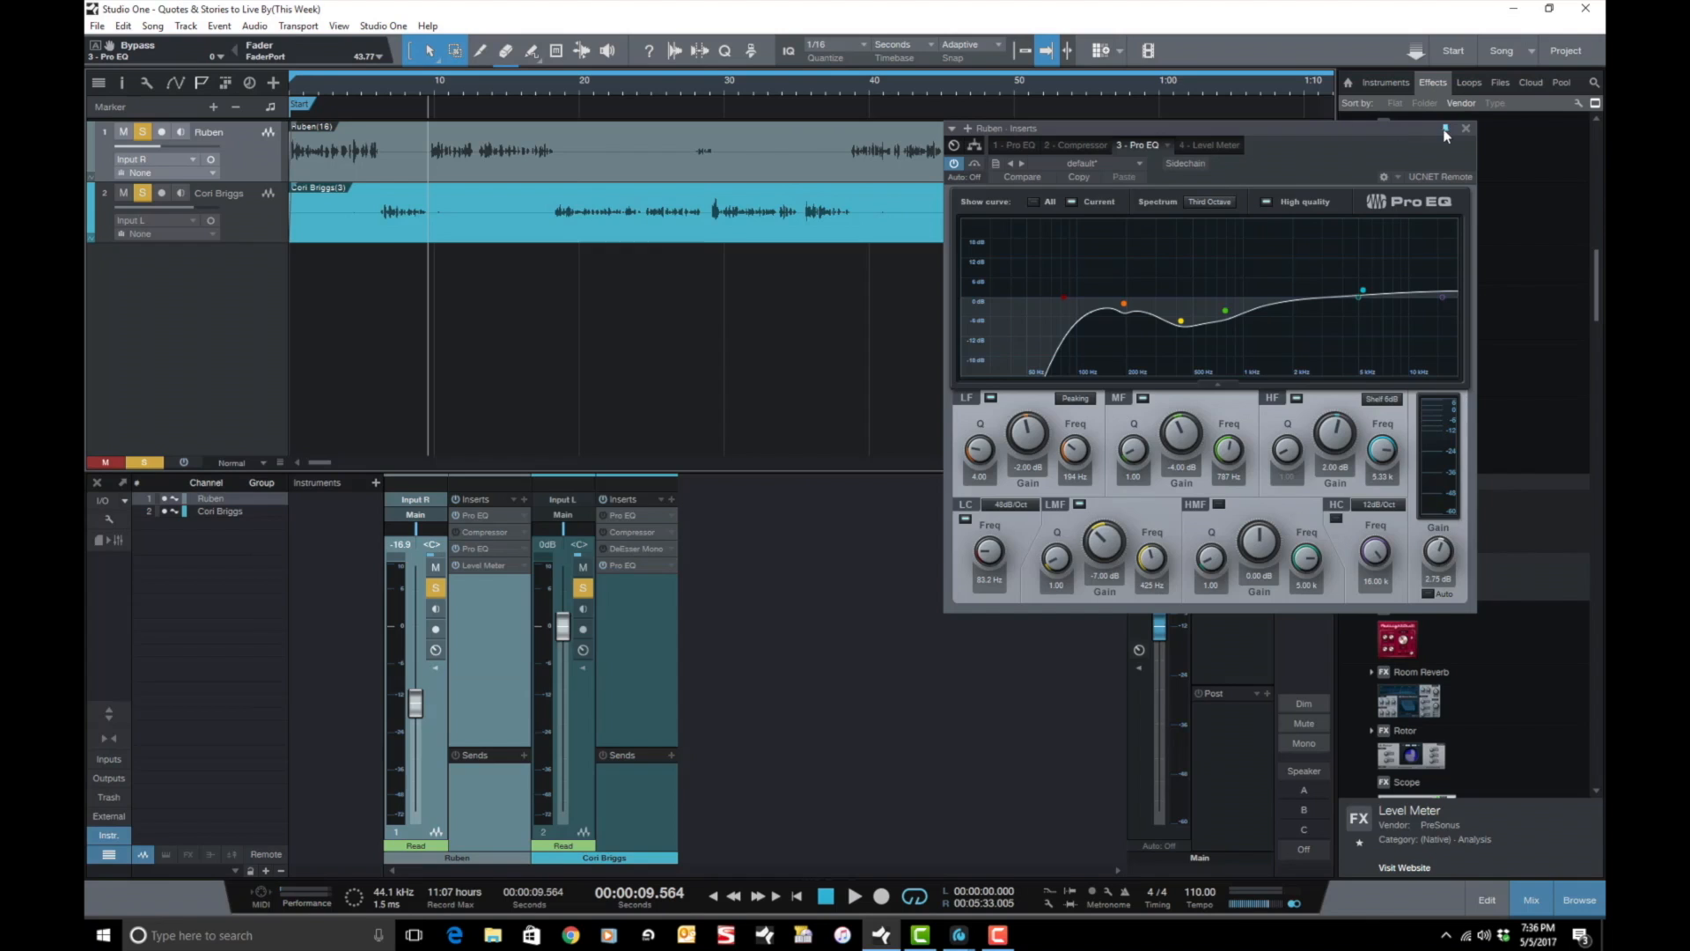
Close the Pro EQ window and replace the first voice's fourth-slot Level Meter with a Compressor.
click(1465, 130)
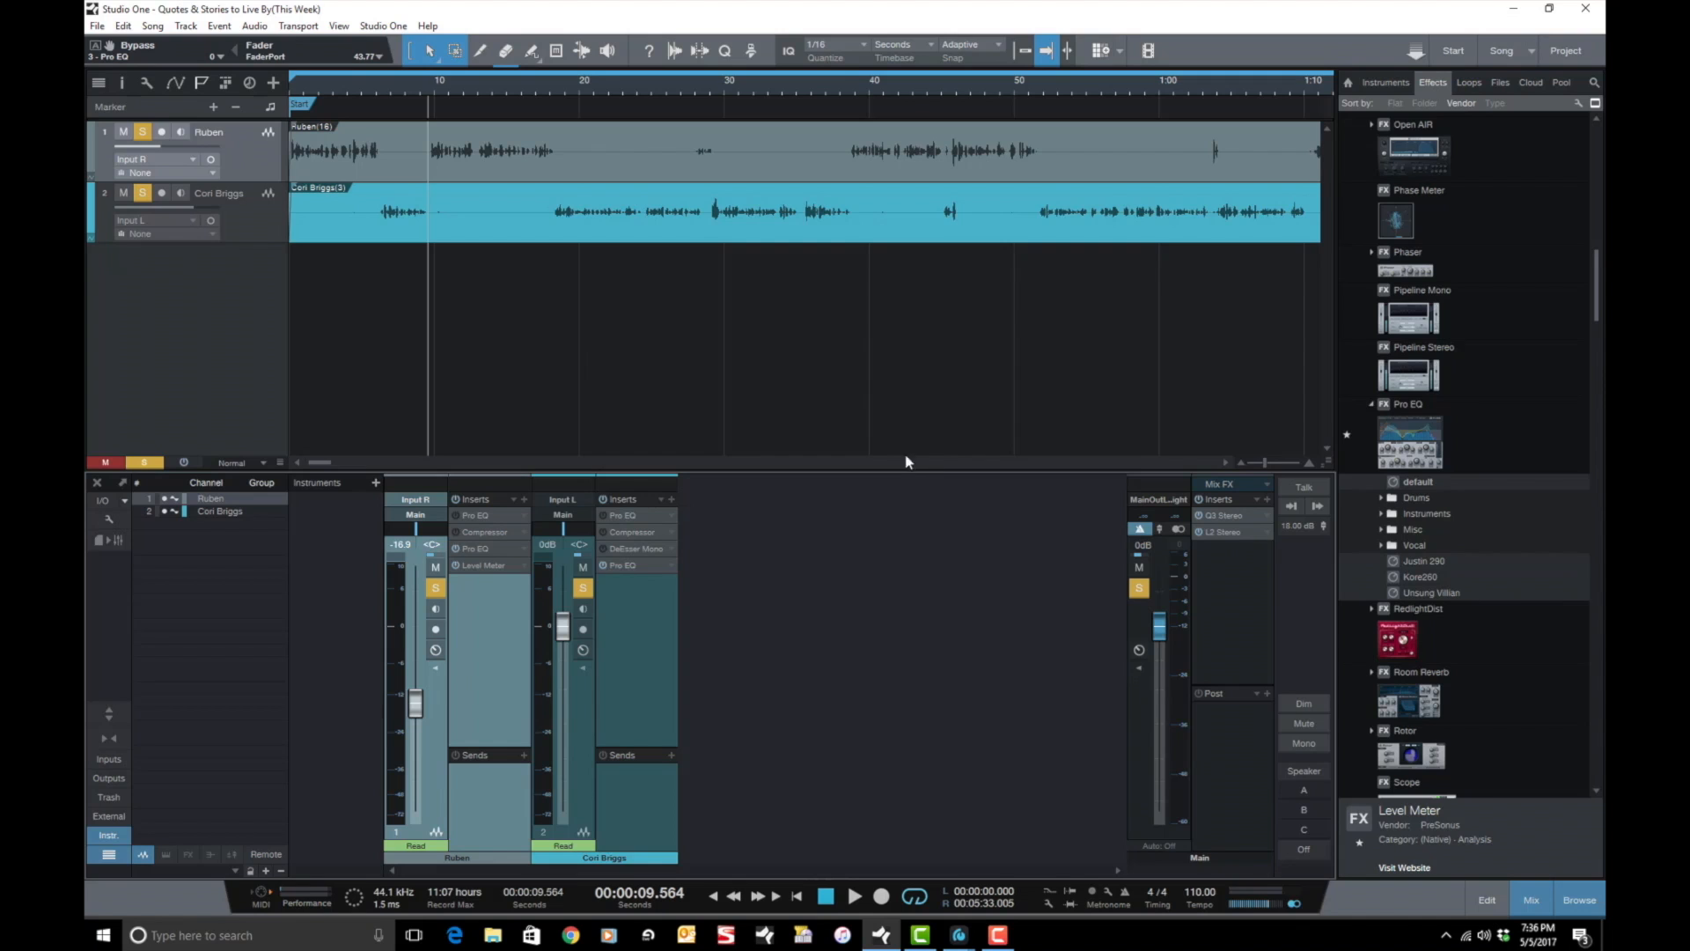
scroll(1434, 391, up, 5)
scroll(1437, 396, up, 8)
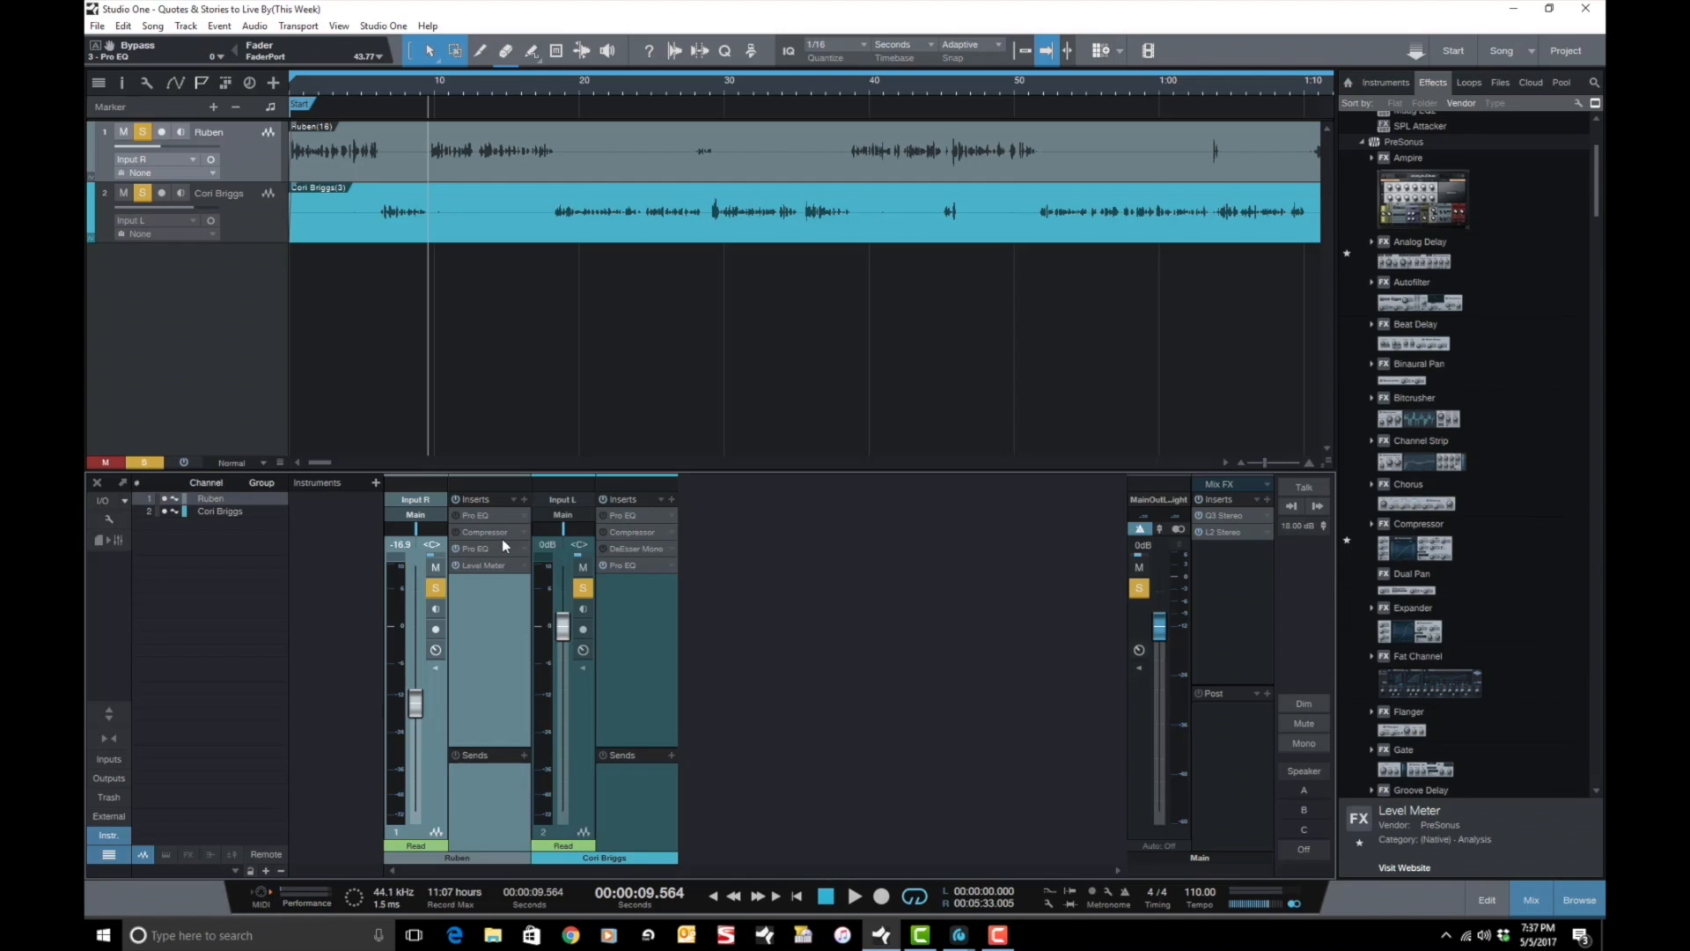
click(527, 565)
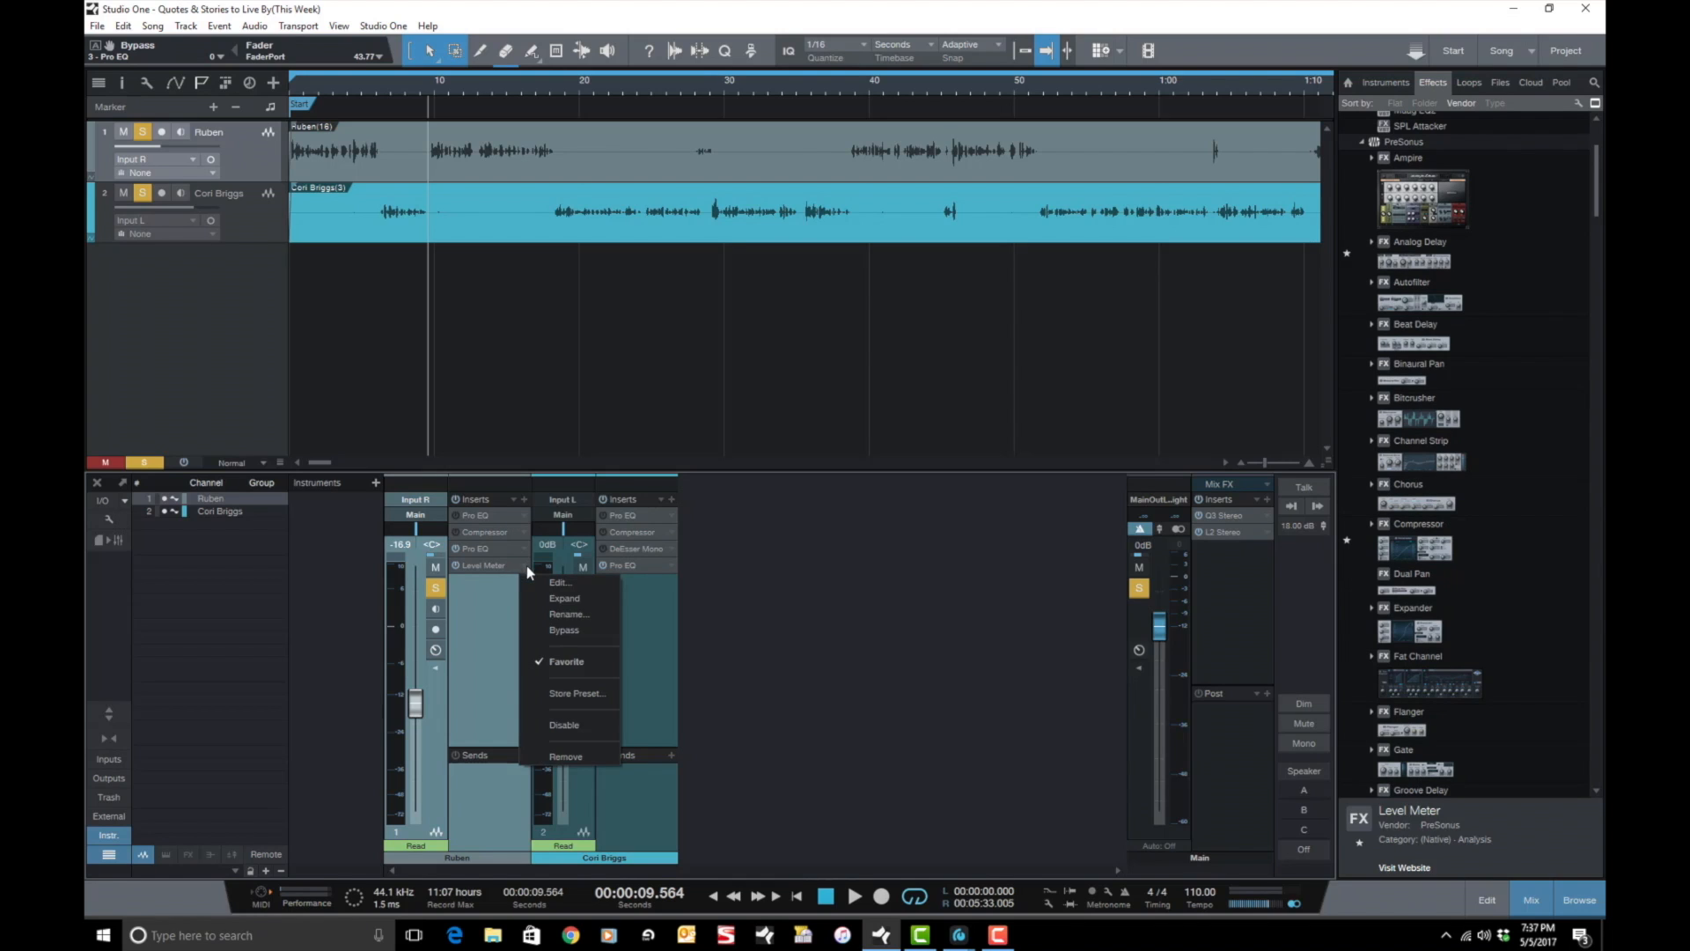
click(568, 755)
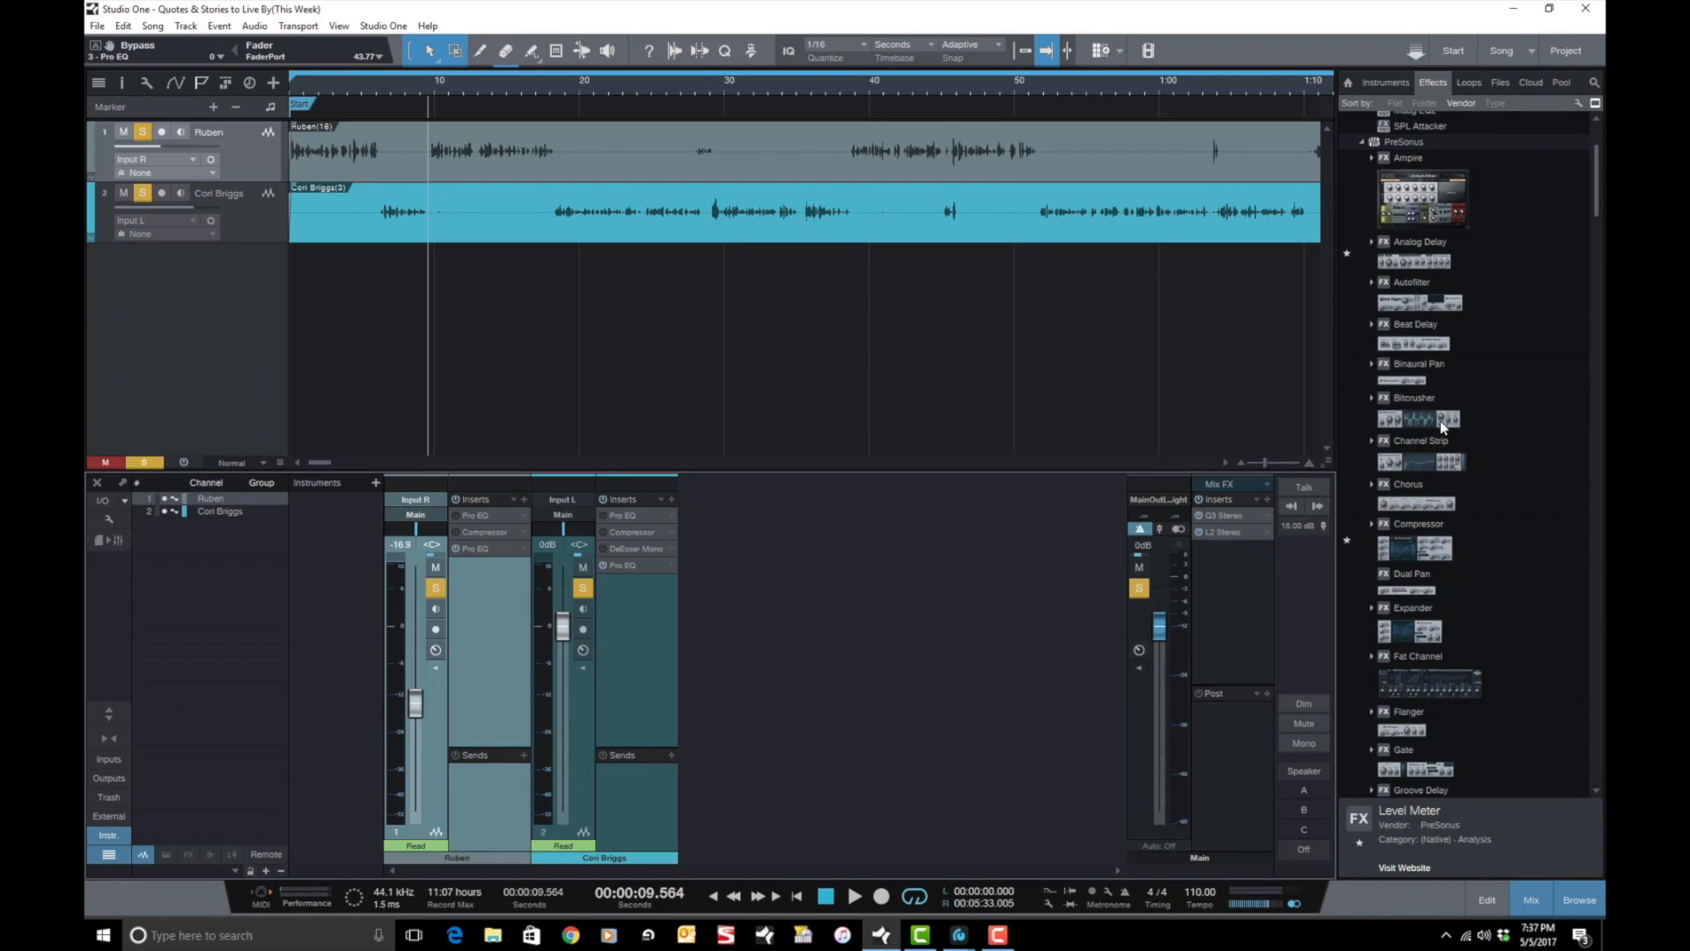
drag(1490, 548, 505, 581)
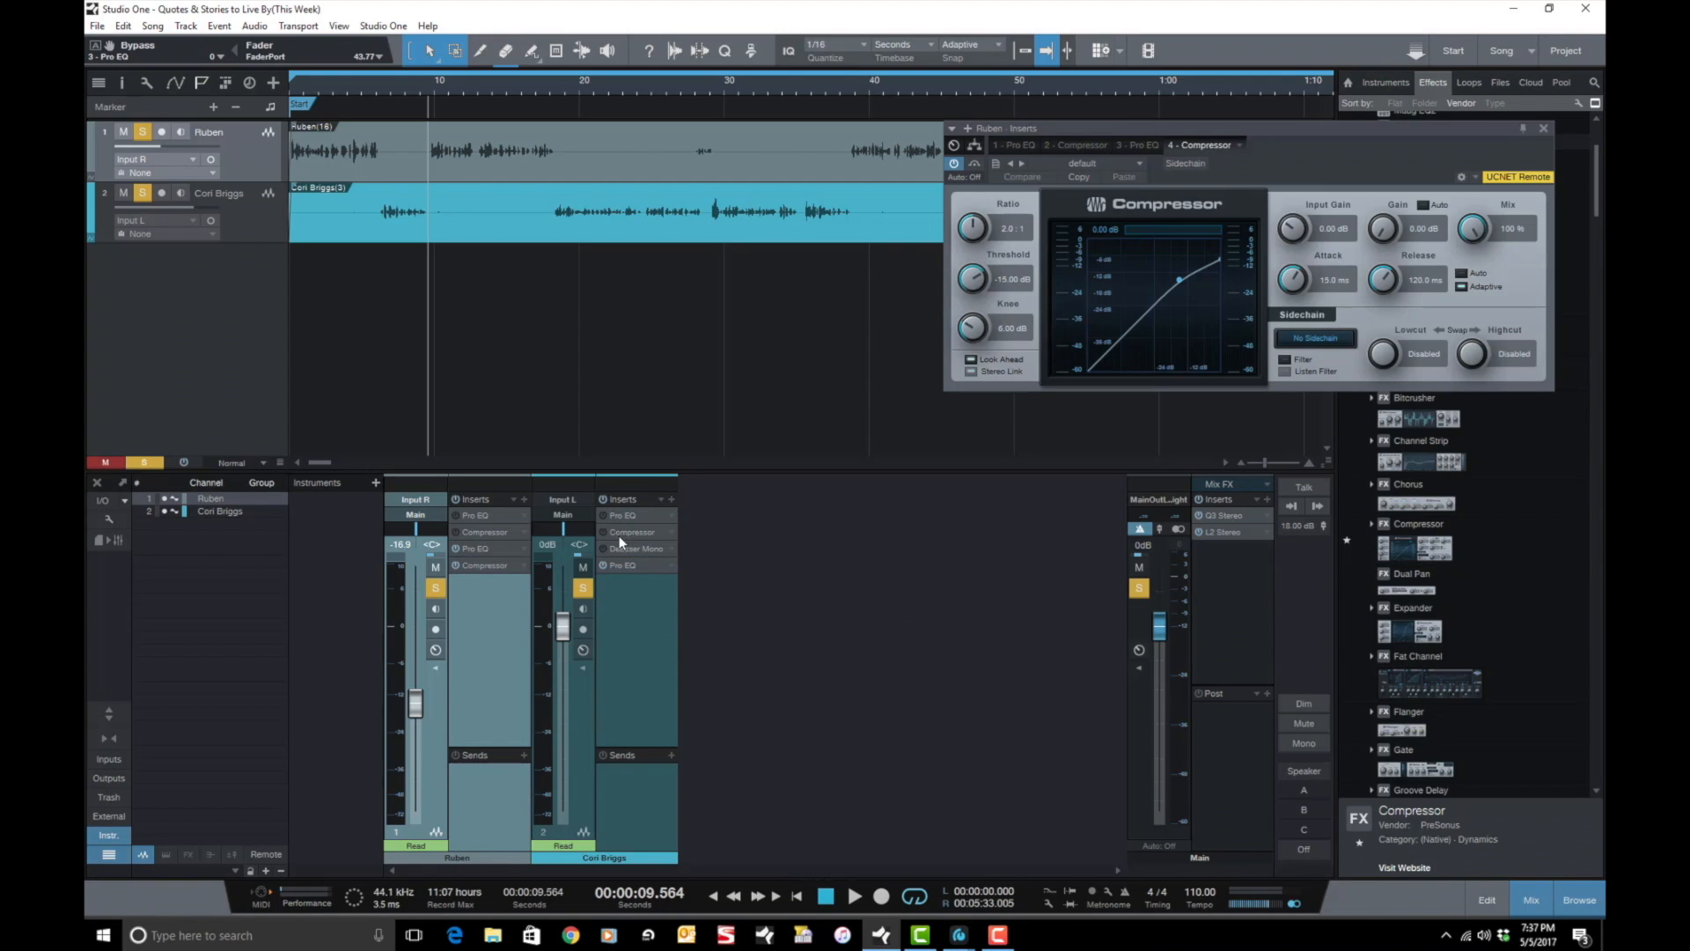
drag(1333, 132, 1217, 352)
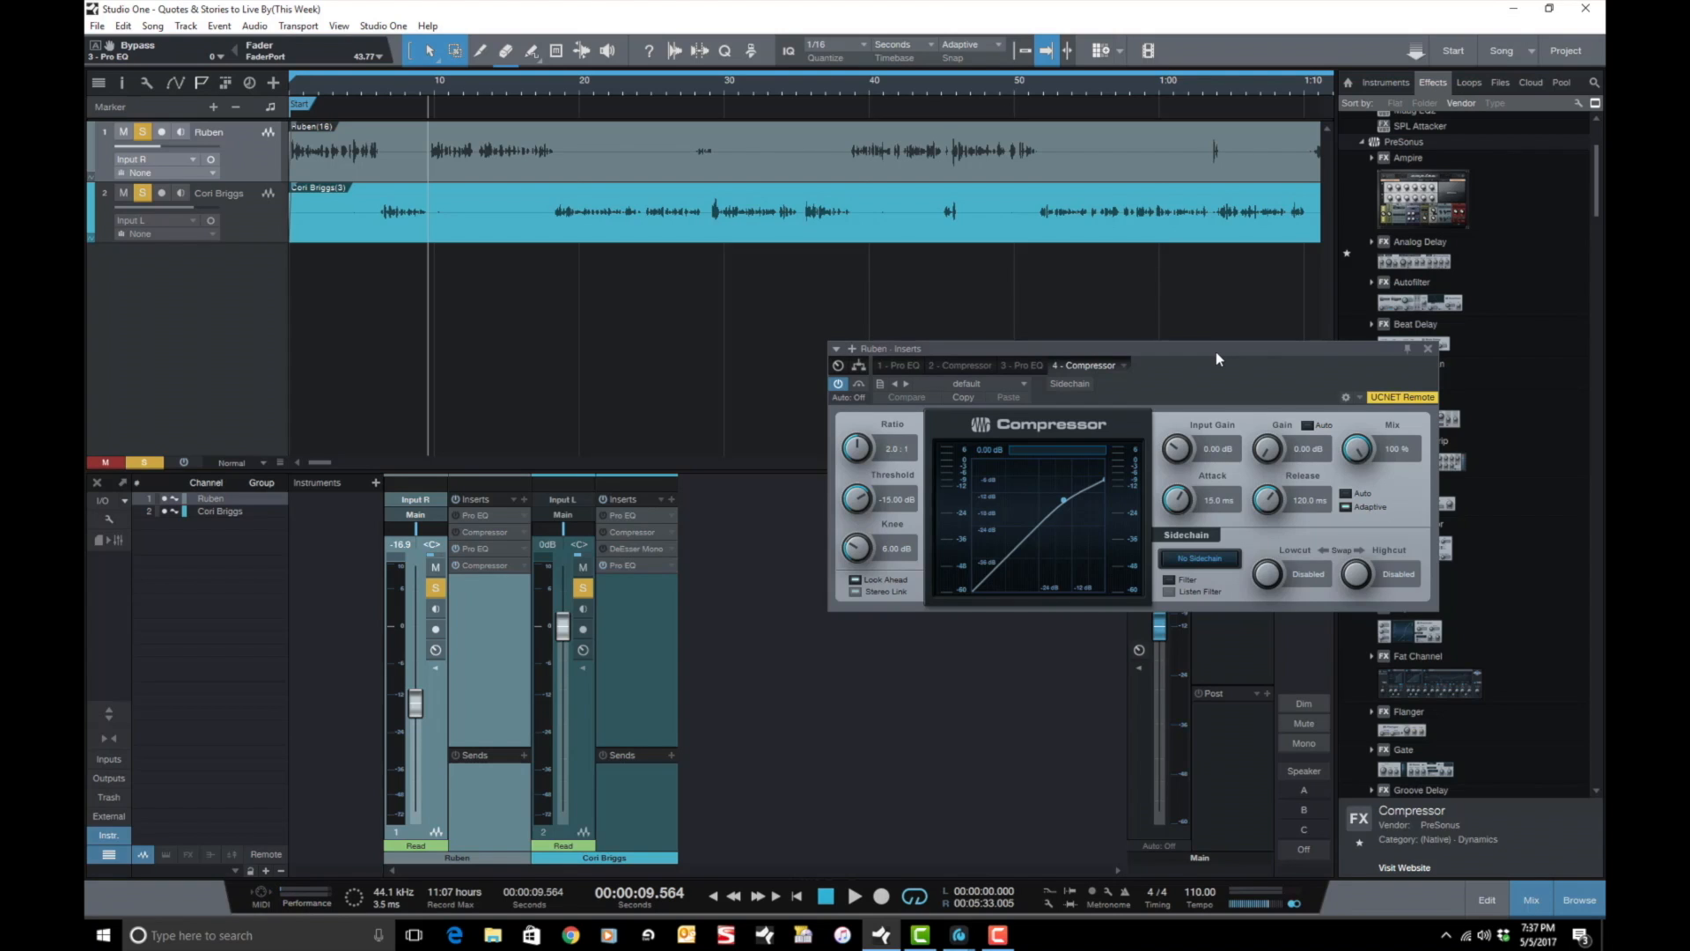
Load the Male Vox 1 vocal preset in the first voice's new Compressor and turn off its automatic makeup gain.
click(1024, 387)
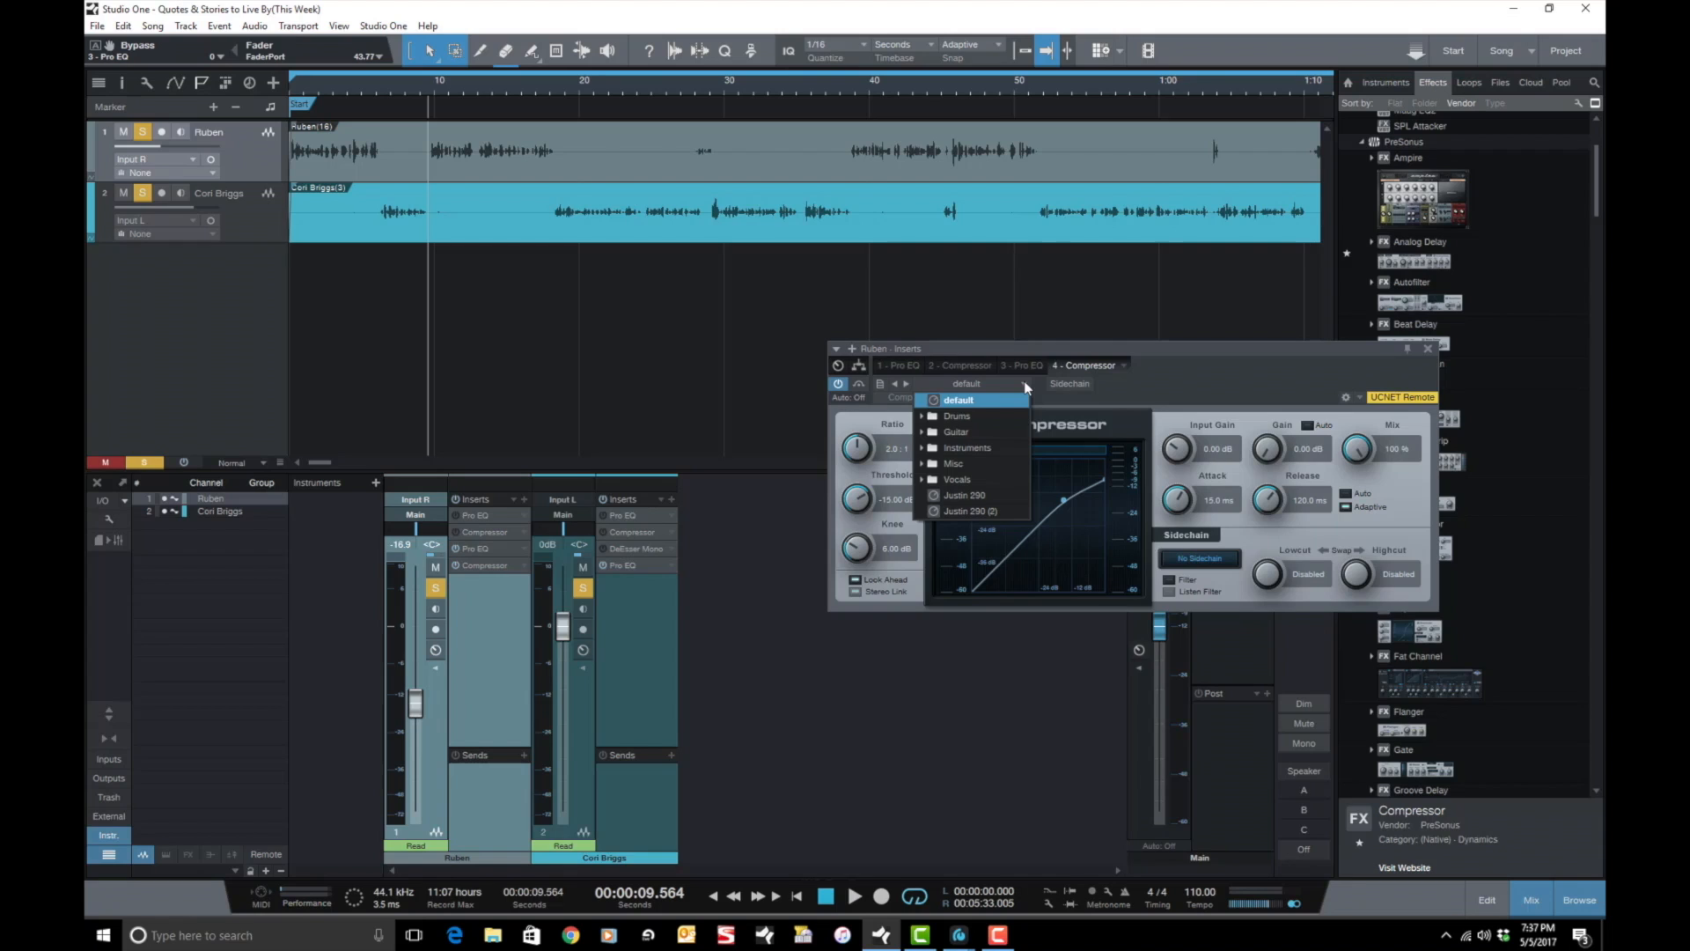
click(956, 479)
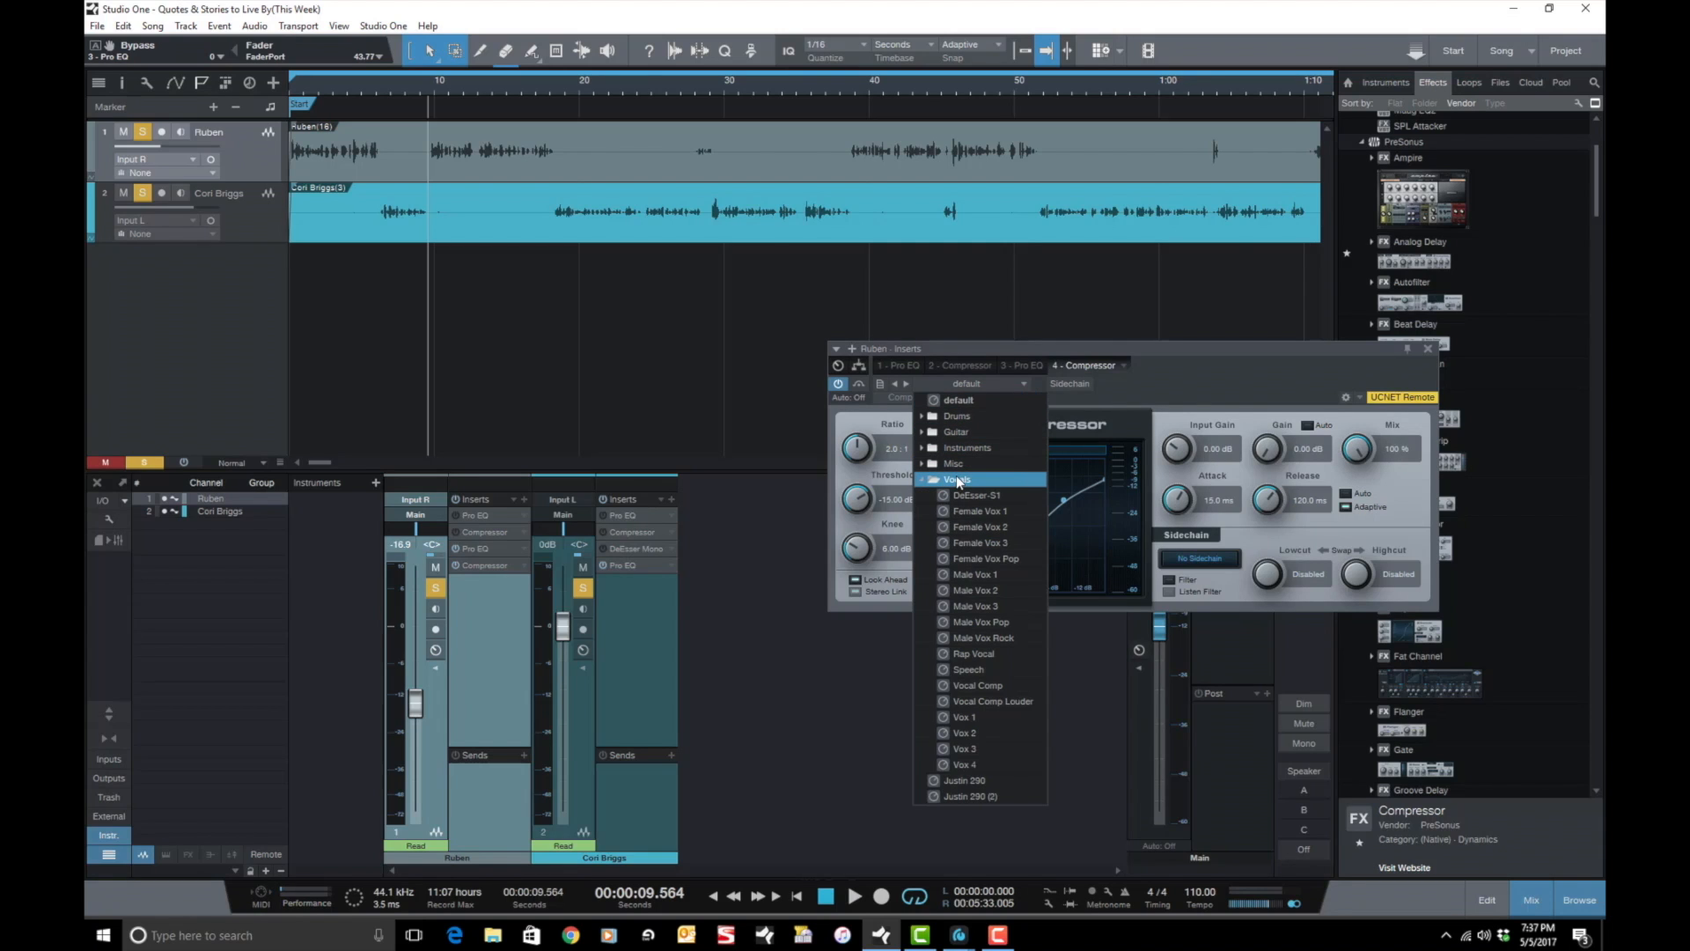
click(979, 573)
click(1224, 385)
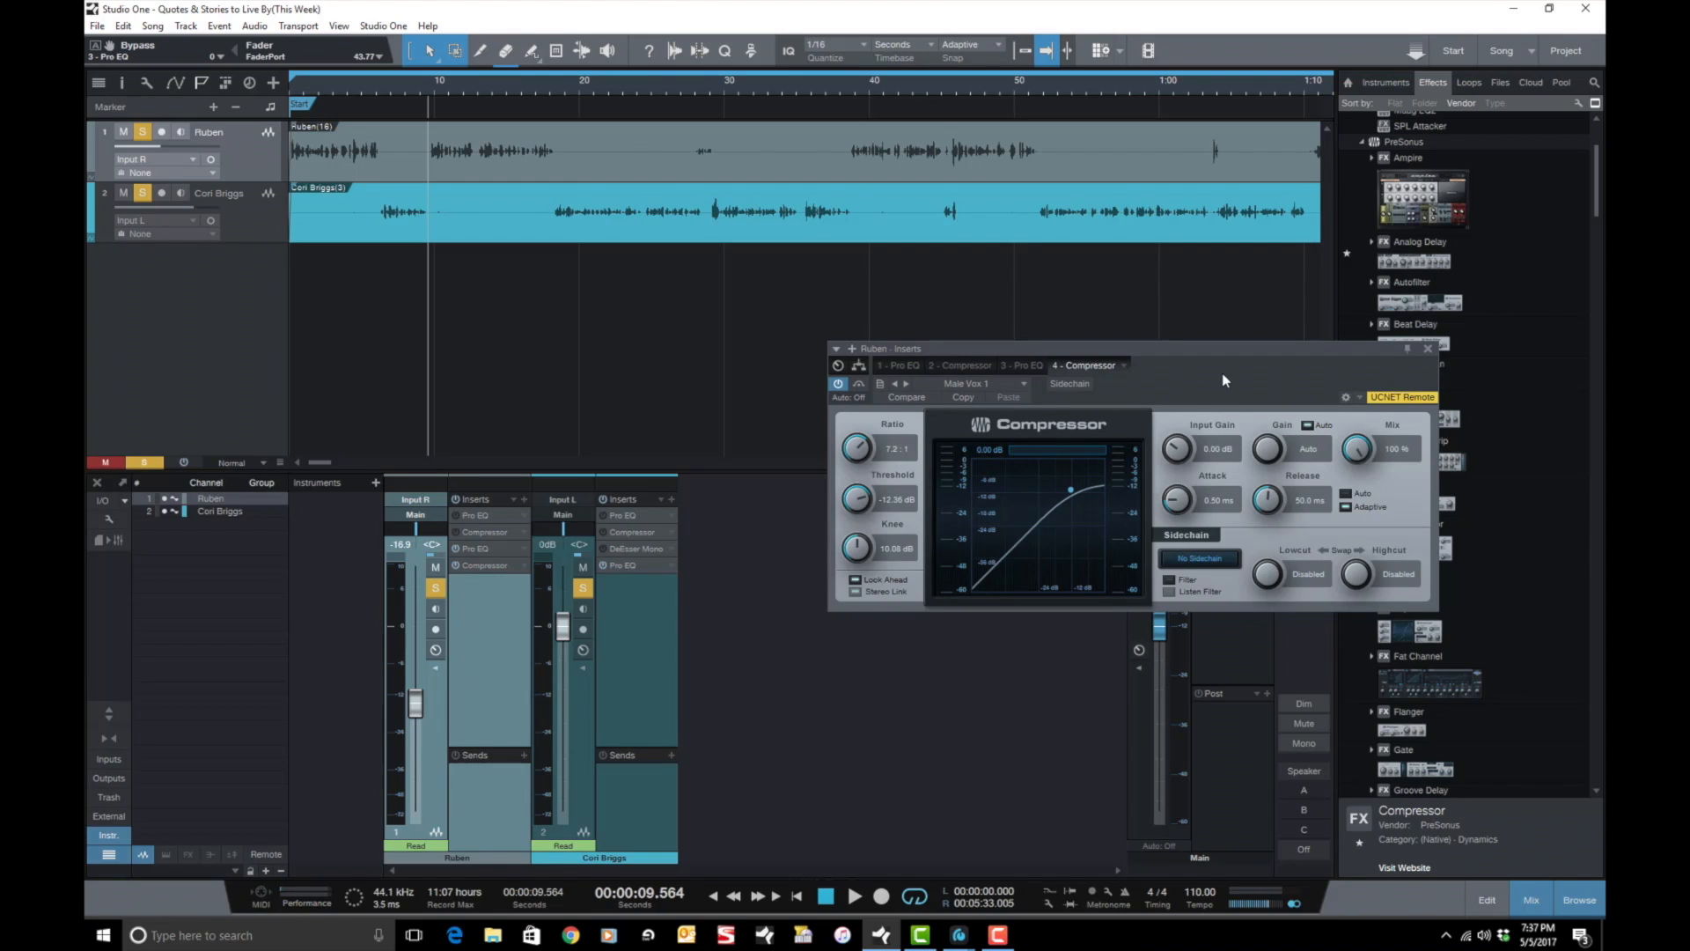
click(1307, 426)
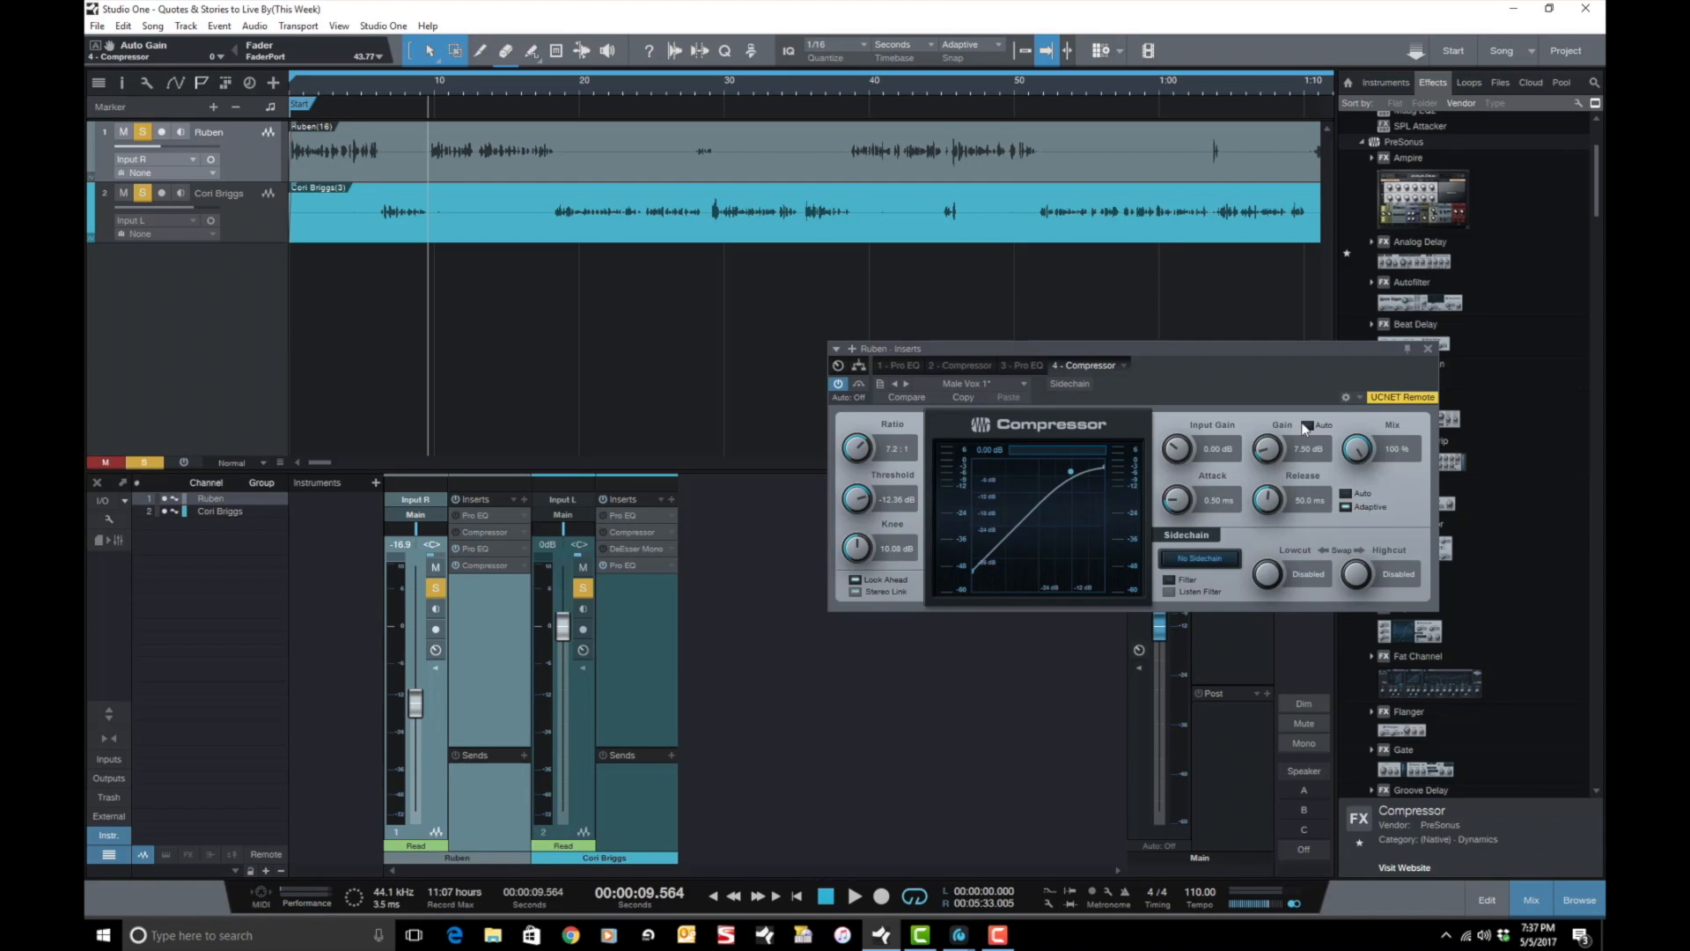
drag(1266, 350, 1194, 287)
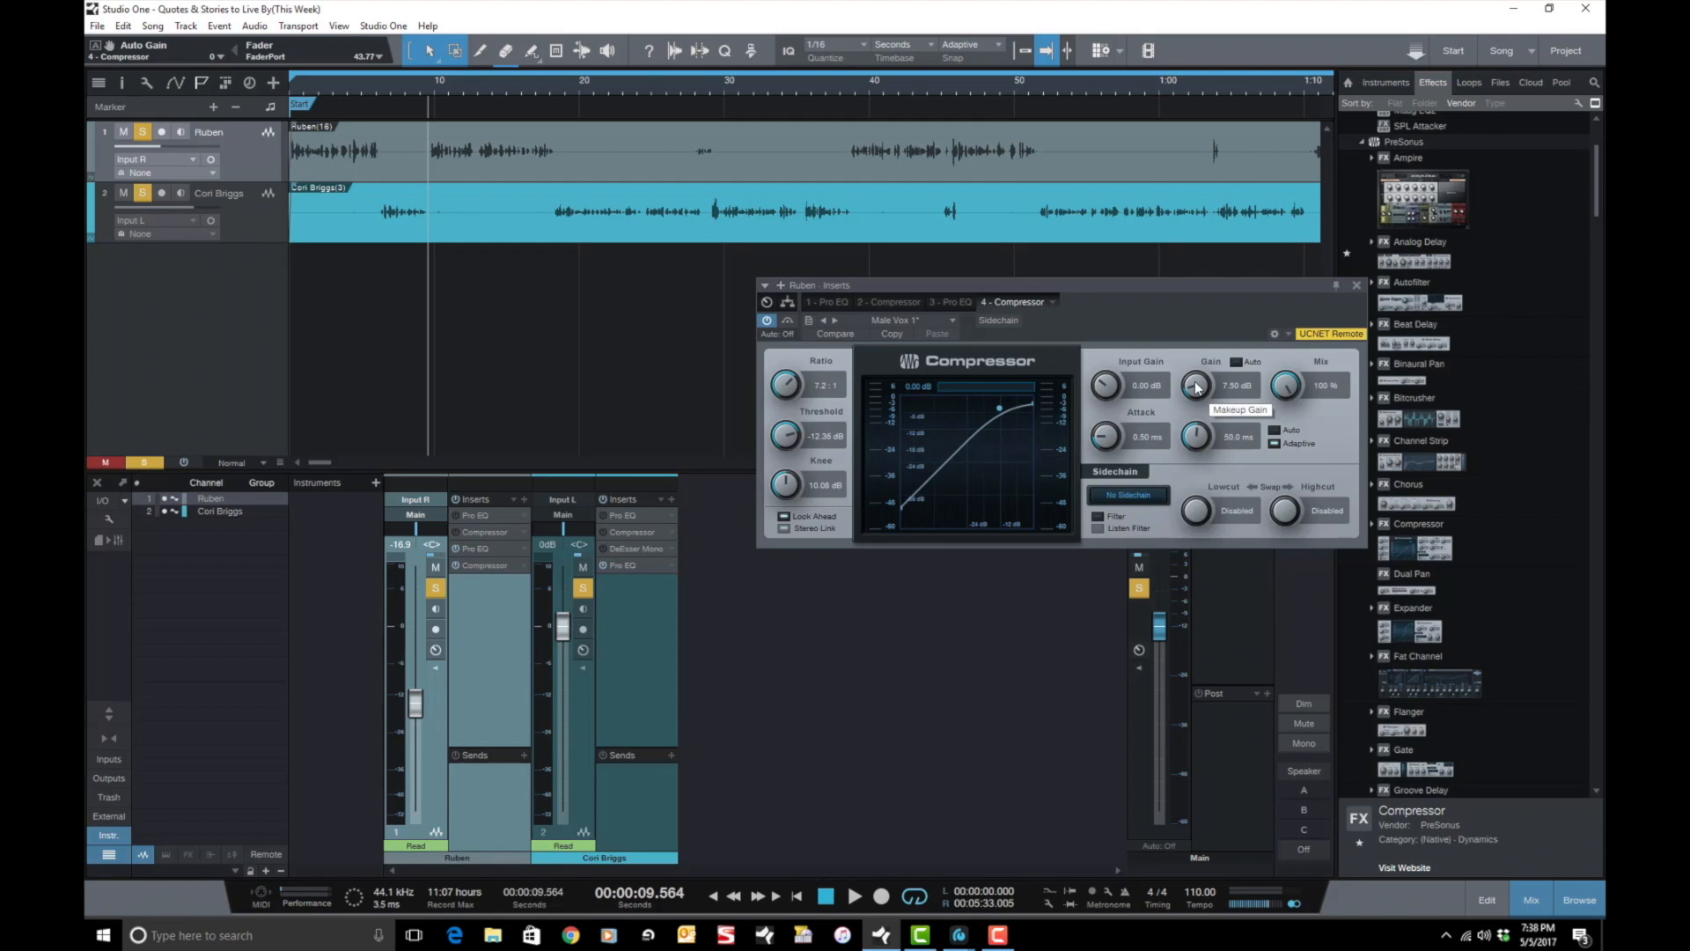
drag(1119, 285, 1116, 264)
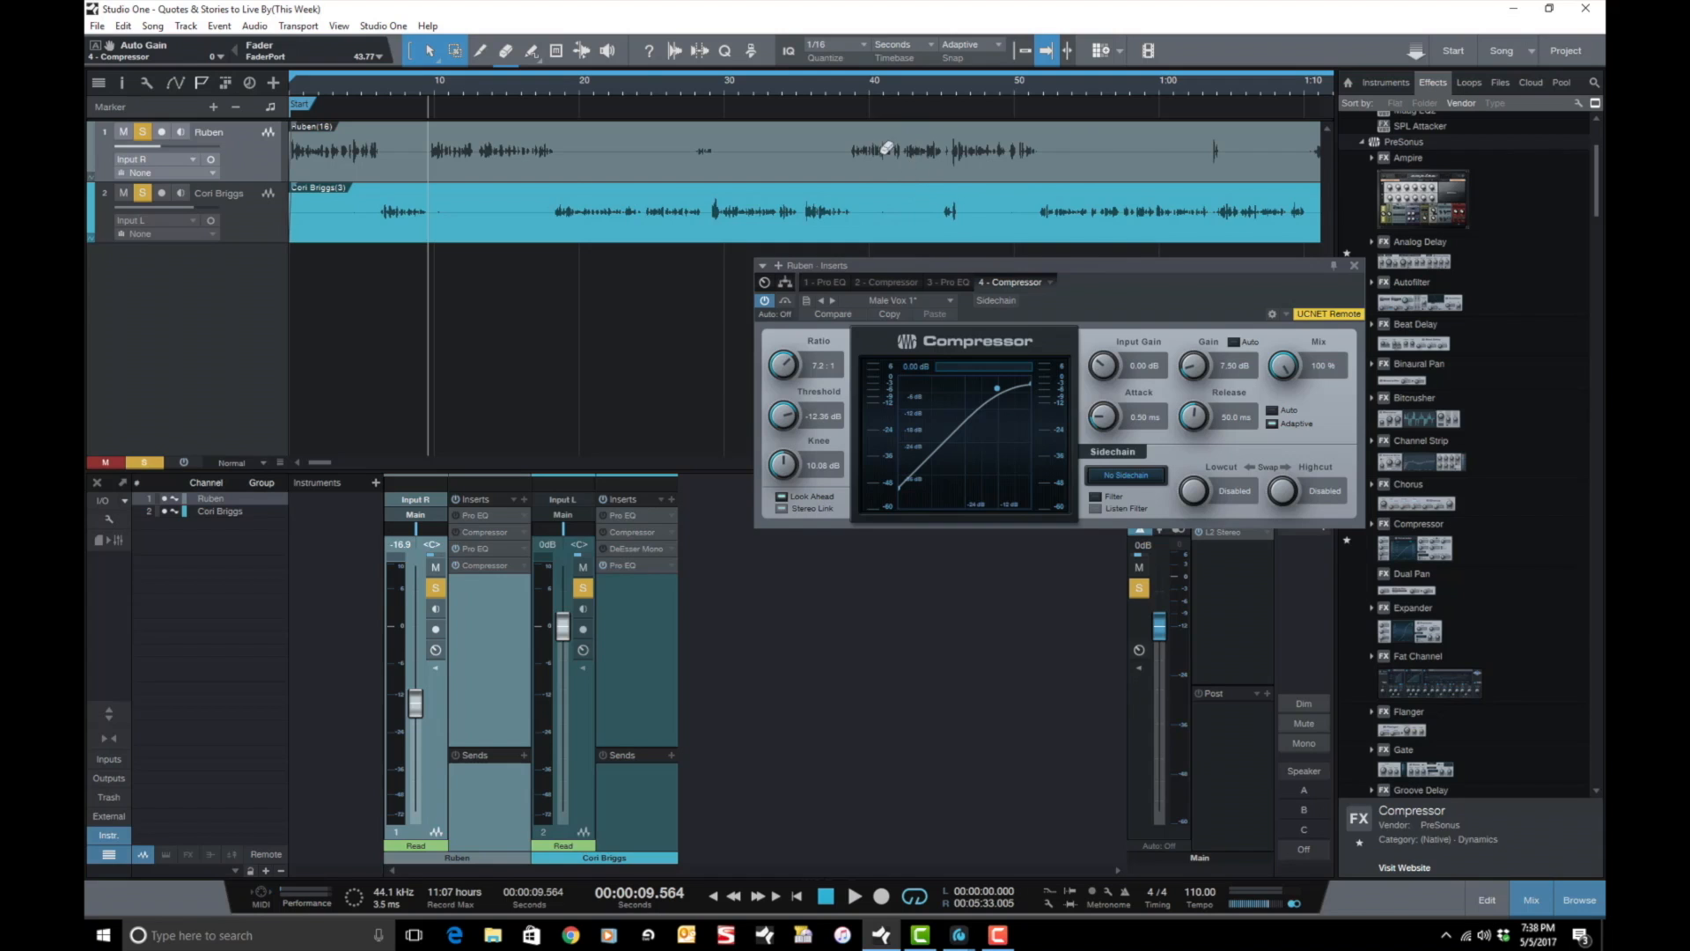
Enlarge the track heights and examine the first voice's waveform peaks between about 0:38 and 0:52.
scroll(876, 149, up, 5)
scroll(873, 150, down, 2)
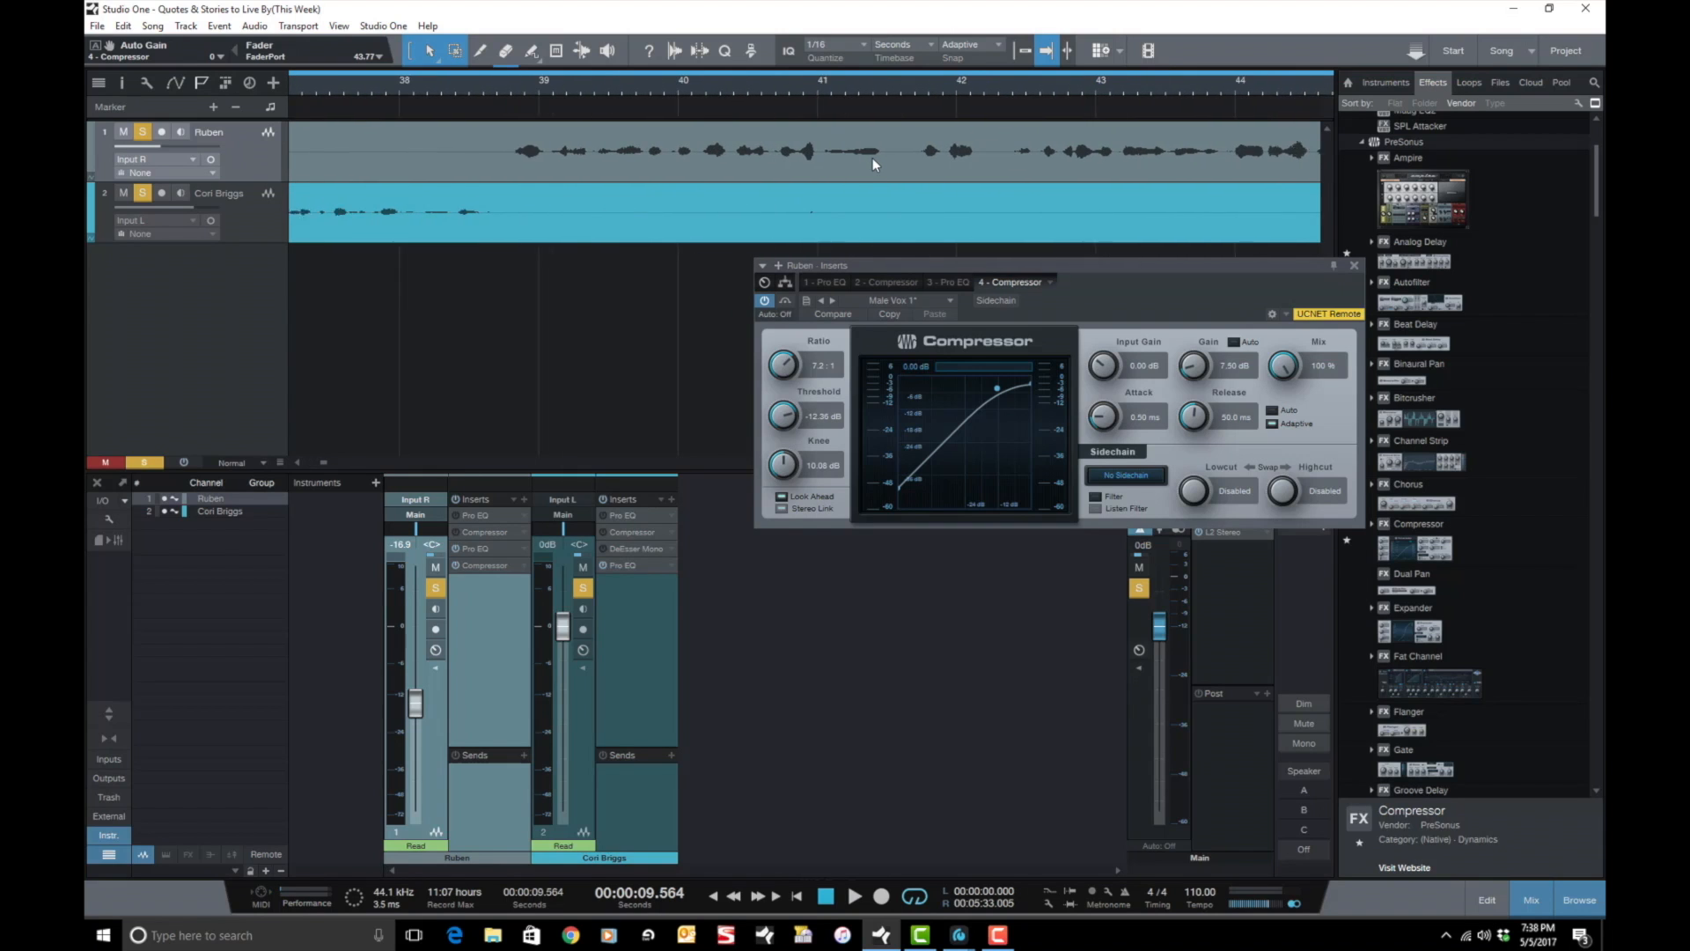
scroll(873, 152, down, 3)
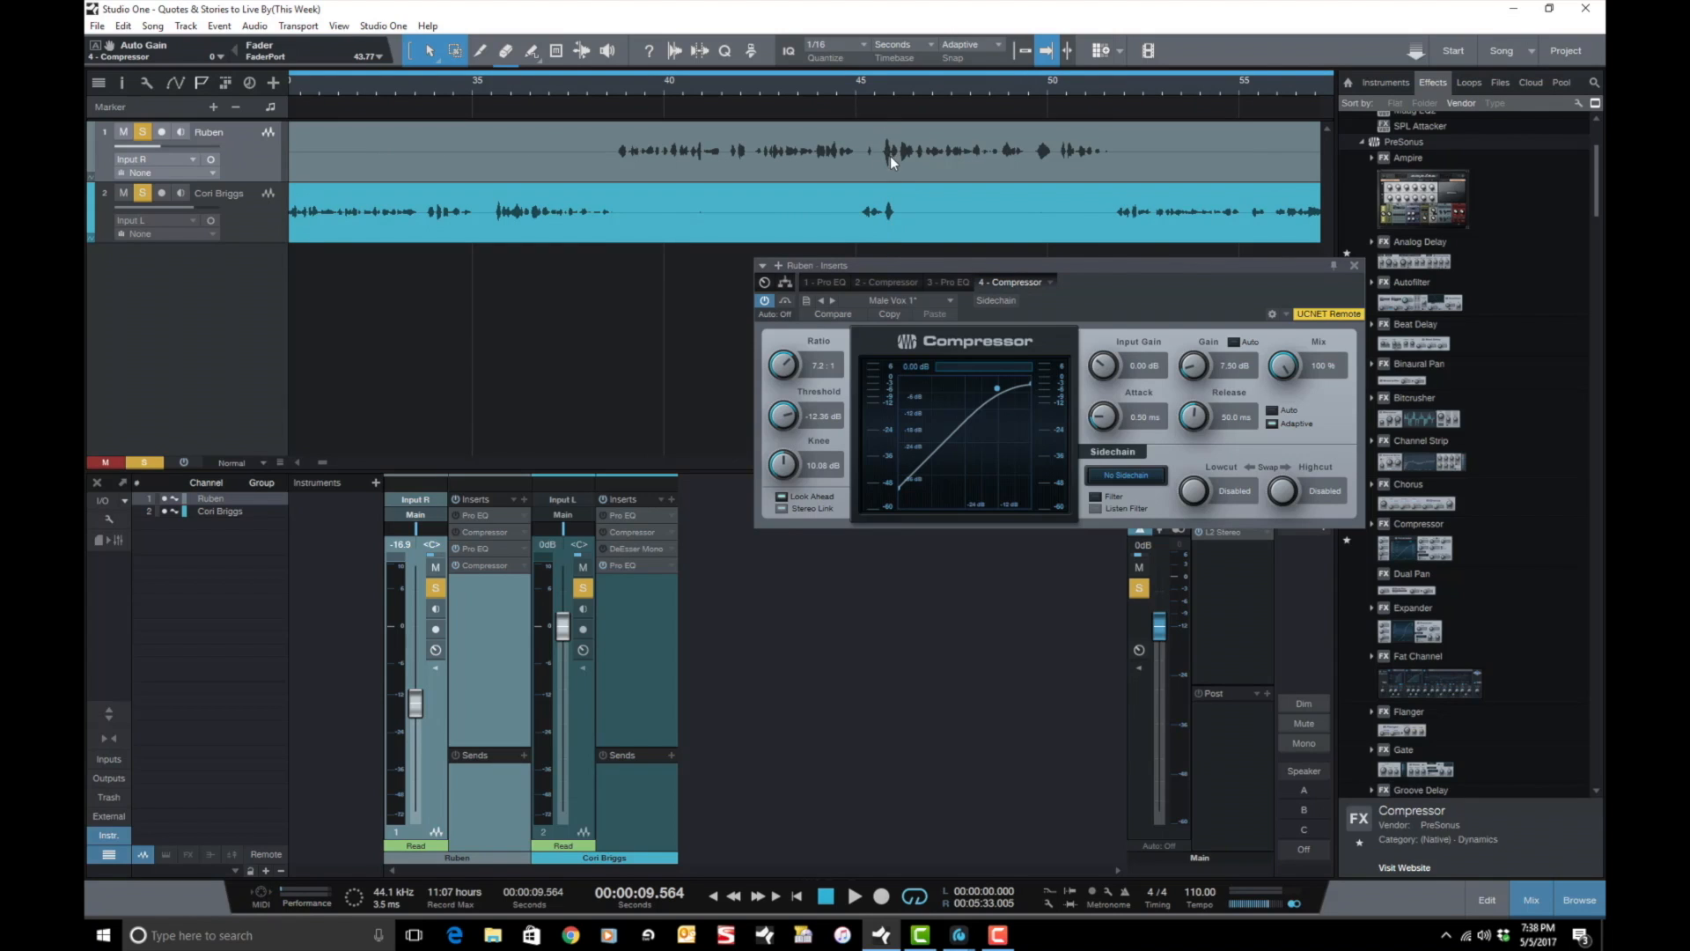
scroll(890, 155, up, 3)
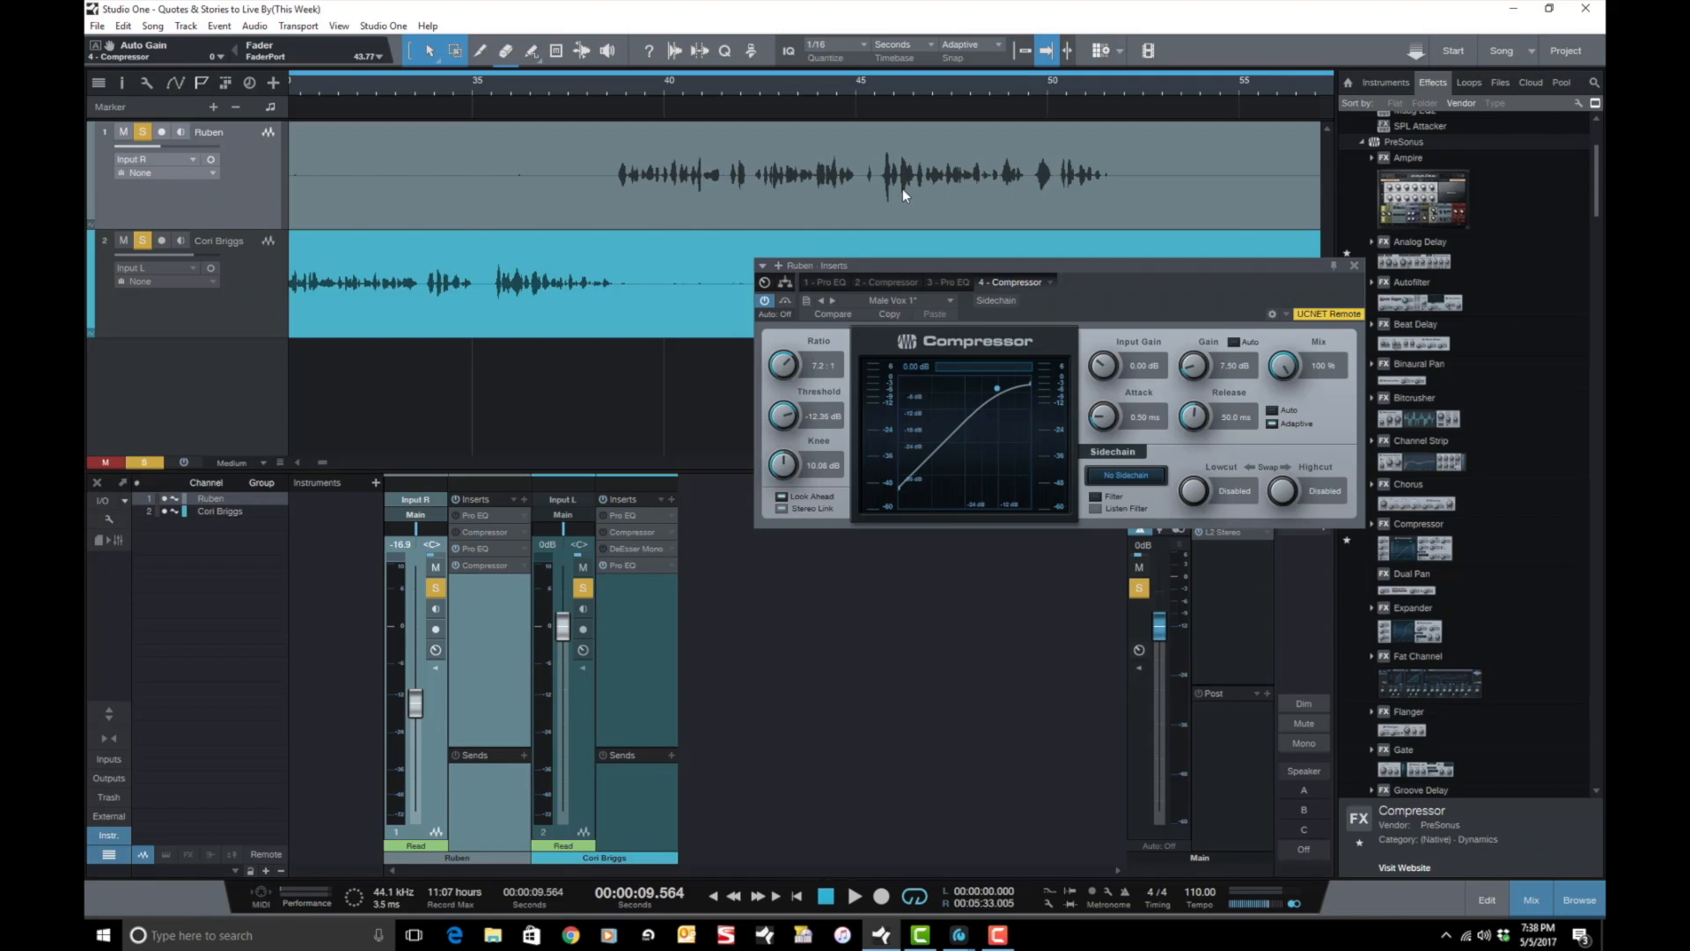
scroll(902, 188, down, 4)
scroll(903, 183, up, 6)
scroll(903, 183, down, 6)
scroll(903, 183, up, 6)
scroll(903, 183, down, 1)
scroll(903, 182, down, 3)
scroll(903, 182, up, 4)
scroll(903, 182, down, 2)
scroll(903, 183, up, 5)
scroll(903, 183, down, 2)
scroll(903, 182, up, 3)
scroll(903, 182, down, 2)
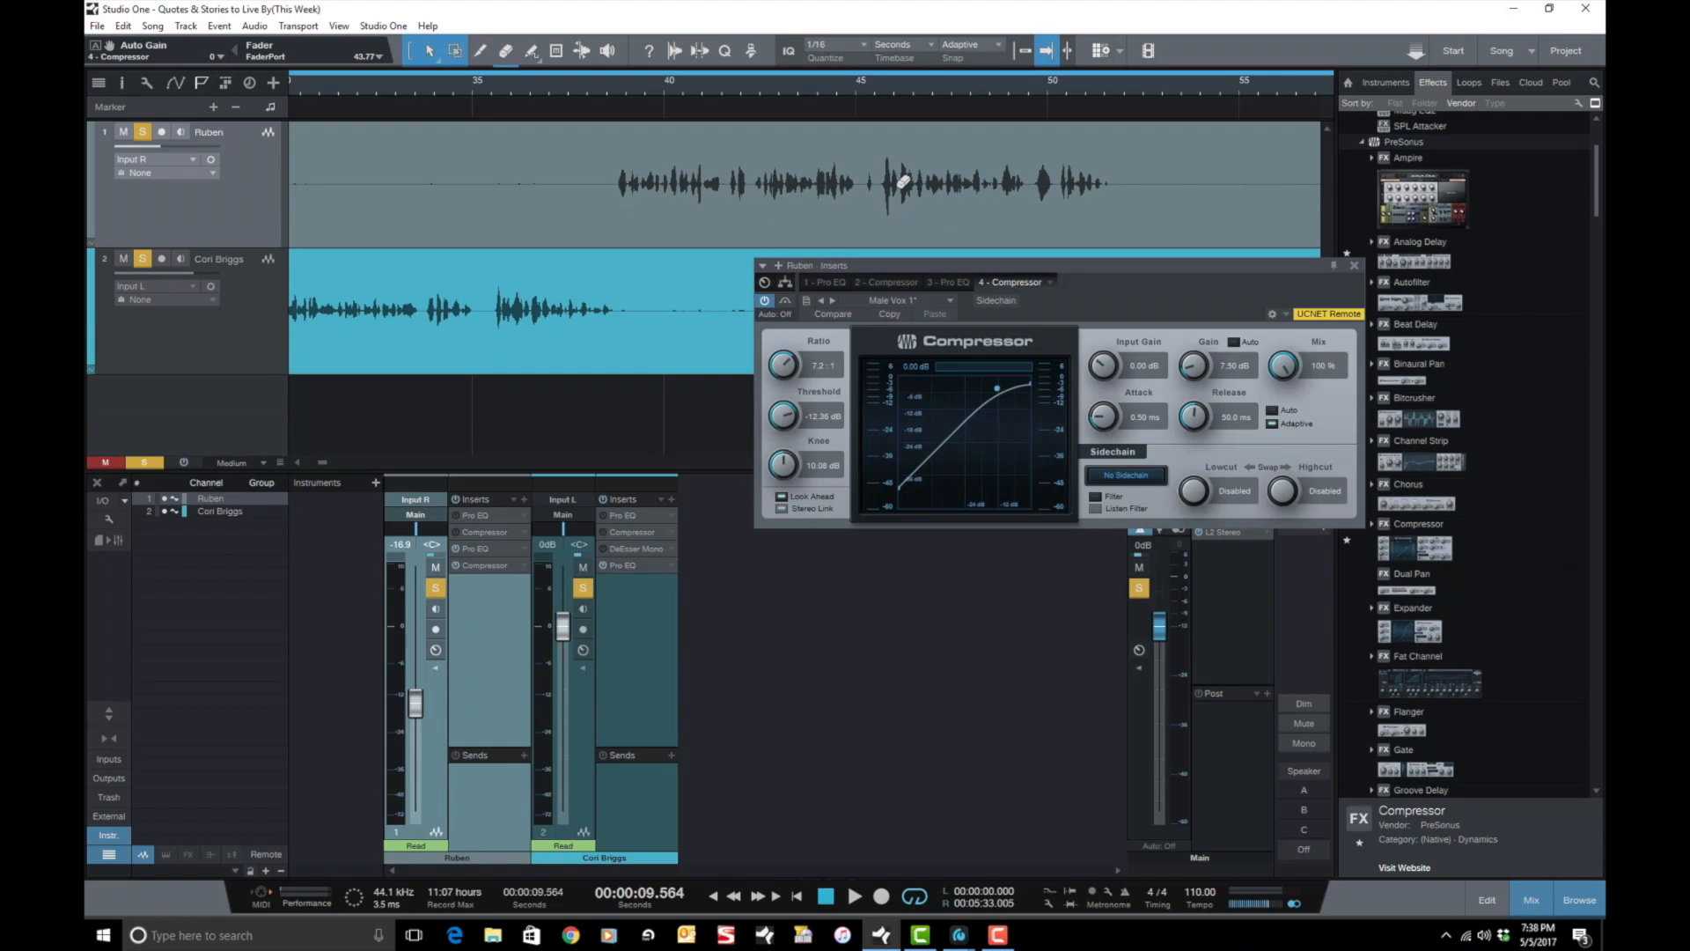
Survey the first voice's peaks across the recording to about 2:05, and inspect the one near 0:46 closely.
scroll(903, 183, right, 5)
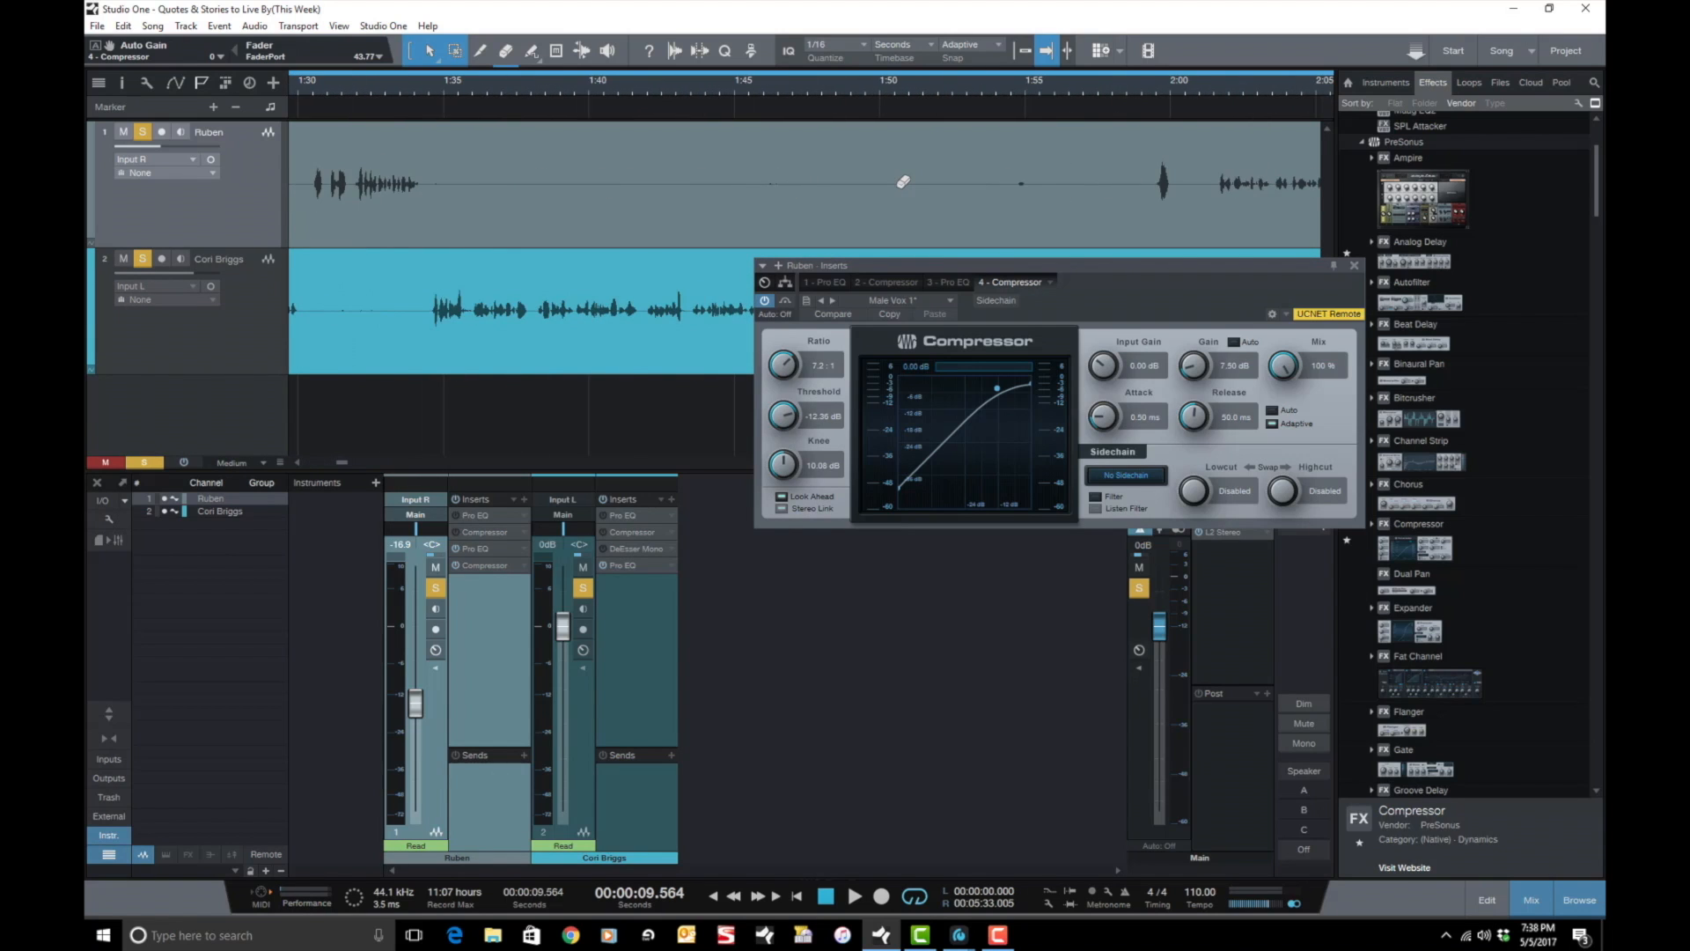
scroll(903, 182, down, 3)
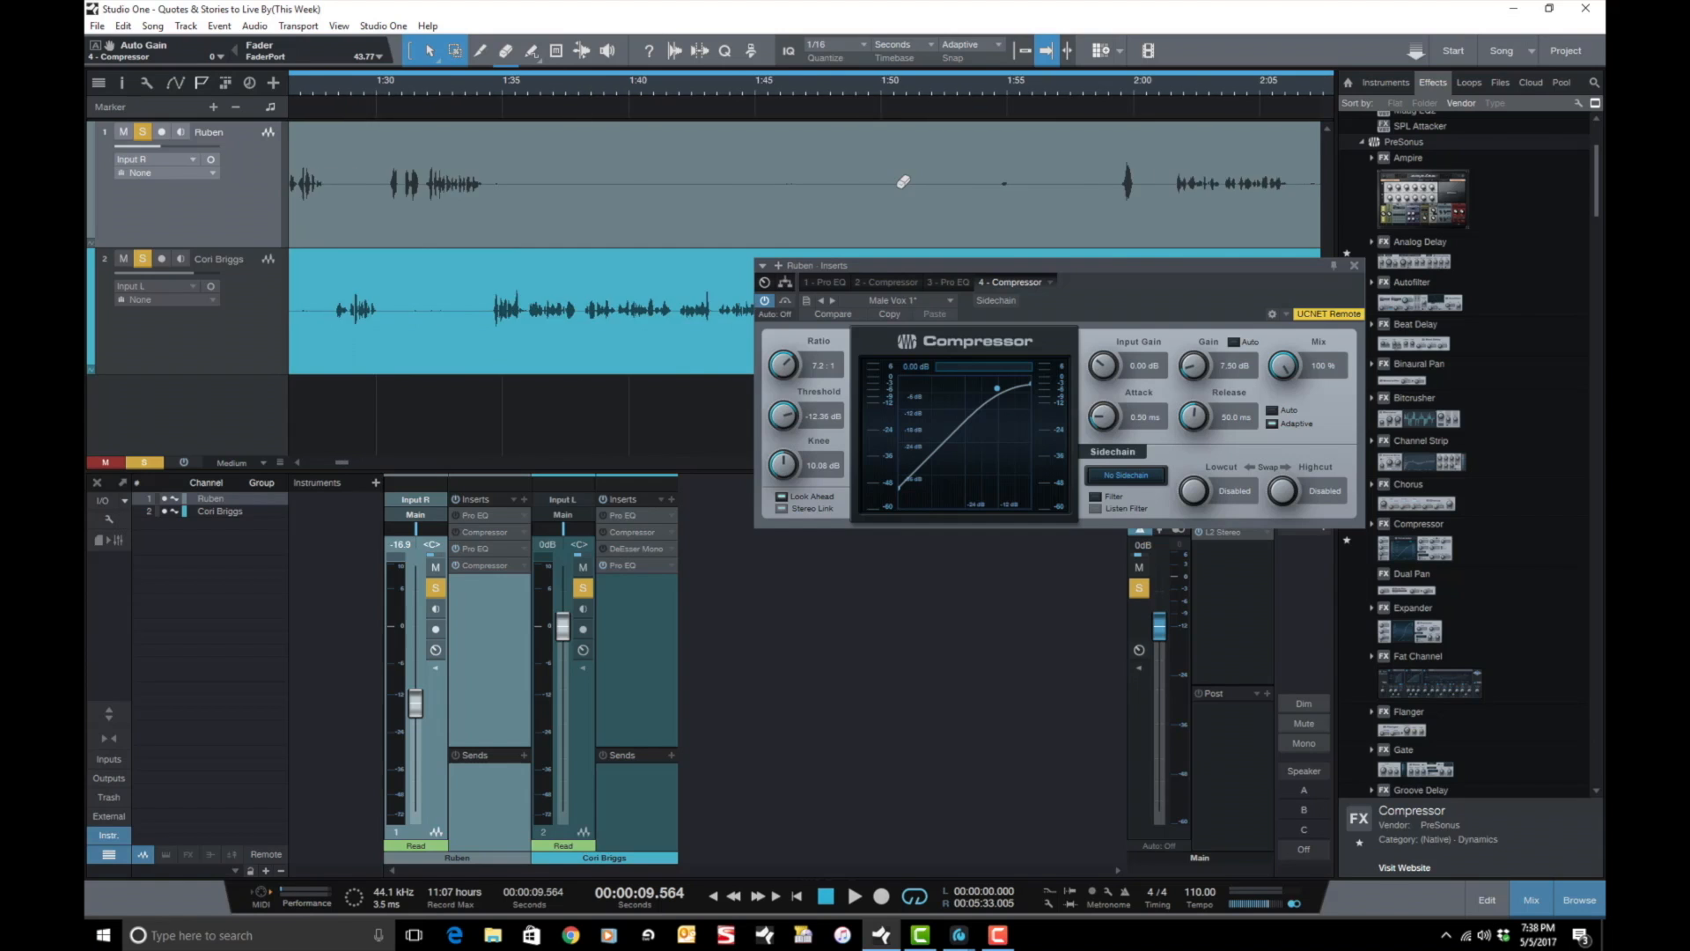
scroll(903, 182, left, 6)
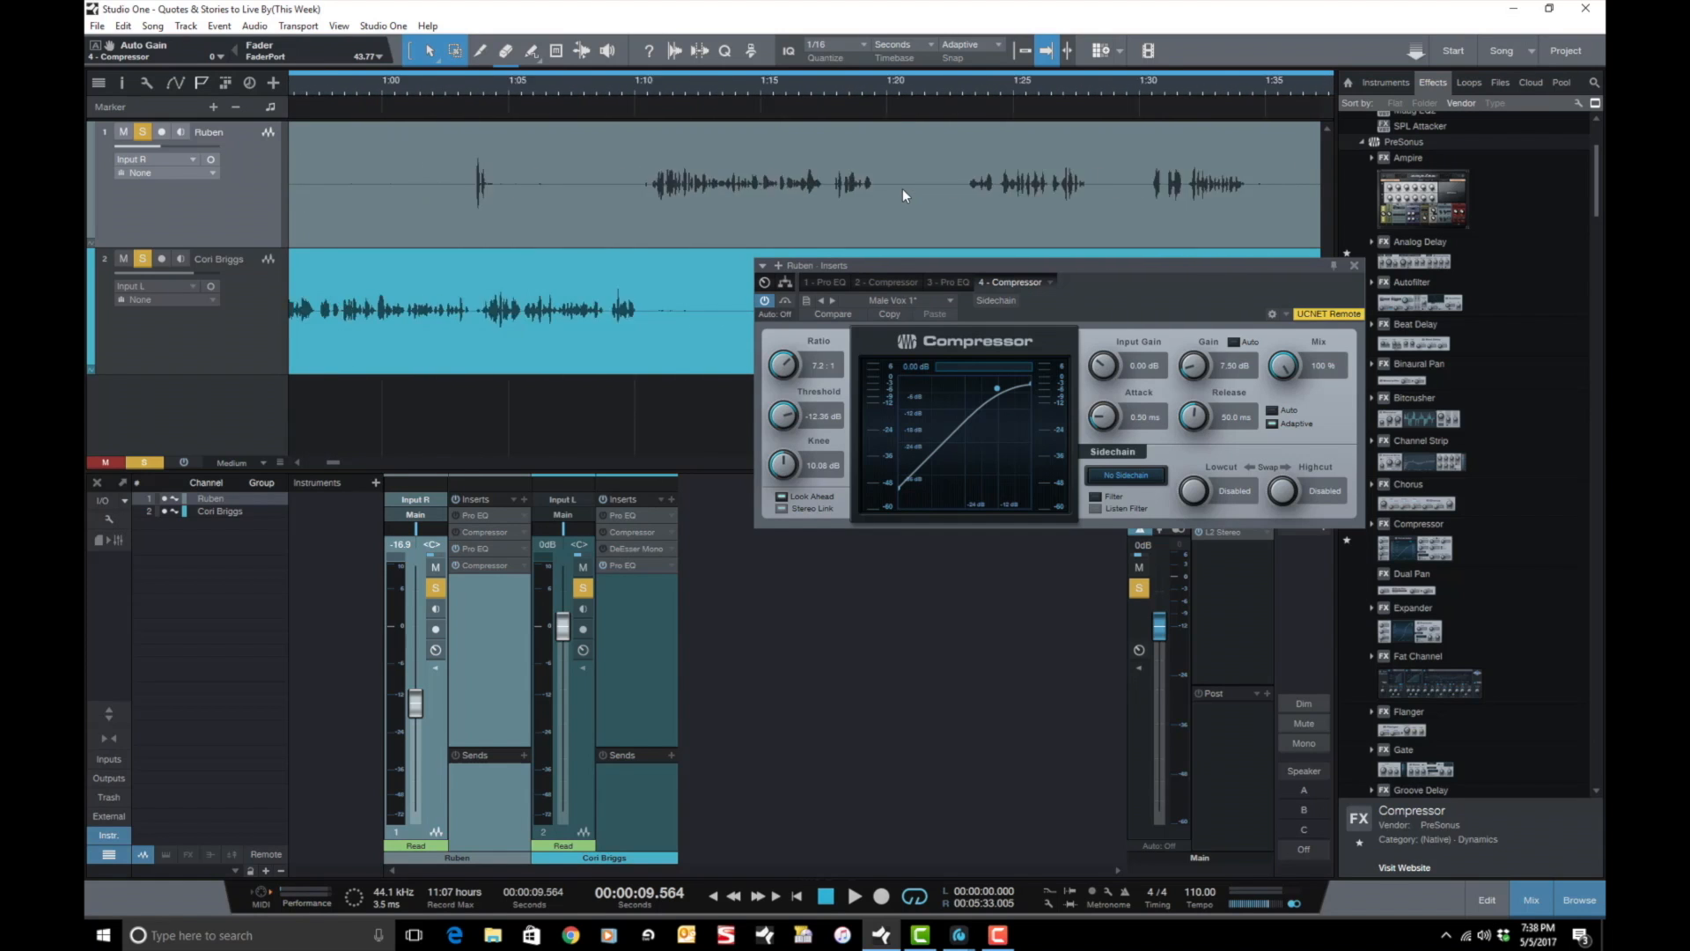
scroll(903, 188, left, 8)
scroll(909, 189, down, 2)
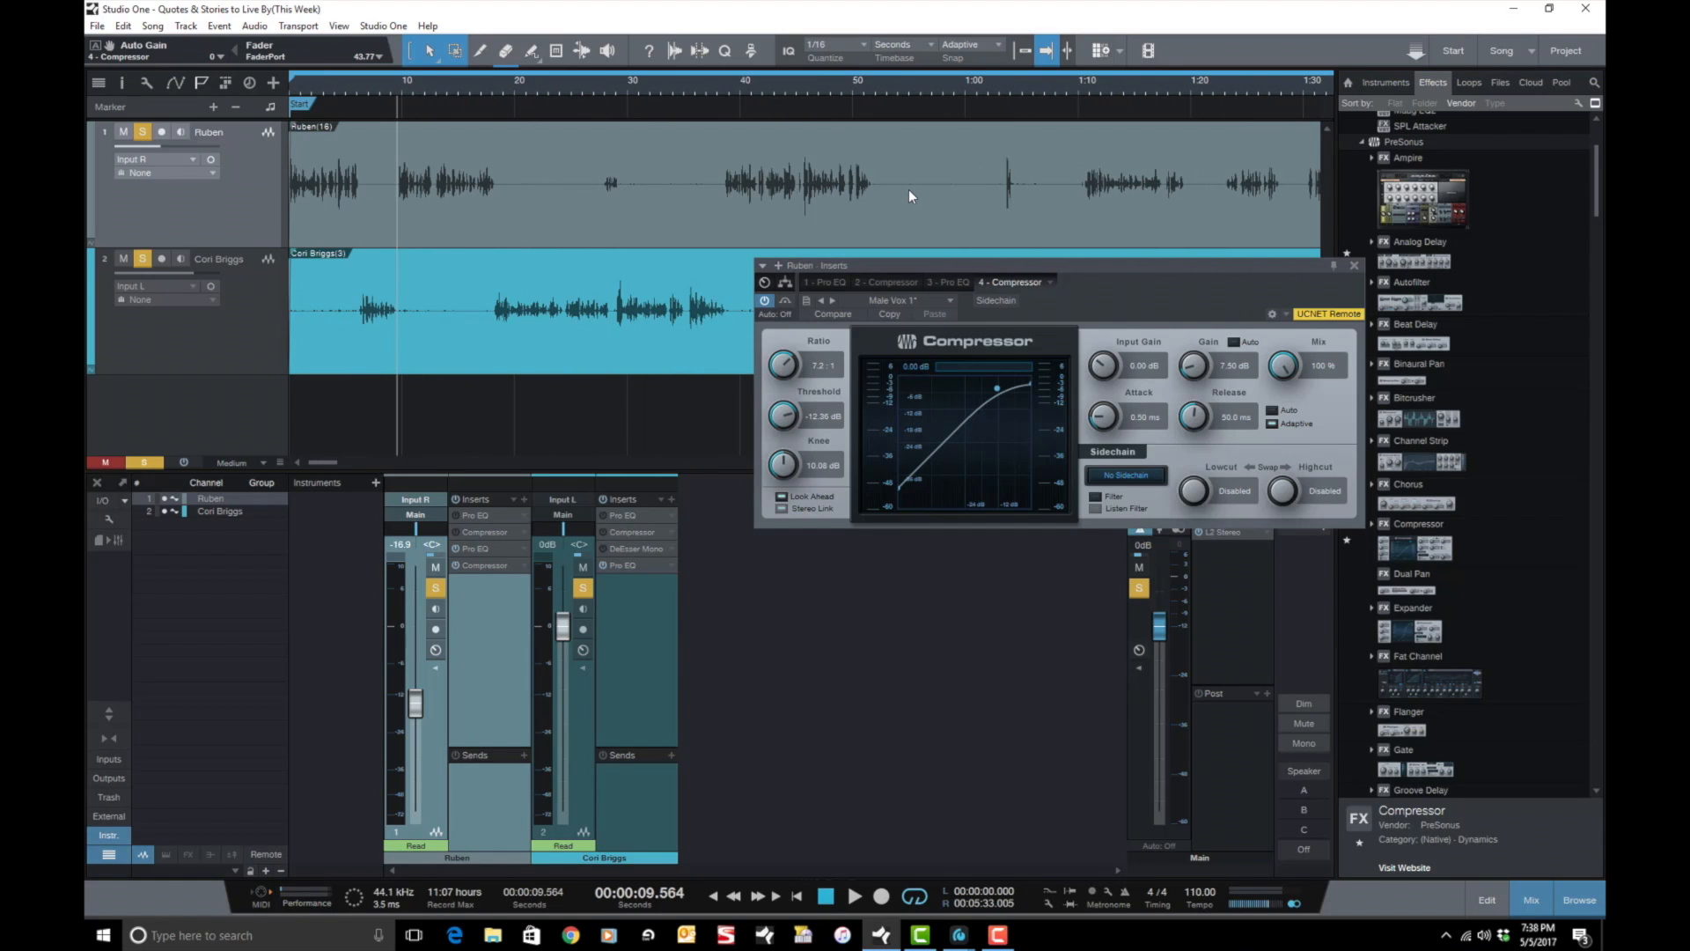
scroll(817, 200, up, 4)
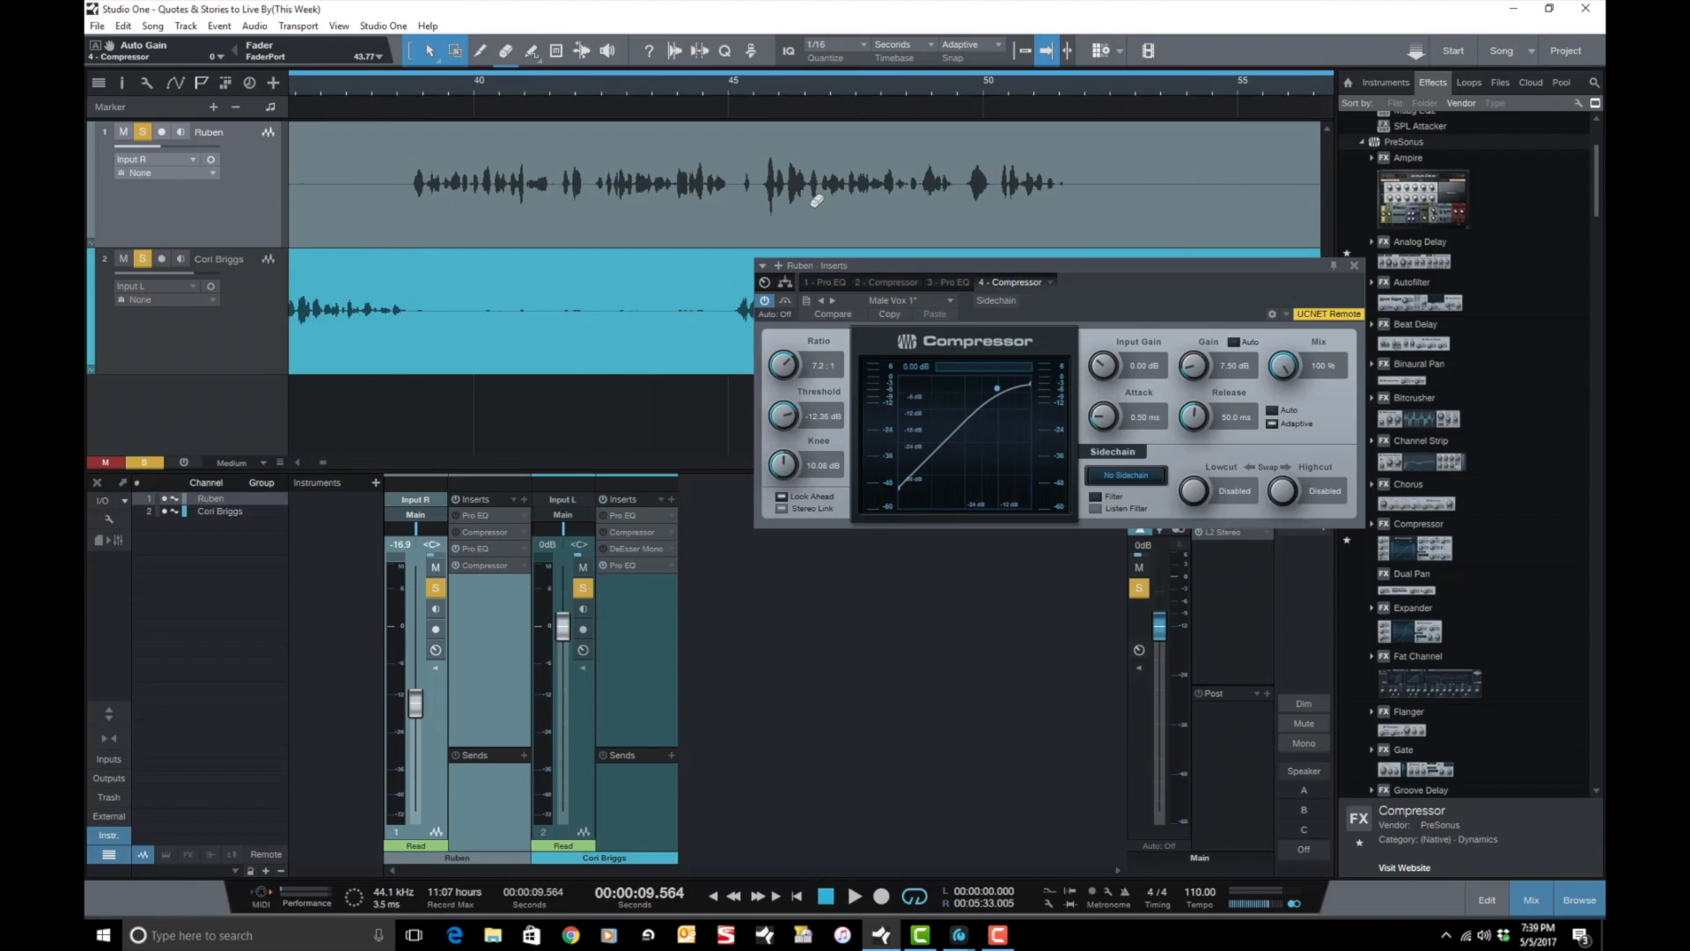
scroll(817, 201, up, 3)
scroll(664, 215, left, 1)
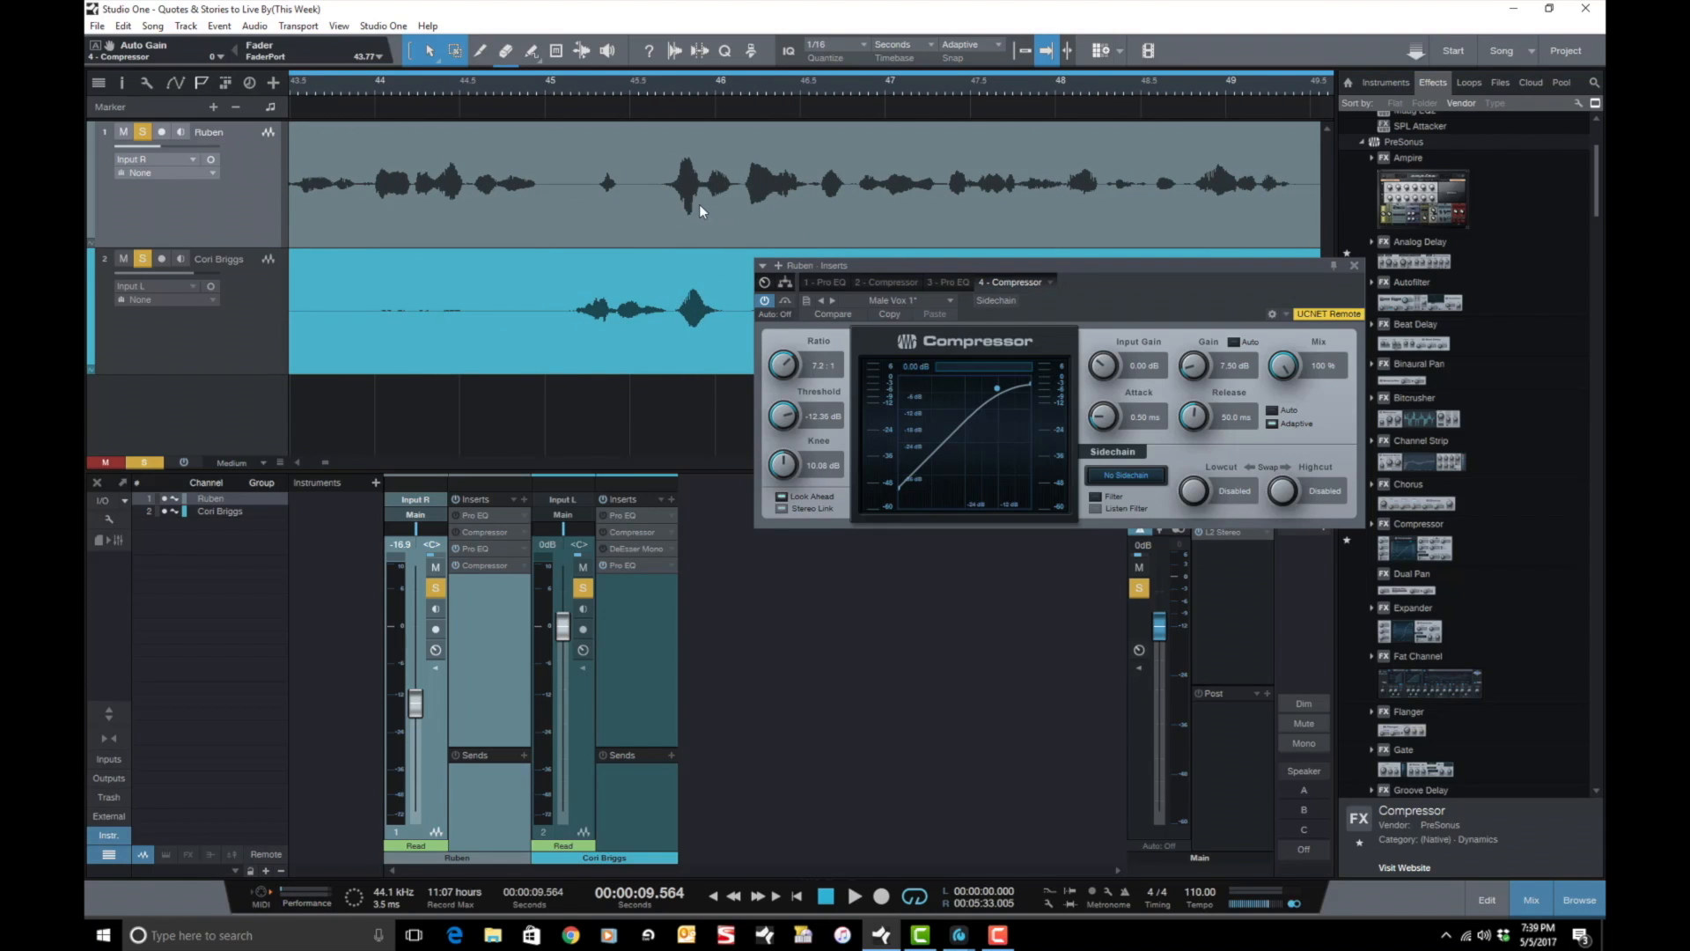
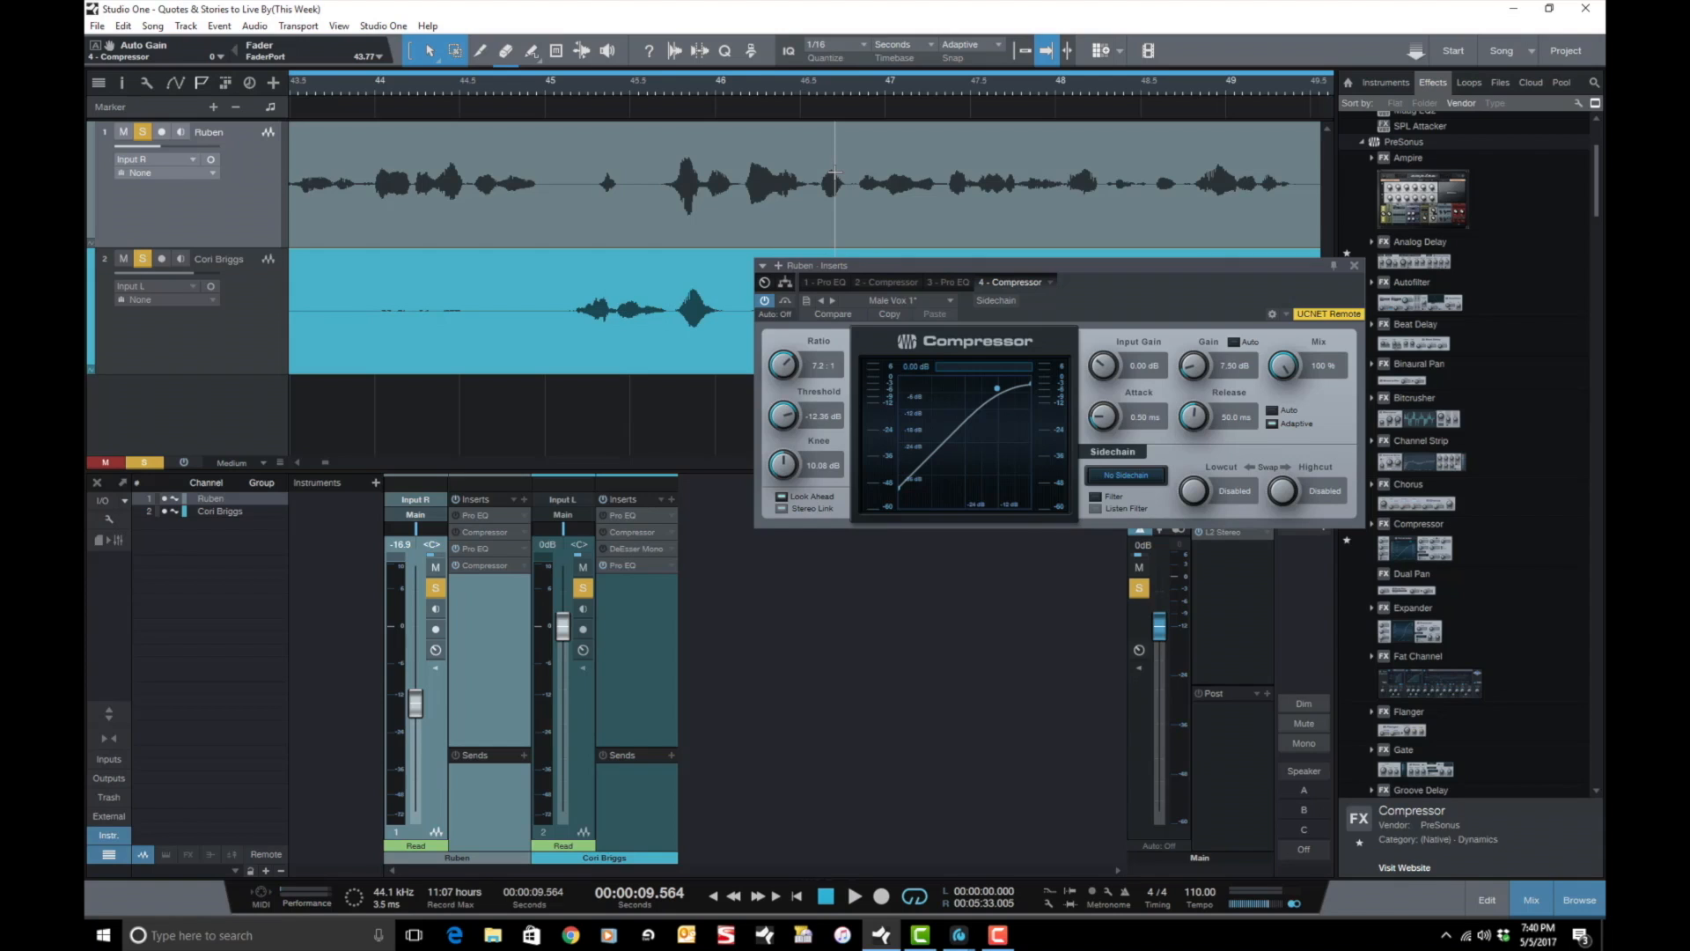
Play the first voice from about 0:38.3 through the new Compressor, past the loud passage near 0:46.
drag(1012, 268, 964, 220)
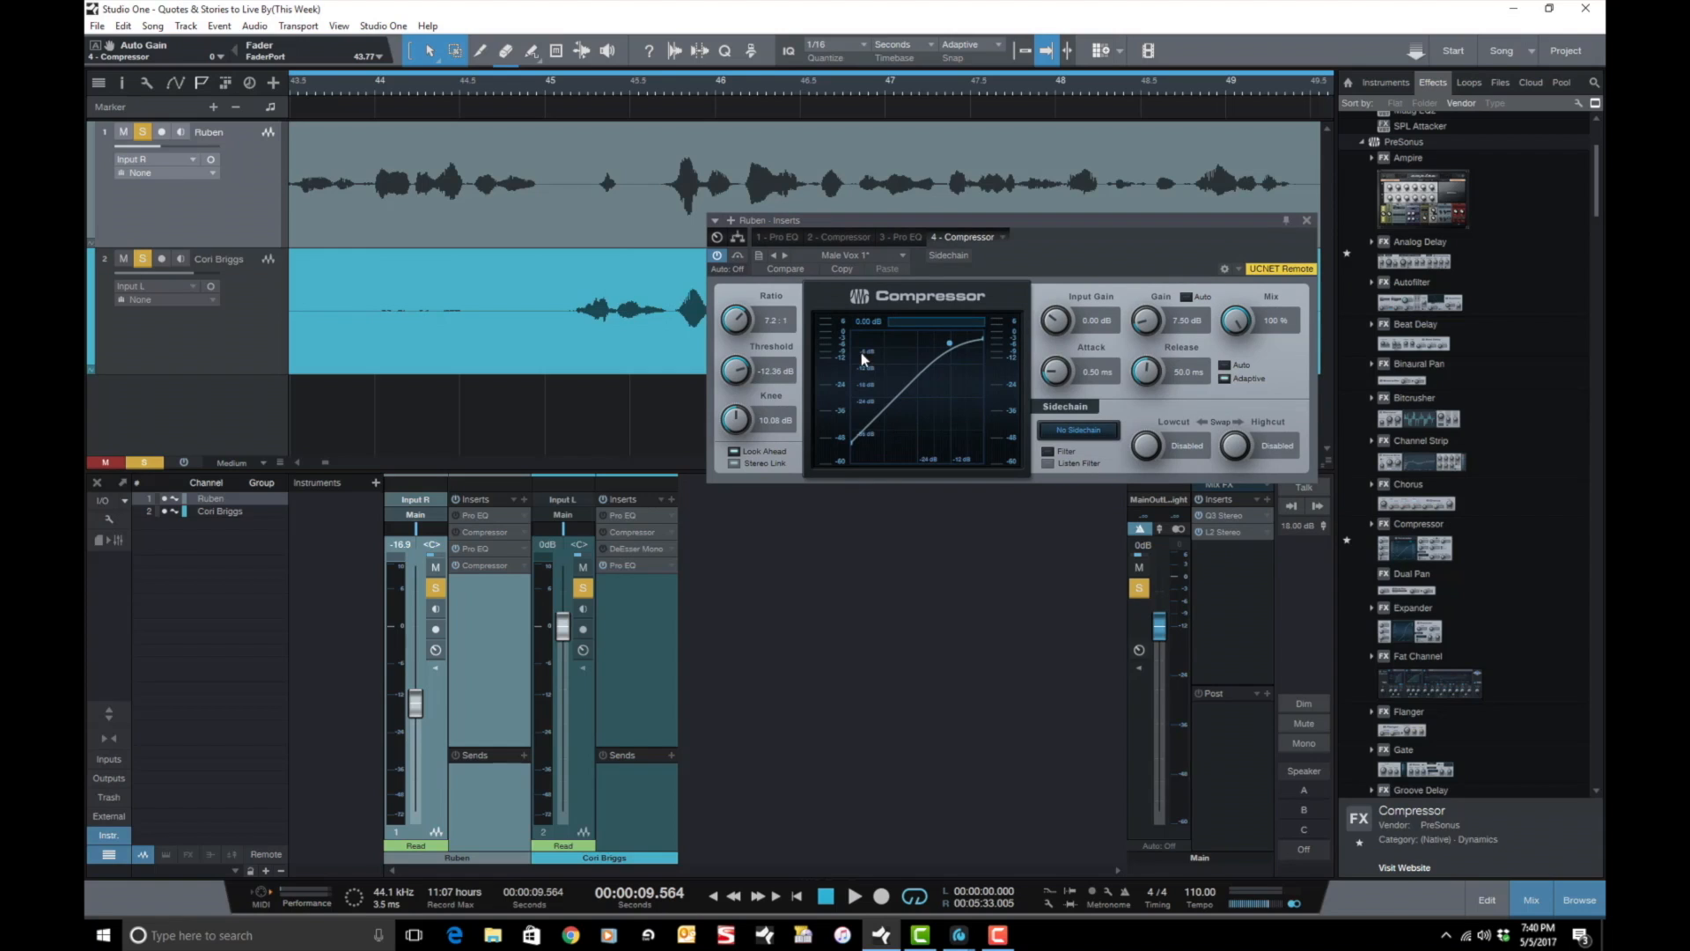
drag(866, 224, 947, 347)
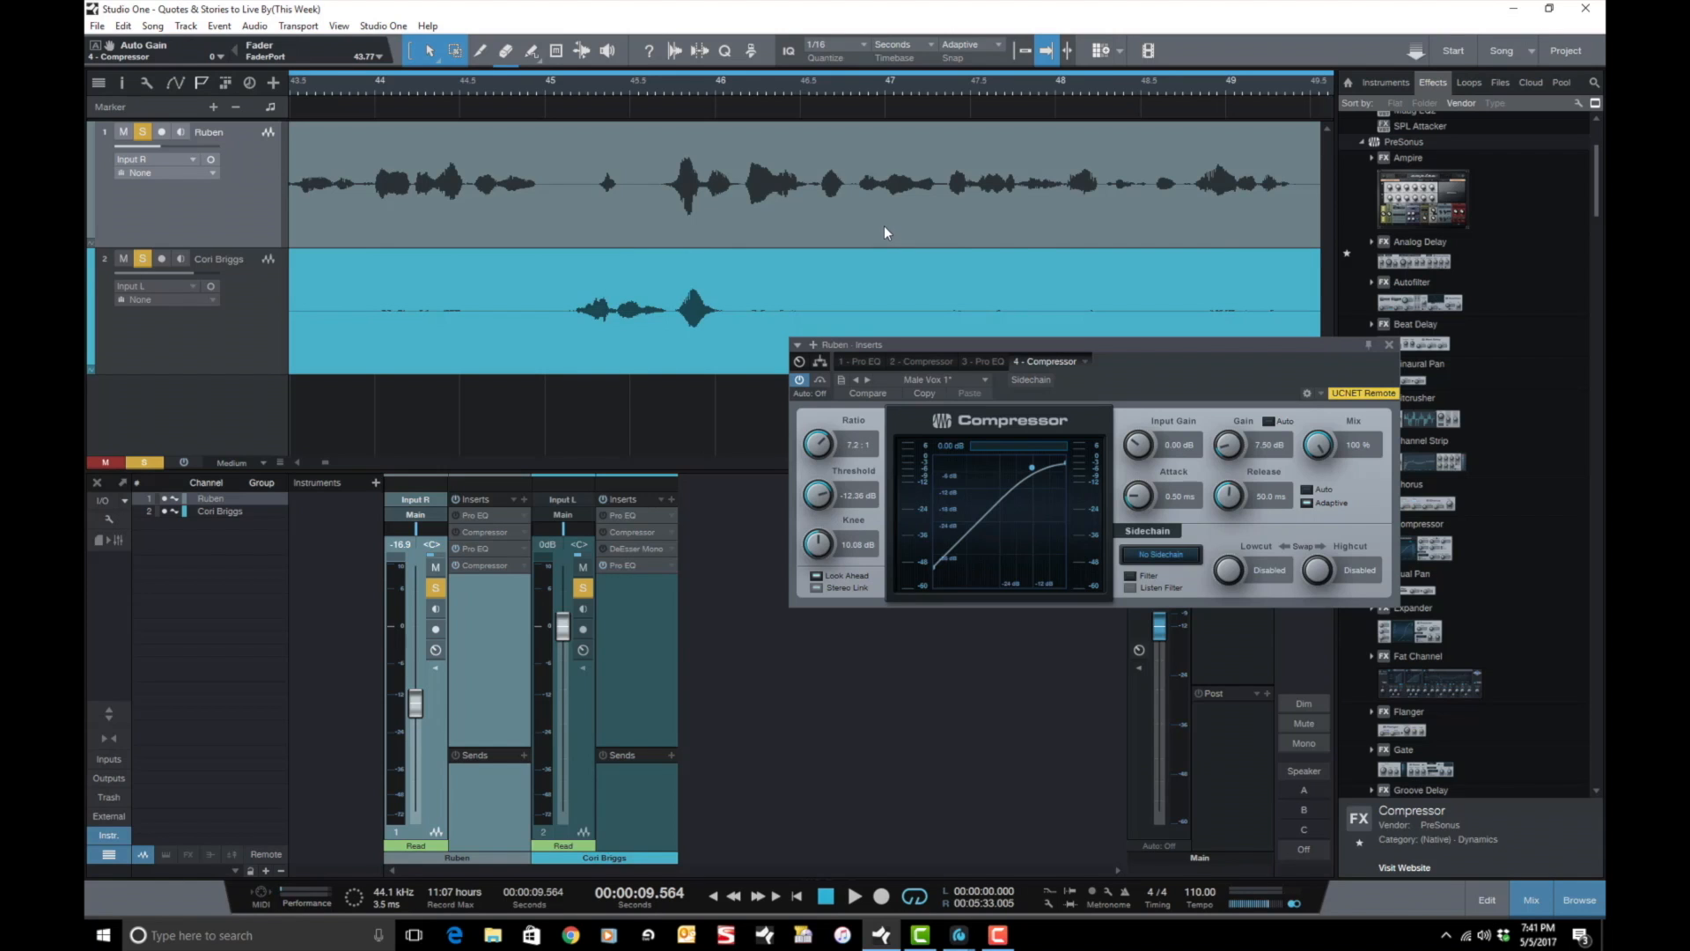
scroll(717, 204, down, 5)
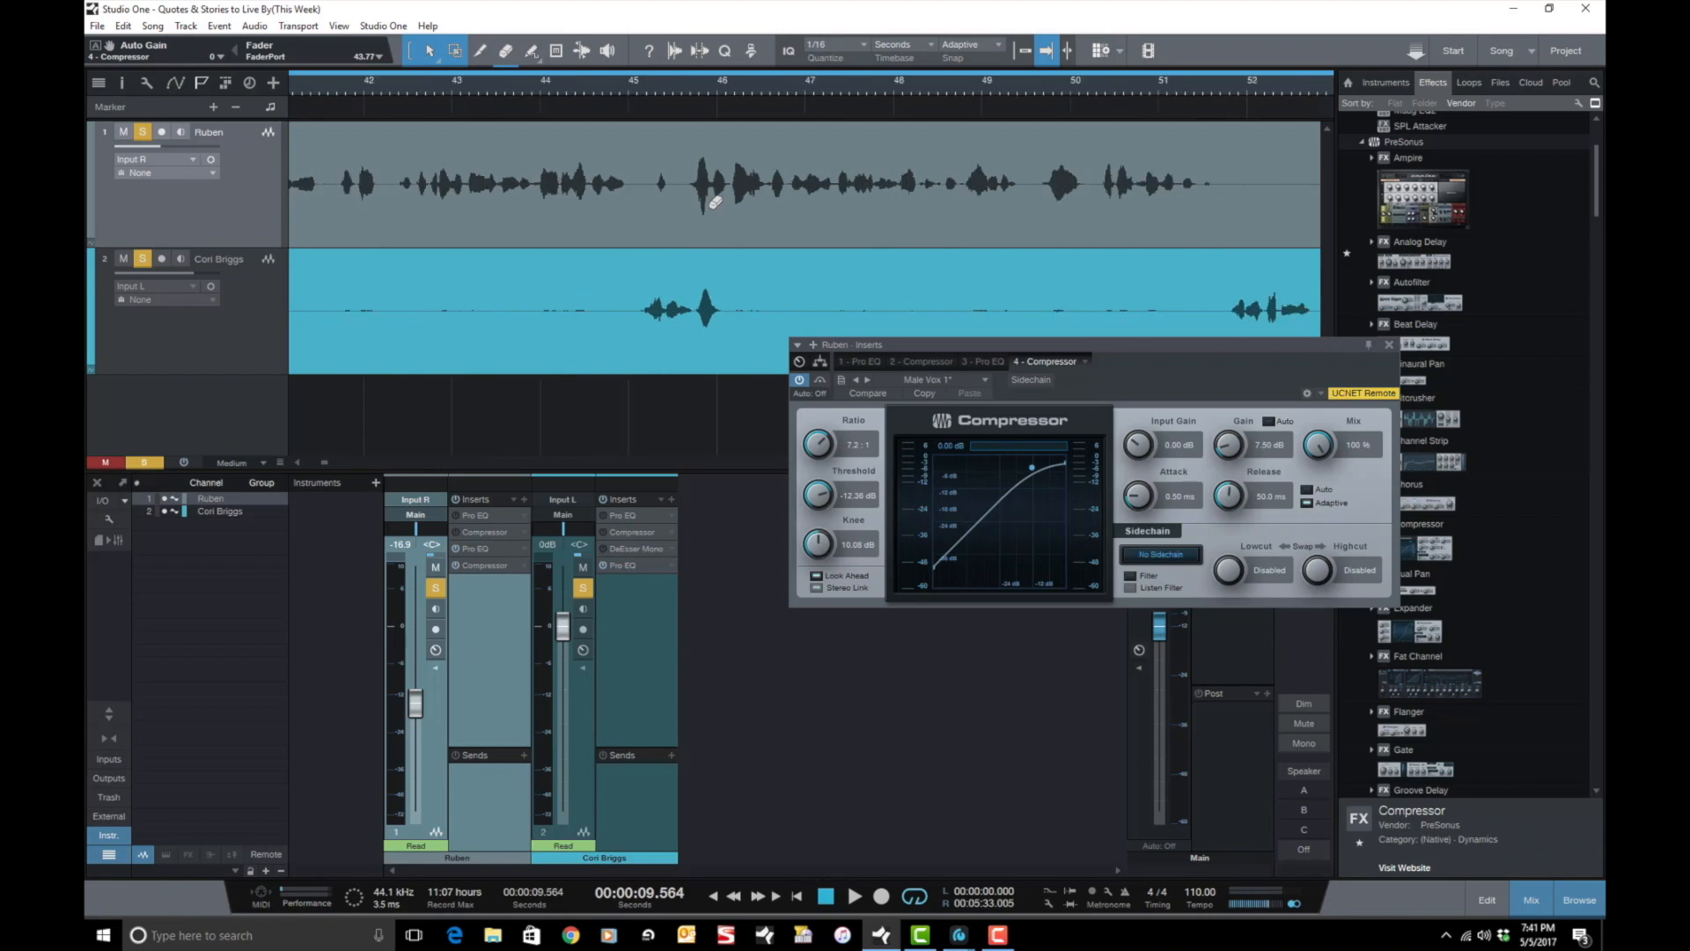
scroll(714, 202, left, 1)
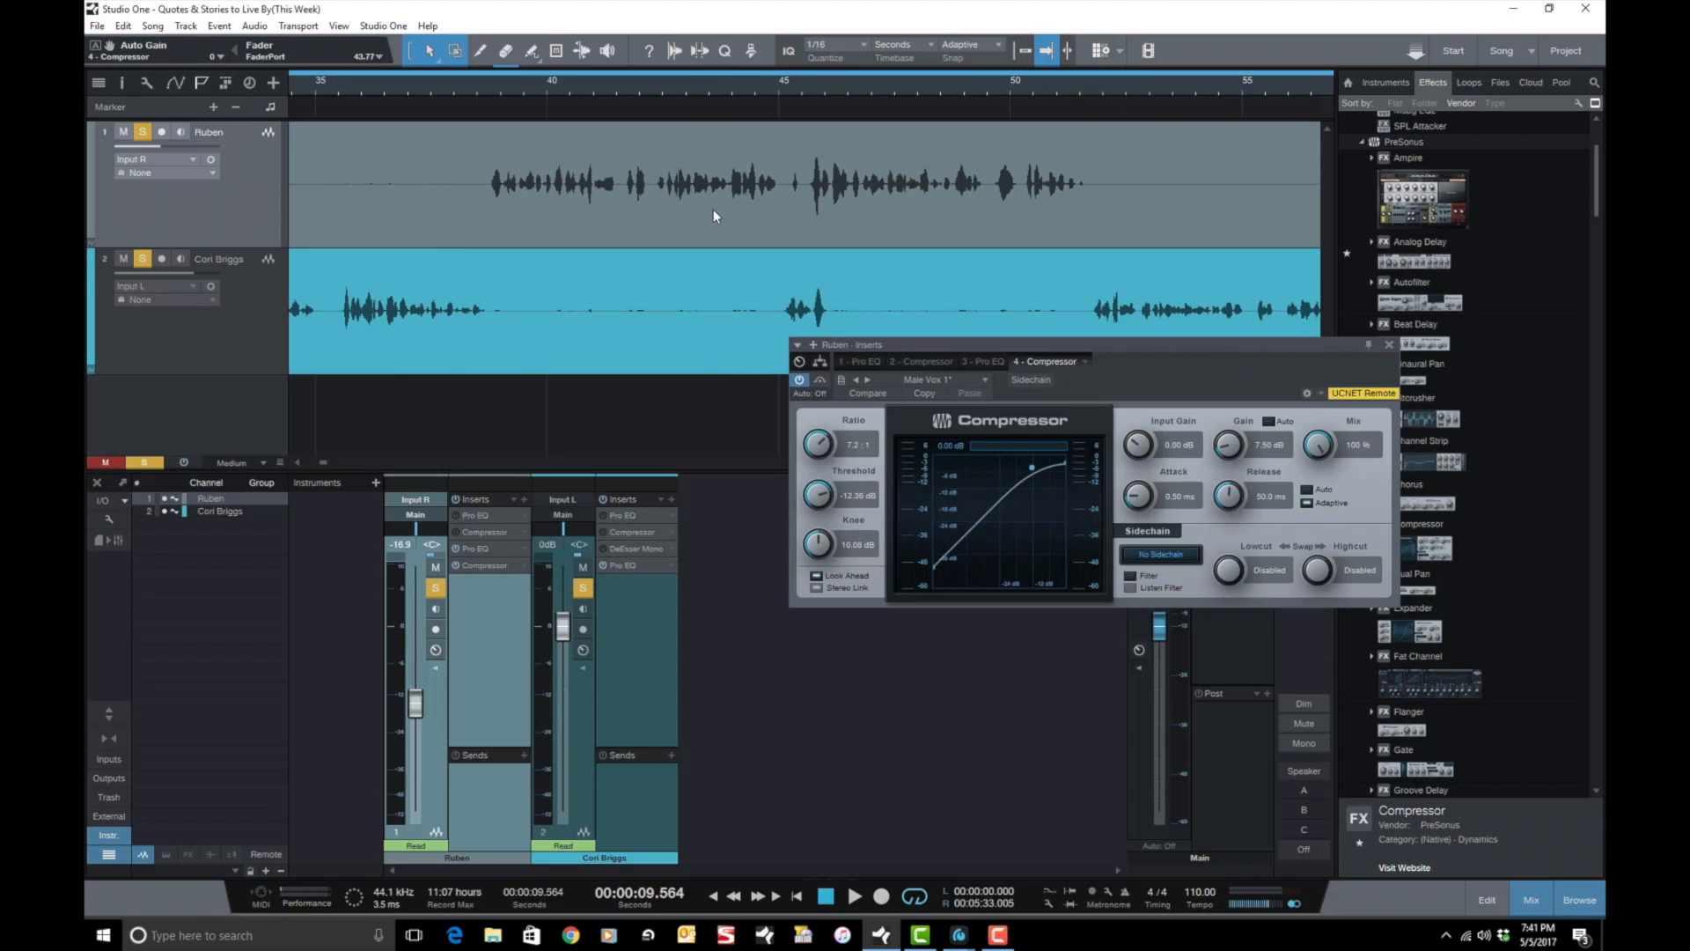
scroll(714, 203, down, 2)
scroll(714, 202, left, 1)
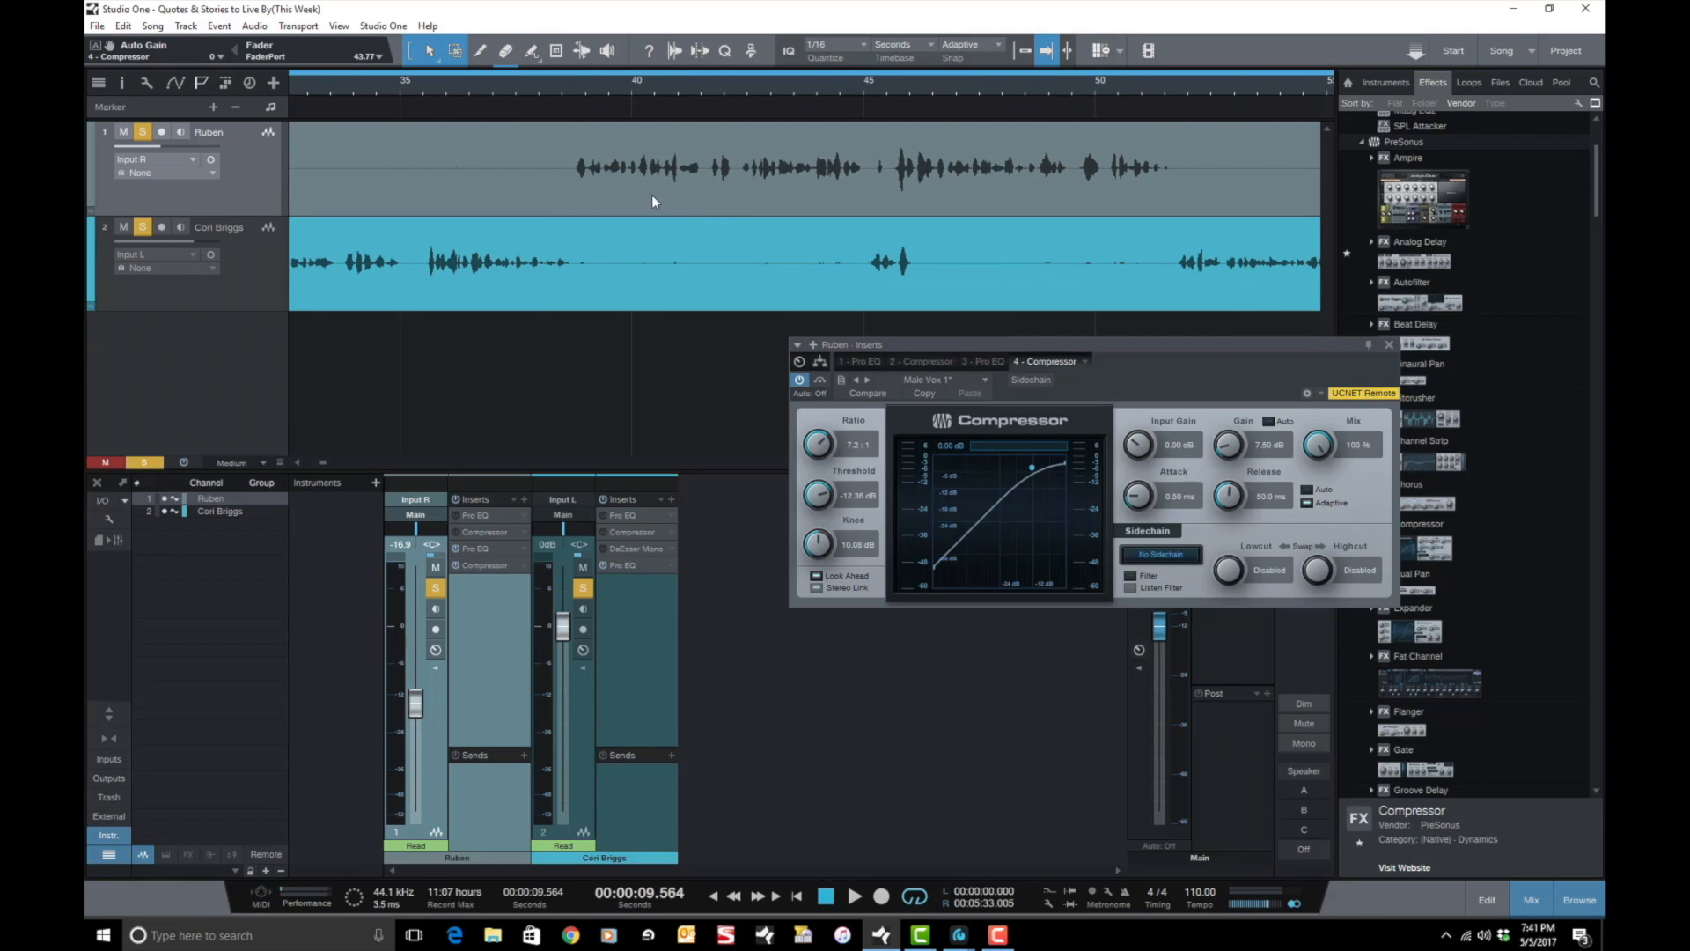
click(554, 146)
key(space)
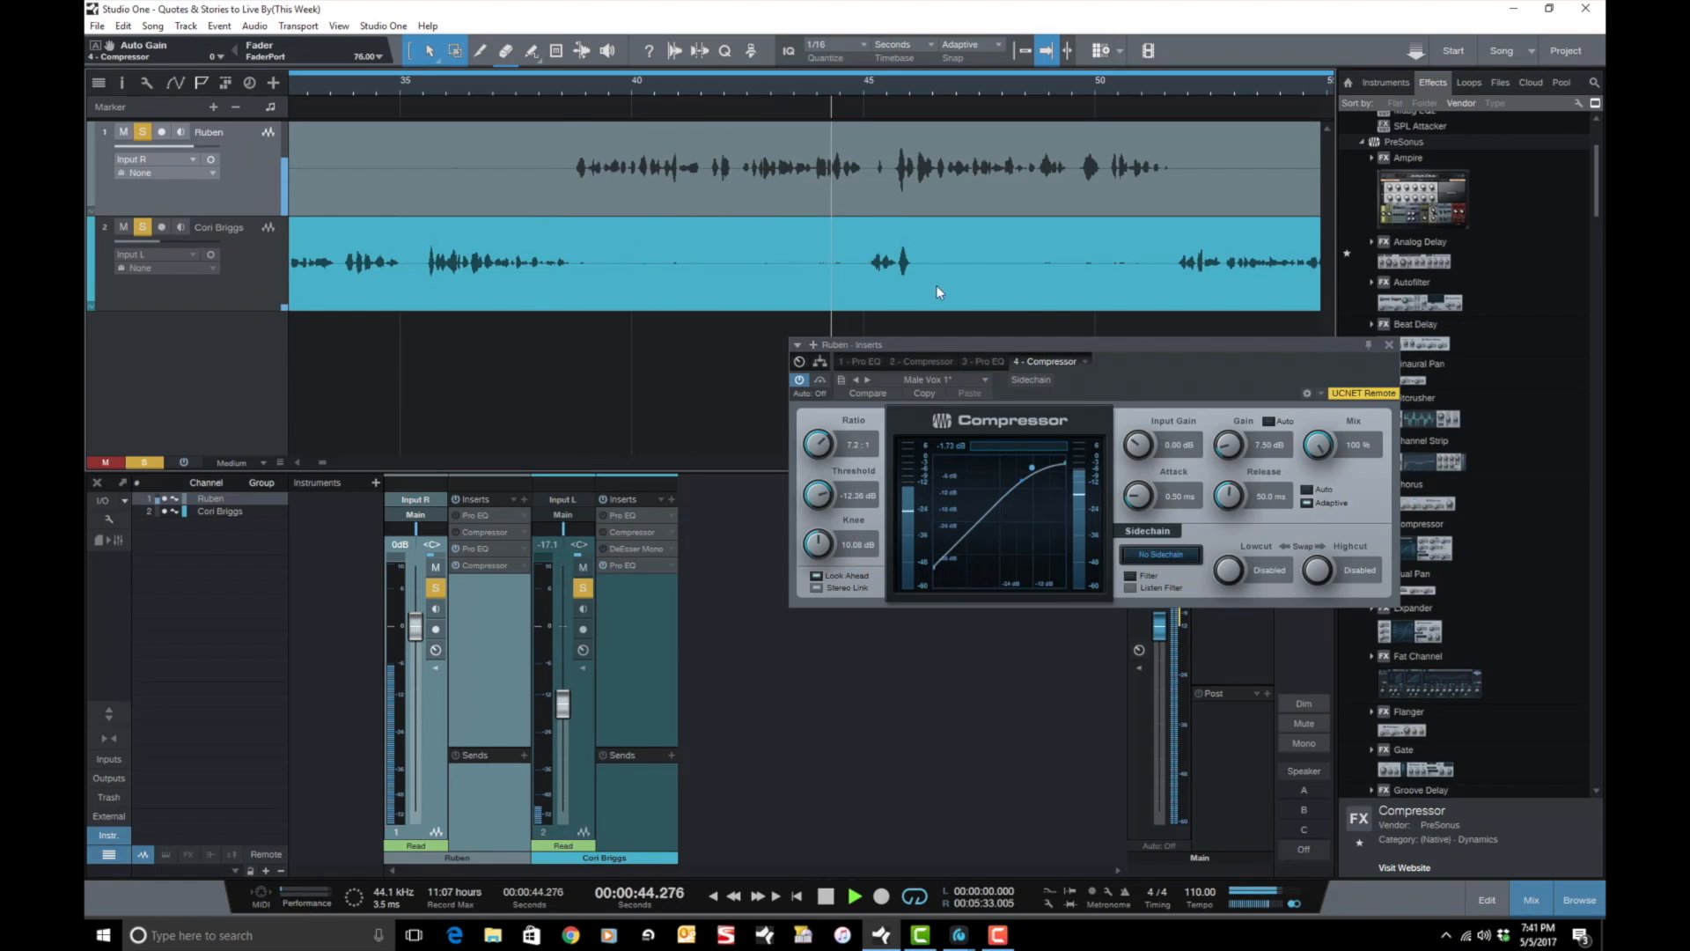
drag(1095, 347, 594, 253)
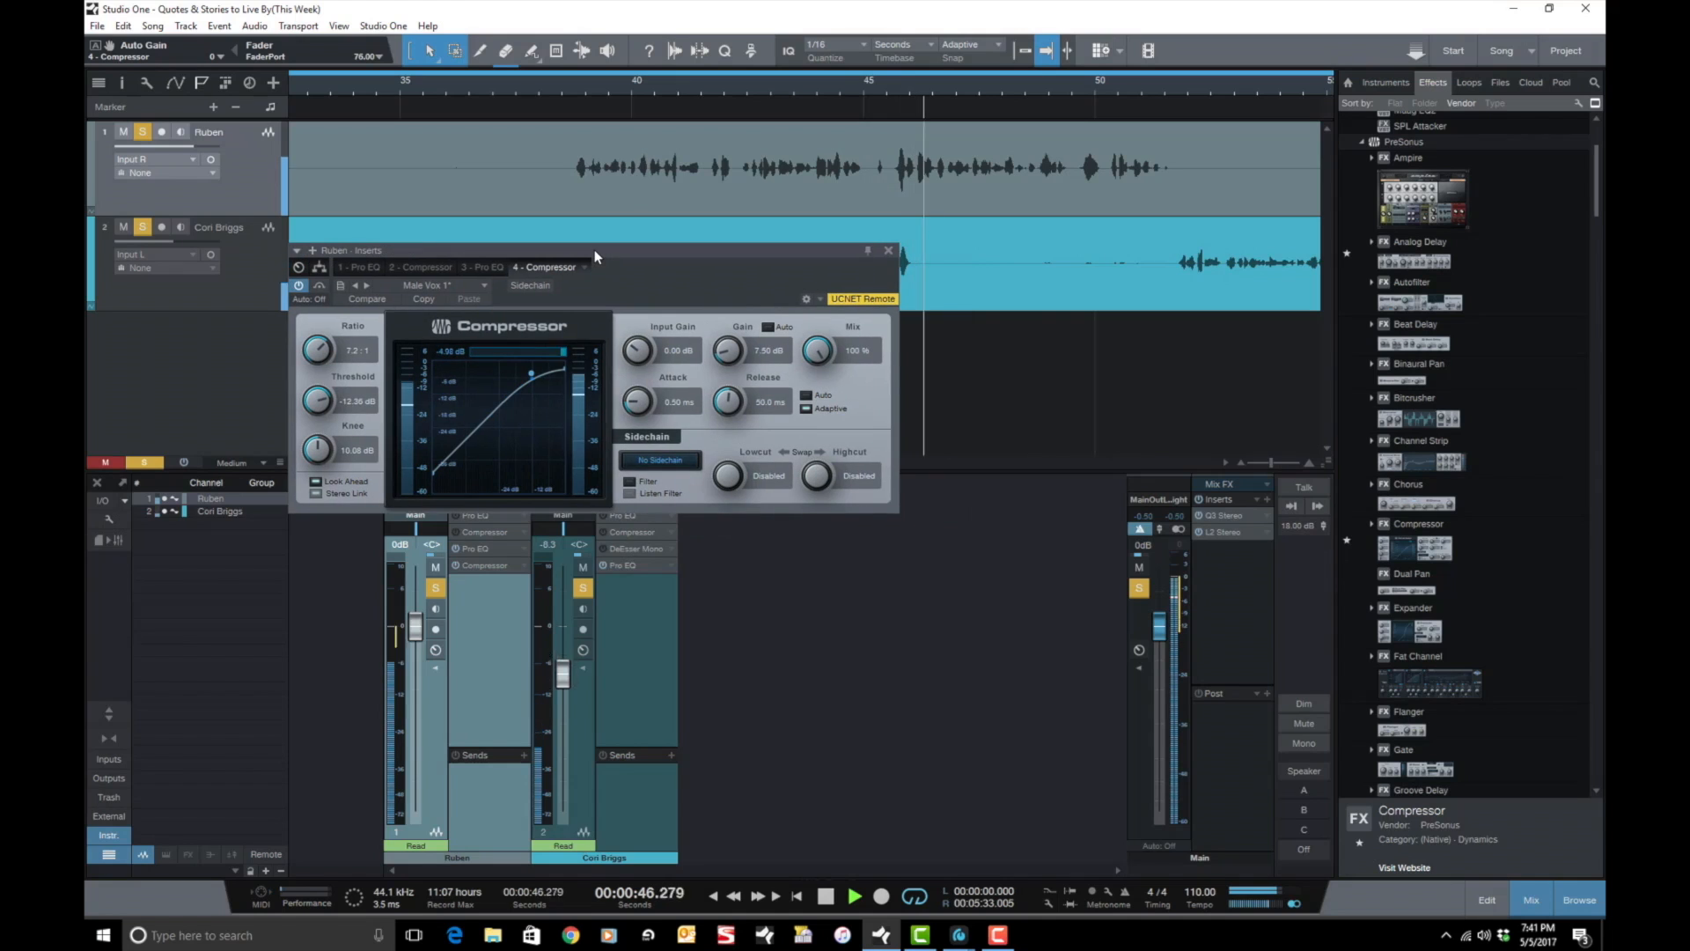
key(space)
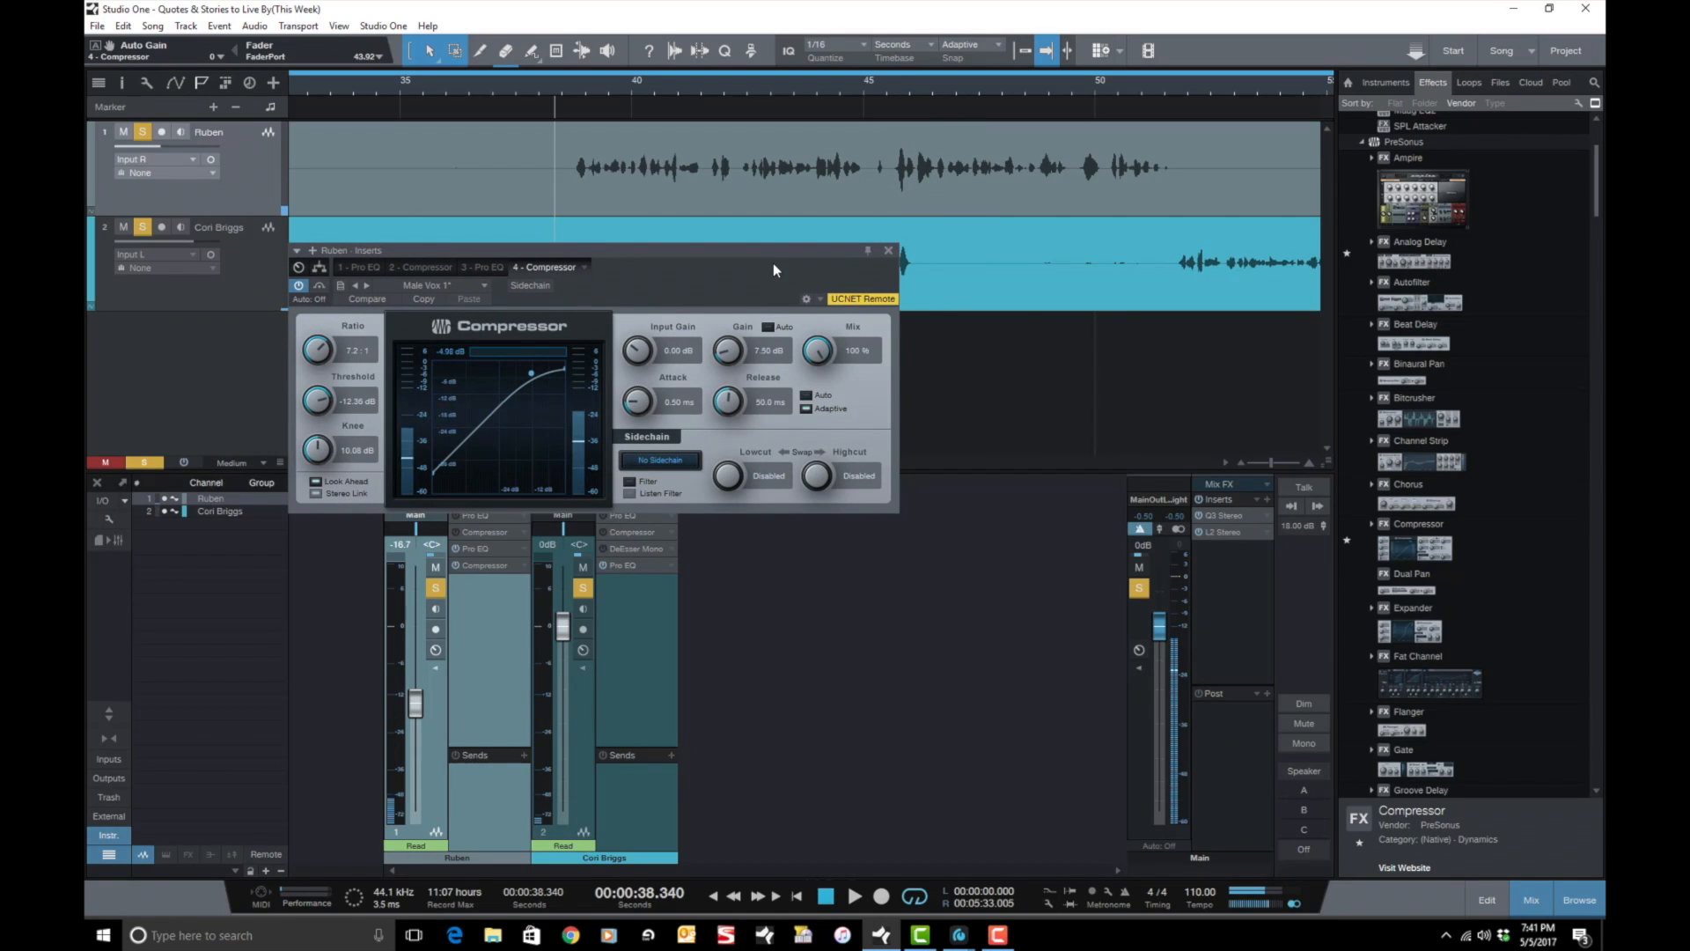
Lower the Main output fader to -5.8 dB and replay the passage from about 0:38.3 with the Compressor in view.
drag(771, 250, 943, 180)
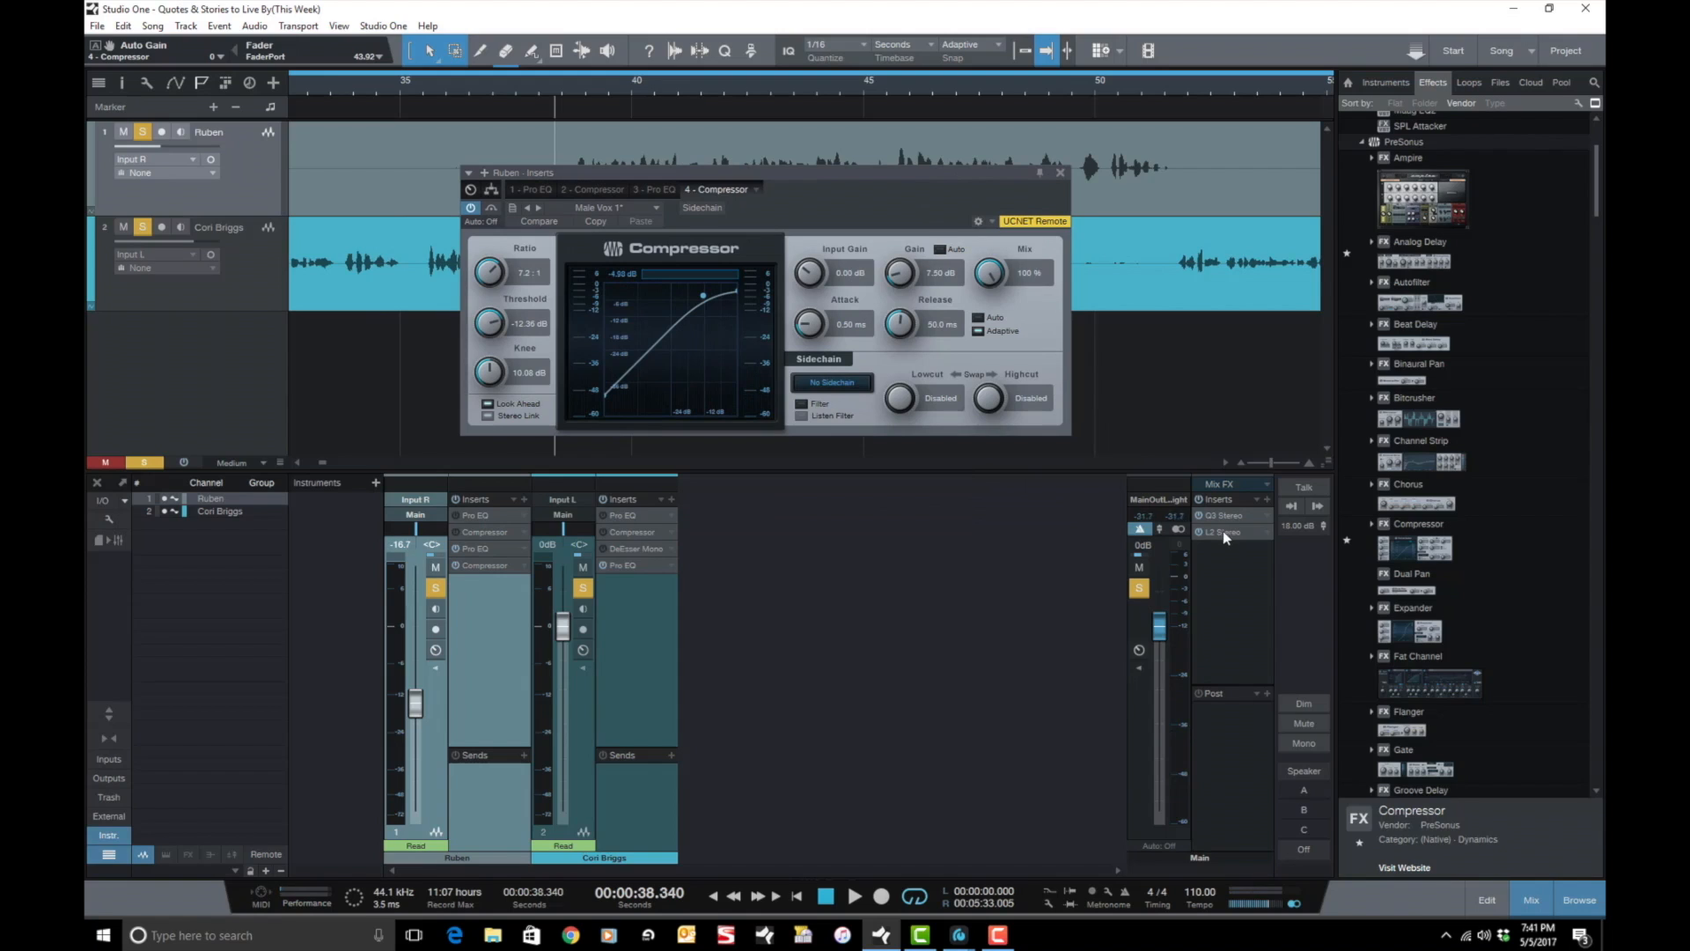
drag(1159, 625, 1158, 652)
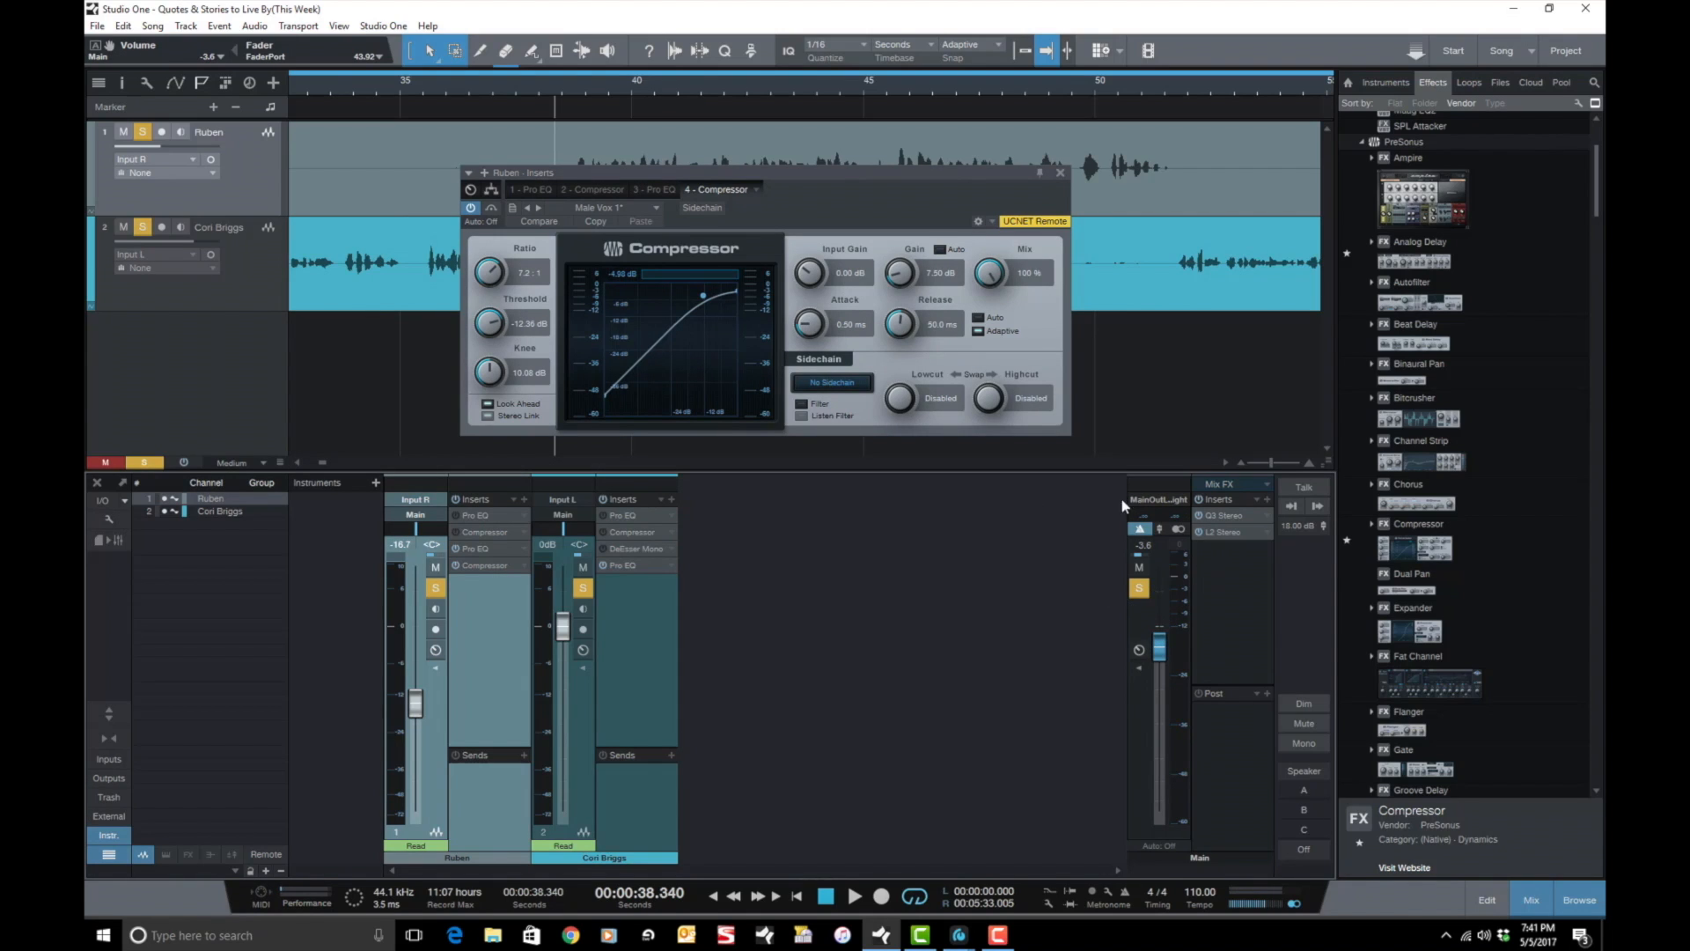
drag(1159, 650, 1159, 664)
drag(813, 185, 966, 319)
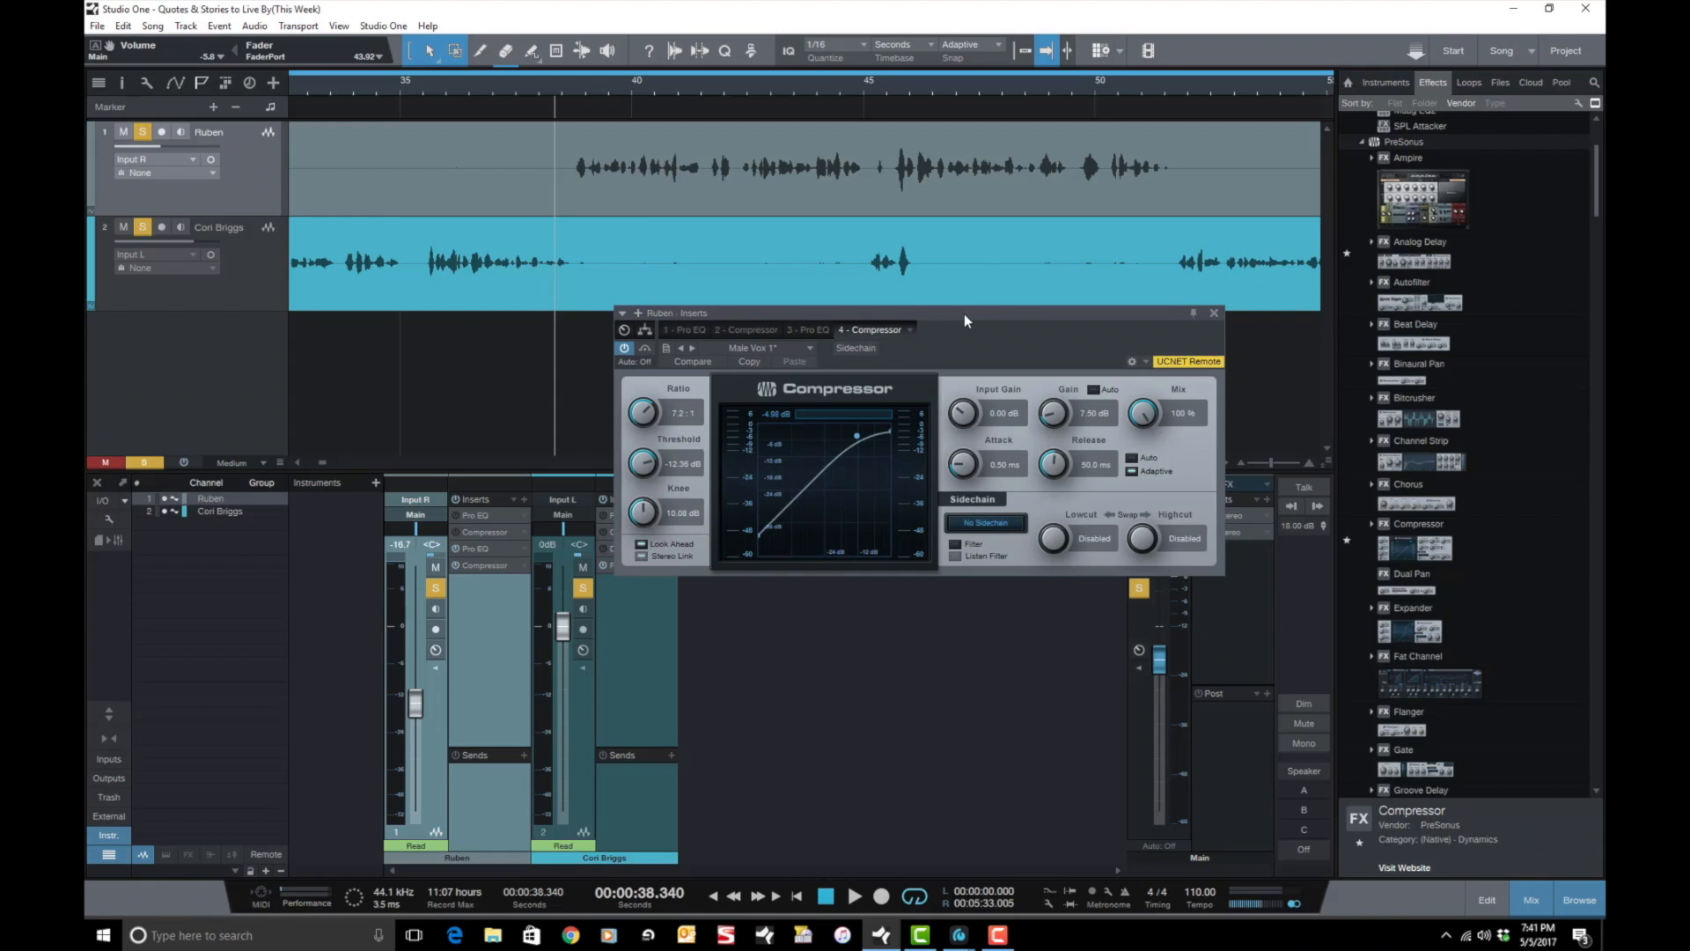
key(space)
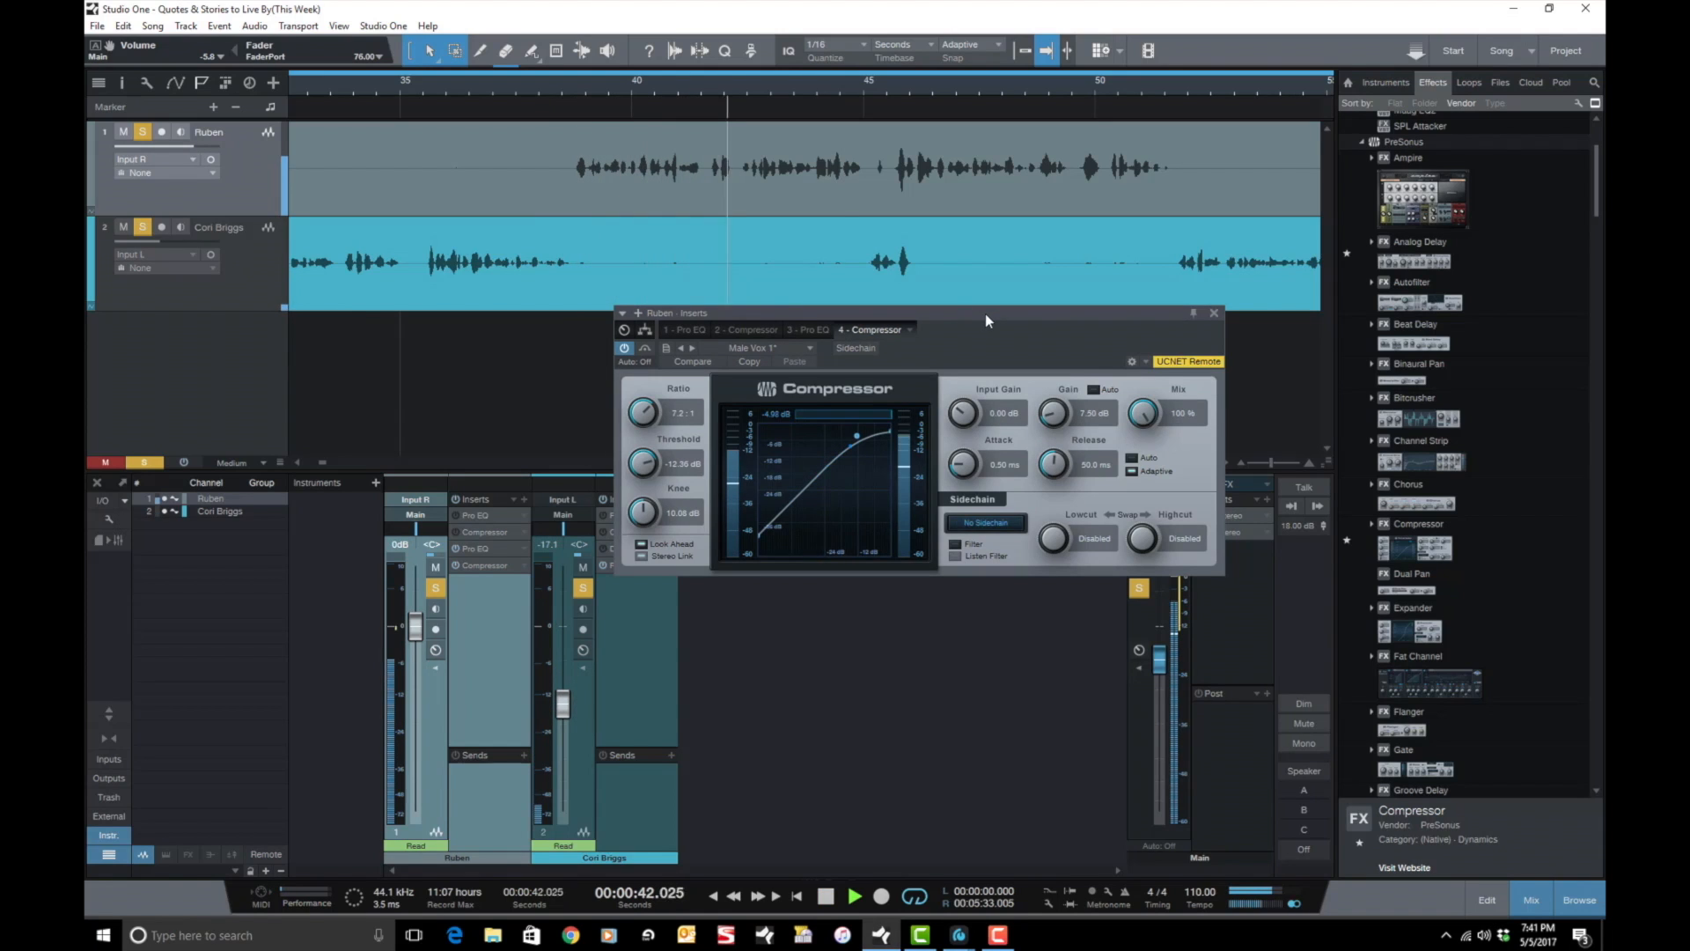
Switch on the L2 Stereo limiter on the Main output, reset the Main fader to 0 dB and replay from about 0:38.3.
drag(985, 313, 730, 144)
key(space)
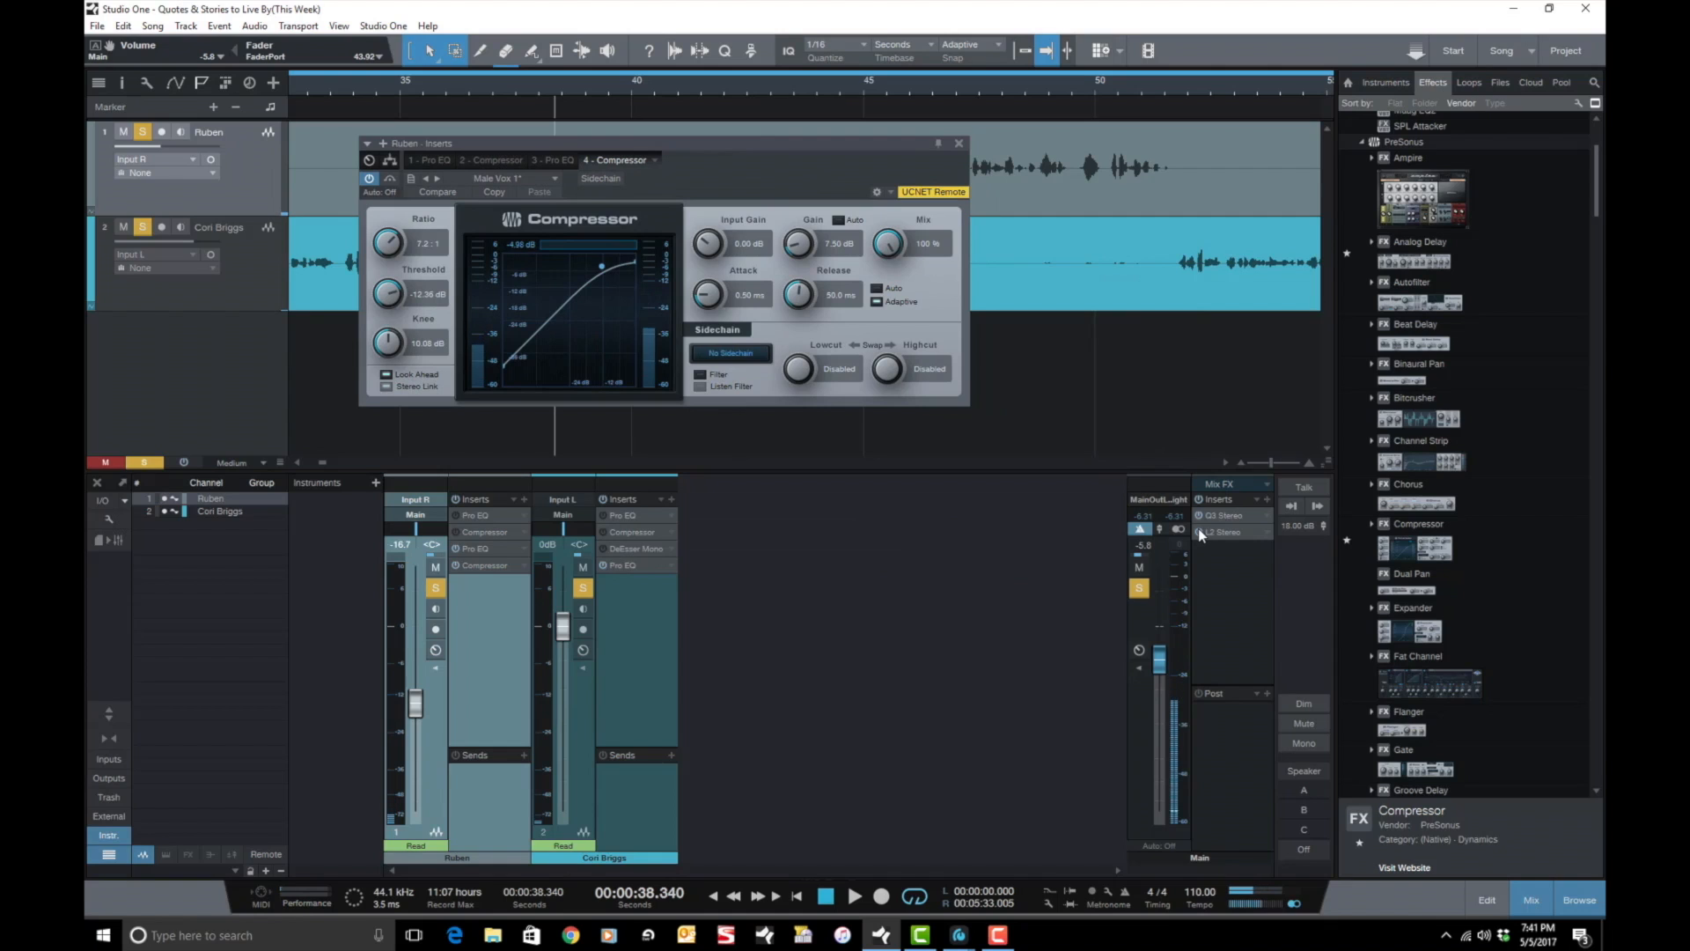
click(1199, 530)
ctrl+click(1157, 658)
key(space)
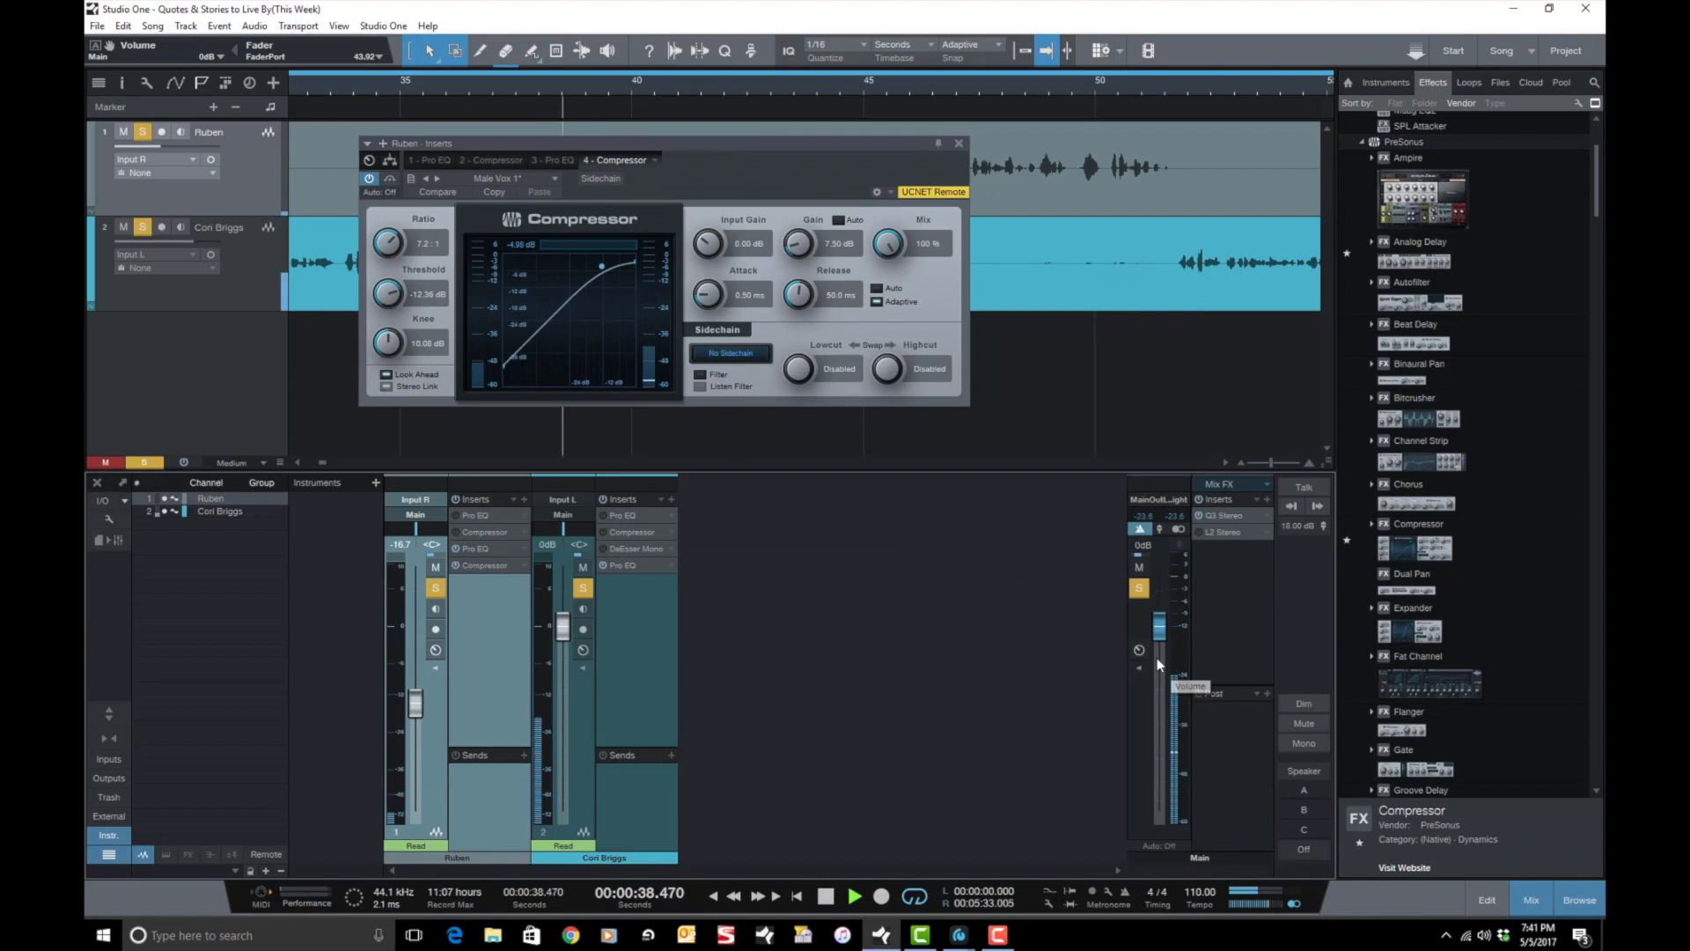
drag(816, 141, 1027, 283)
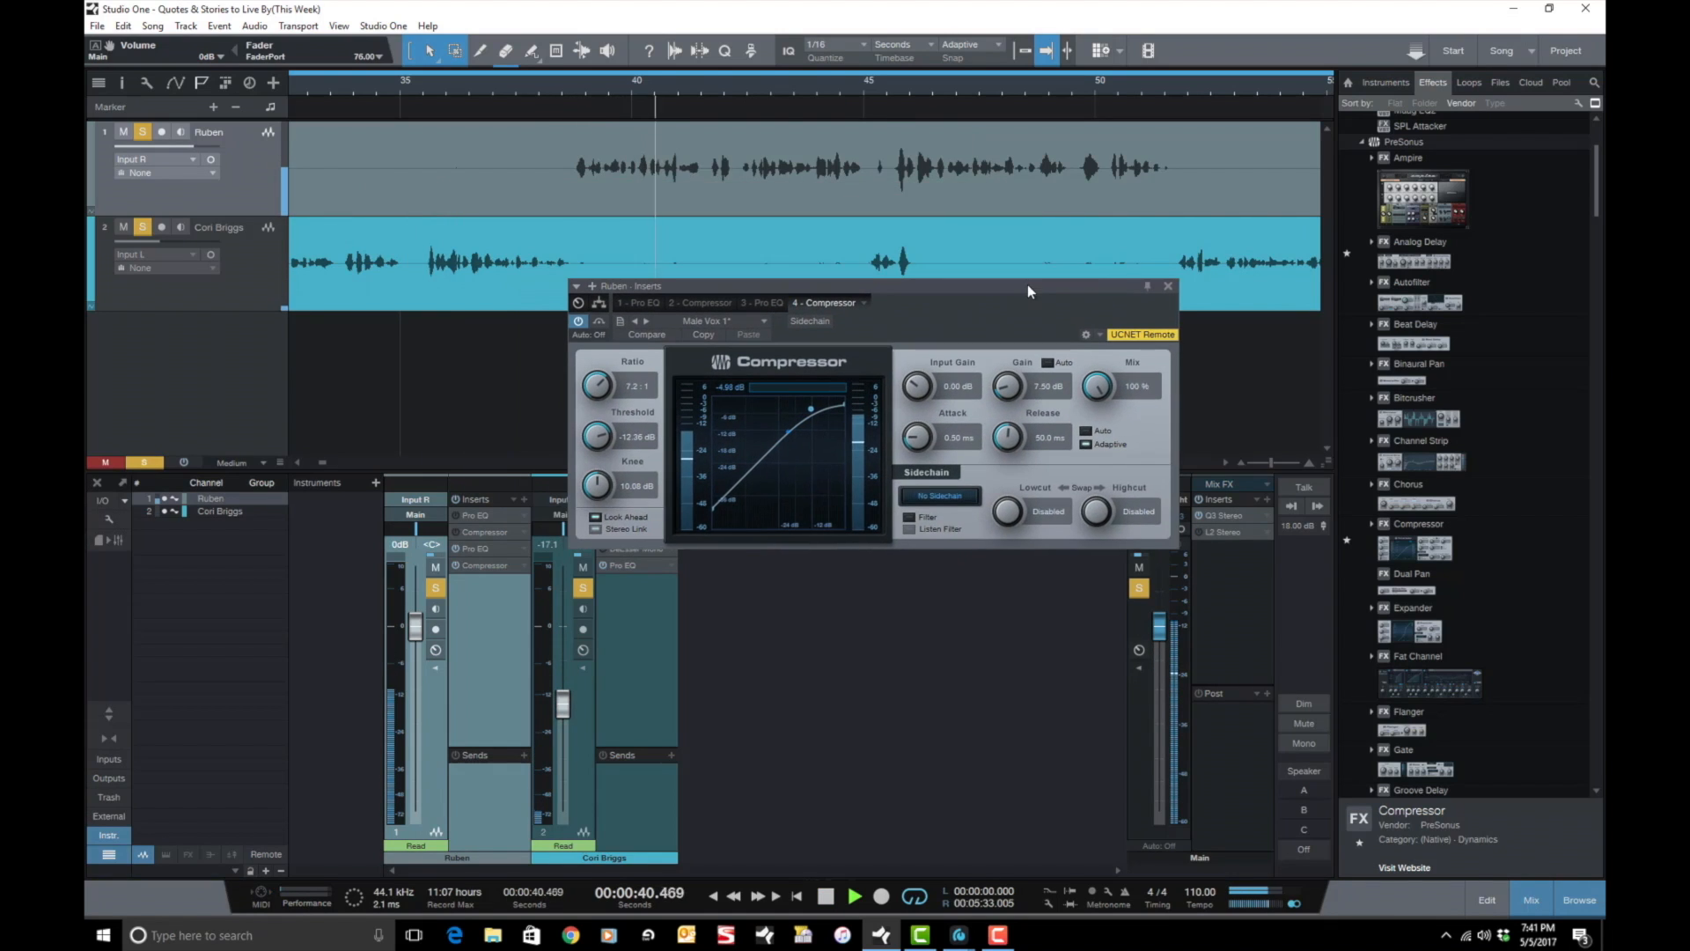
key(space)
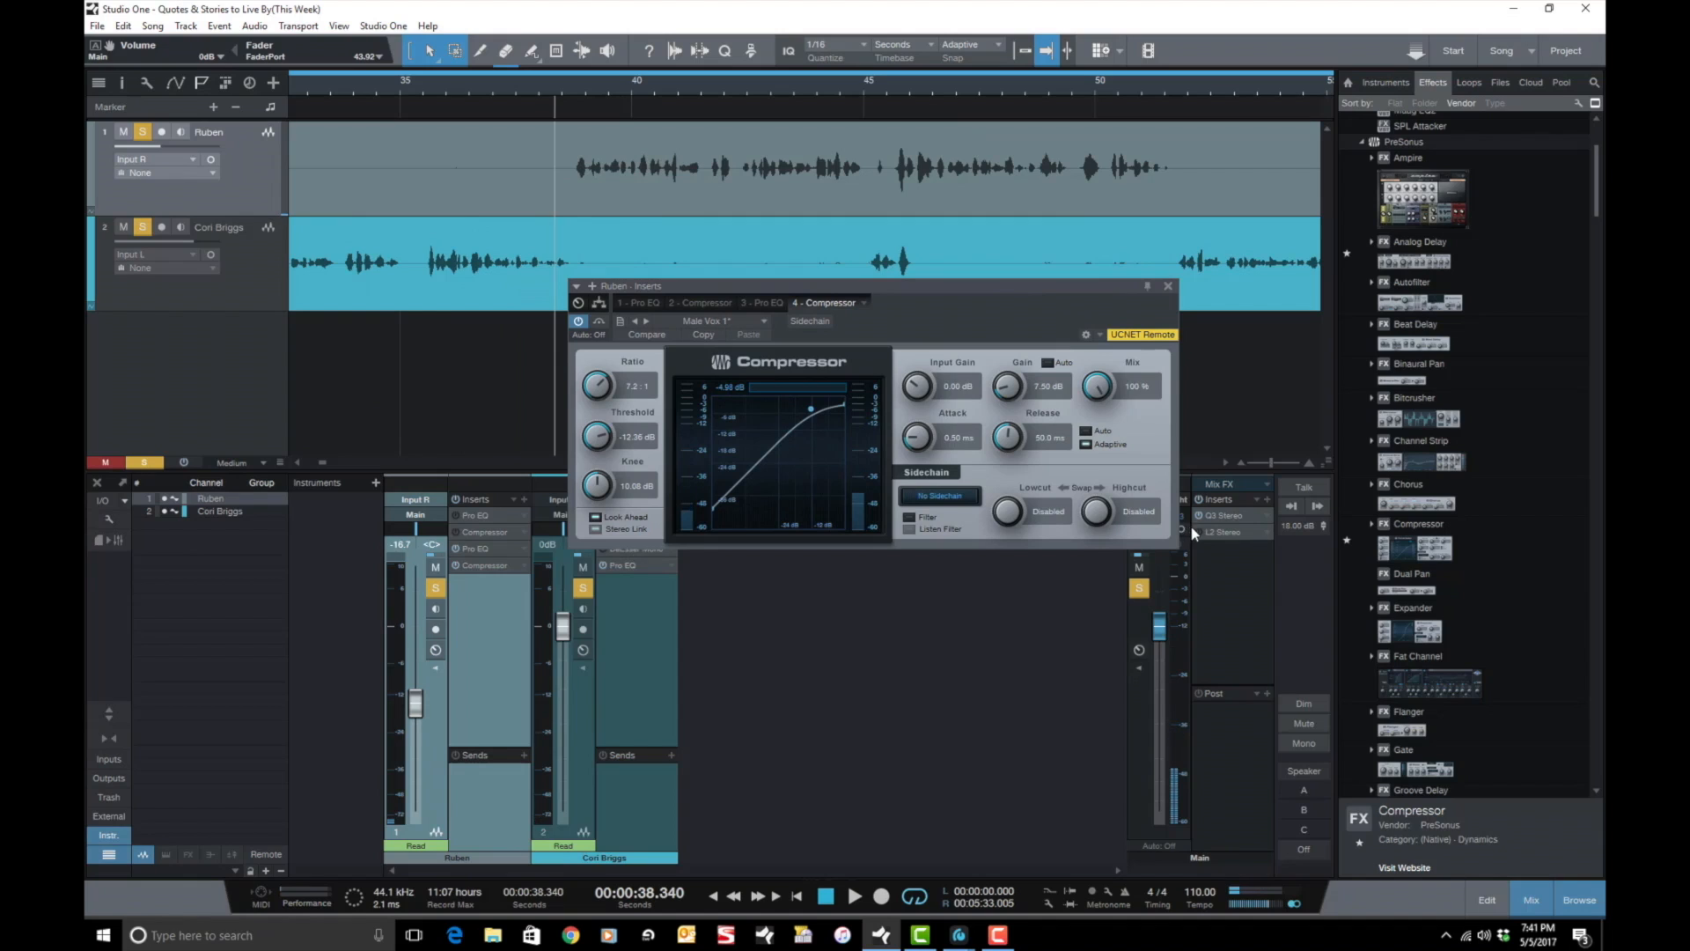
Set the threshold of the Main output's L2 limiter to -17 dB.
click(1201, 531)
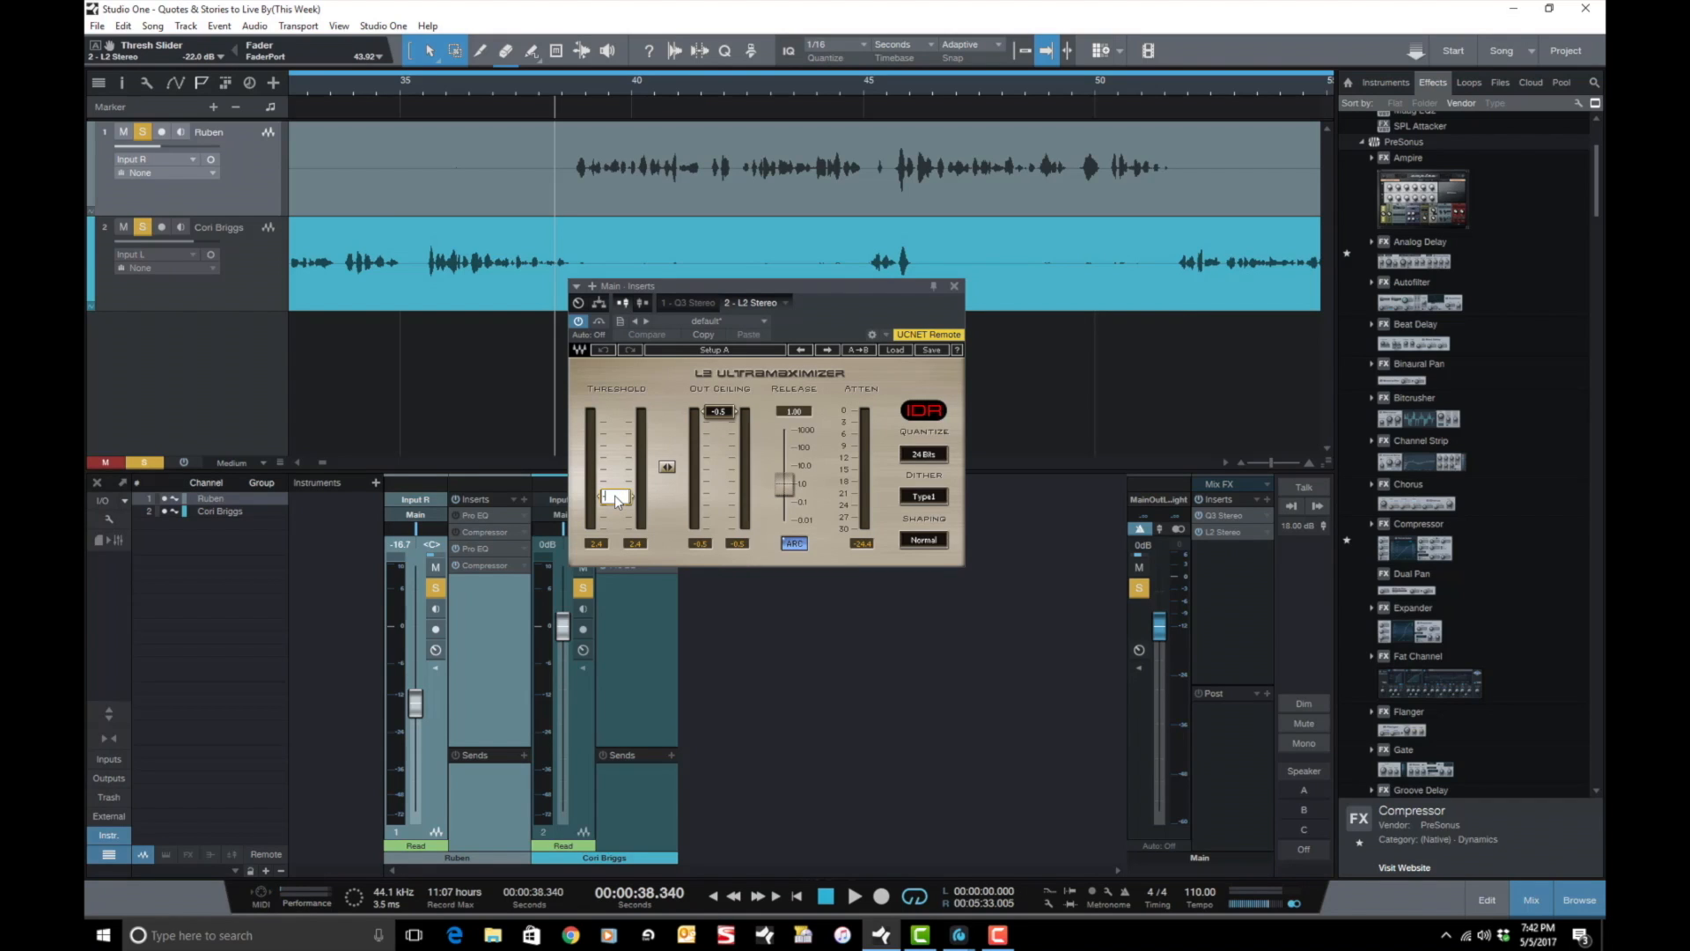
text(7)
key(Return)
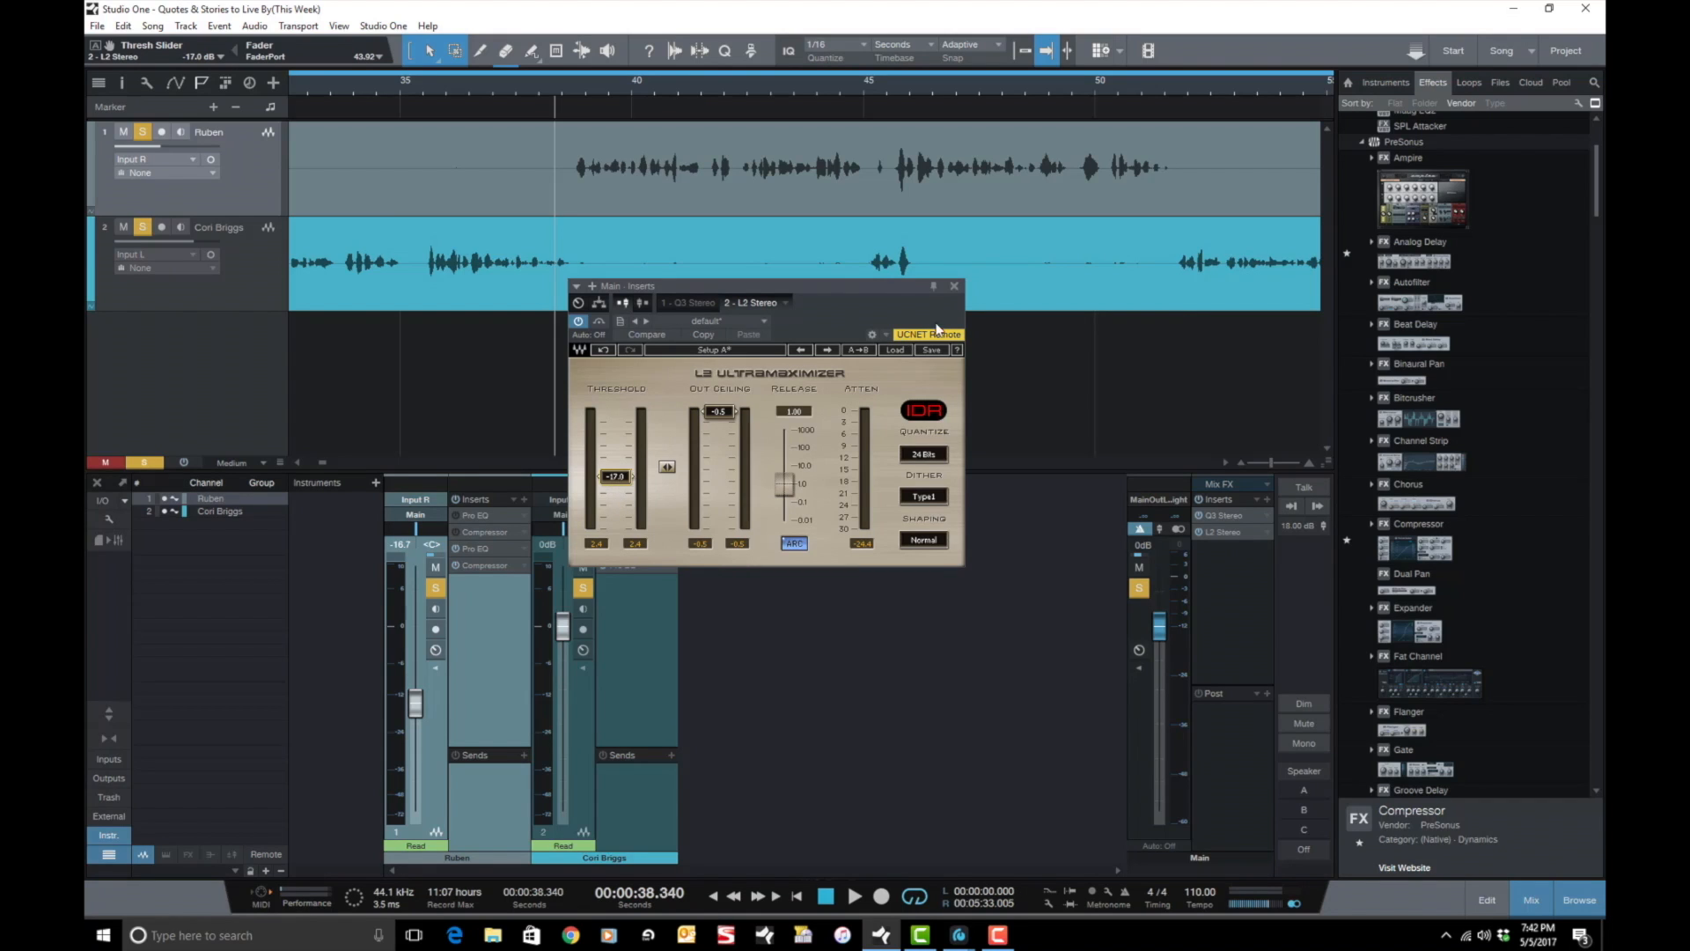
click(954, 286)
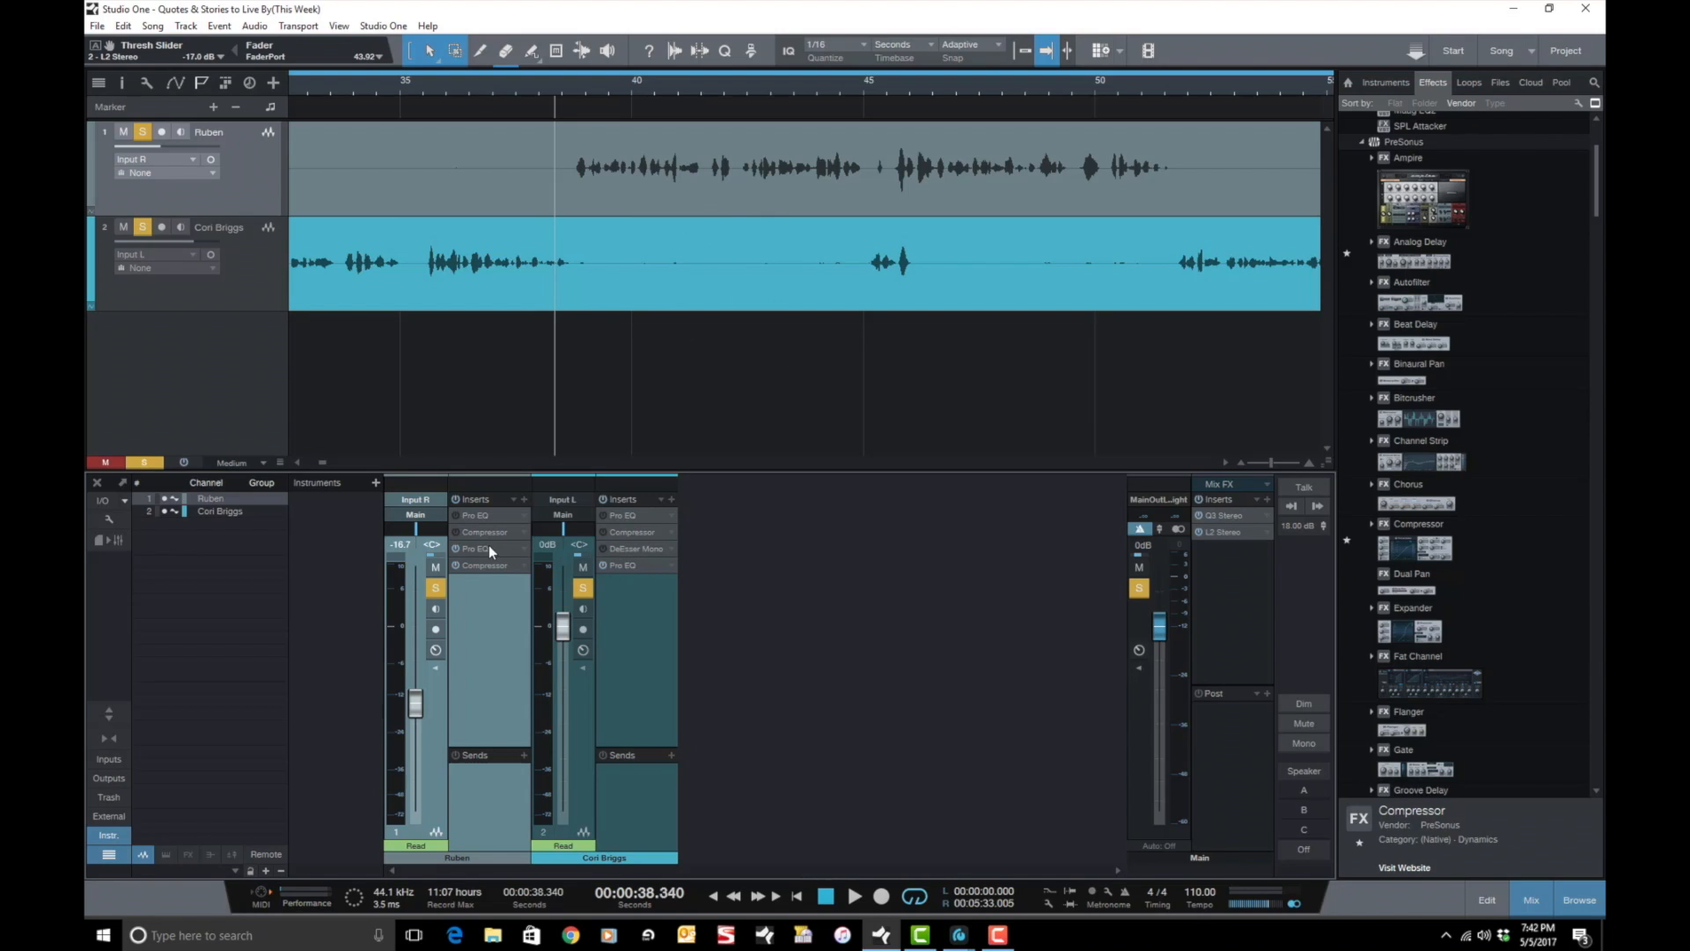
Play the passage from about 0:38.3 twice, watching the gain reduction in the first voice's second Compressor.
double_click(487, 569)
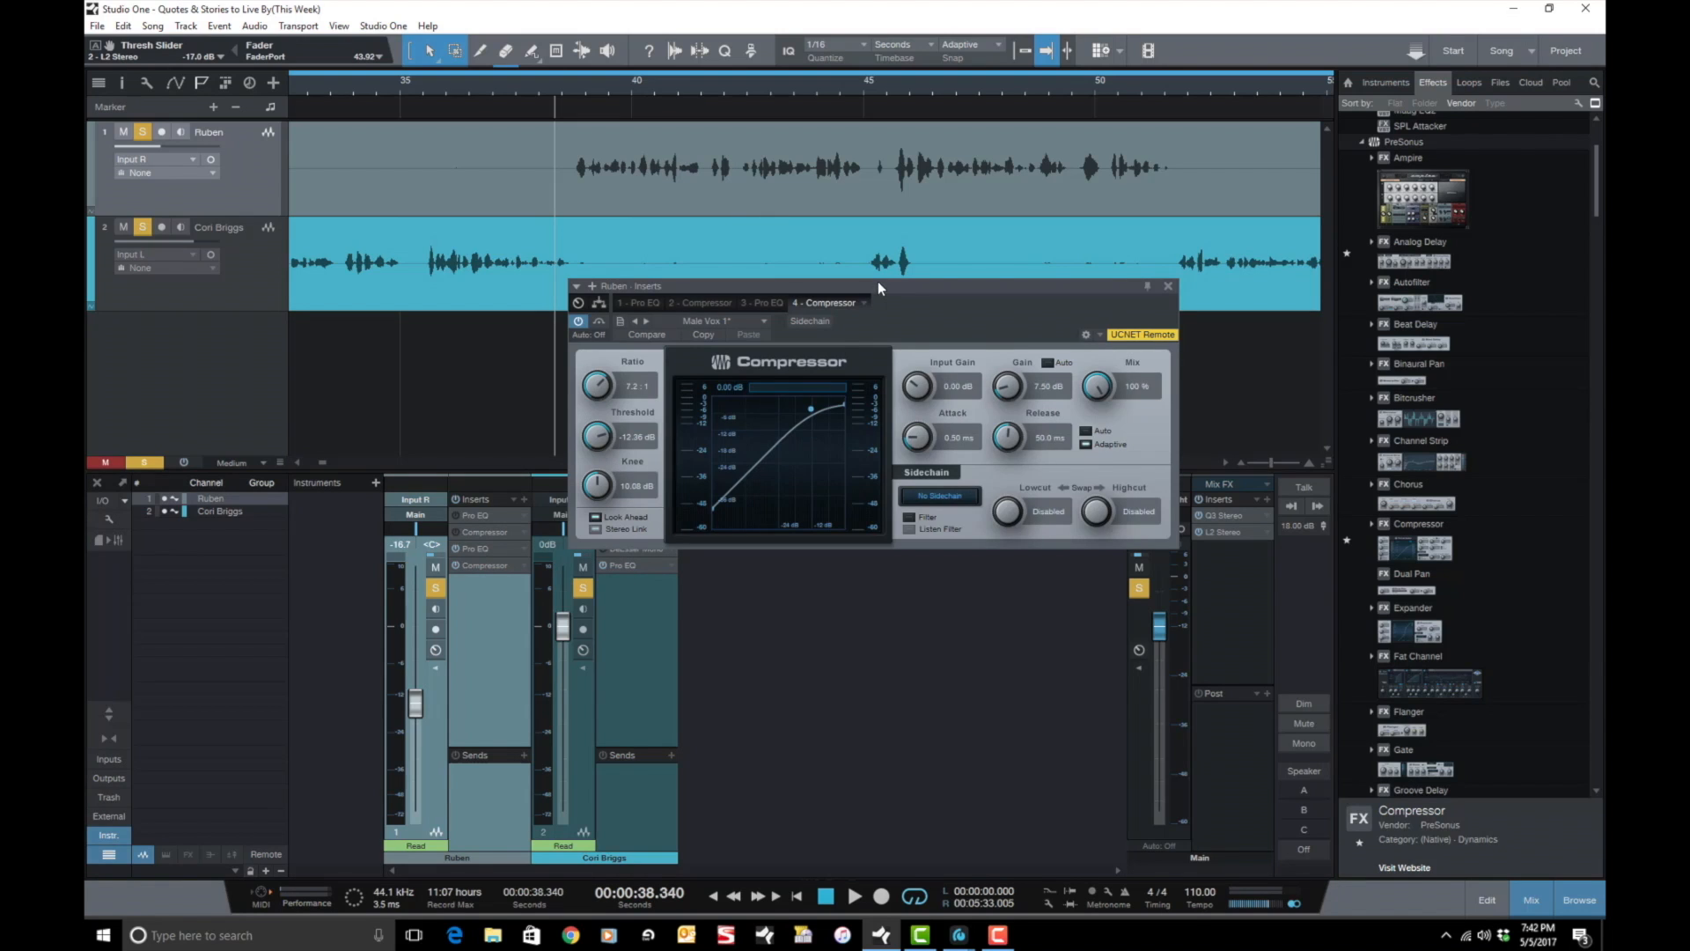
drag(878, 282, 863, 331)
key(space)
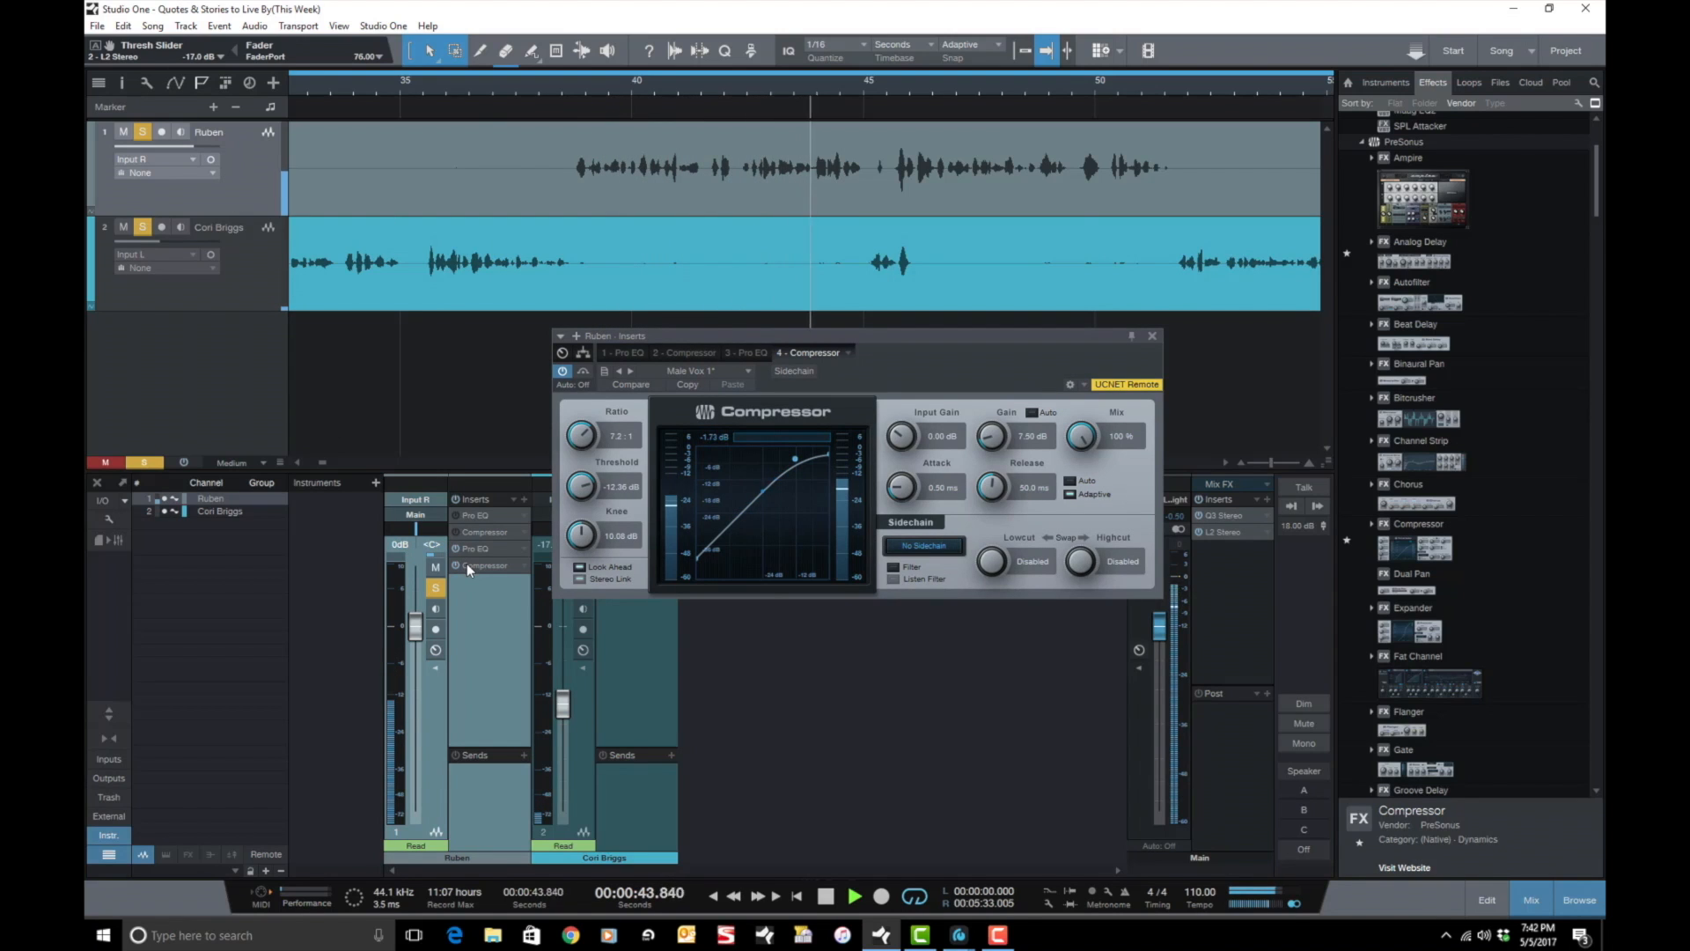
click(1153, 337)
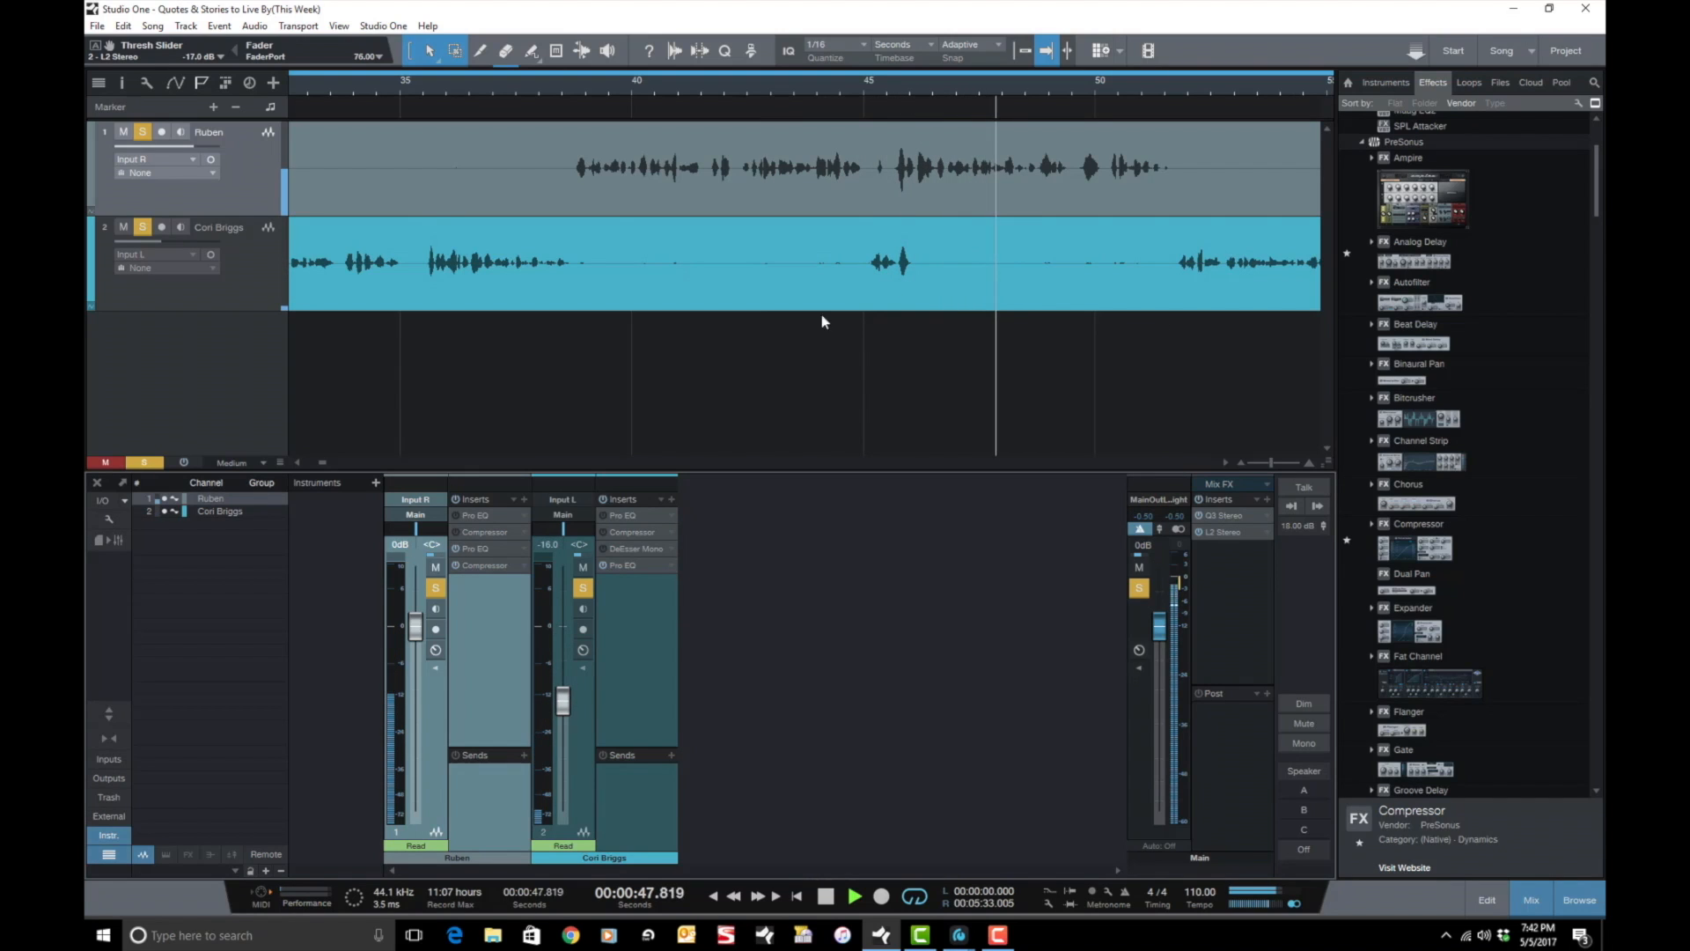
key(space)
click(475, 565)
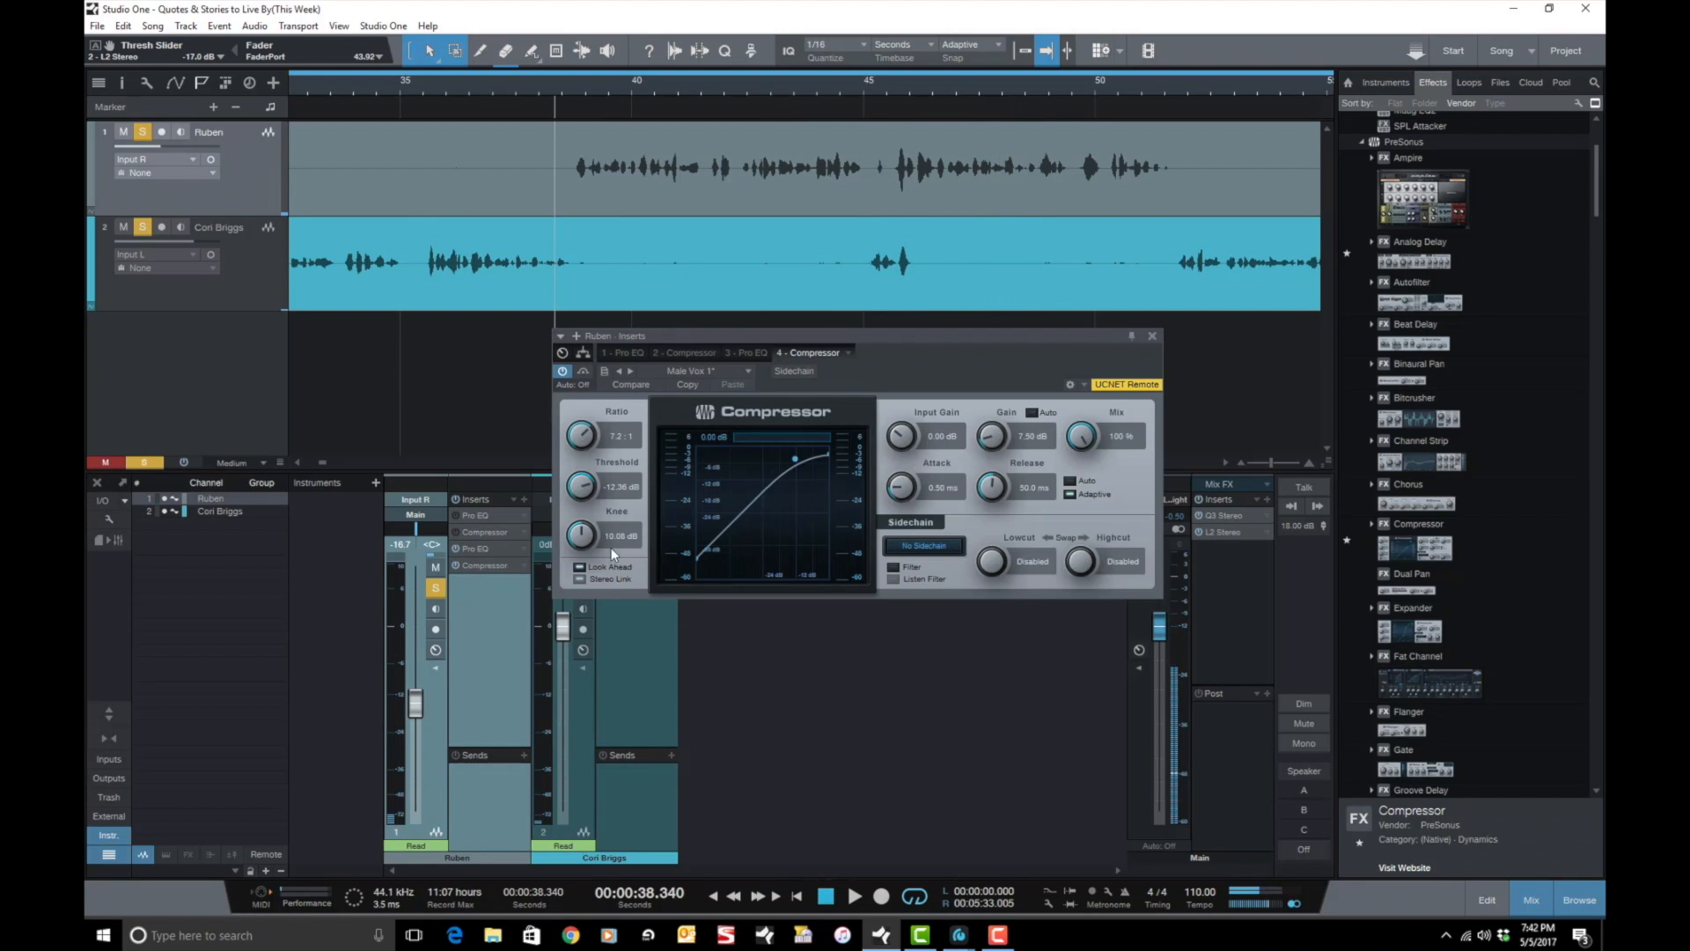
key(space)
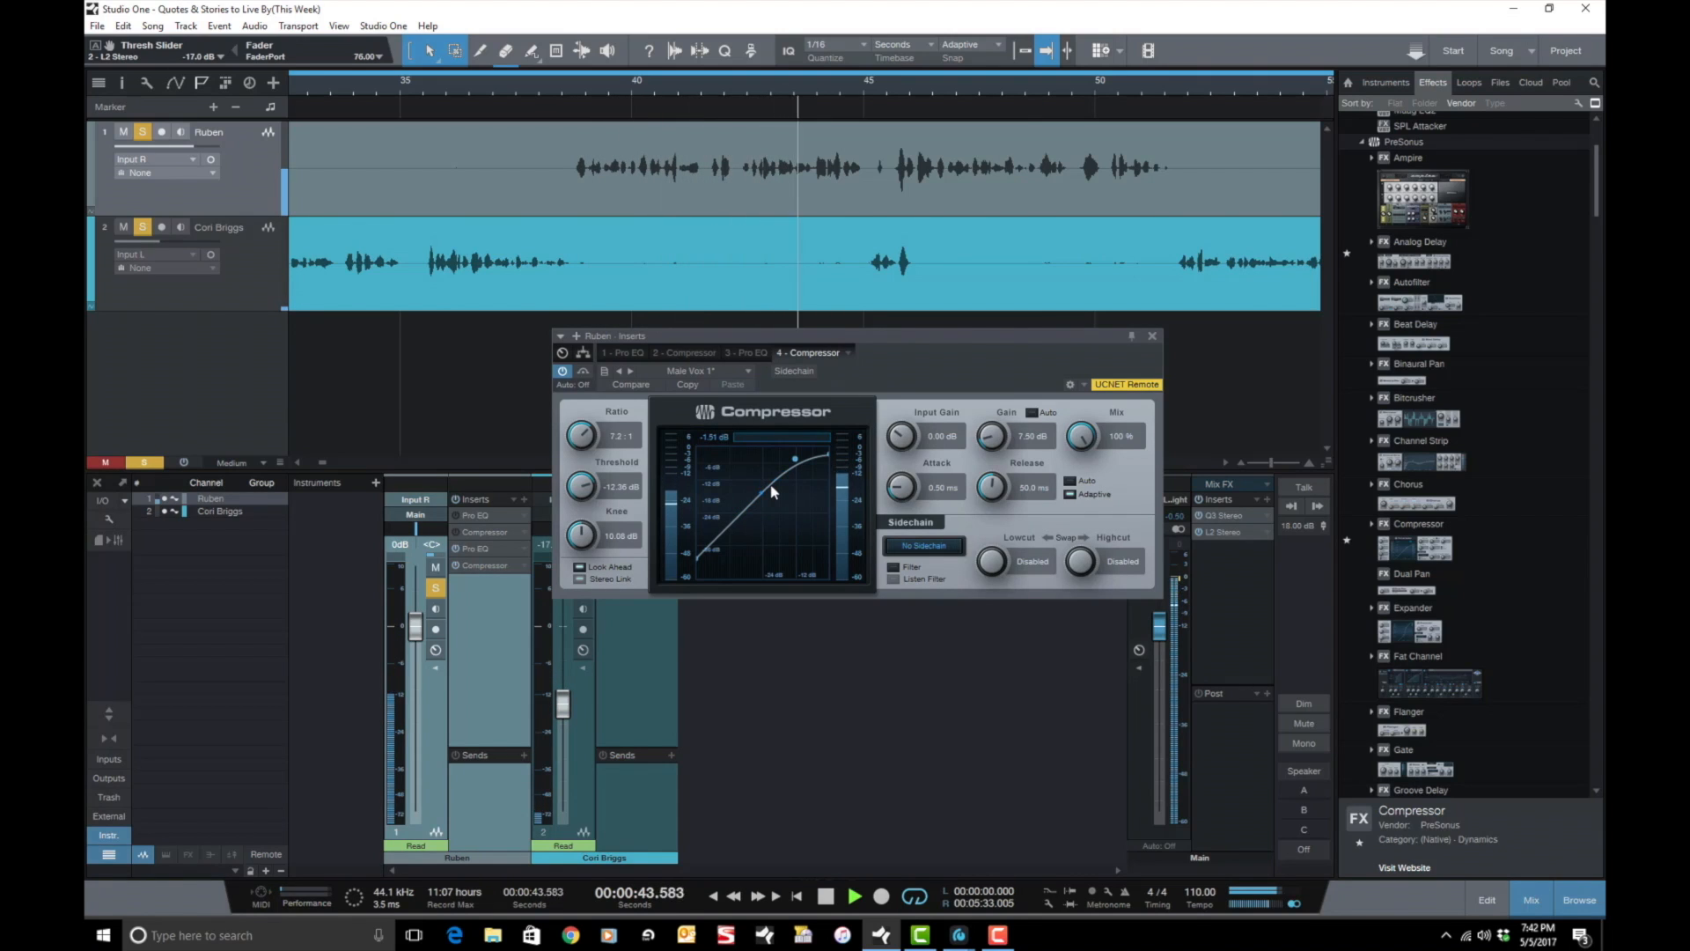
key(space)
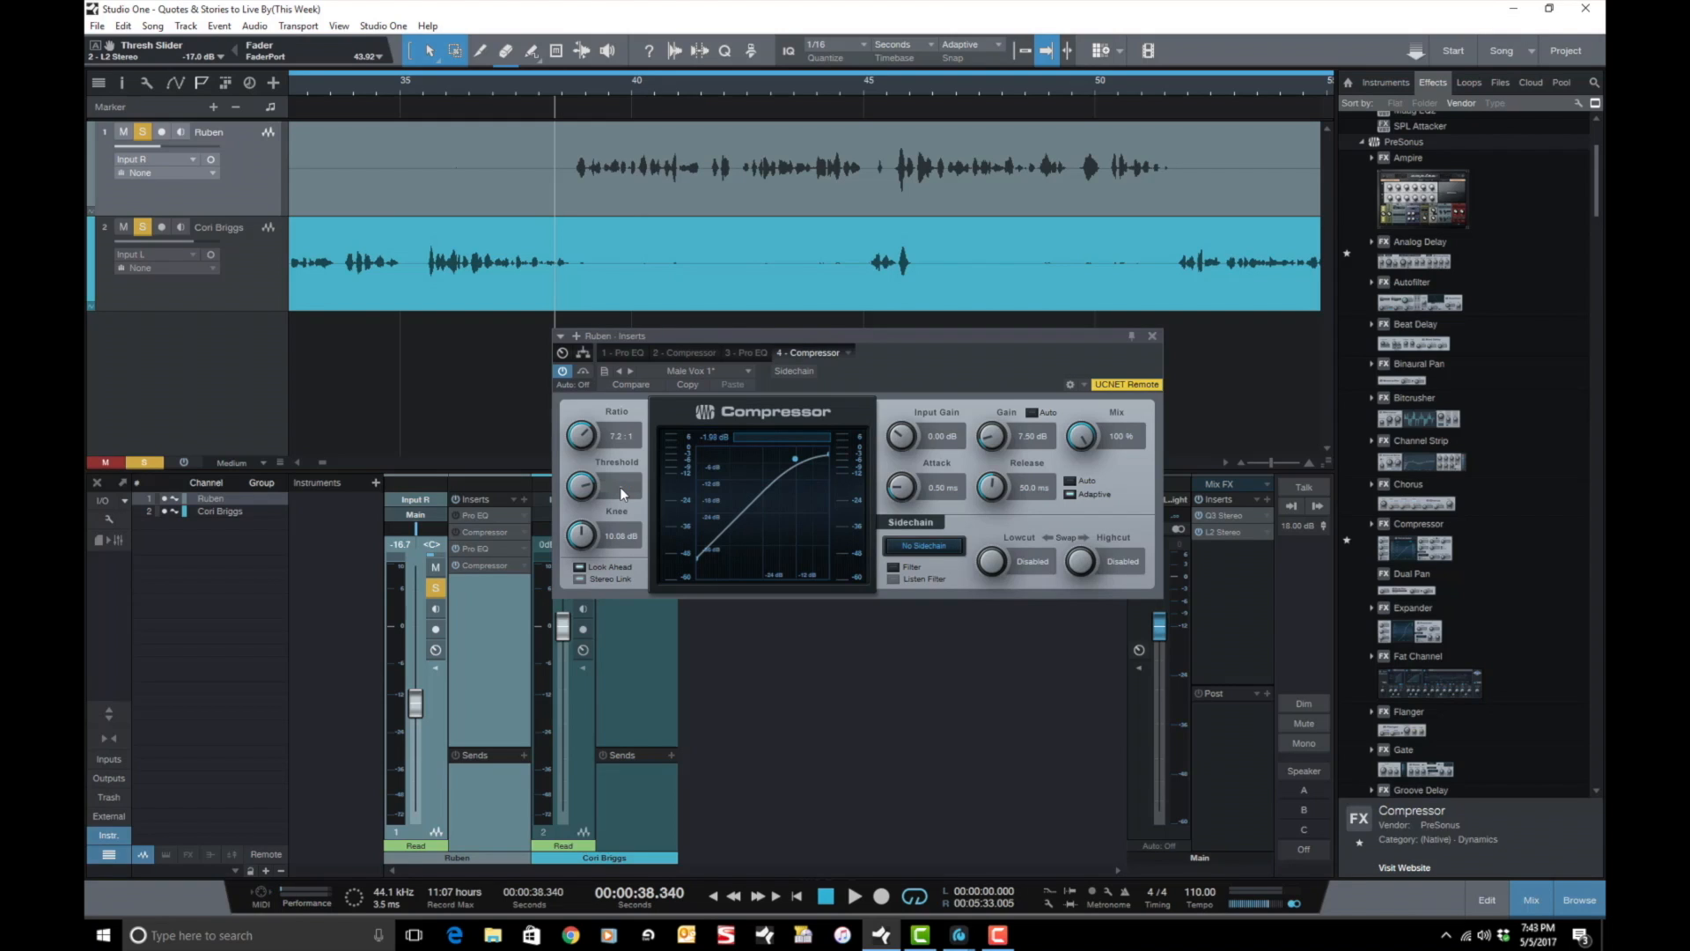
Set the first voice's second Compressor to a -19 dB threshold and 0 dB gain, trying Auto gain and switching it off.
key(Return)
double_click(990, 434)
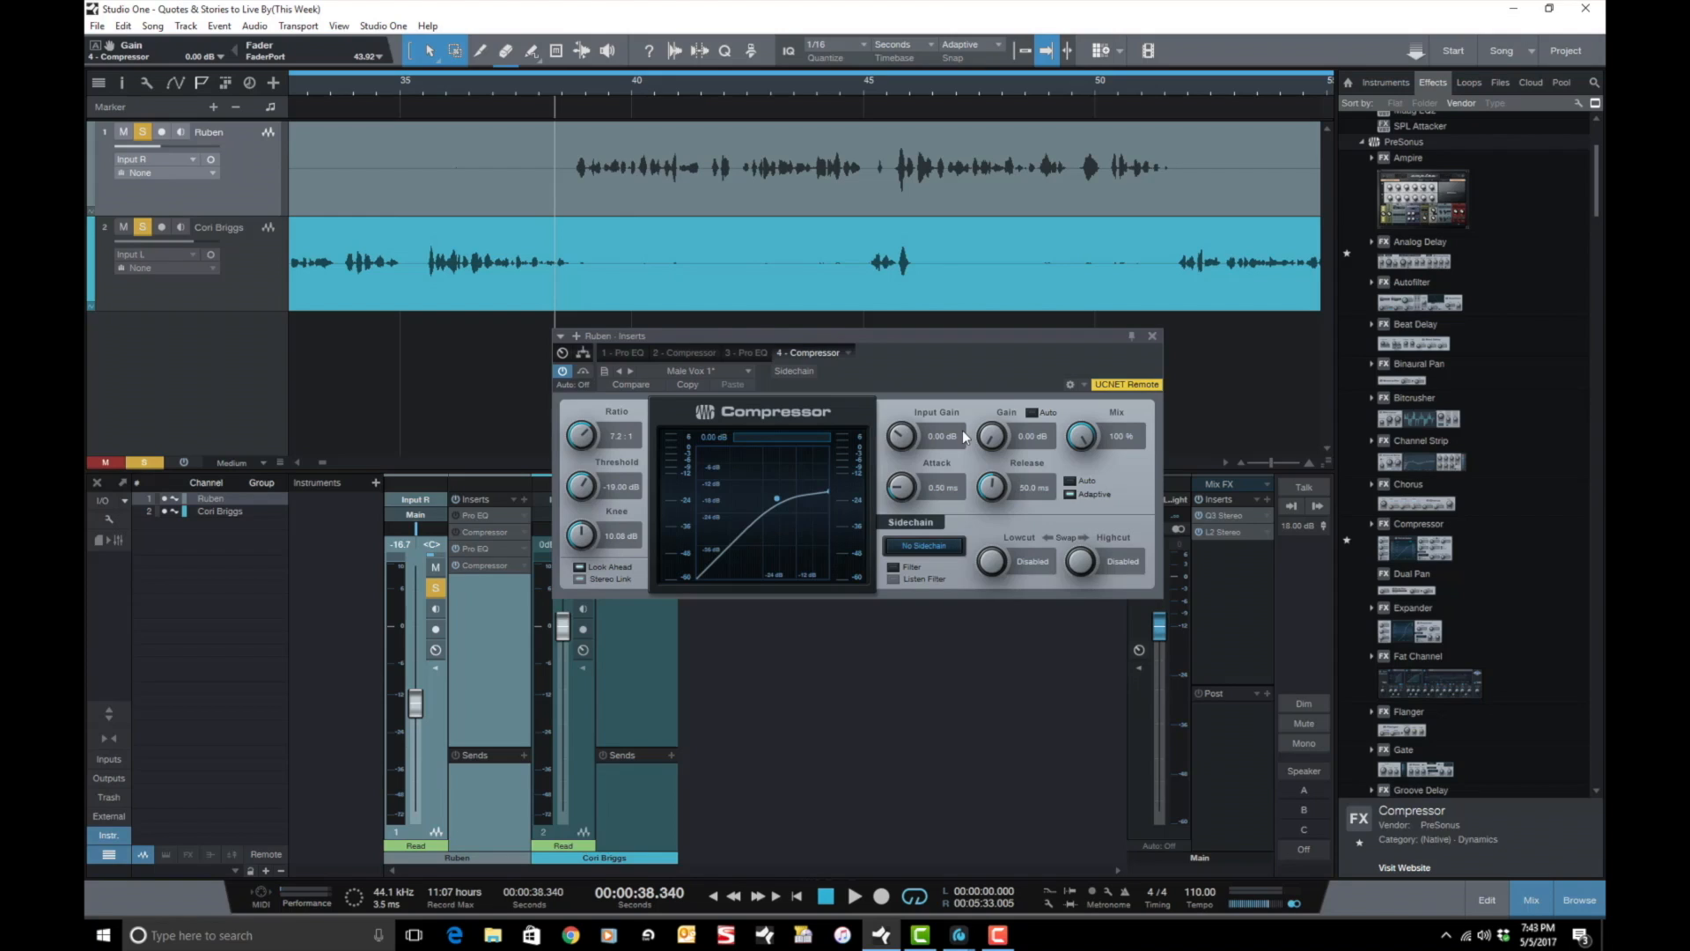
click(1031, 412)
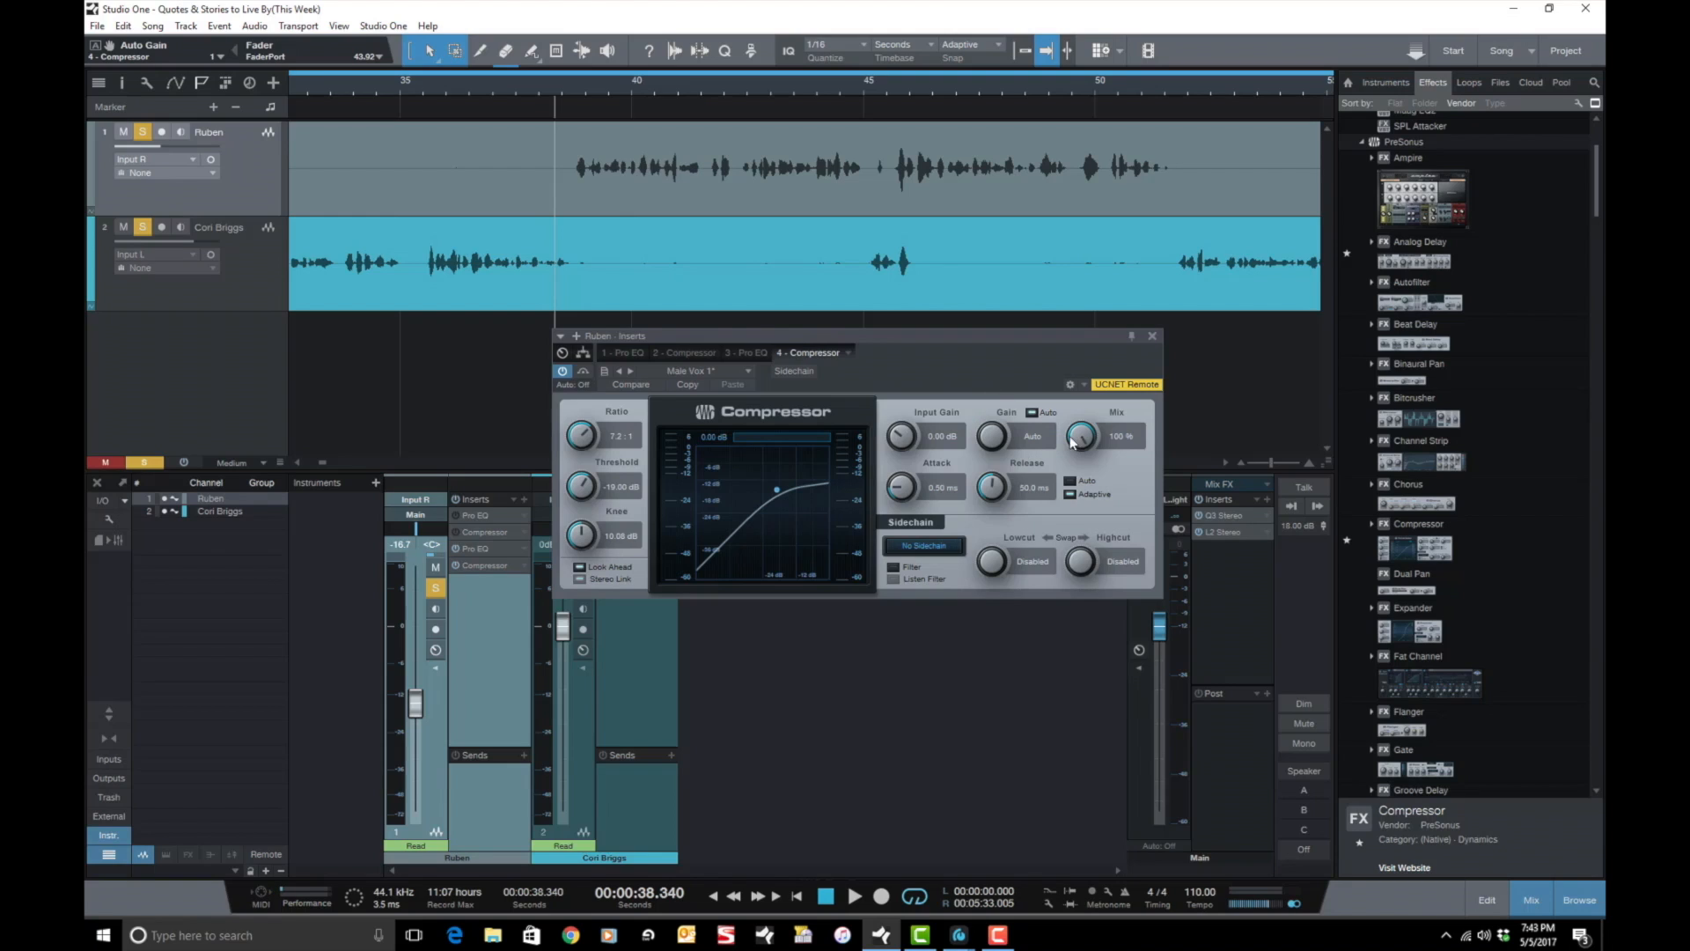
click(1032, 412)
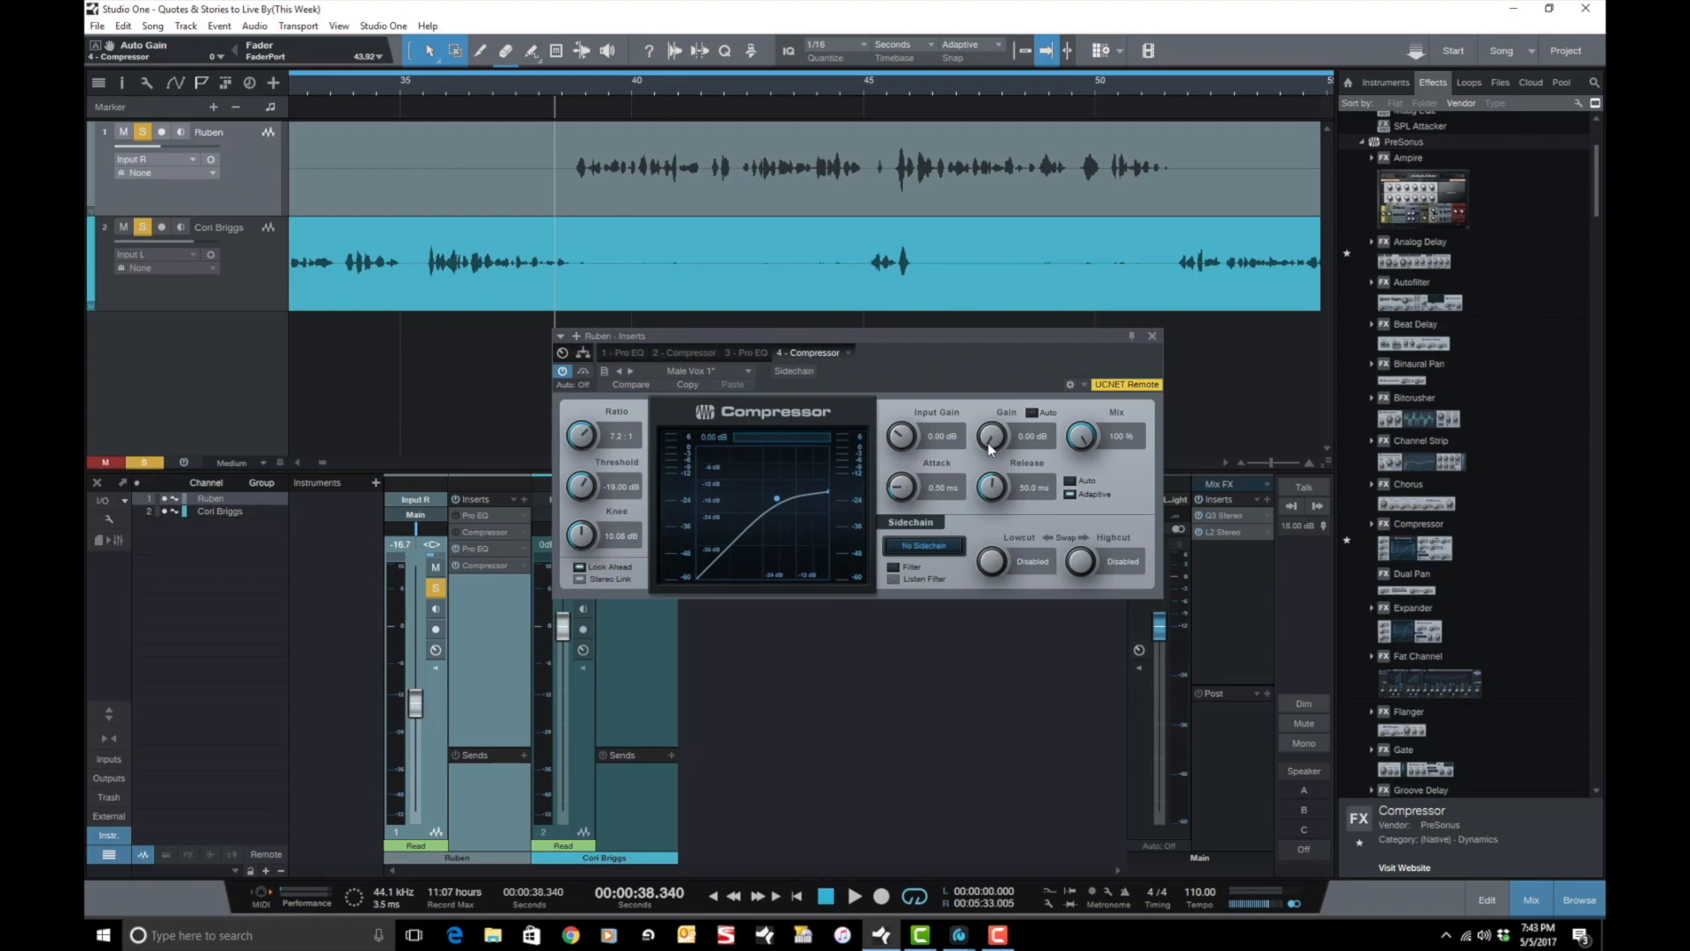
Set the threshold of the Main output's L2 limiter to -22 dB and close the limiter.
click(1223, 532)
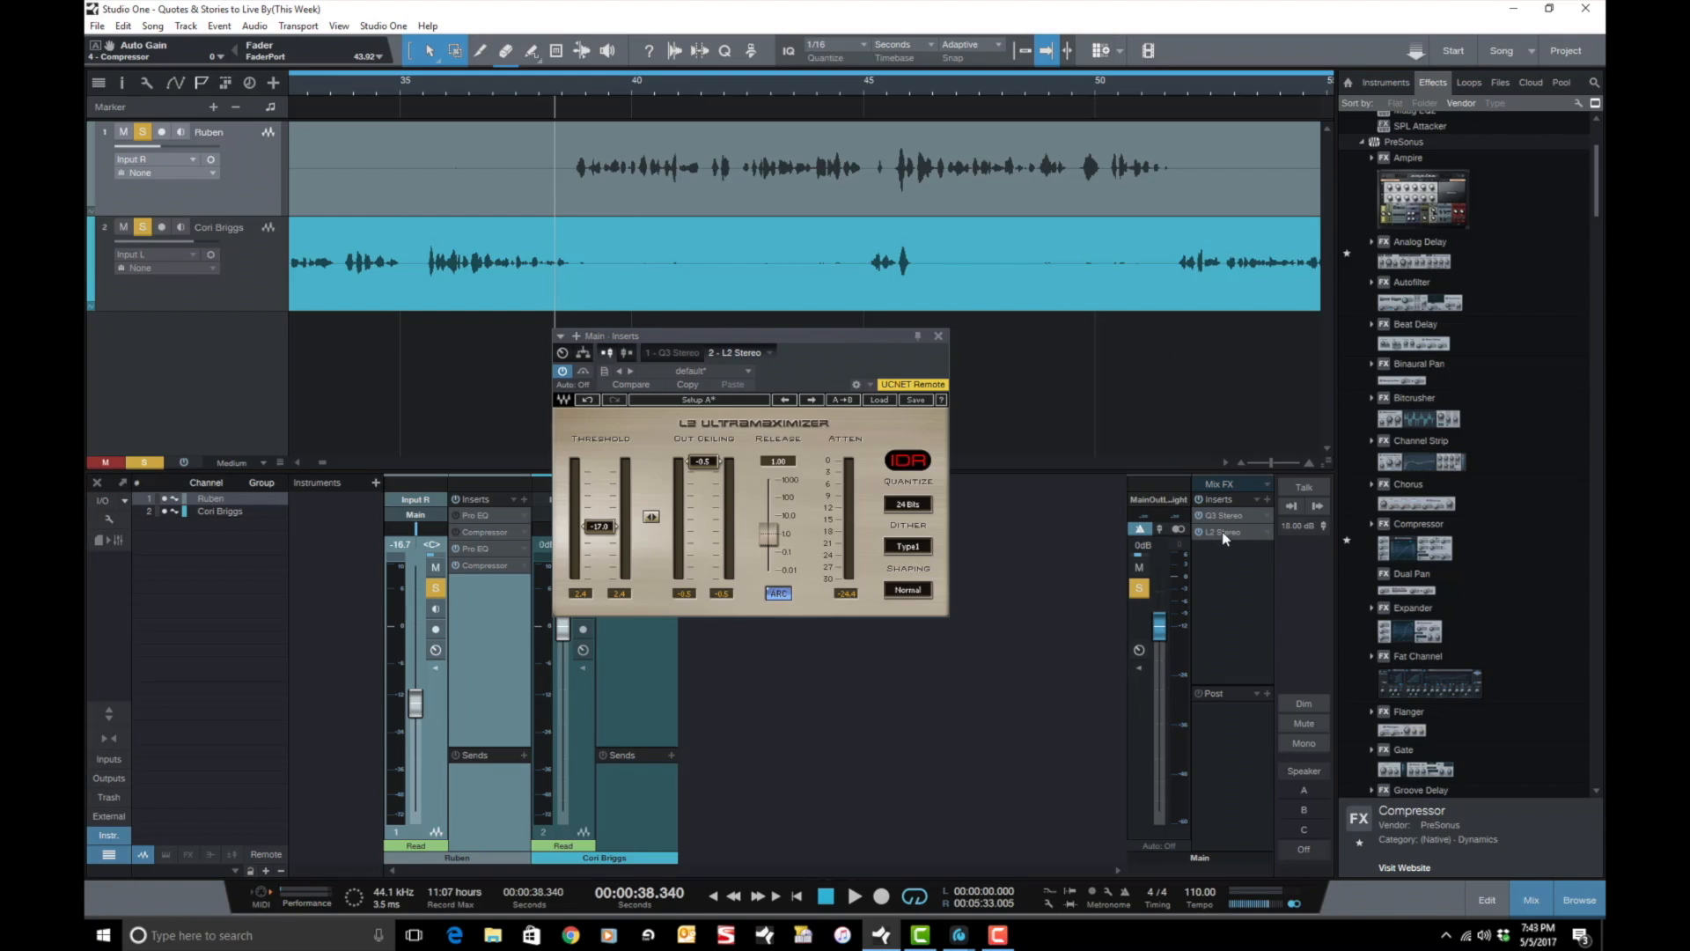
click(602, 527)
key(BackSpace)
text(-22)
key(Return)
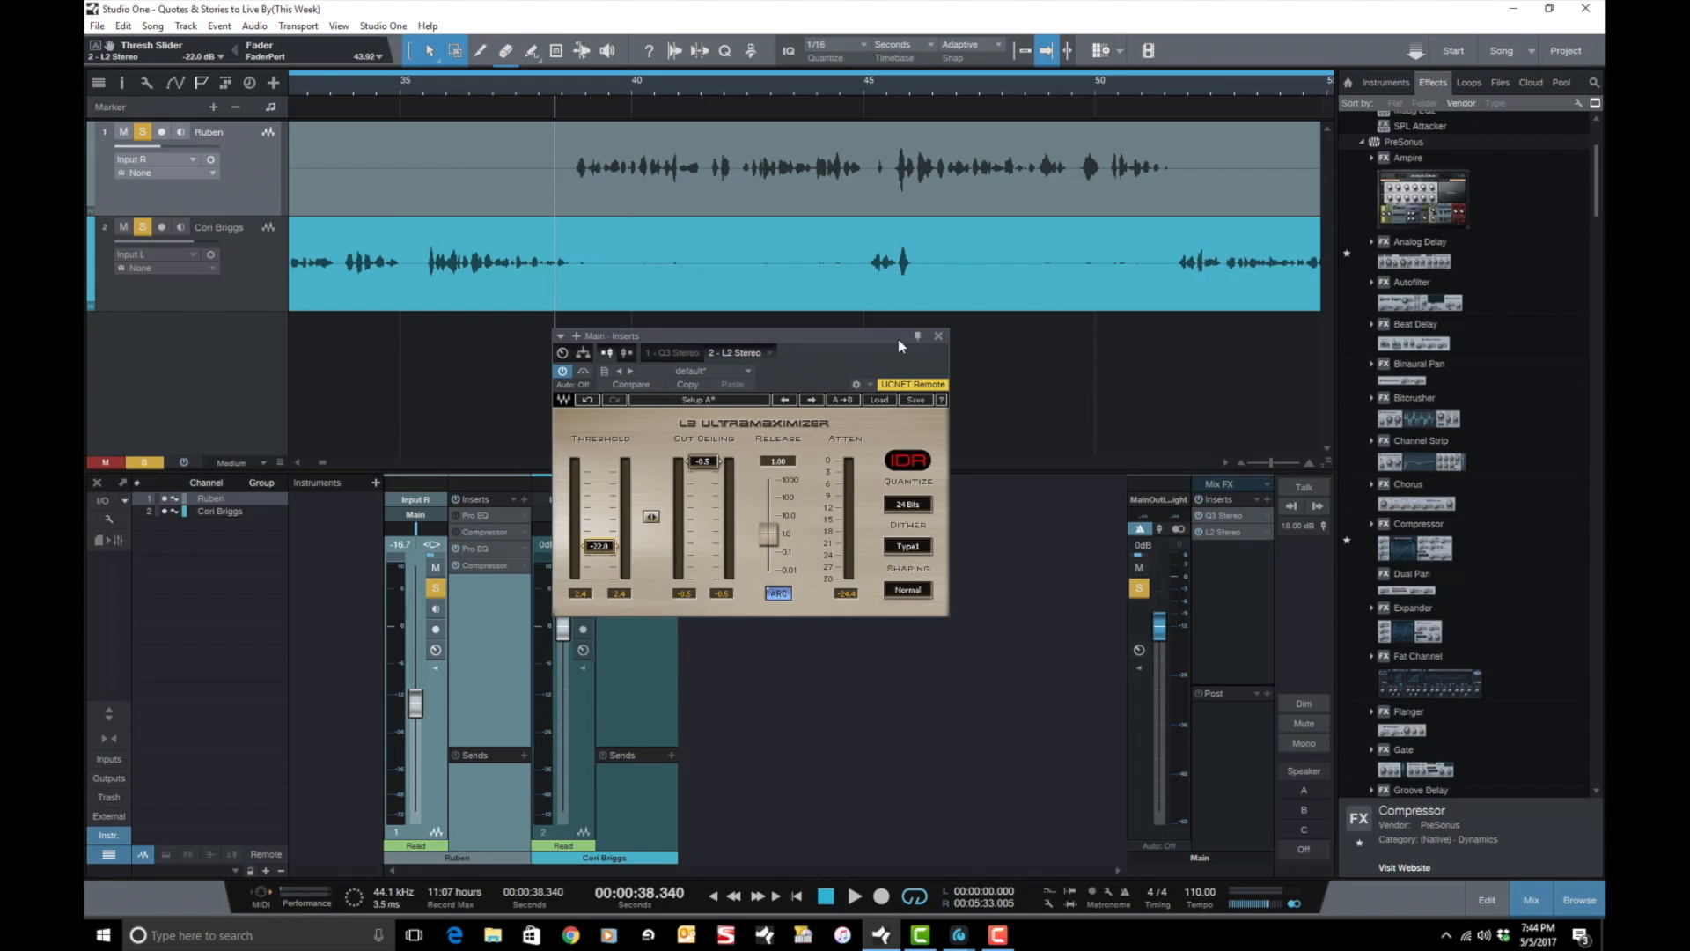
drag(898, 339, 1005, 299)
click(1086, 301)
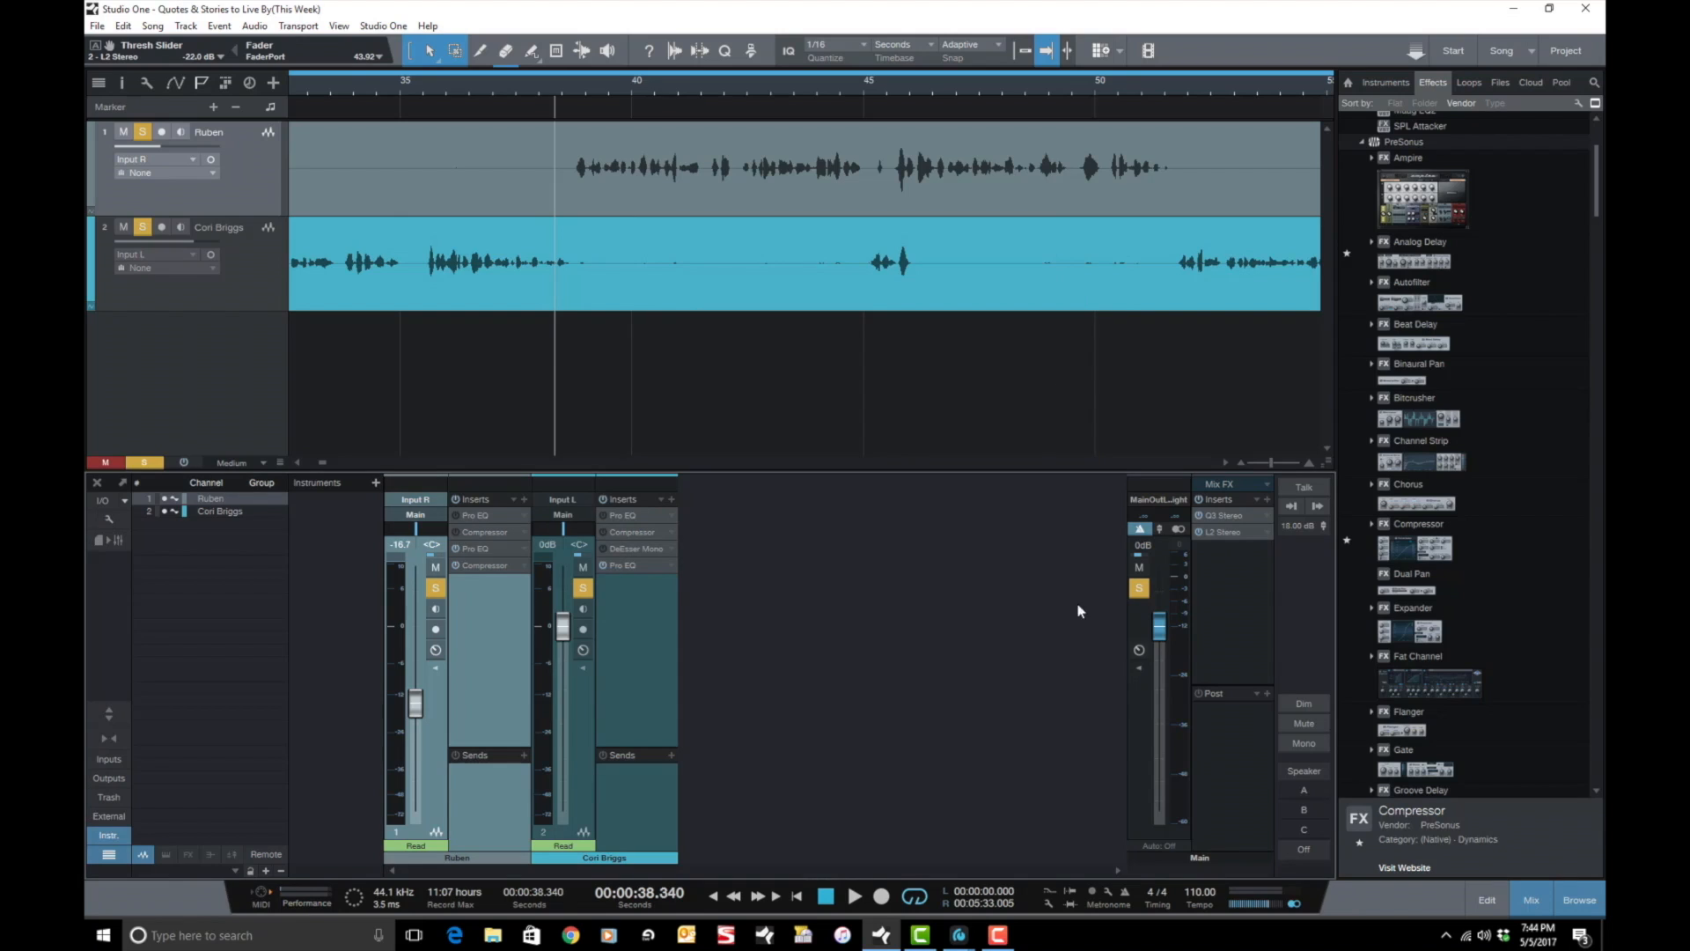
Reopen the first voice's second Compressor and play from about 0:38.3 past the loud peak near 0:46.
click(487, 566)
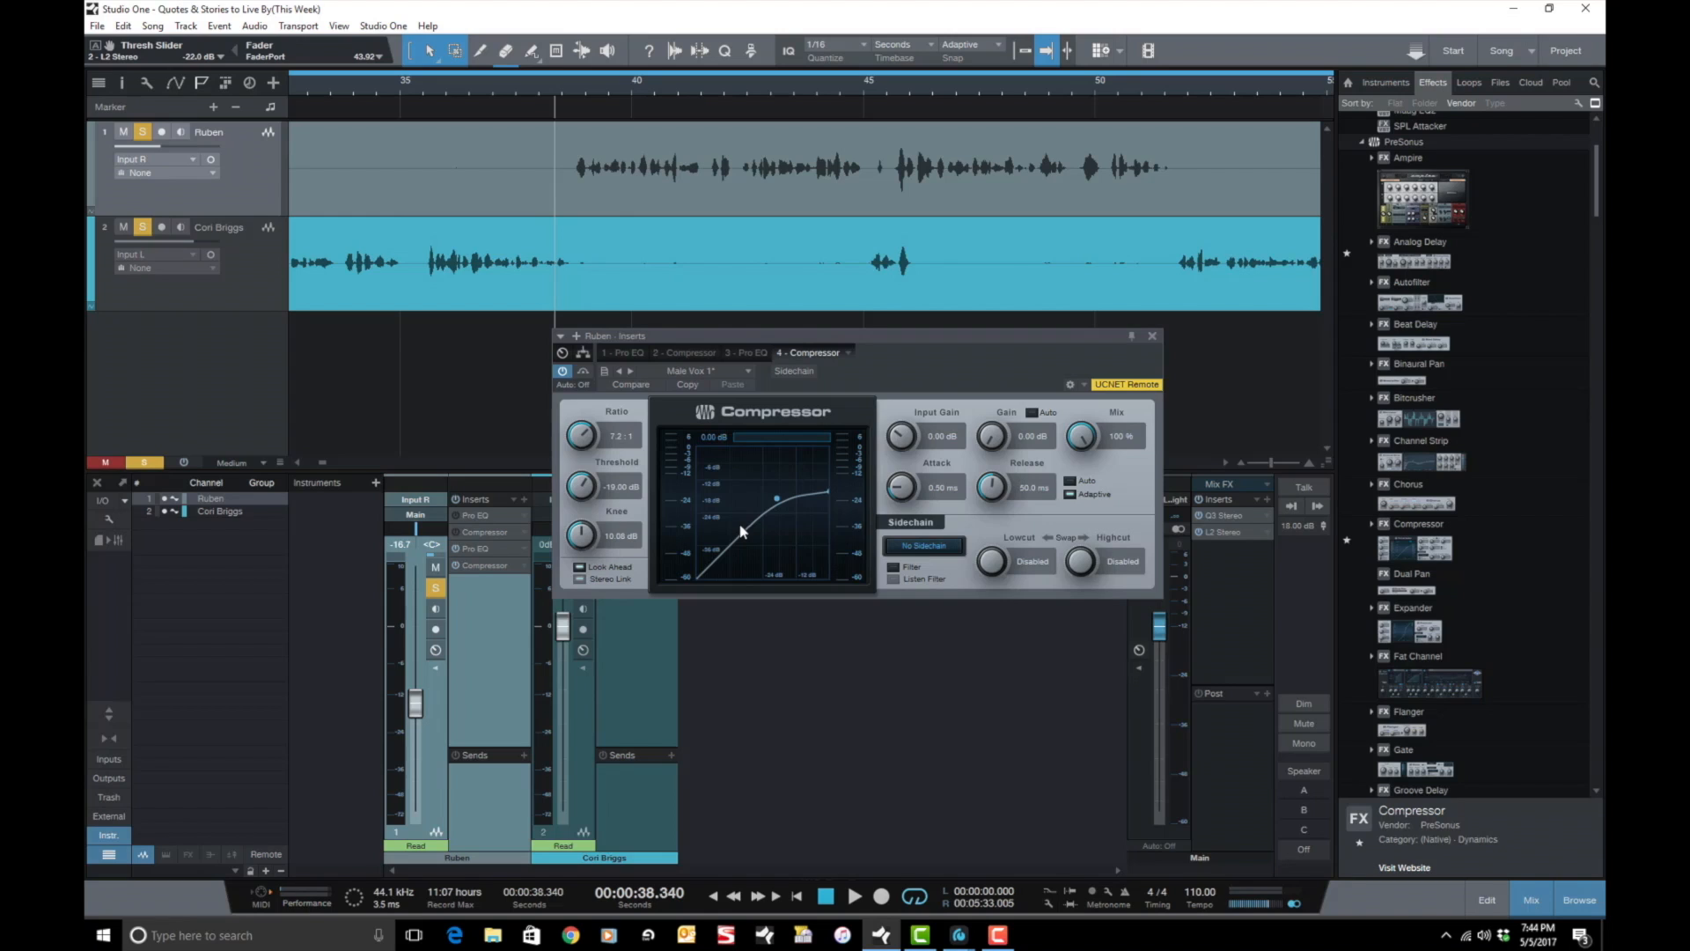
key(space)
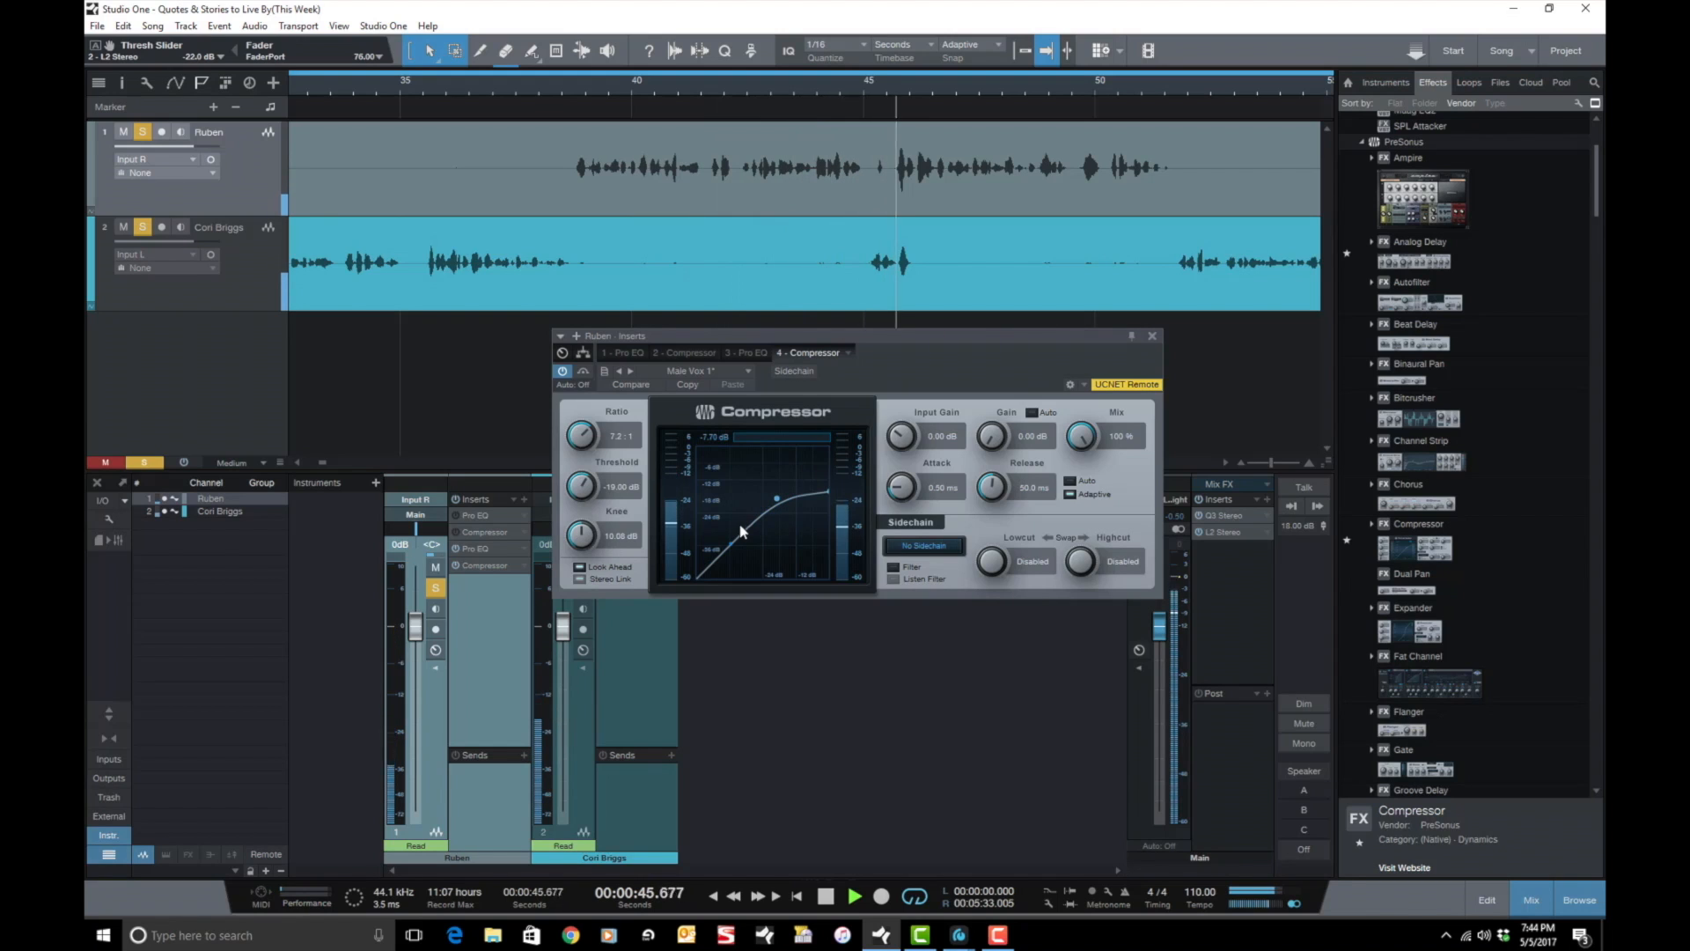
key(space)
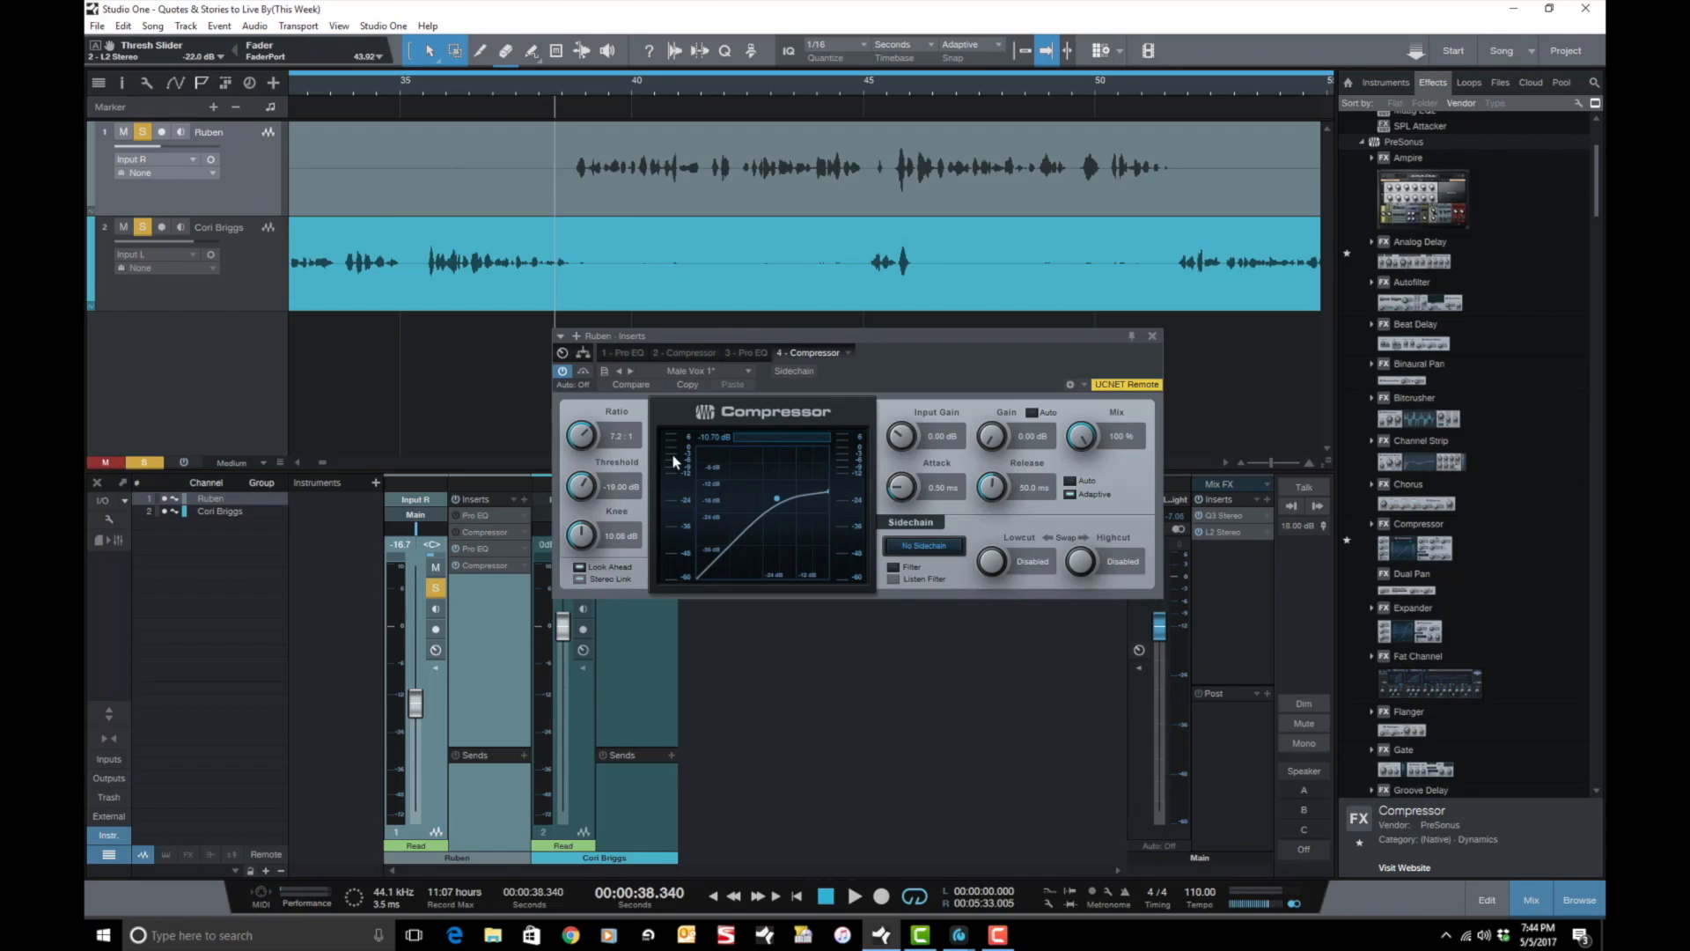
Set the first voice's Compressor threshold to -18 dB and replay the passage from about 0:38.3.
click(611, 488)
text(-18)
key(Return)
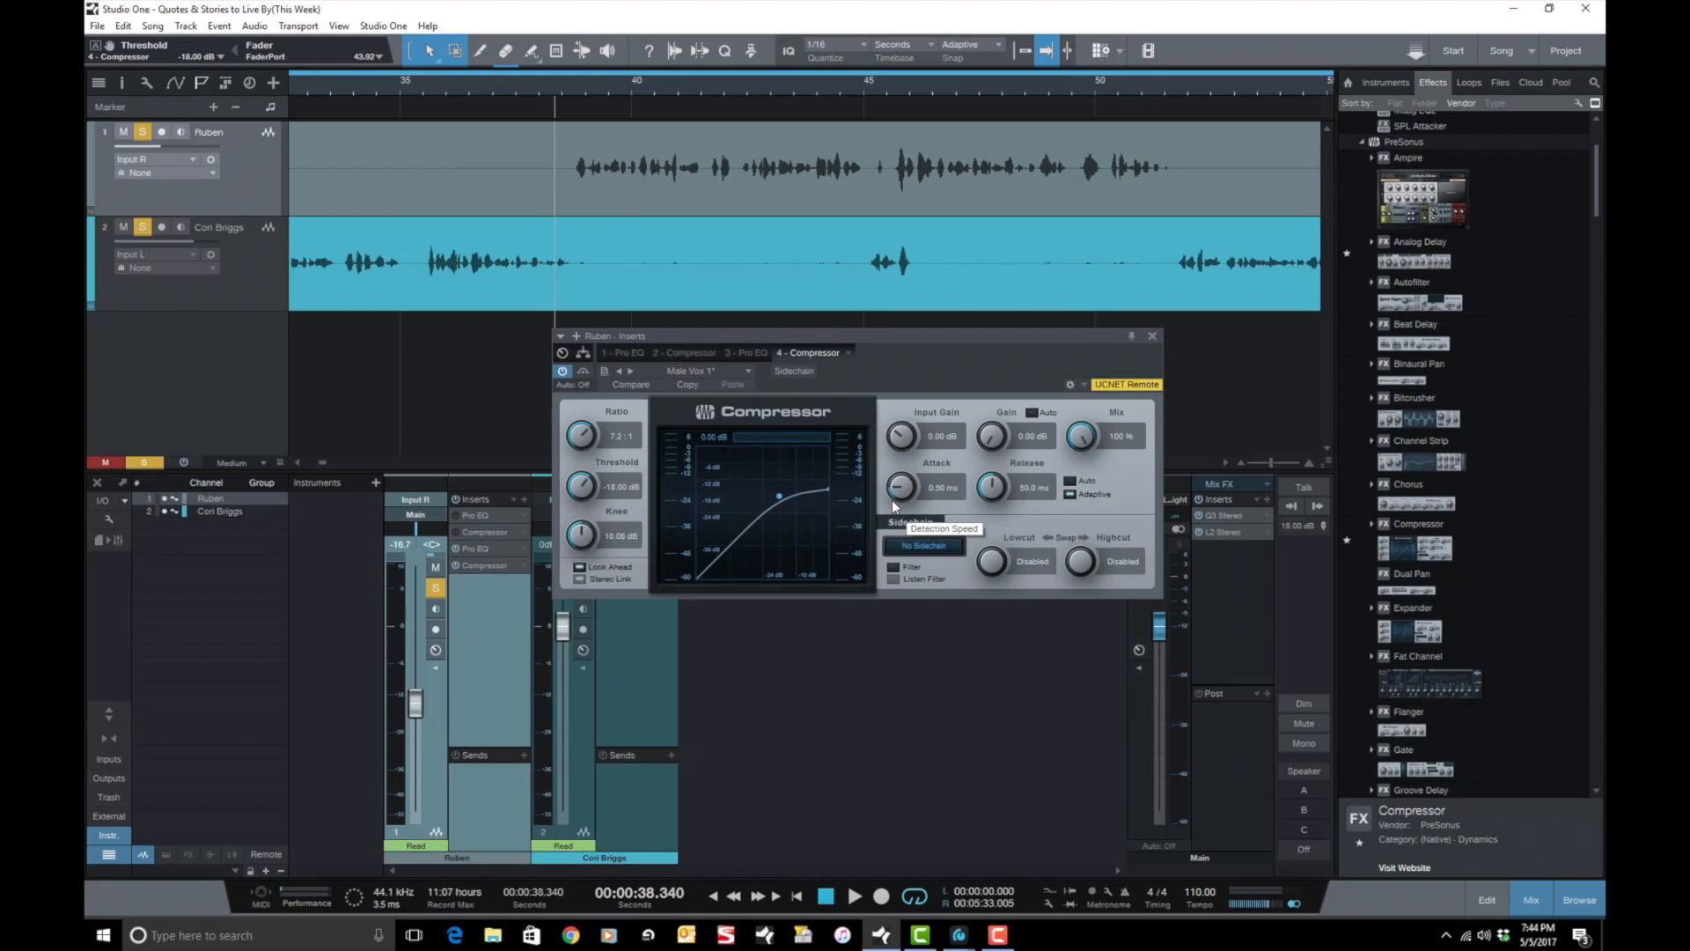
key(space)
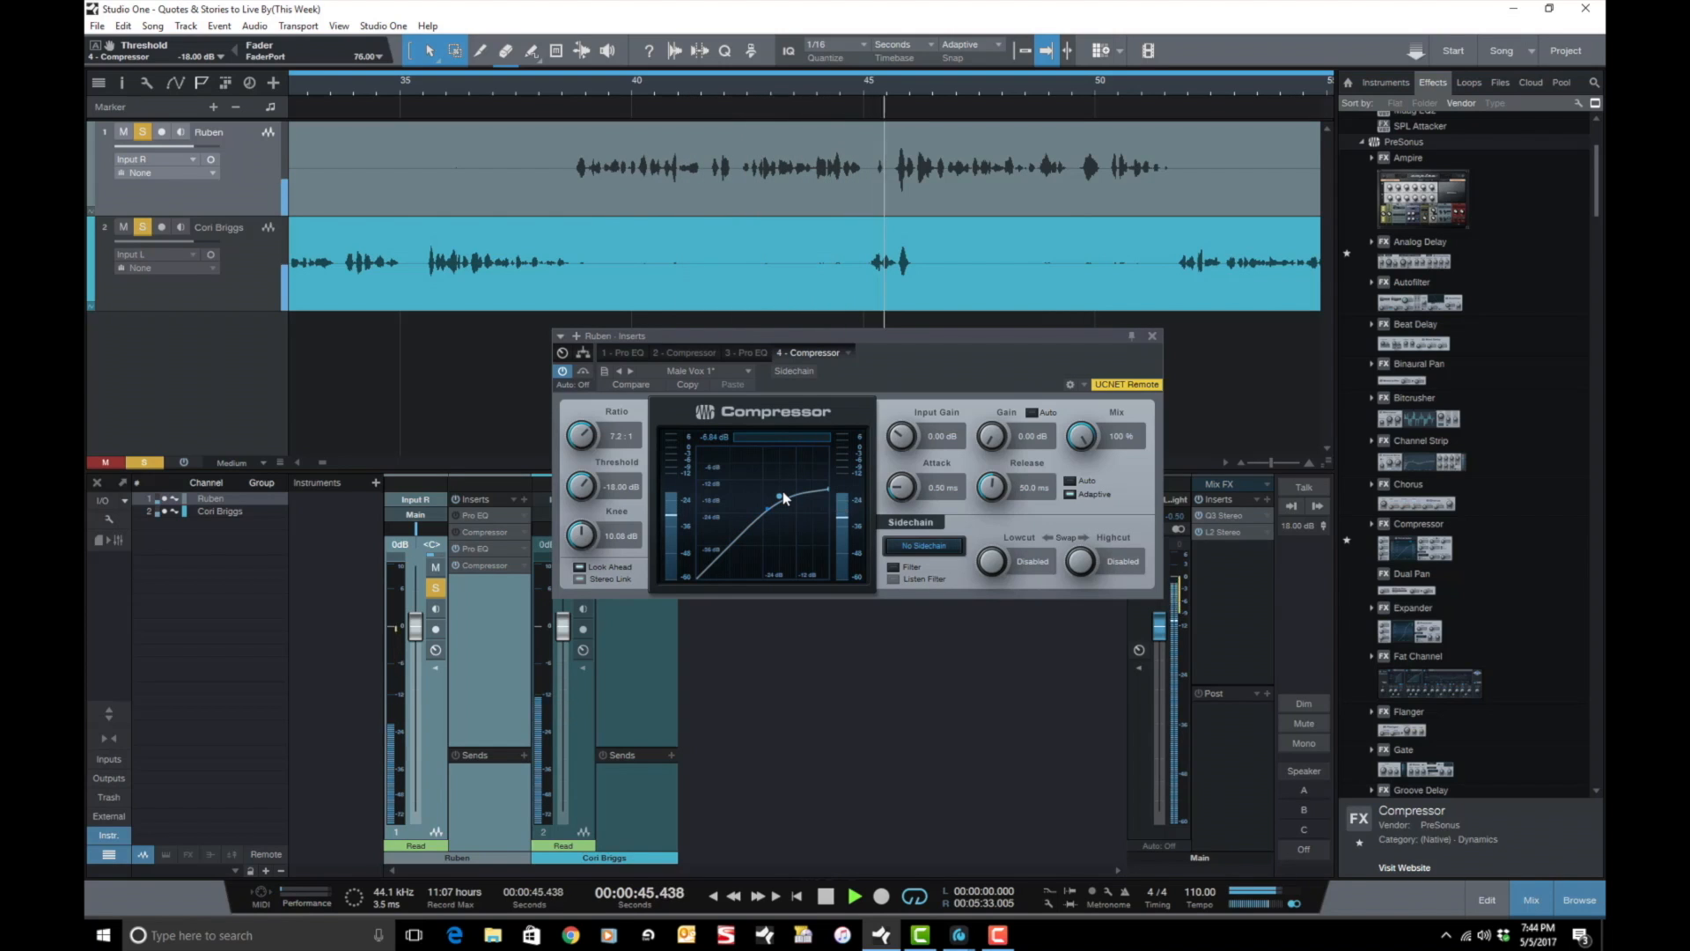
key(space)
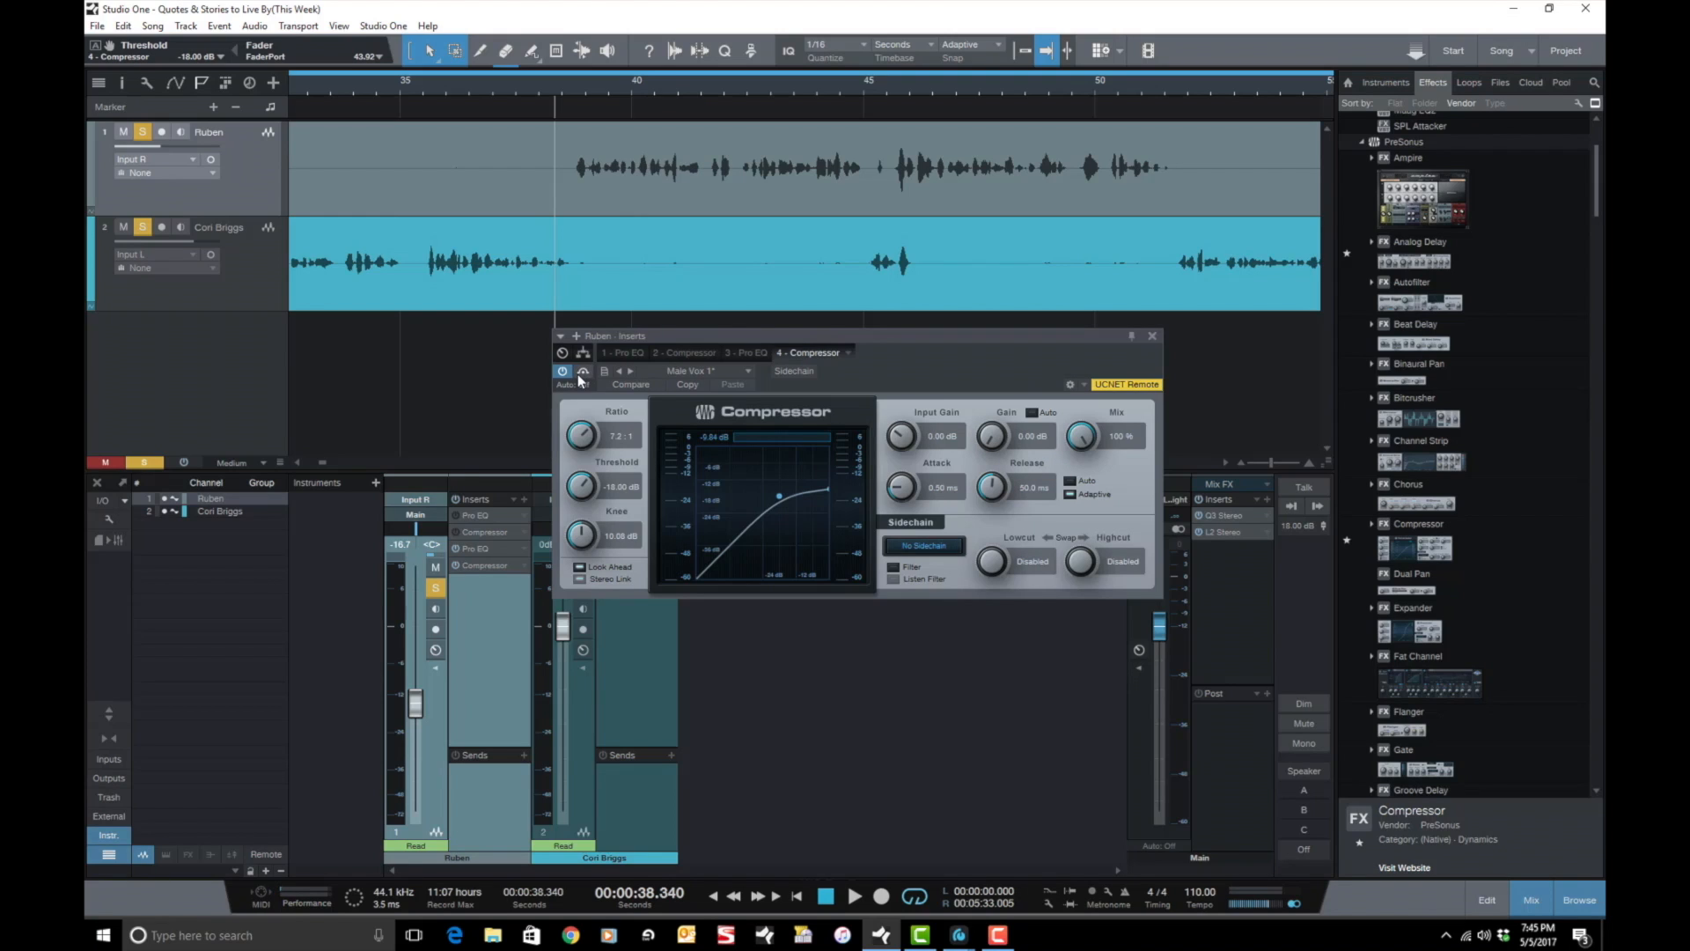
Play the passage from about 0:38.3 while toggling the Compressor's bypass to compare processed and unprocessed levels.
key(space)
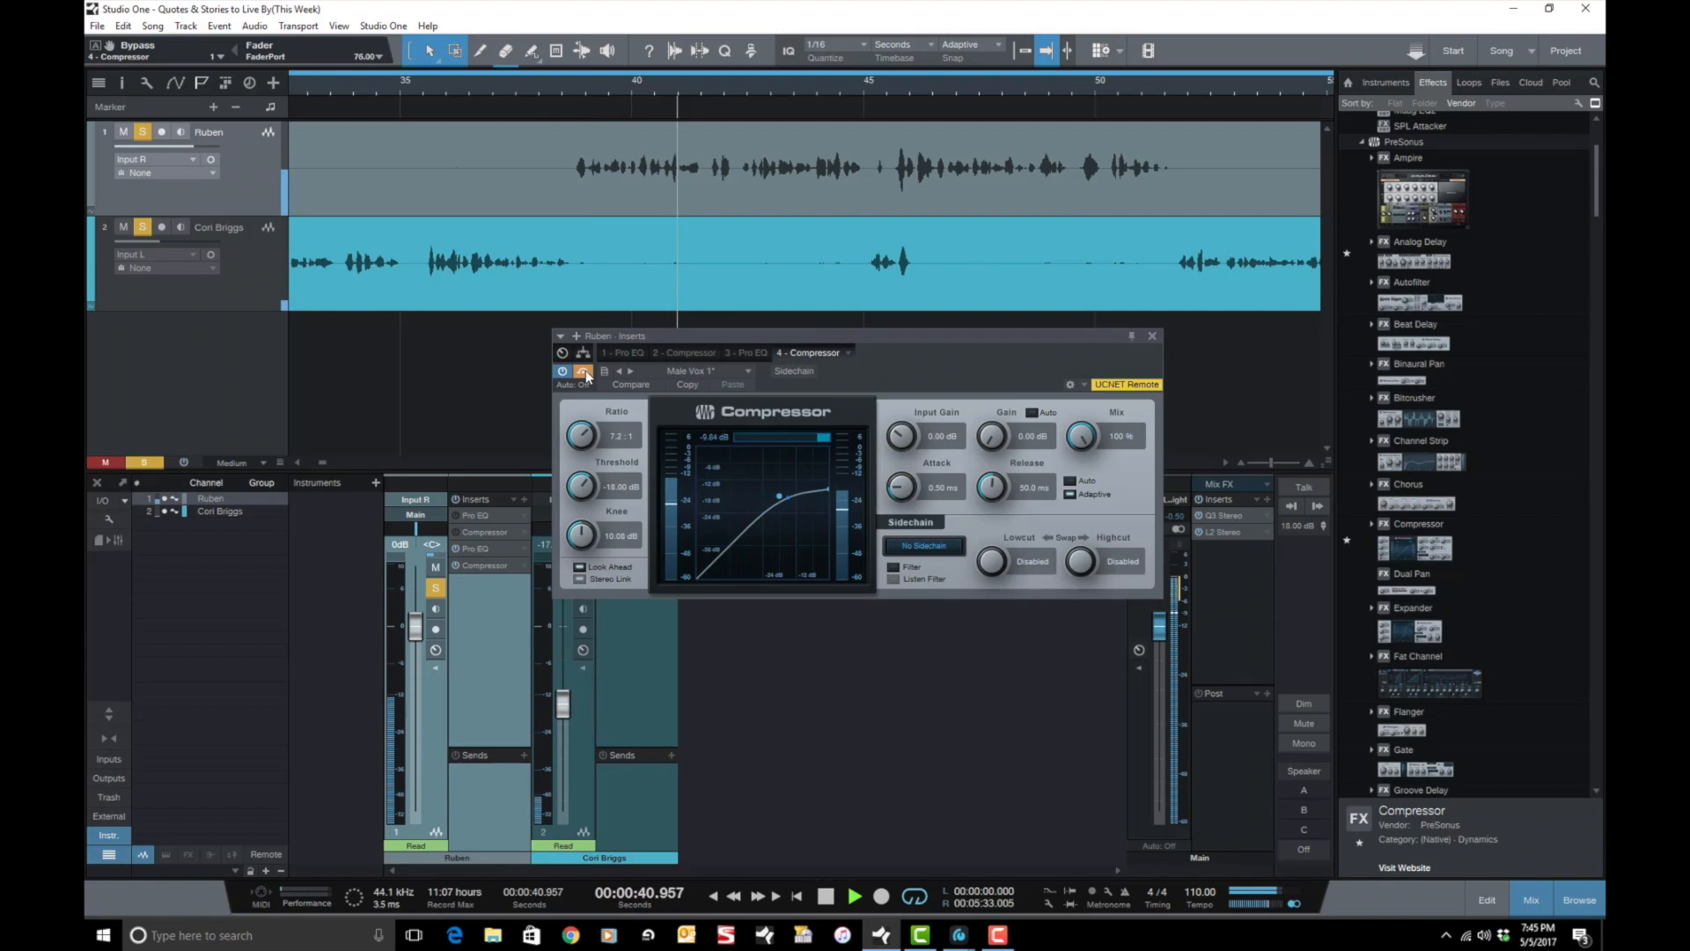
click(584, 370)
click(584, 370)
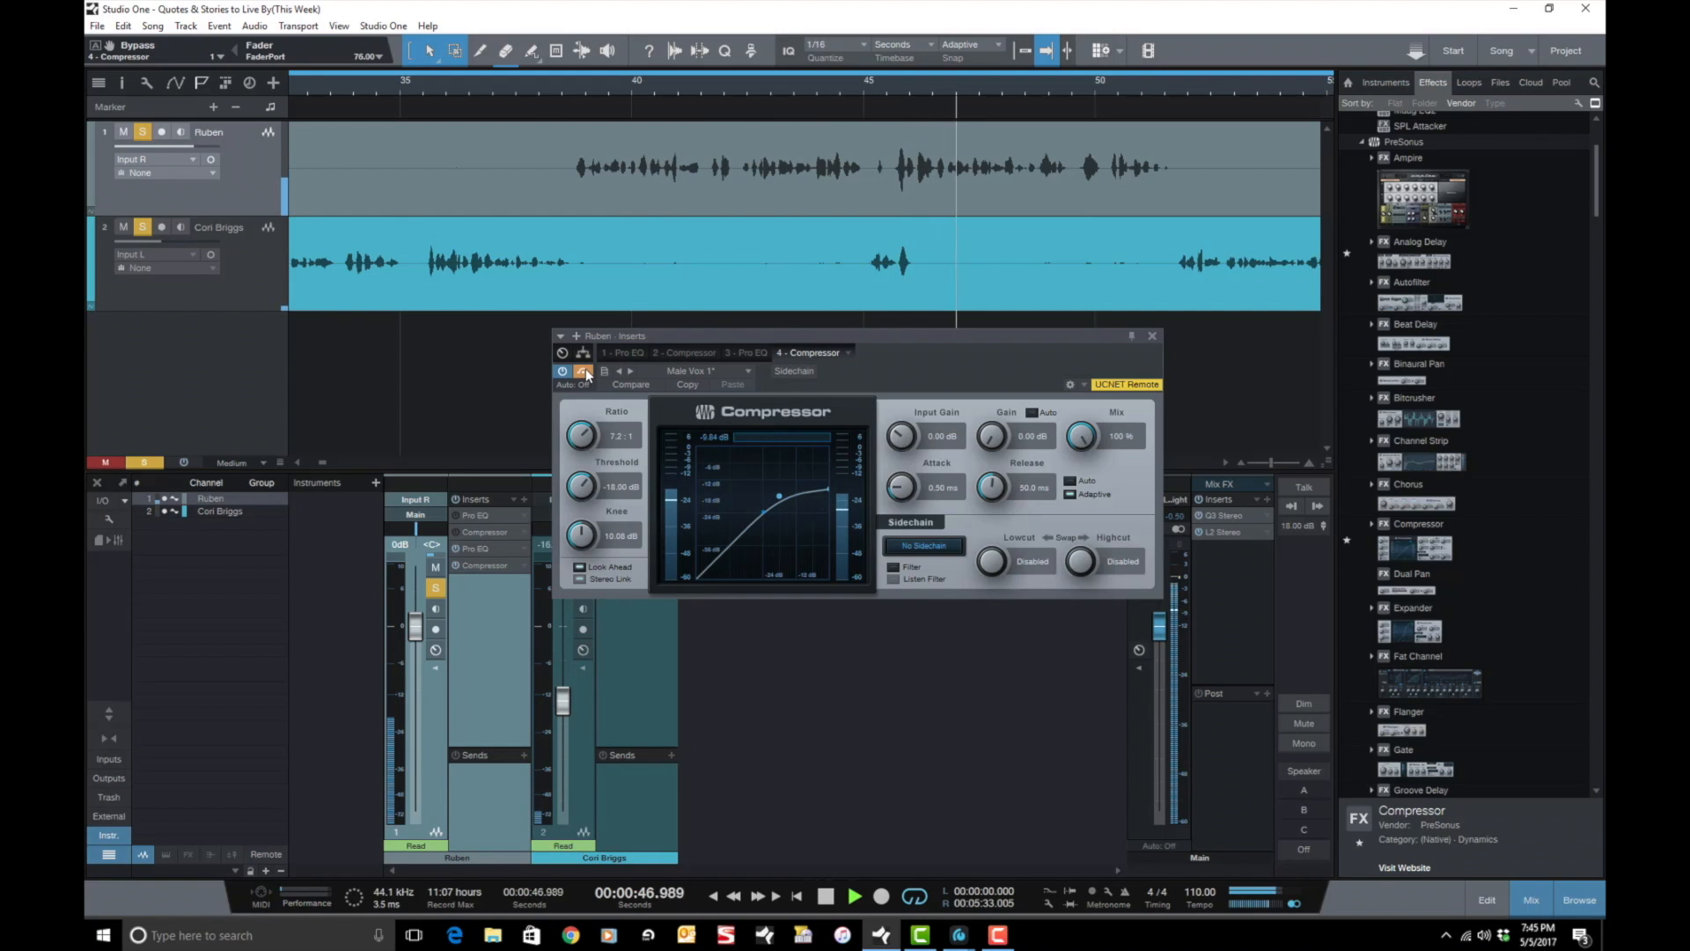
key(space)
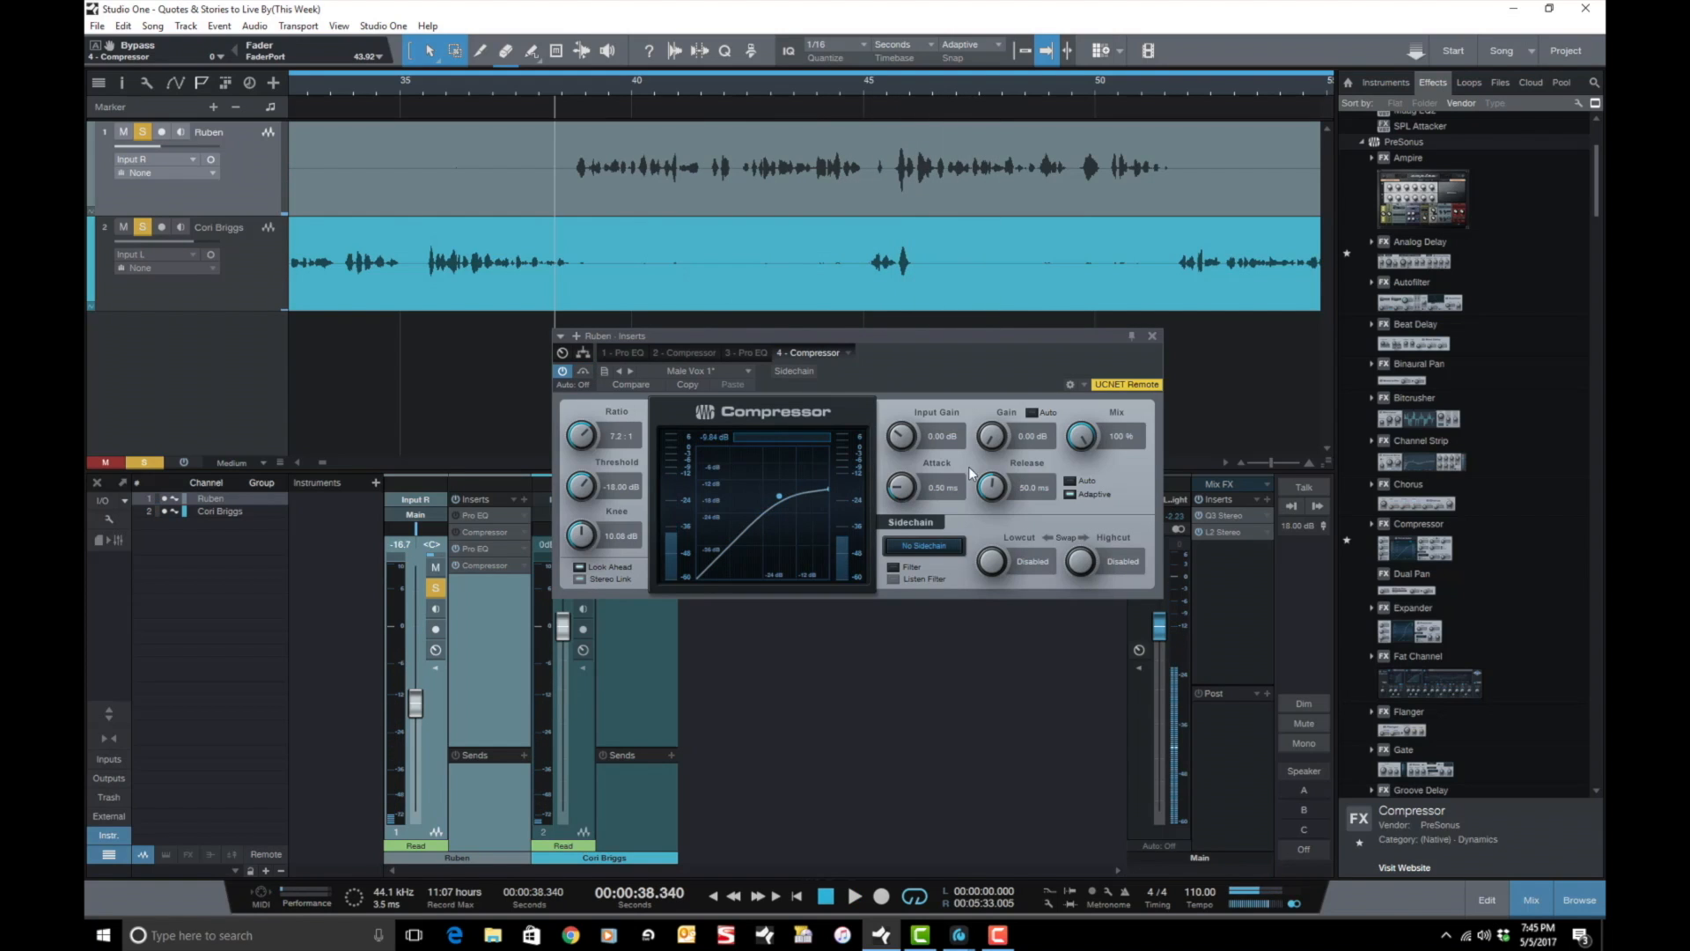
Set the first voice's Compressor make-up gain to 1.25 dB.
click(1016, 435)
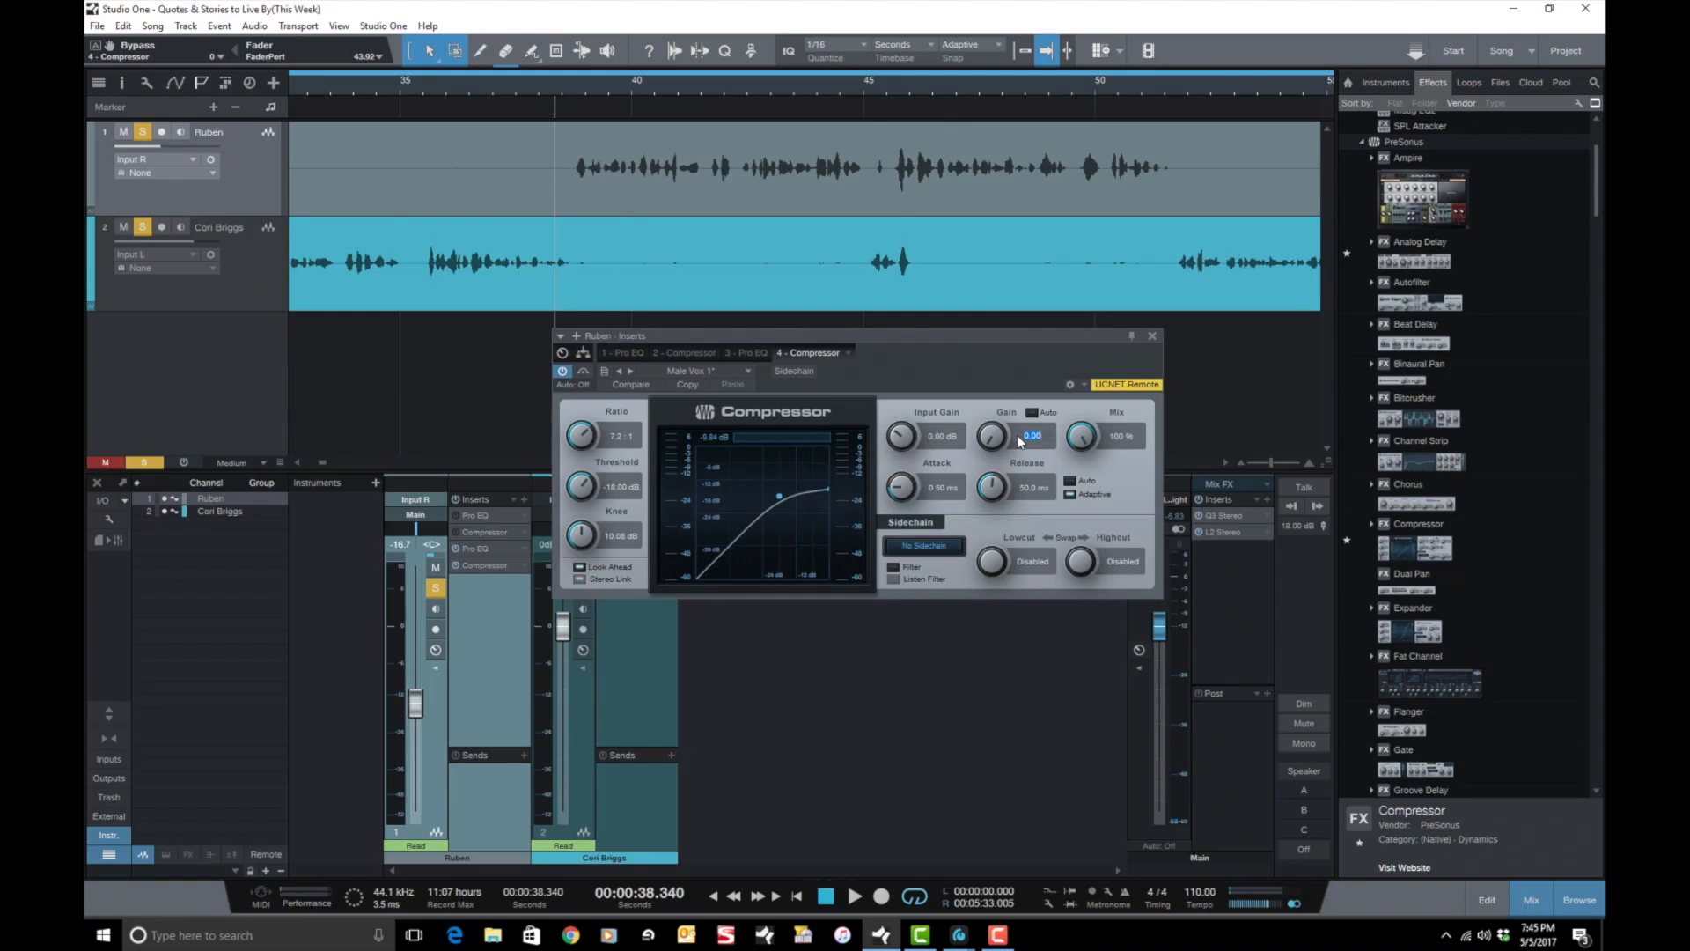
text(1.25)
key(Return)
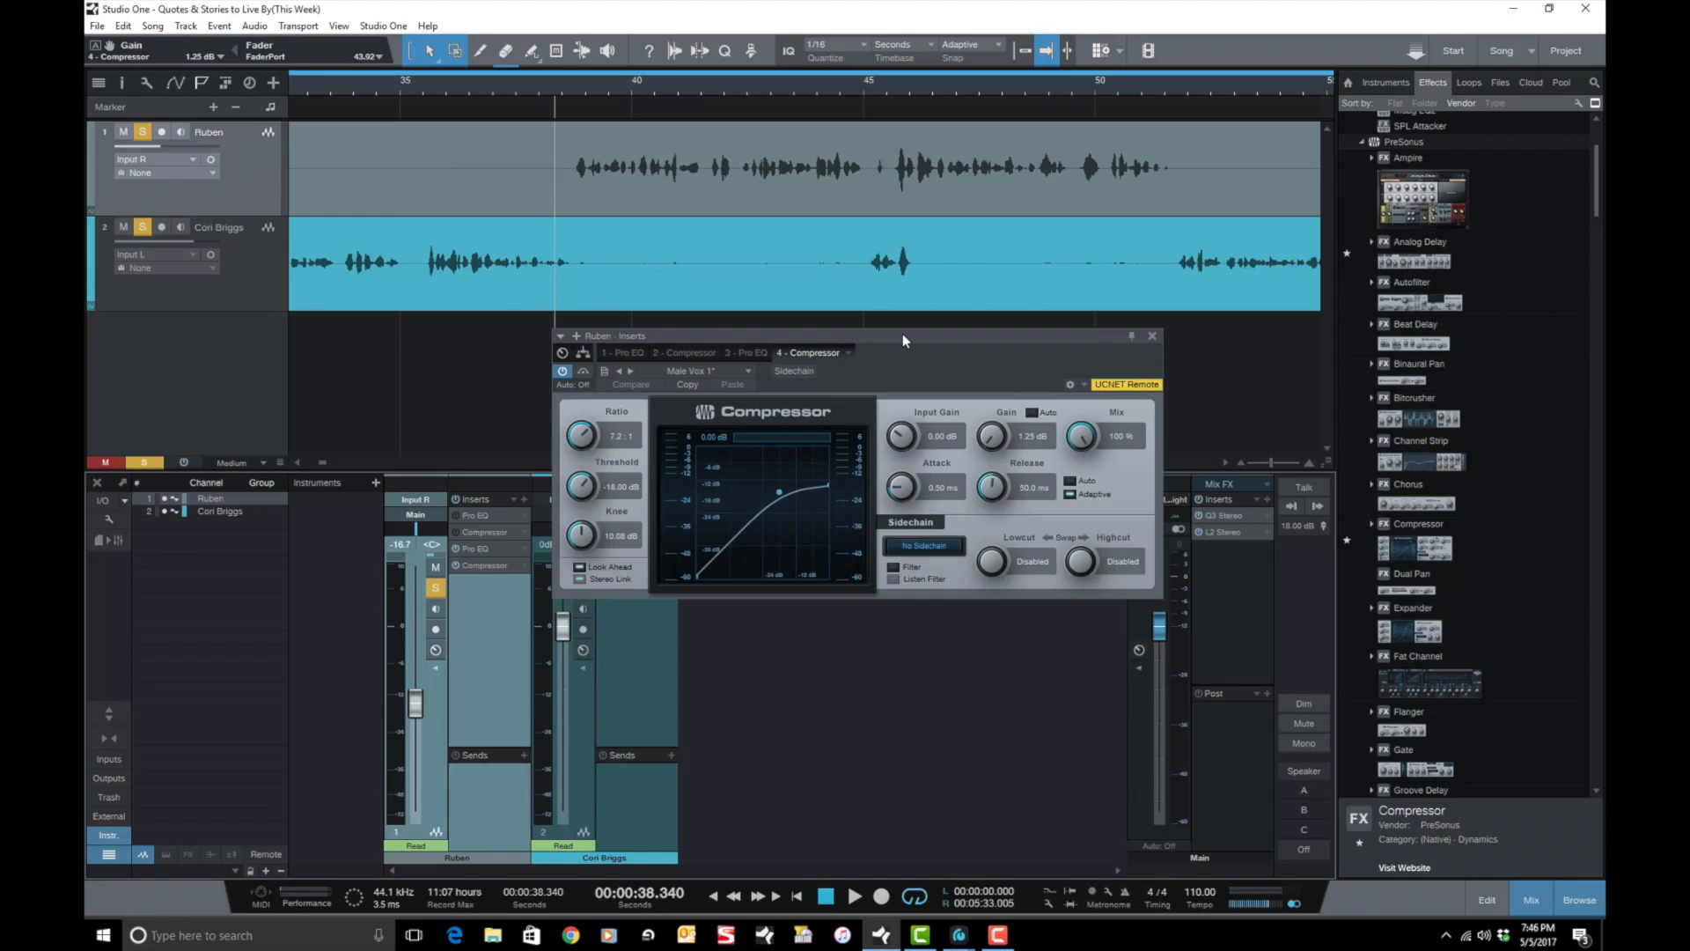
Replay the passage with the new make-up gain, toggling the Compressor's bypass repeatedly to compare loudness by ear.
key(space)
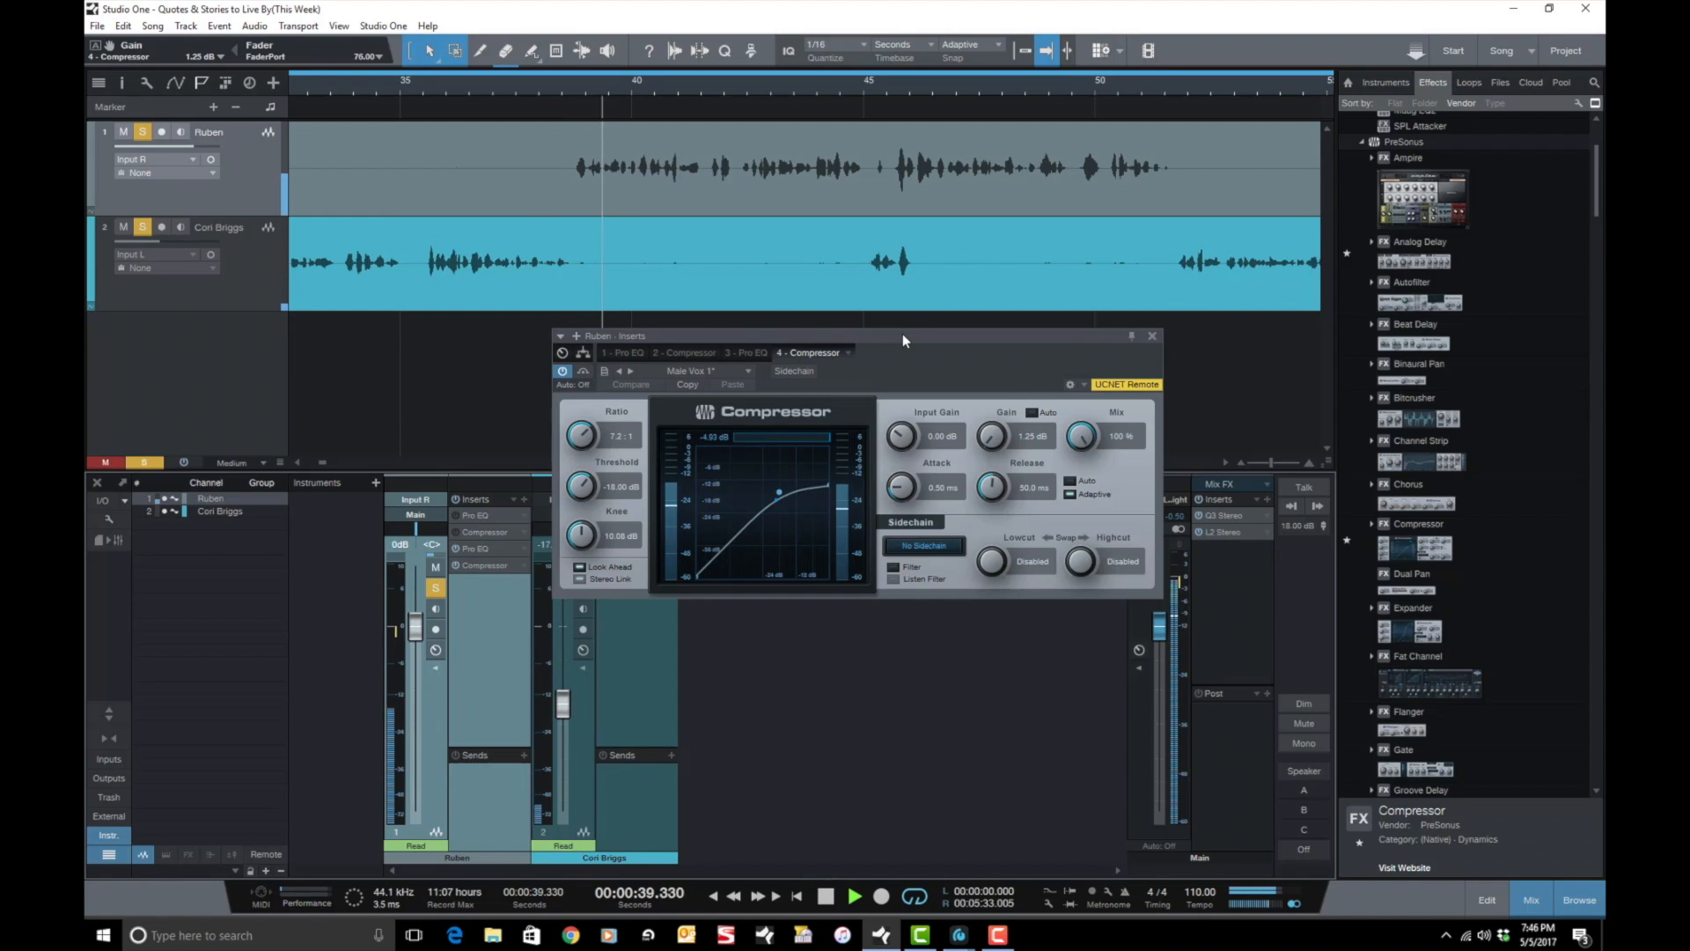
click(581, 373)
click(581, 373)
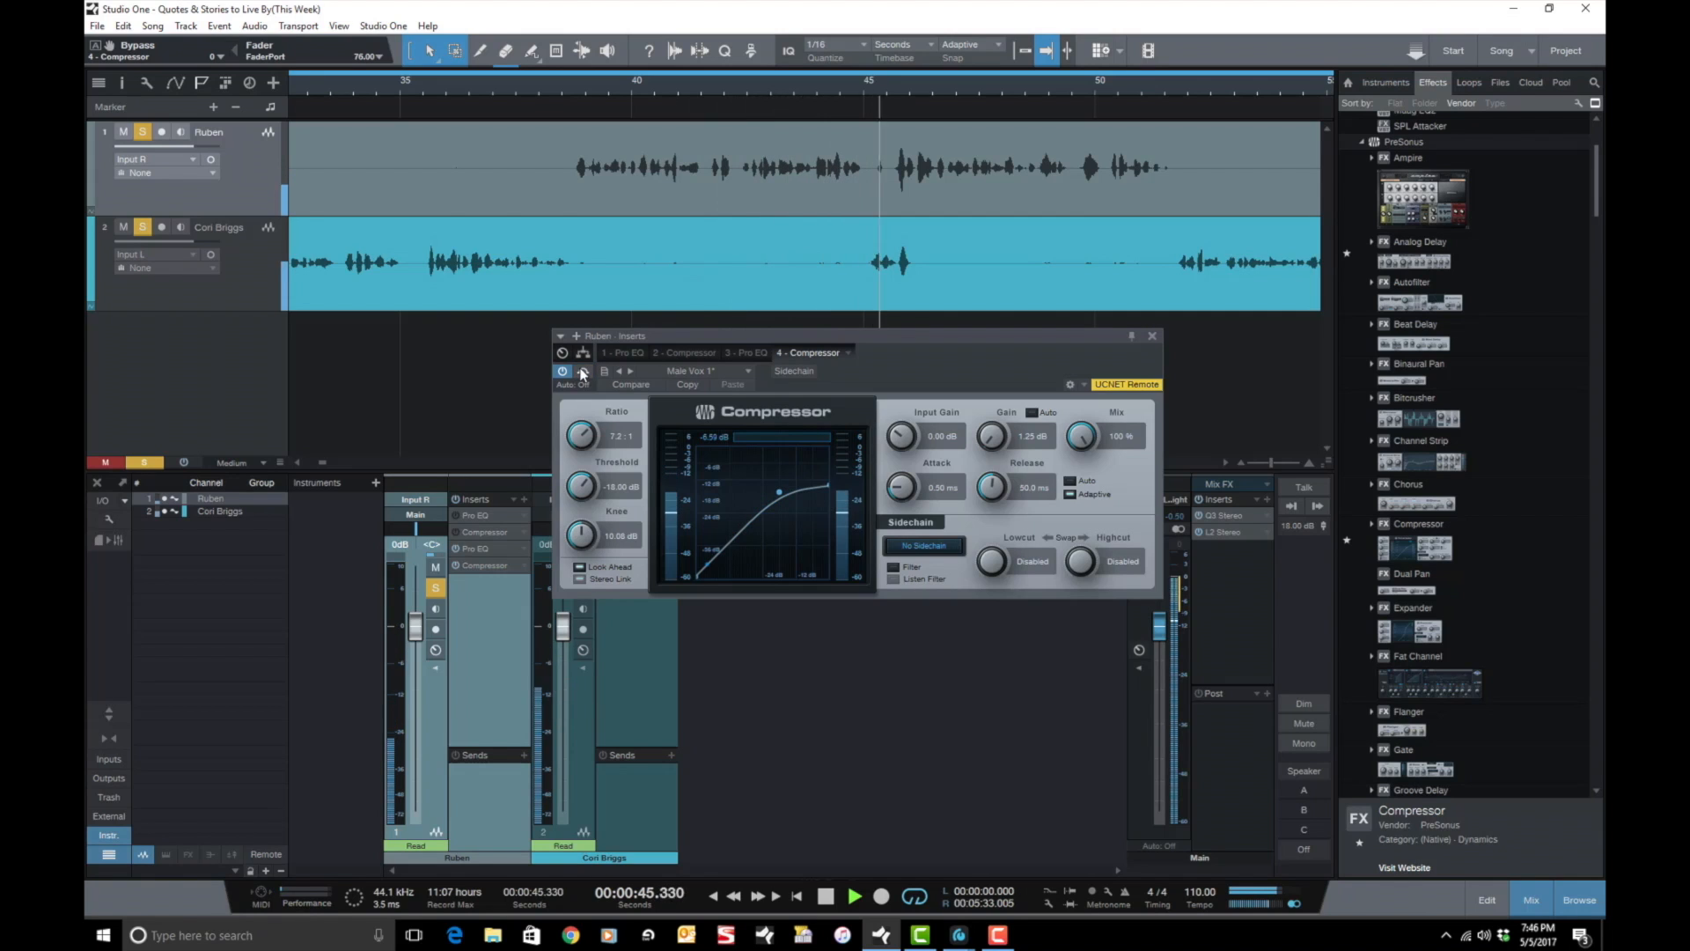
click(581, 373)
click(581, 372)
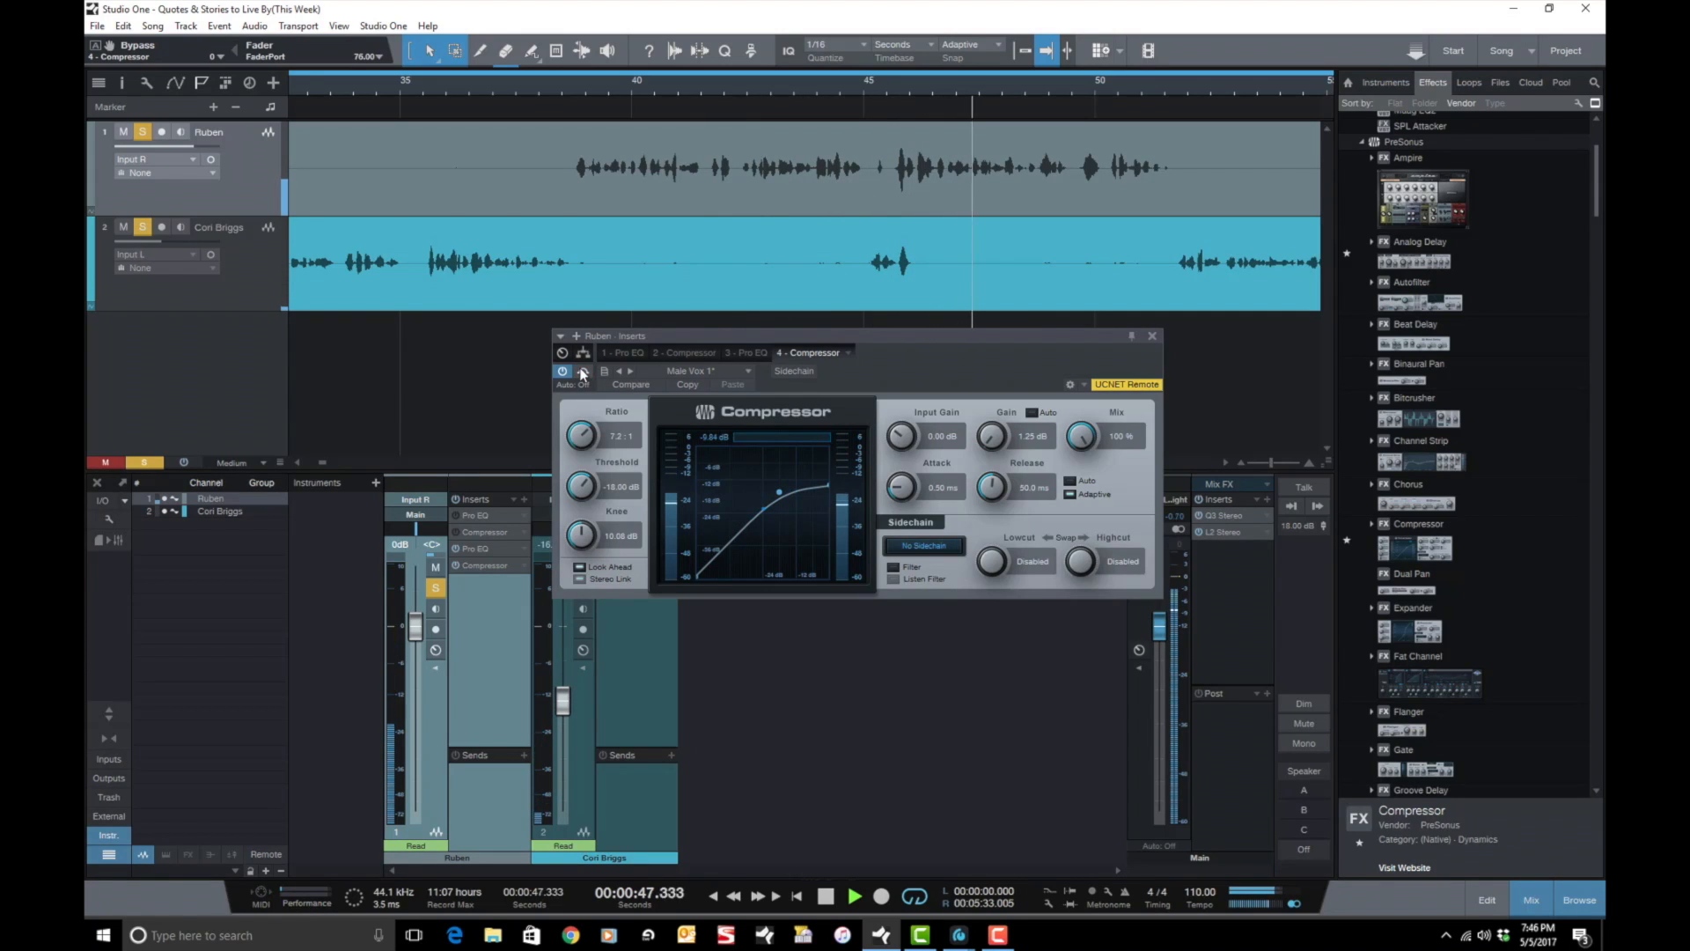
key(space)
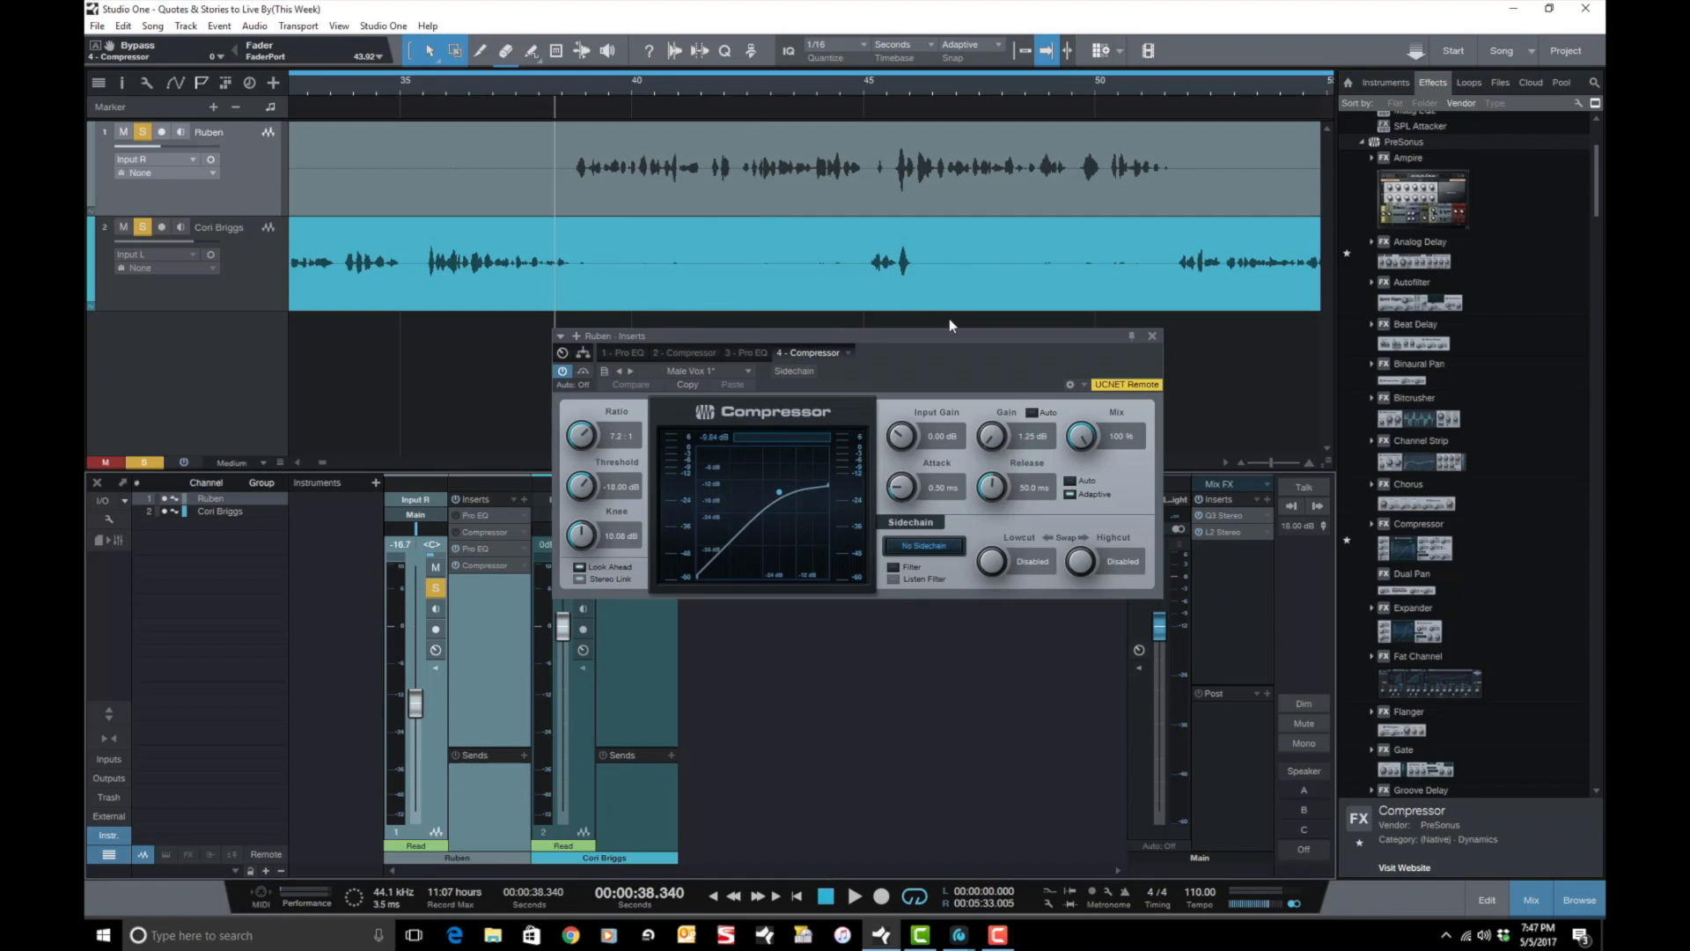
Close the Compressor and briefly view the L2 limiter on the Main output.
click(1151, 337)
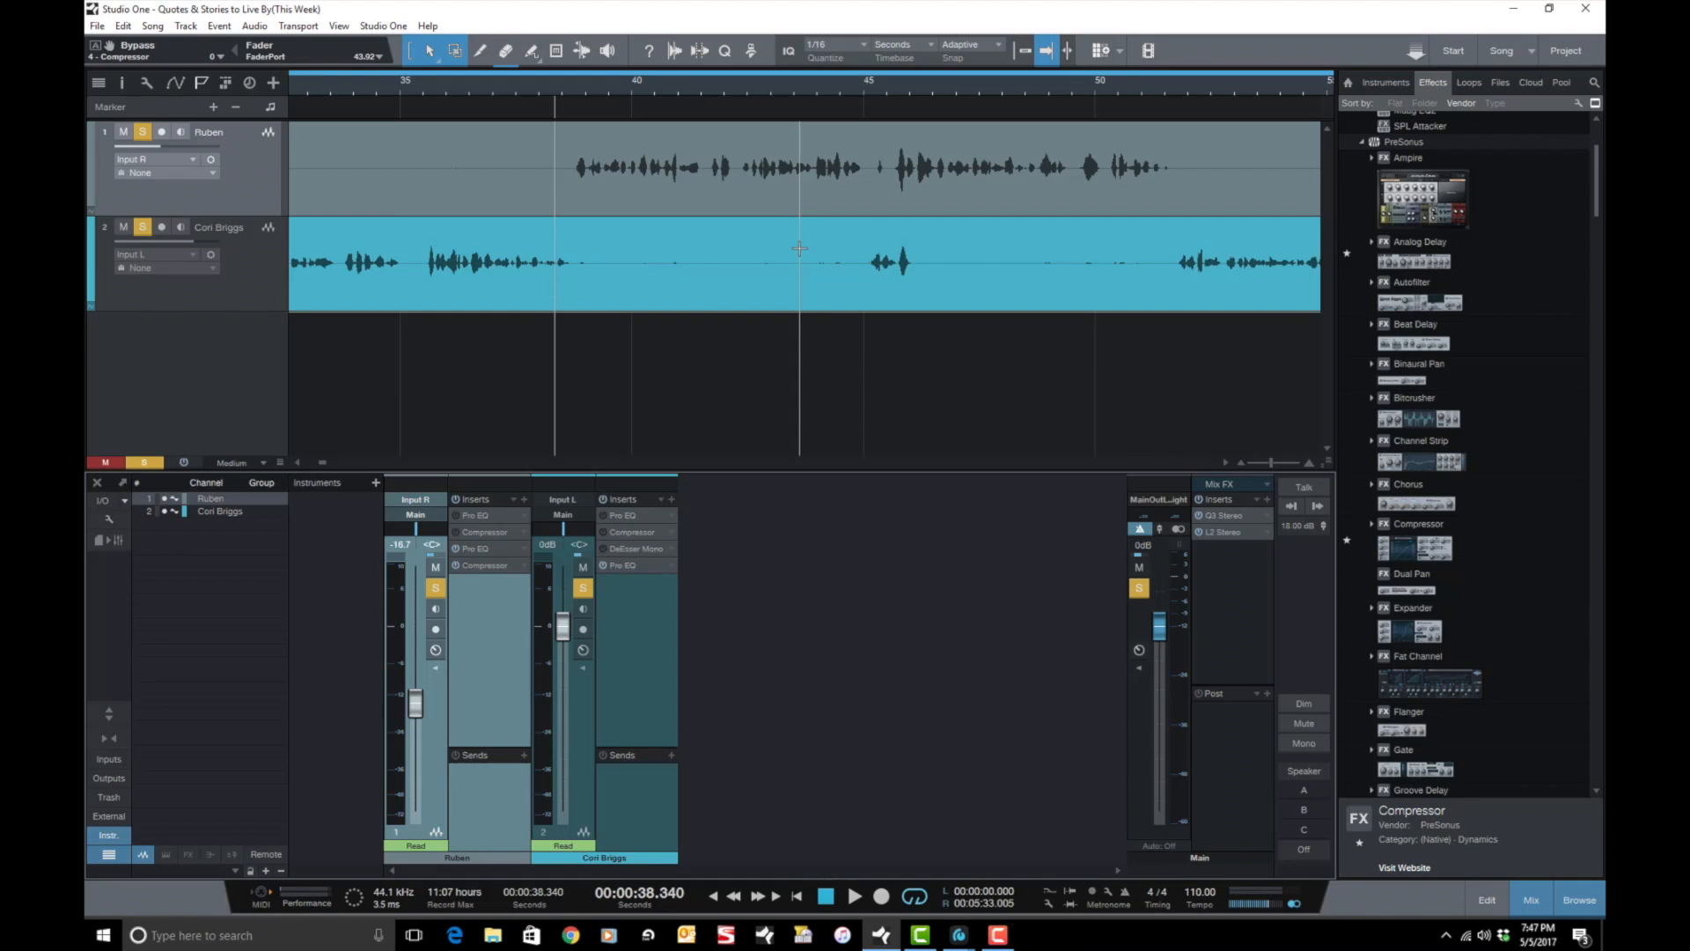
click(1227, 530)
click(1086, 300)
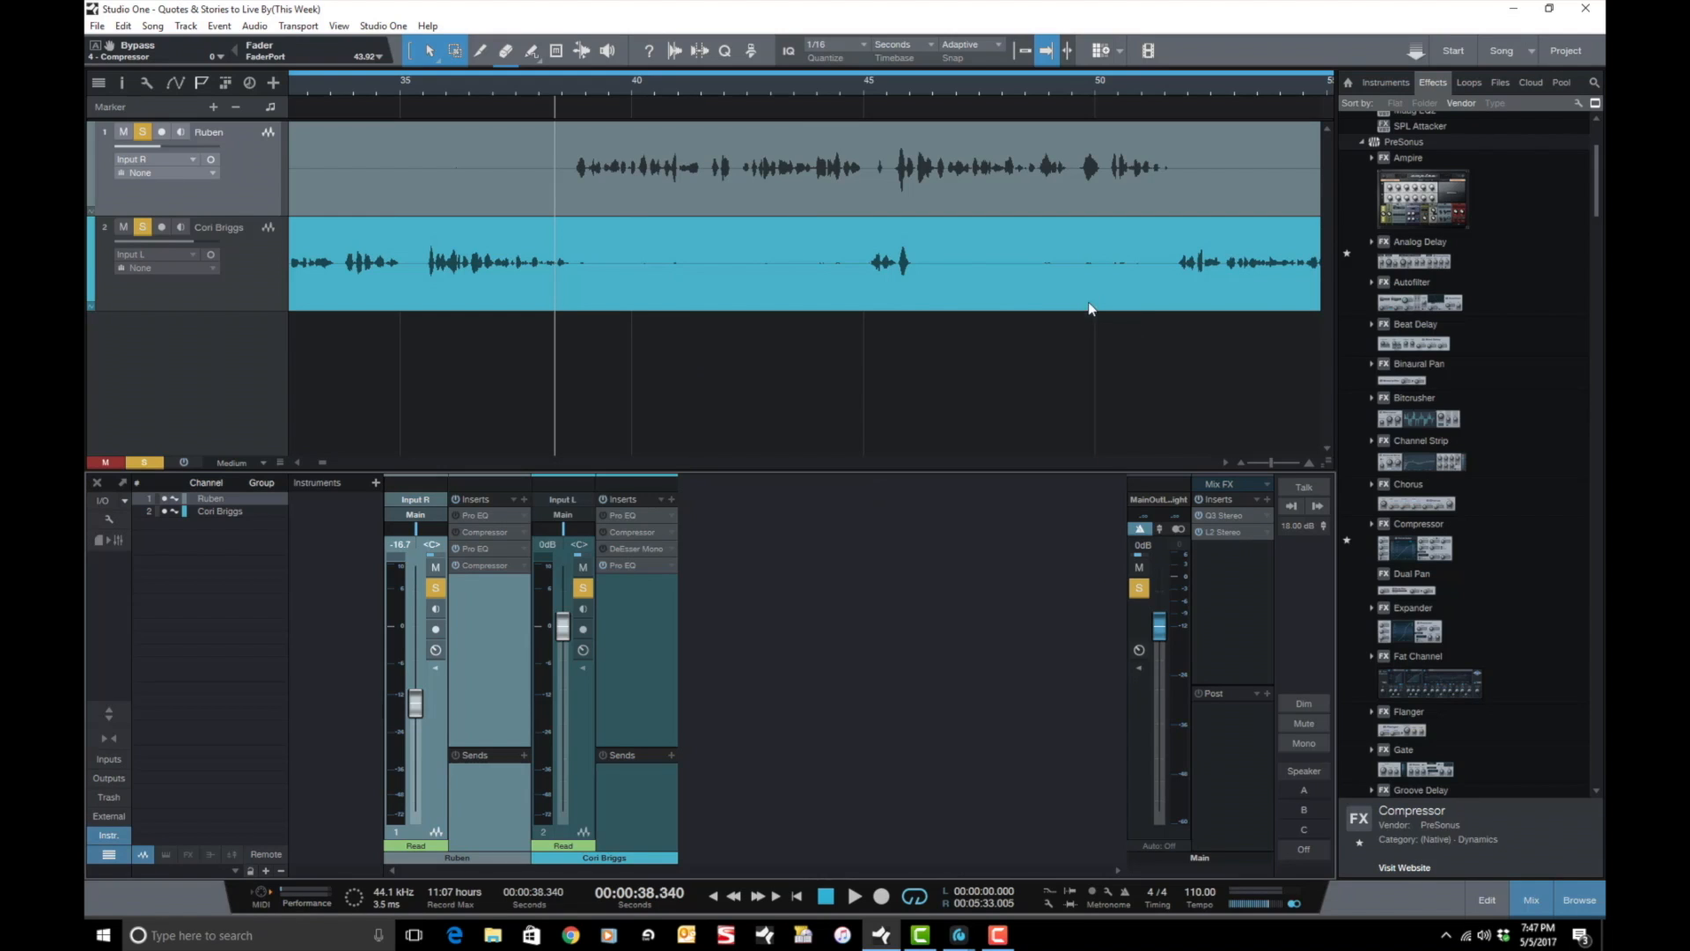